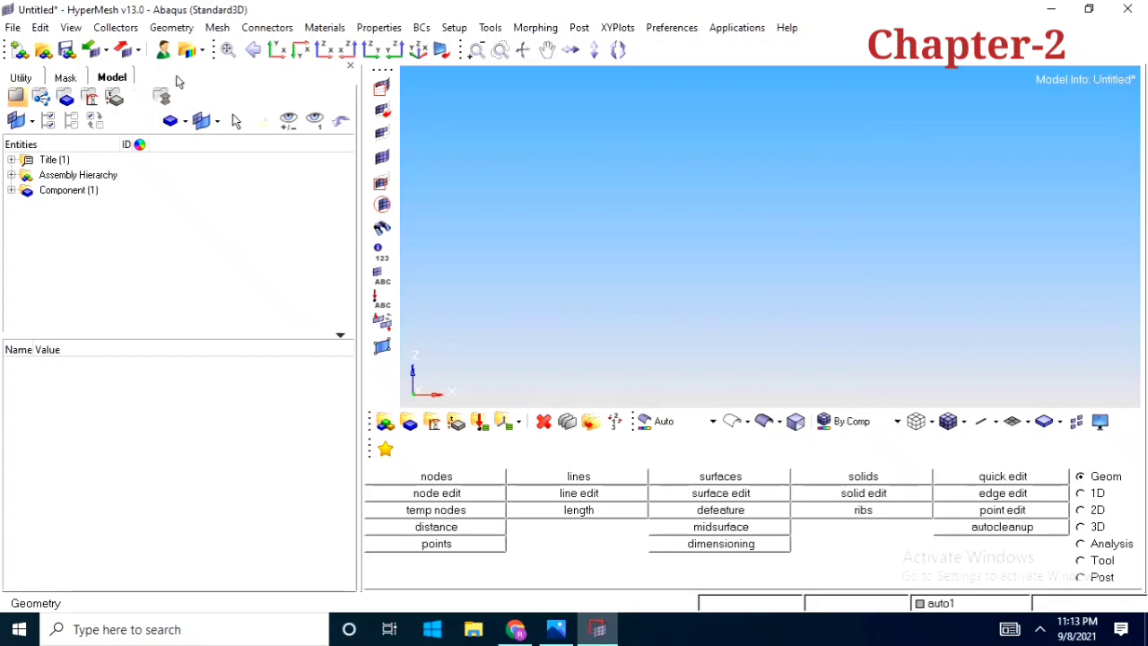
Confirm the user profile as HyperMesh with the Abaqus solver interface and the Standard3D template
{"action": "left_click", "coordinate": [163, 50]}
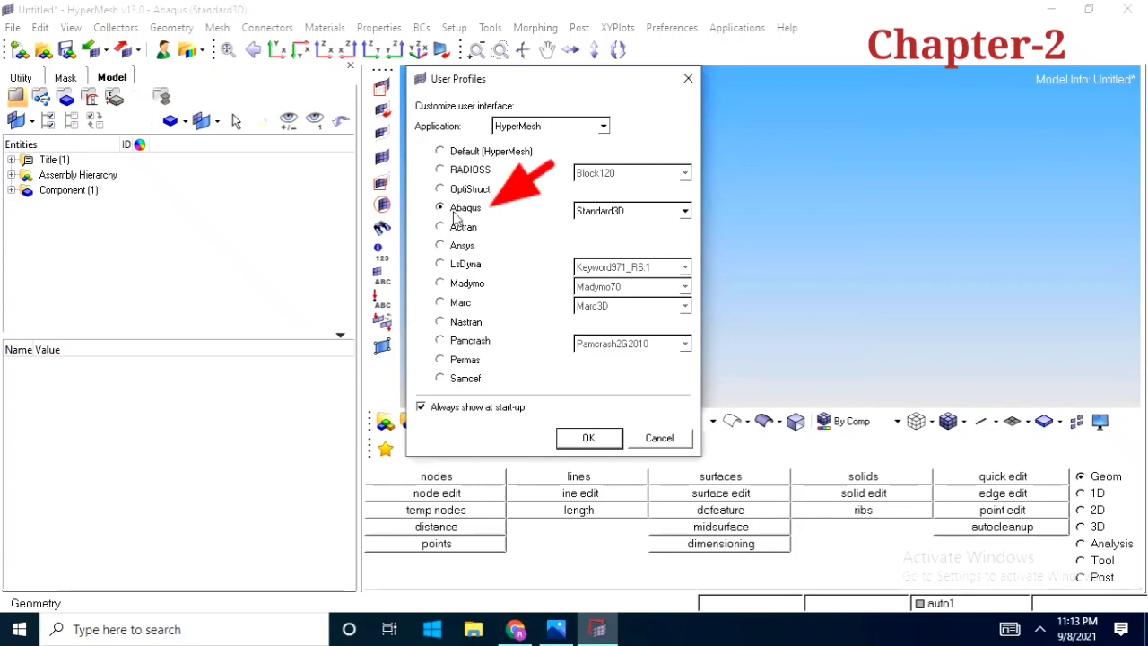
{"action": "left_click", "coordinate": [589, 439]}
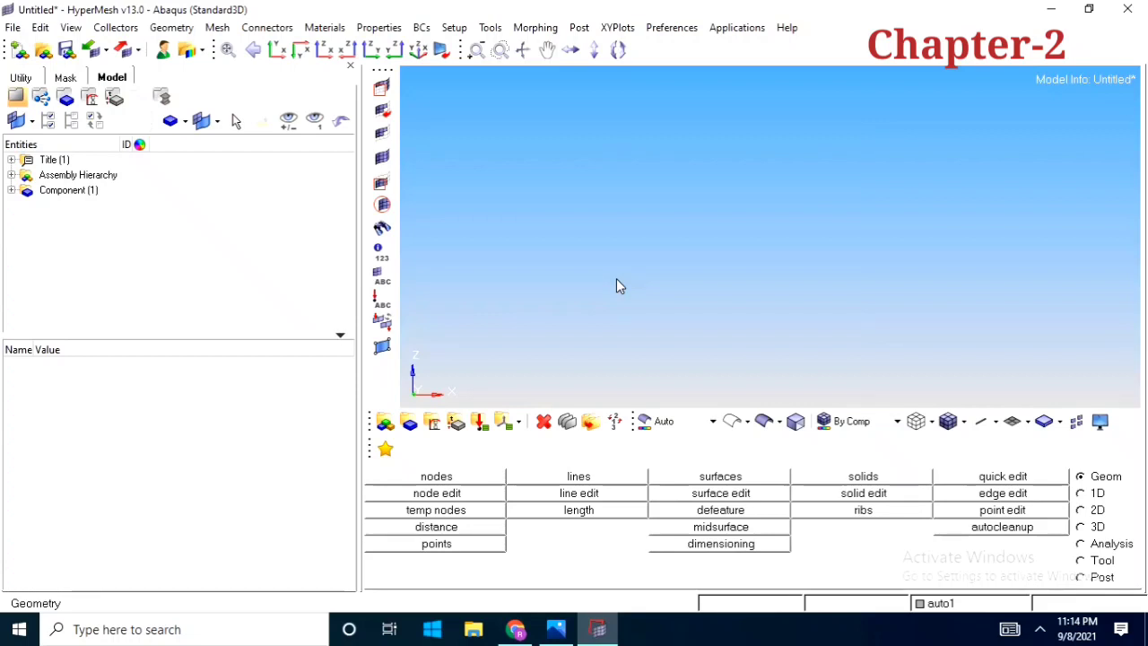
Create a node by coordinates at the origin, with x, y and z all 0
{"action": "left_click", "coordinate": [437, 477]}
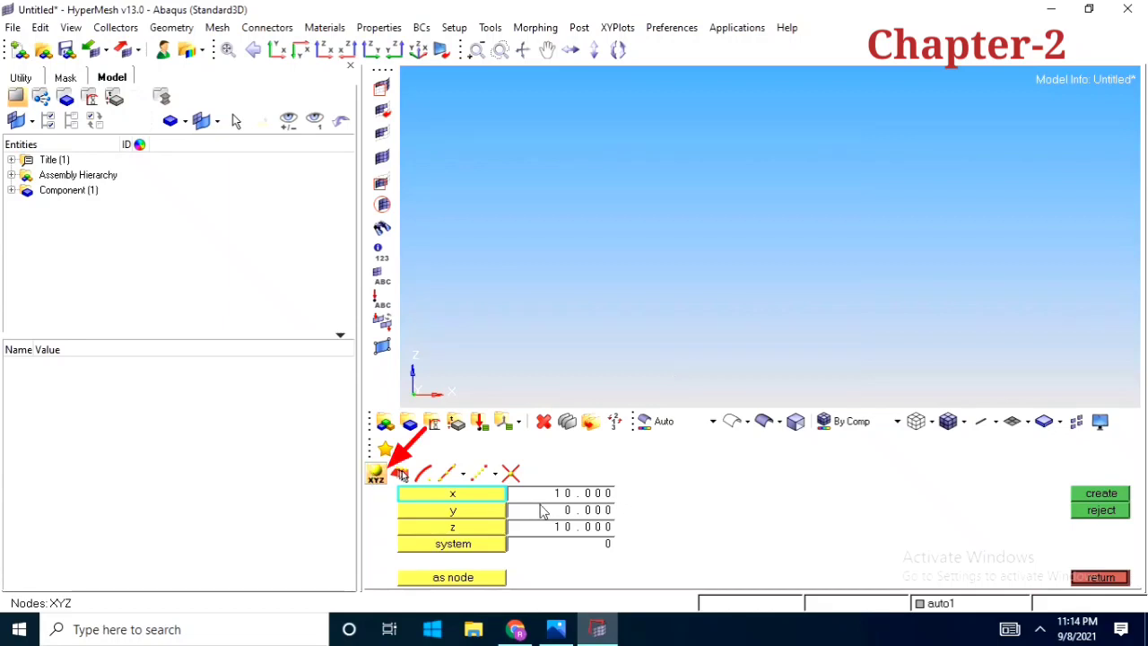
{"action": "left_click", "coordinate": [568, 496]}
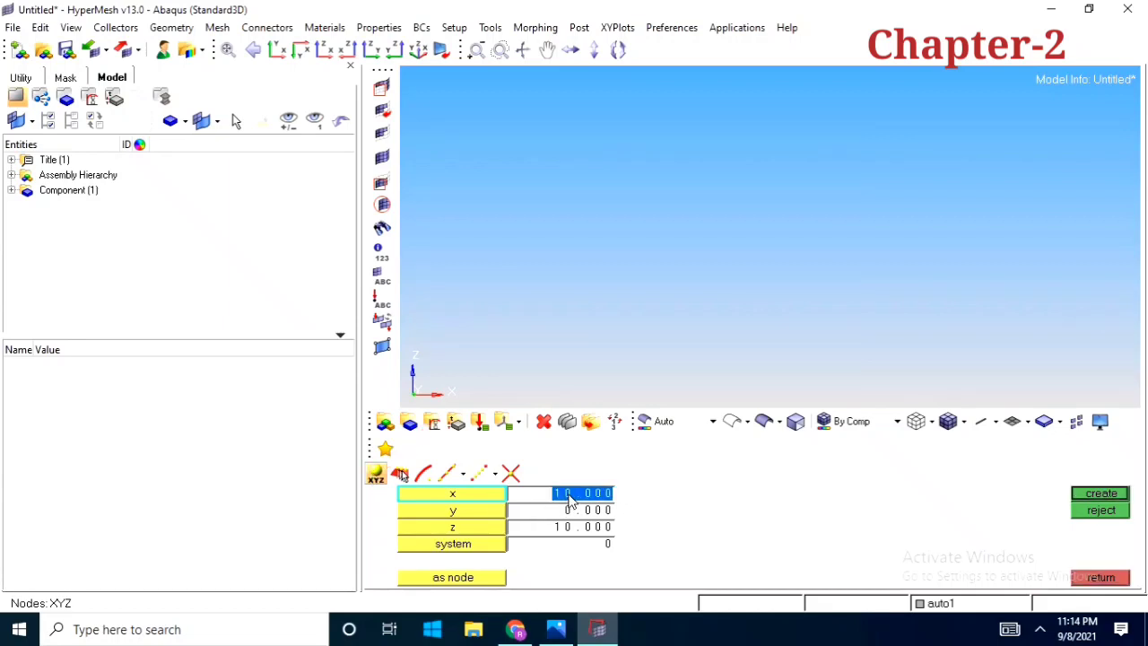
{"action": "type", "text": "0"}
{"action": "left_click", "coordinate": [577, 529]}
{"action": "type", "text": "0"}
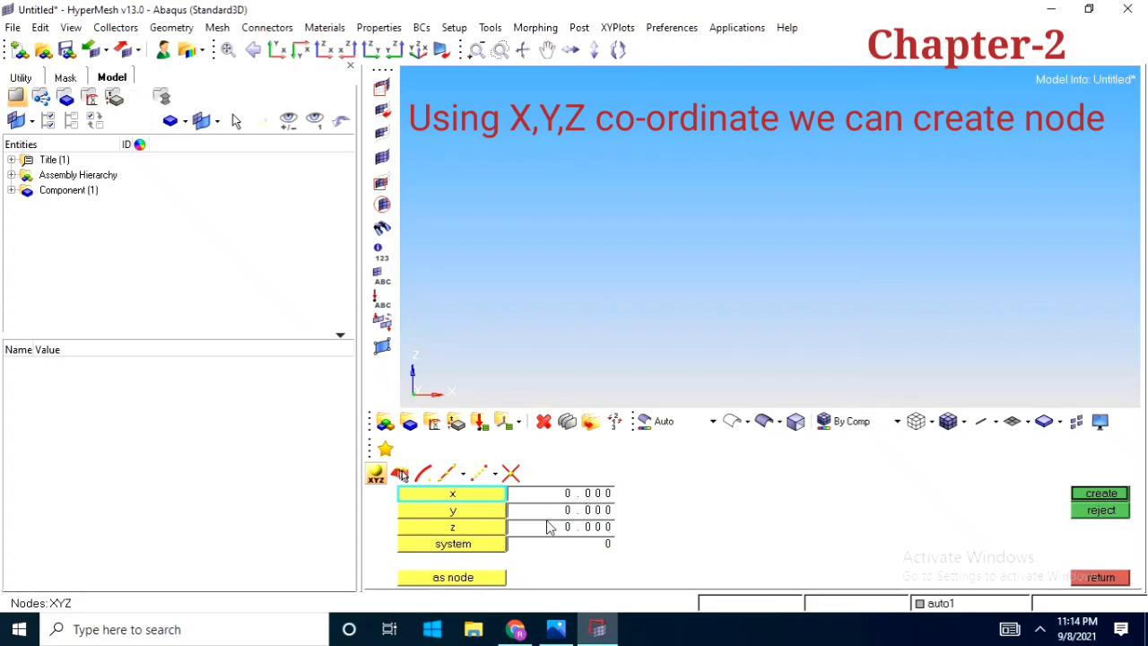
{"action": "left_click", "coordinate": [1118, 500]}
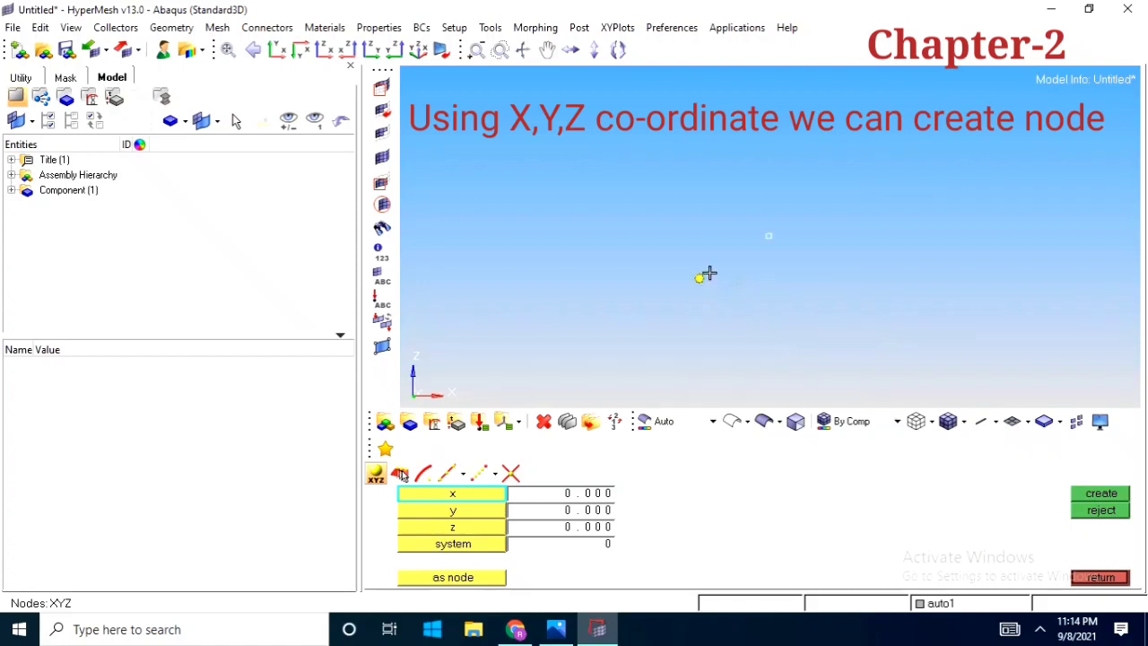
Create a second node at x 10, y 0, z 0
{"action": "right_click_drag", "start_coordinate": [720, 291], "coordinate": [712, 346], "text": "ctrl"}
{"action": "left_click_drag", "start_coordinate": [730, 311], "coordinate": [697, 336], "text": "ctrl"}
{"action": "left_click", "coordinate": [584, 494]}
{"action": "type", "text": "1"}
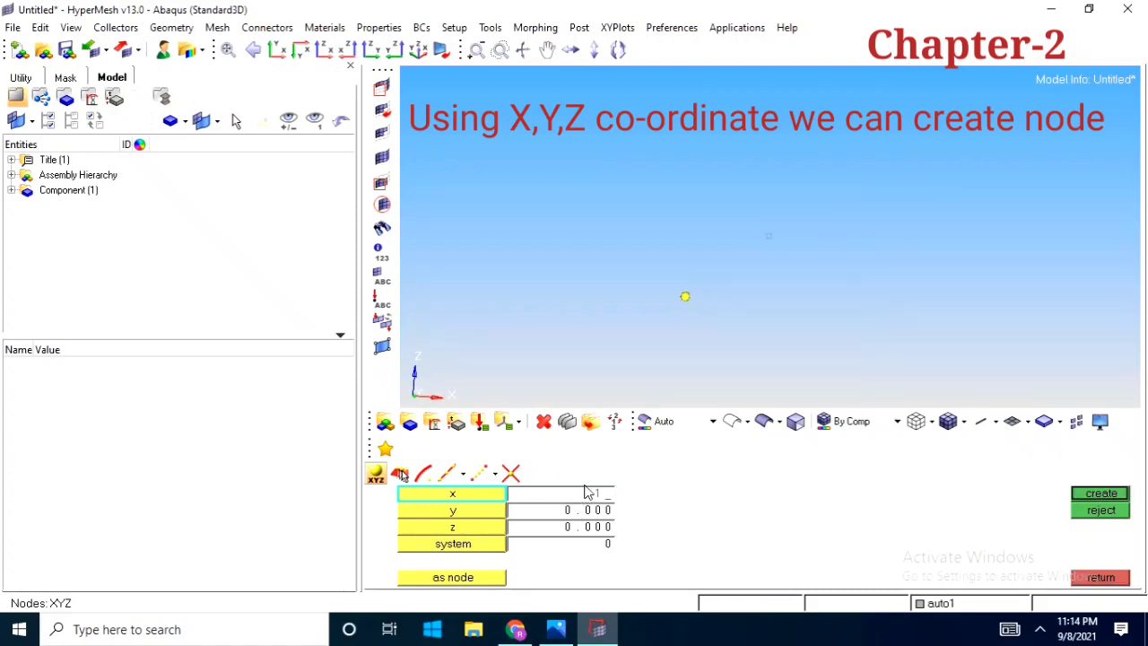
{"action": "type", "text": "0"}
{"action": "key", "text": "Return"}
{"action": "left_click", "coordinate": [1101, 495]}
Create a third node at x 0, y 0, z 10
{"action": "left_click_drag", "start_coordinate": [750, 336], "coordinate": [720, 335], "text": "ctrl"}
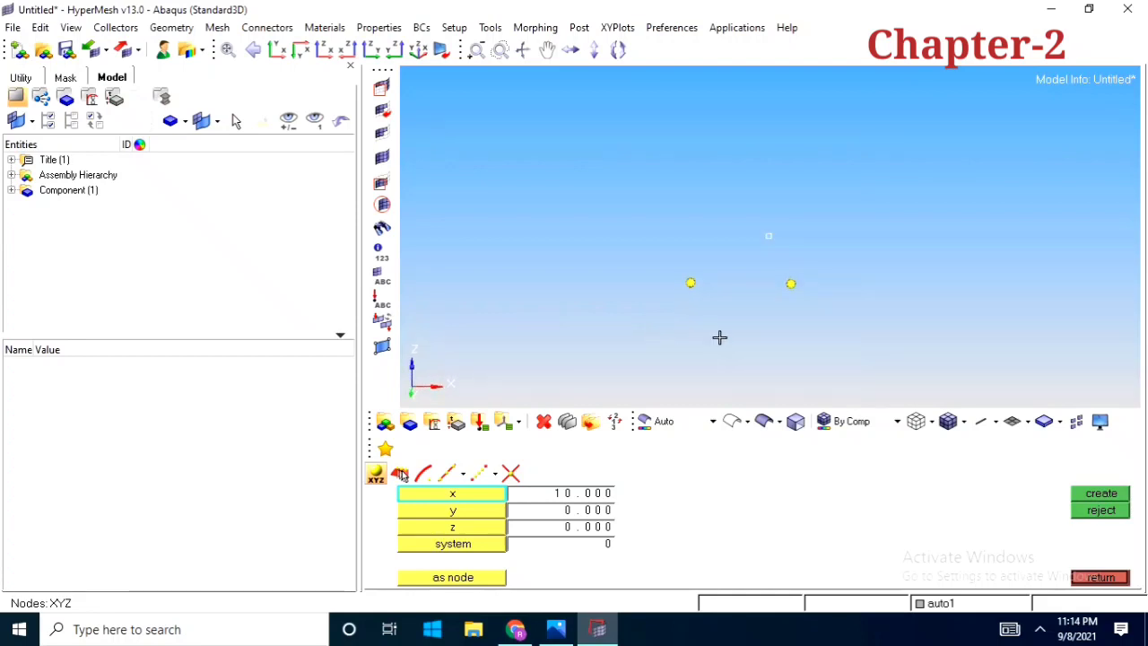
{"action": "left_click", "coordinate": [588, 493]}
{"action": "type", "text": "0"}
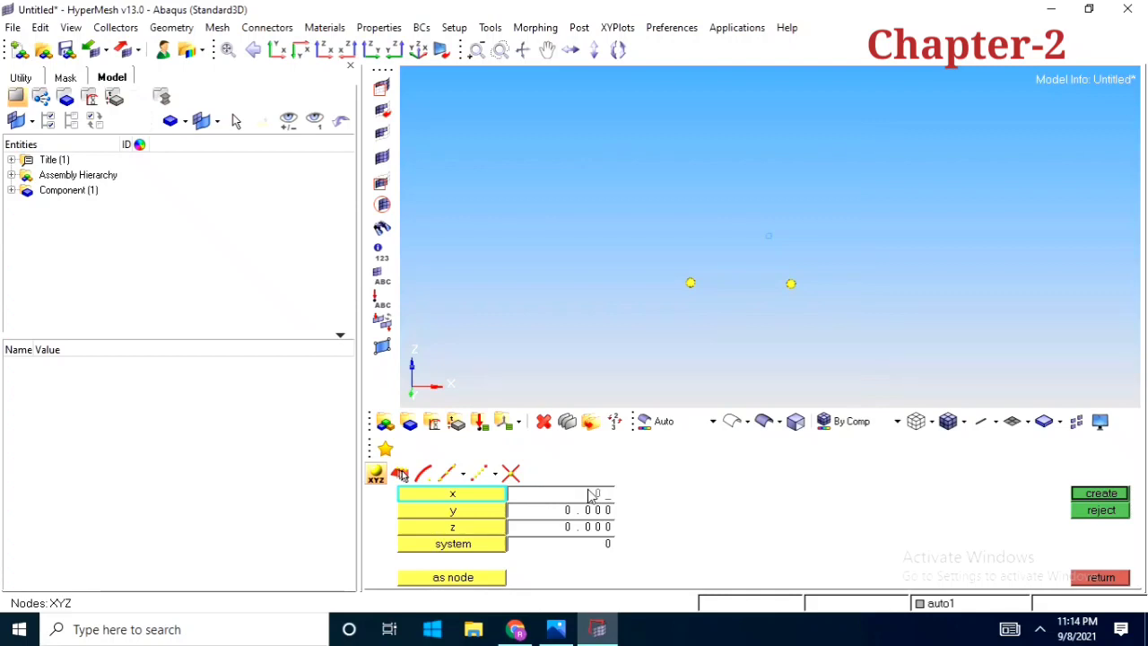
{"action": "left_click", "coordinate": [596, 529]}
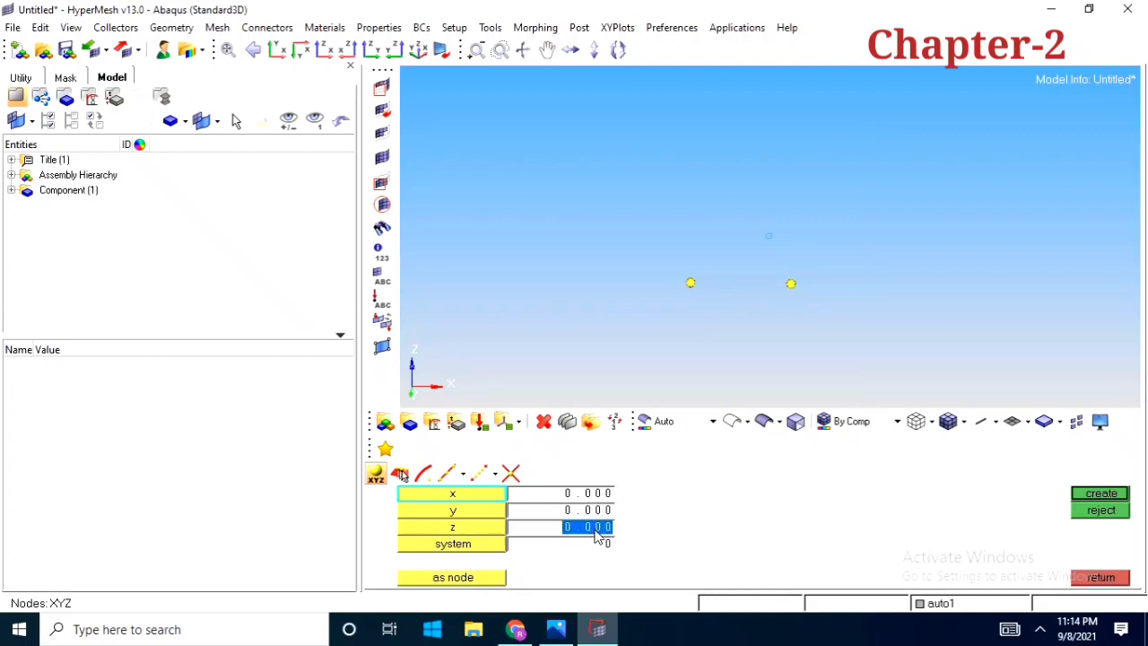
{"action": "type", "text": "10"}
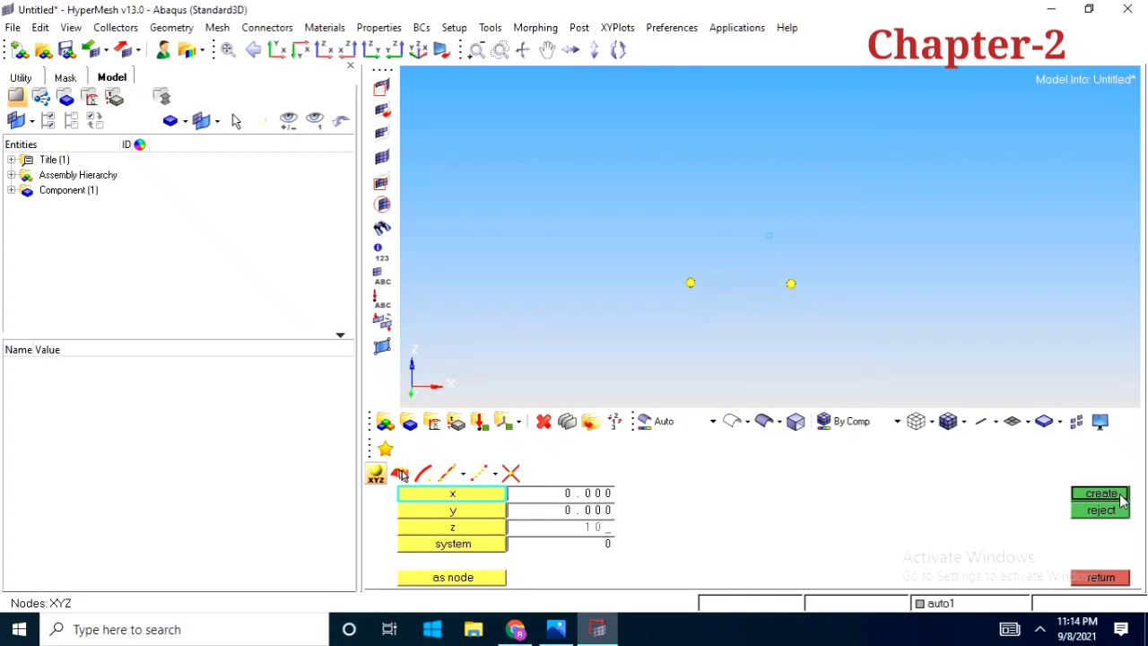
{"action": "left_click", "coordinate": [1121, 499]}
Create the fourth corner node at x 10, y 0, z 10 and leave node creation
{"action": "left_click_drag", "start_coordinate": [823, 300], "coordinate": [704, 409], "text": "ctrl"}
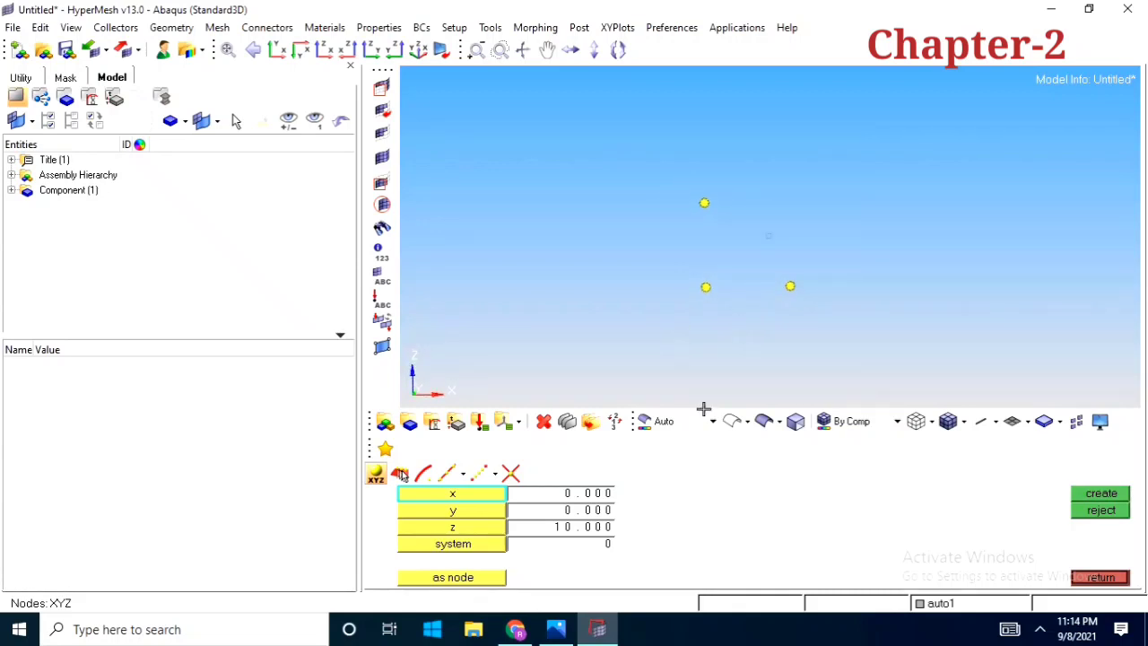
{"action": "left_click", "coordinate": [585, 493]}
{"action": "type", "text": "10"}
{"action": "key", "text": "Return"}
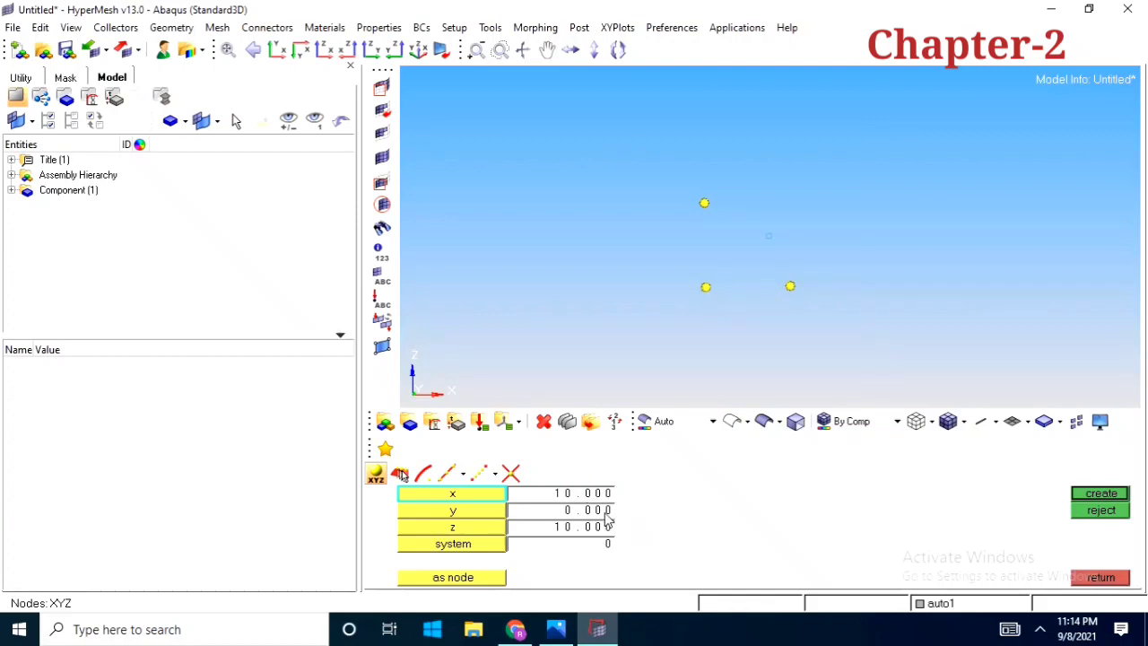
{"action": "left_click", "coordinate": [1125, 495]}
{"action": "scroll", "coordinate": [779, 278], "scroll_direction": "up", "scroll_amount": 2}
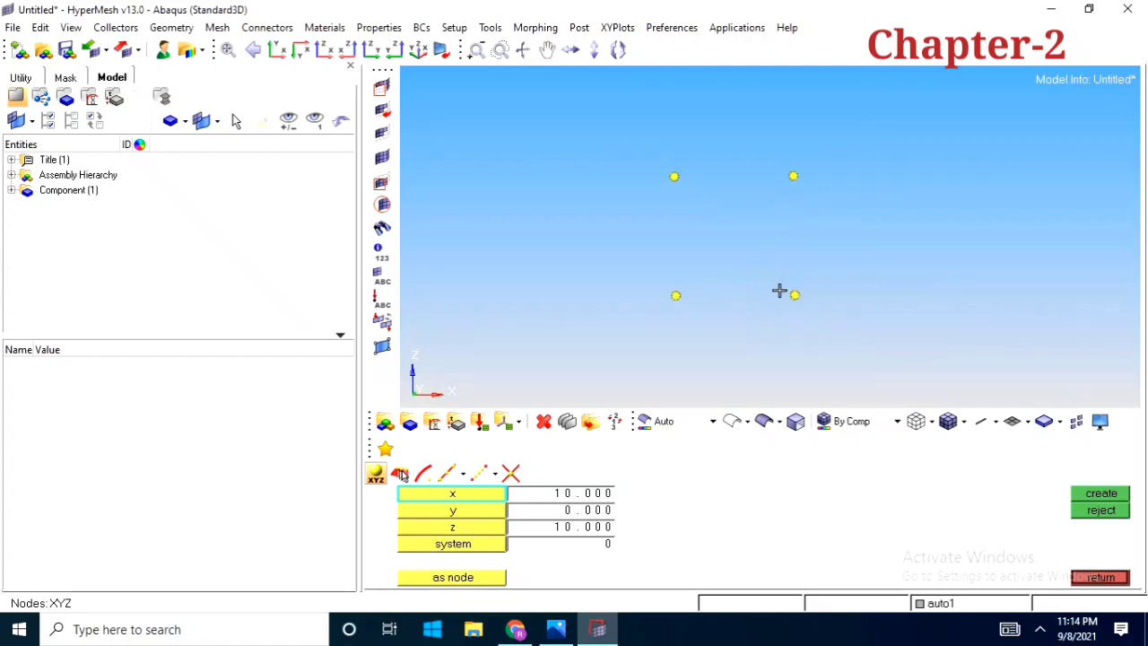
{"action": "right_click_drag", "start_coordinate": [772, 269], "coordinate": [779, 277], "text": "ctrl"}
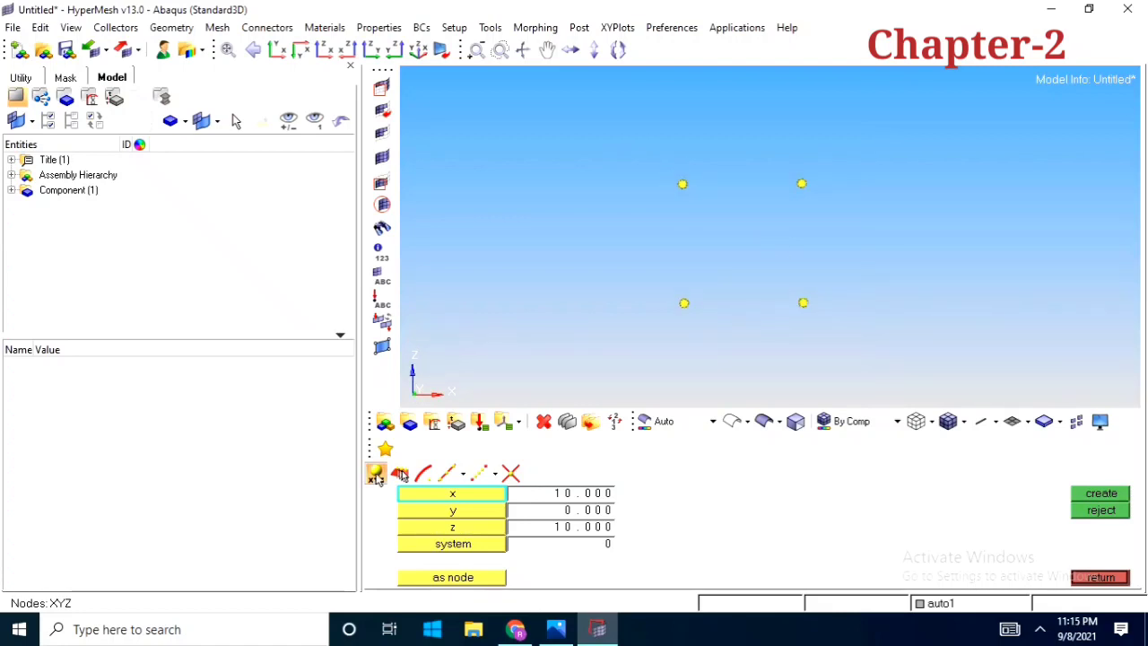
{"action": "left_click", "coordinate": [1098, 581]}
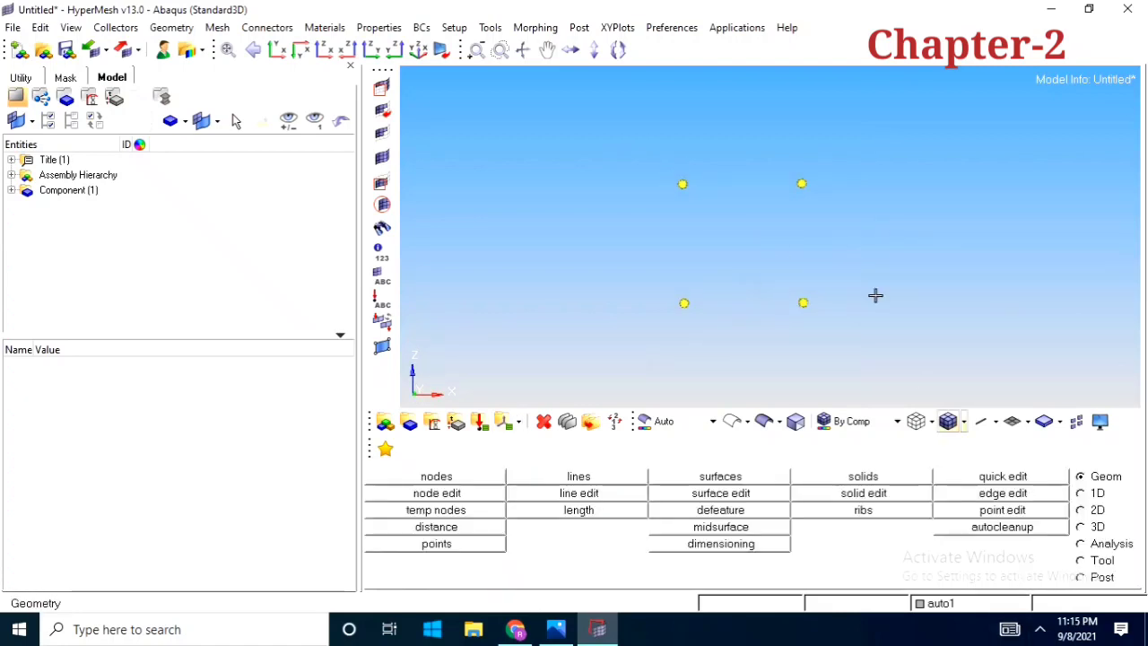
Draw four linear-node lines joining the corner nodes one after another into a square outline
{"action": "left_click", "coordinate": [577, 476]}
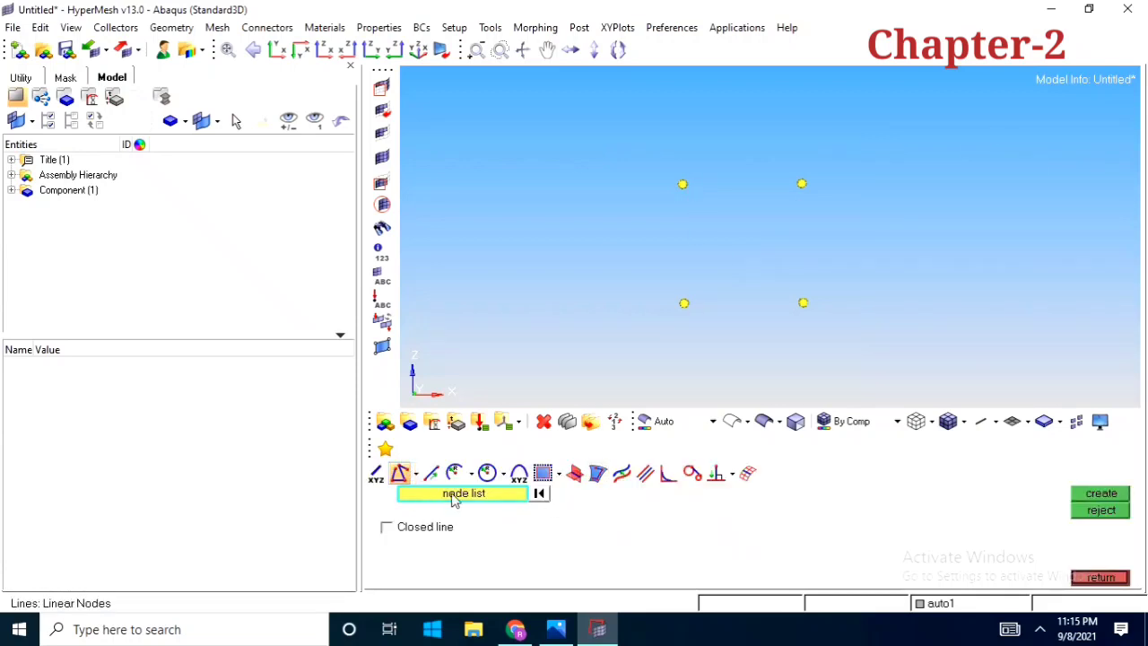
{"action": "left_click", "coordinate": [682, 305]}
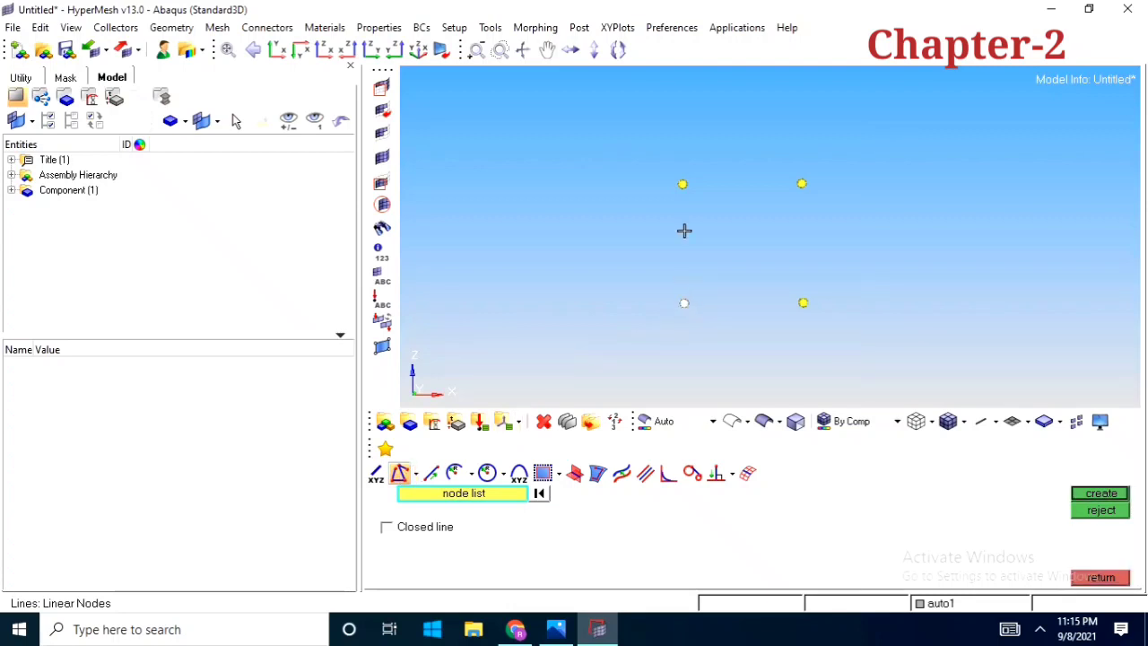
{"action": "left_click", "coordinate": [686, 183]}
{"action": "middle_click", "coordinate": [677, 214]}
{"action": "left_click", "coordinate": [683, 184]}
{"action": "left_click", "coordinate": [801, 184]}
{"action": "middle_click", "coordinate": [802, 192]}
{"action": "left_click", "coordinate": [802, 185]}
{"action": "left_click", "coordinate": [804, 303]}
{"action": "middle_click", "coordinate": [802, 303]}
{"action": "left_click", "coordinate": [803, 302]}
{"action": "middle_click", "coordinate": [740, 311]}
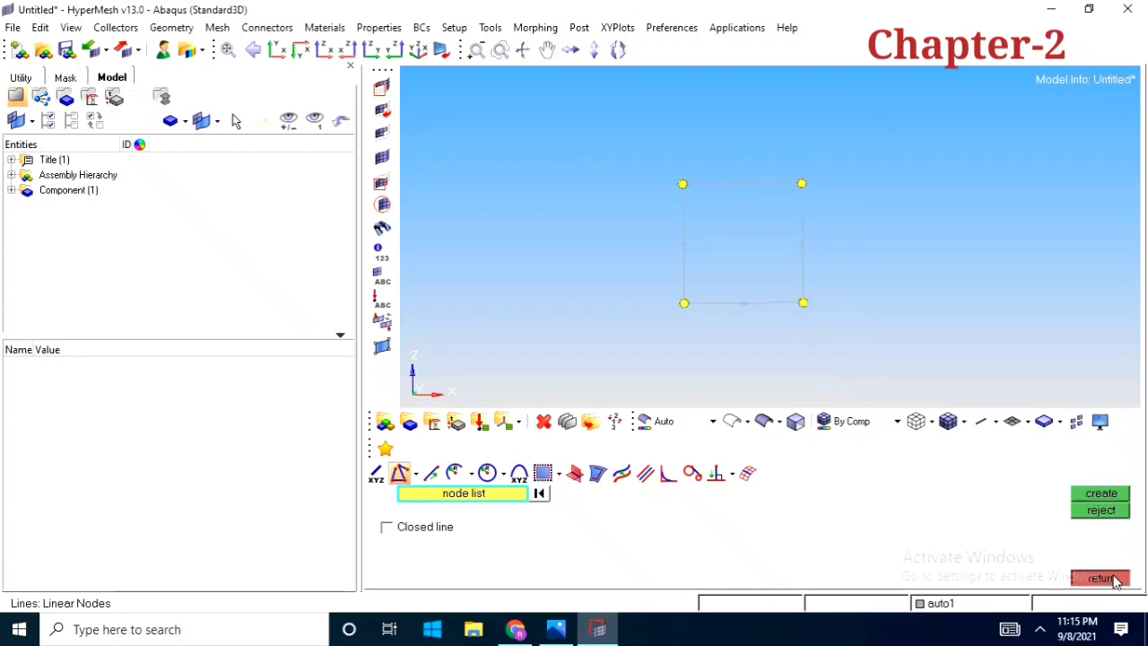
{"action": "left_click", "coordinate": [1101, 577]}
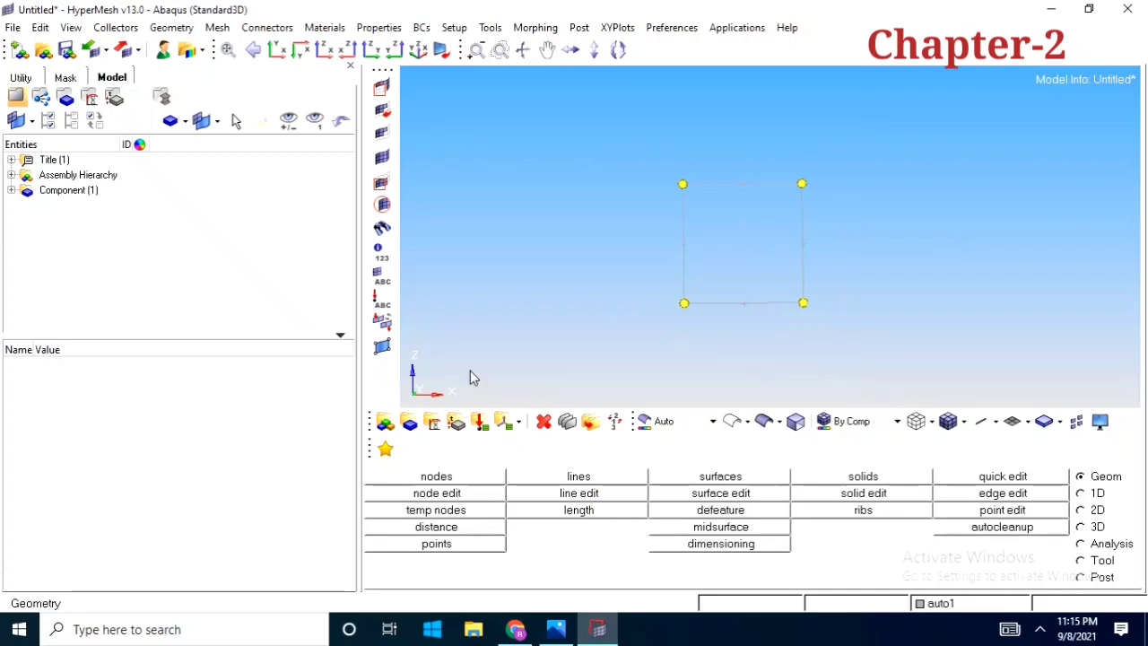
Create an Arc Center node from the upper-left, lower-left and lower-right corner nodes of the square
{"action": "left_click", "coordinate": [437, 476]}
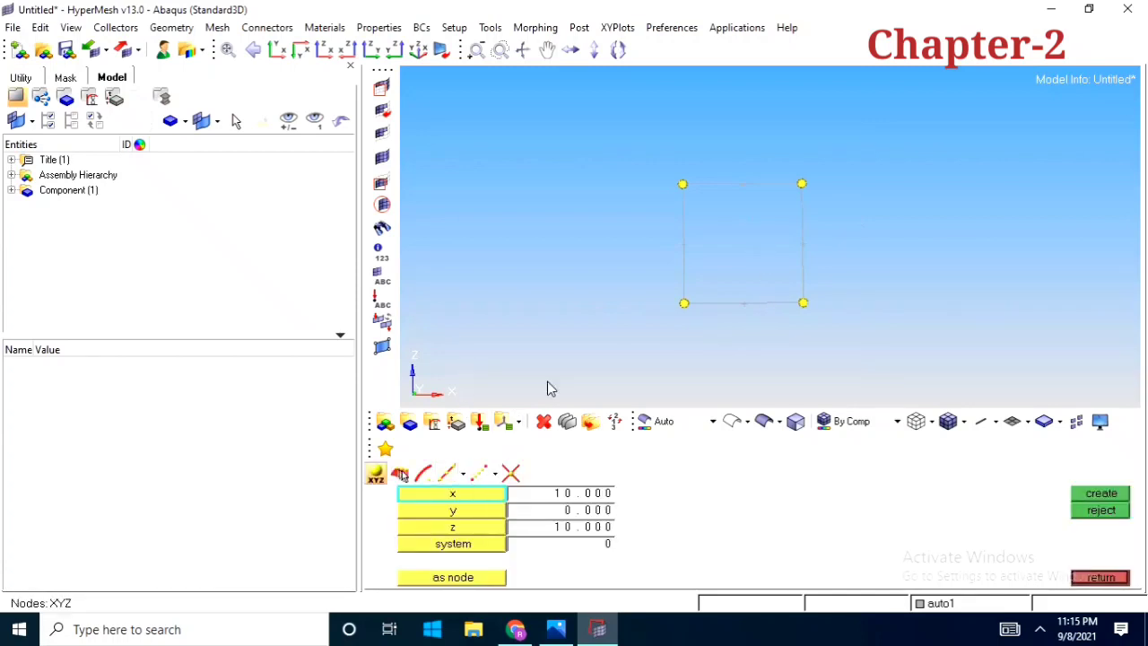
{"action": "right_click_drag", "start_coordinate": [755, 278], "coordinate": [725, 284], "text": "ctrl"}
{"action": "scroll", "coordinate": [720, 292], "scroll_direction": "up", "scroll_amount": 2, "text": "ctrl"}
{"action": "scroll", "coordinate": [712, 294], "scroll_direction": "down", "scroll_amount": 2, "text": "ctrl"}
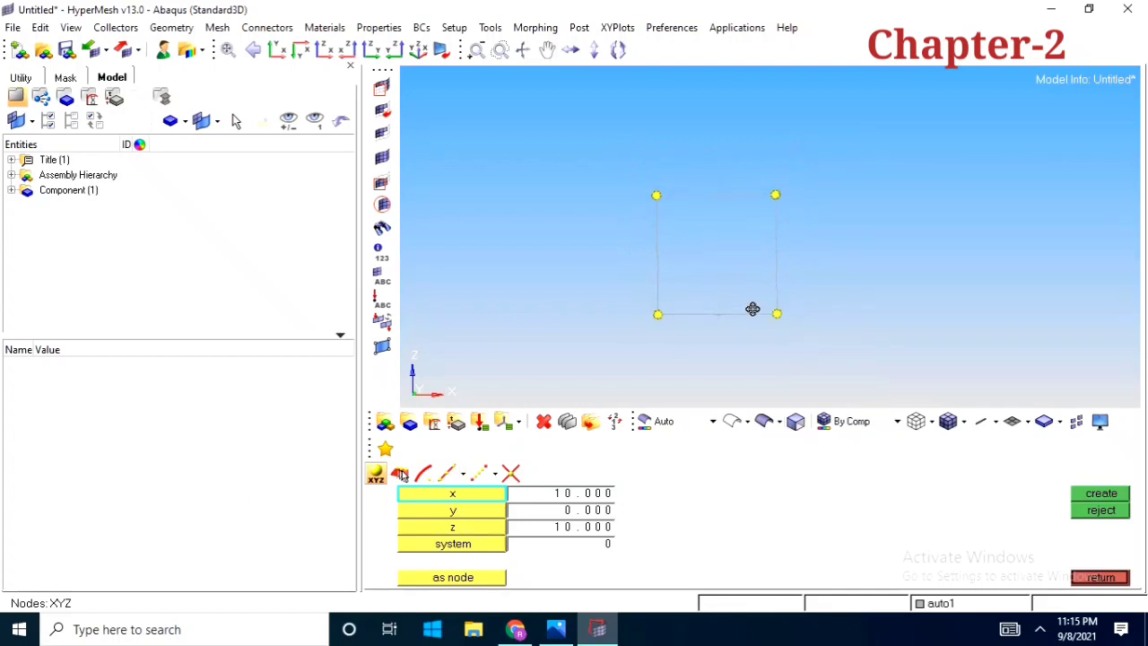
{"action": "scroll", "coordinate": [749, 310], "scroll_direction": "up", "scroll_amount": 2, "text": "ctrl"}
{"action": "left_click", "coordinate": [424, 472]}
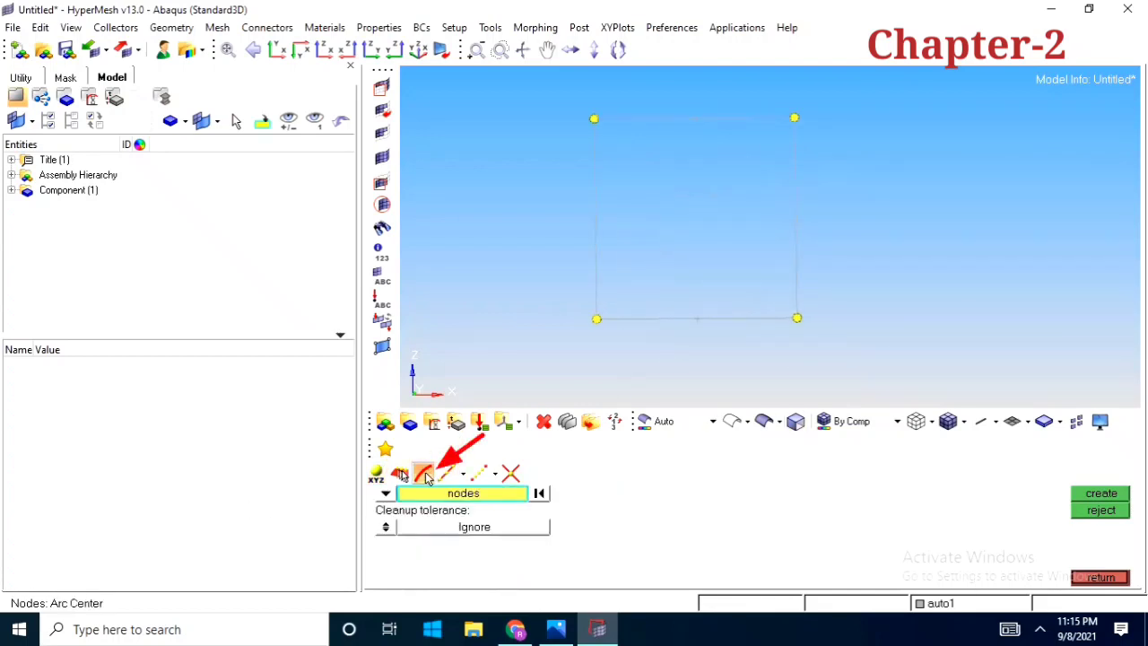
{"action": "scroll", "coordinate": [727, 249], "scroll_direction": "down", "scroll_amount": 2, "text": "ctrl"}
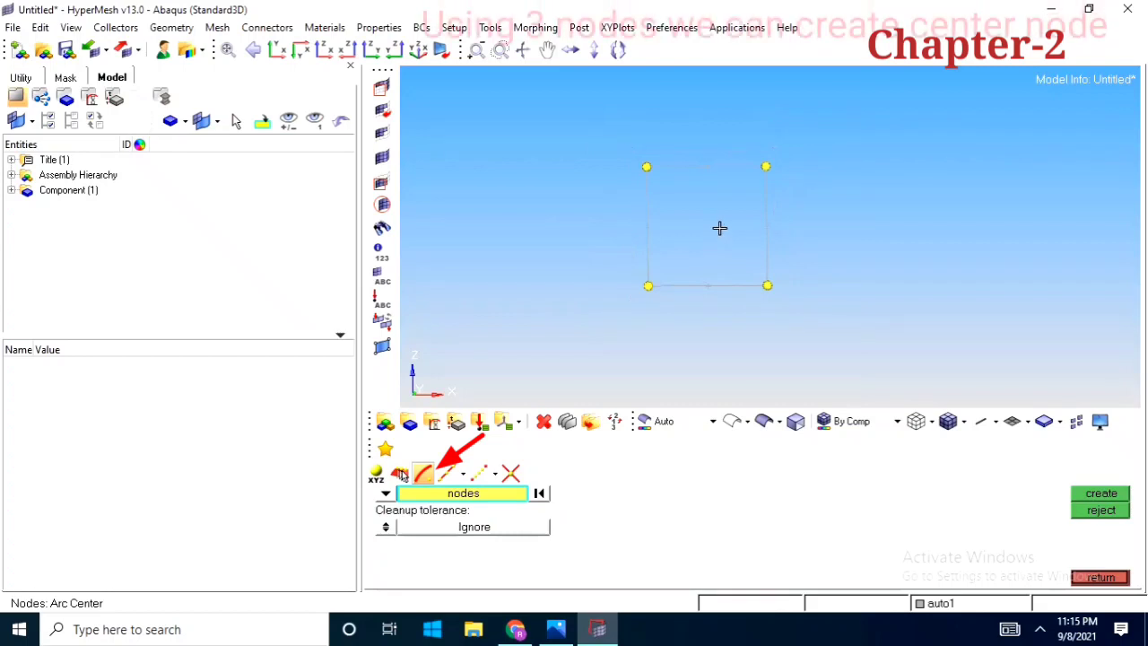
{"action": "left_click", "coordinate": [648, 166]}
{"action": "left_click", "coordinate": [649, 285]}
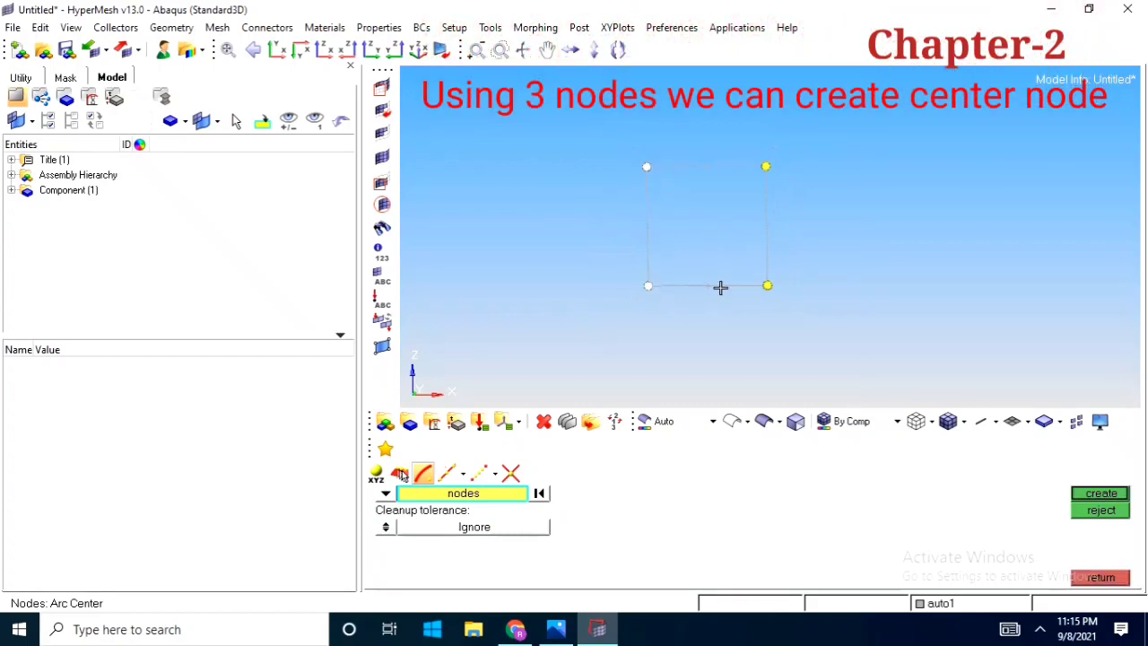
{"action": "left_click", "coordinate": [766, 284]}
{"action": "left_click", "coordinate": [1125, 495]}
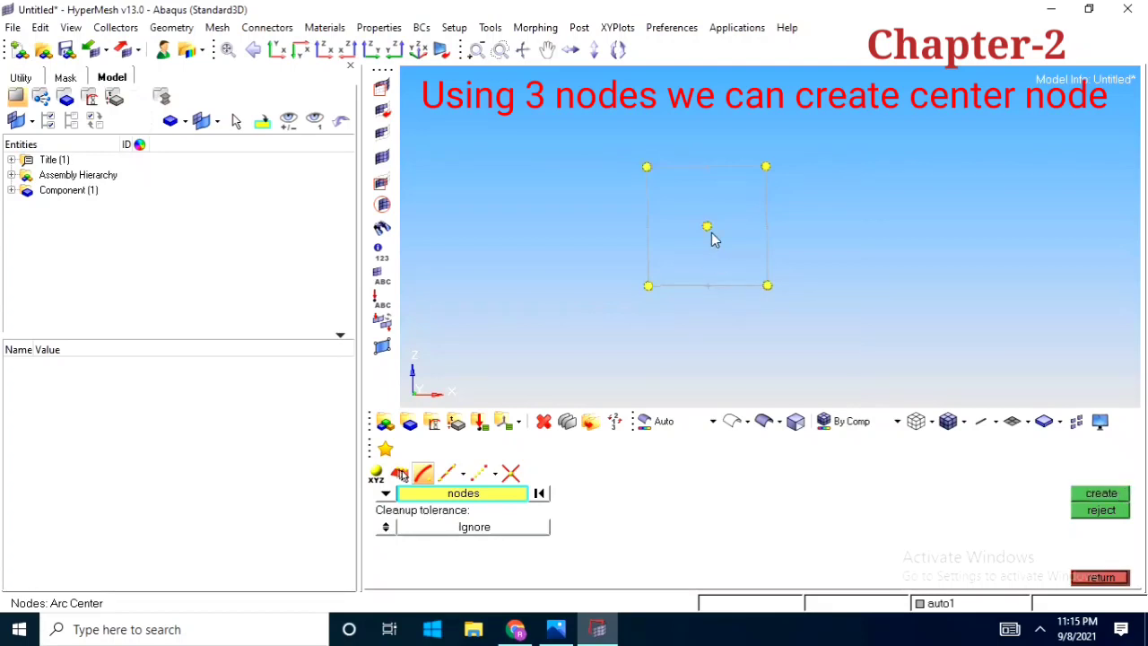
Reject the newly created arc center node in the middle of the square
{"action": "scroll", "coordinate": [712, 237], "scroll_direction": "up", "scroll_amount": 2}
{"action": "scroll", "coordinate": [697, 257], "scroll_direction": "down", "scroll_amount": 2}
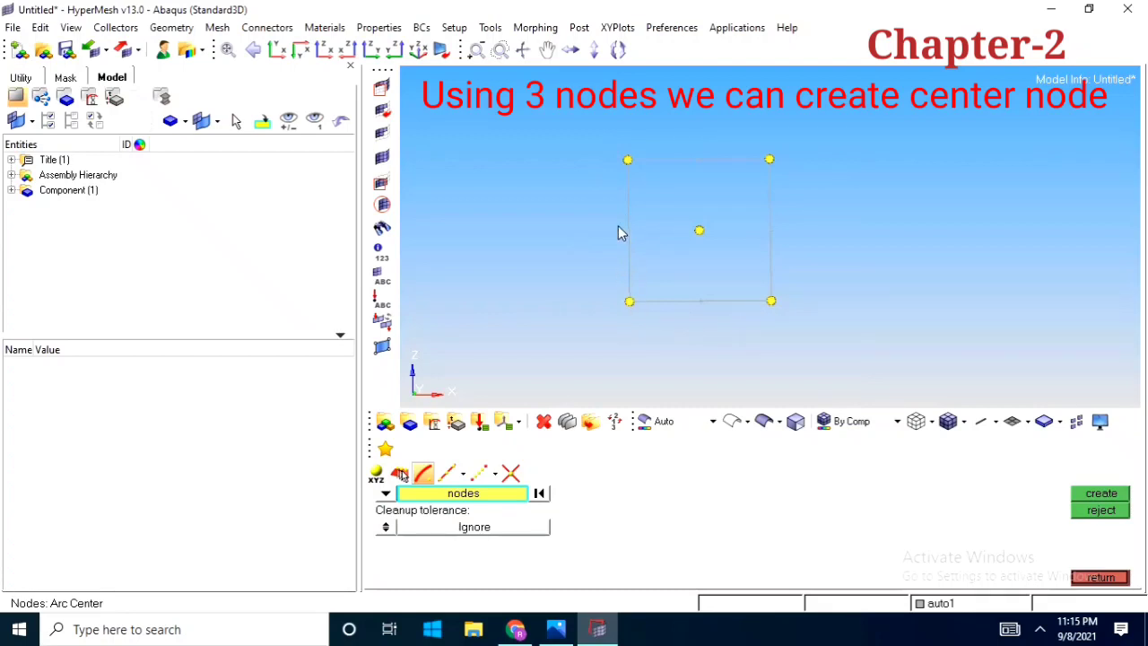
{"action": "left_click", "coordinate": [1090, 518]}
Use Extract Parametric to create 5 nodes along the square's bottom line, from U 0 to 1 with arc-length parameterization
{"action": "left_click", "coordinate": [446, 473]}
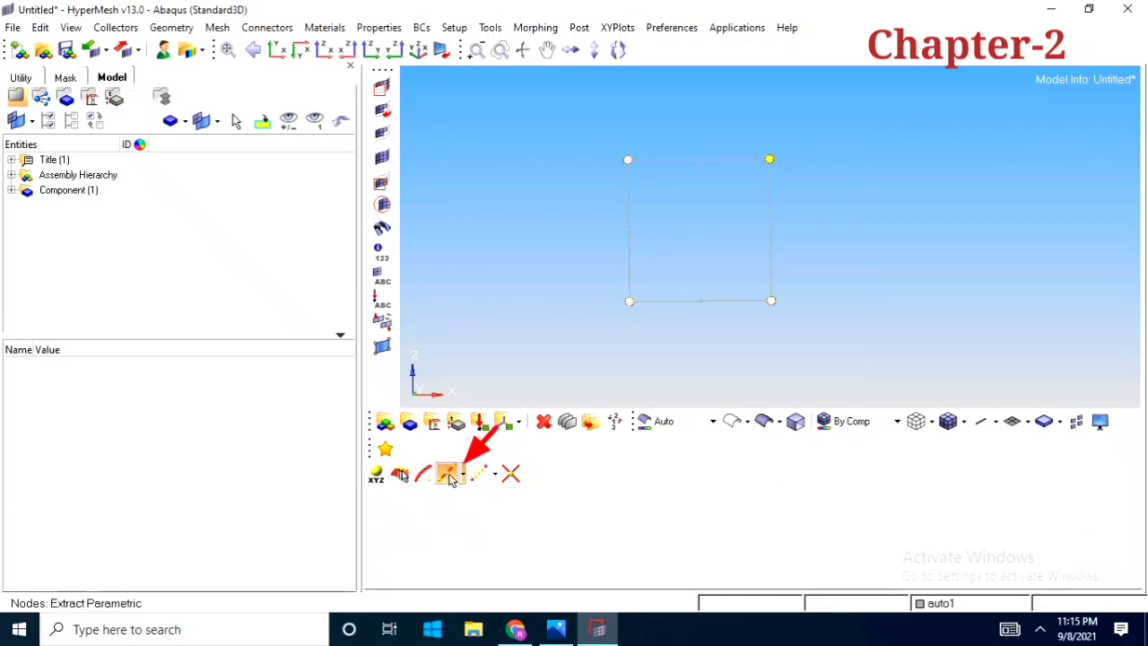
{"action": "scroll", "coordinate": [704, 314], "scroll_direction": "up", "scroll_amount": 2, "text": "ctrl"}
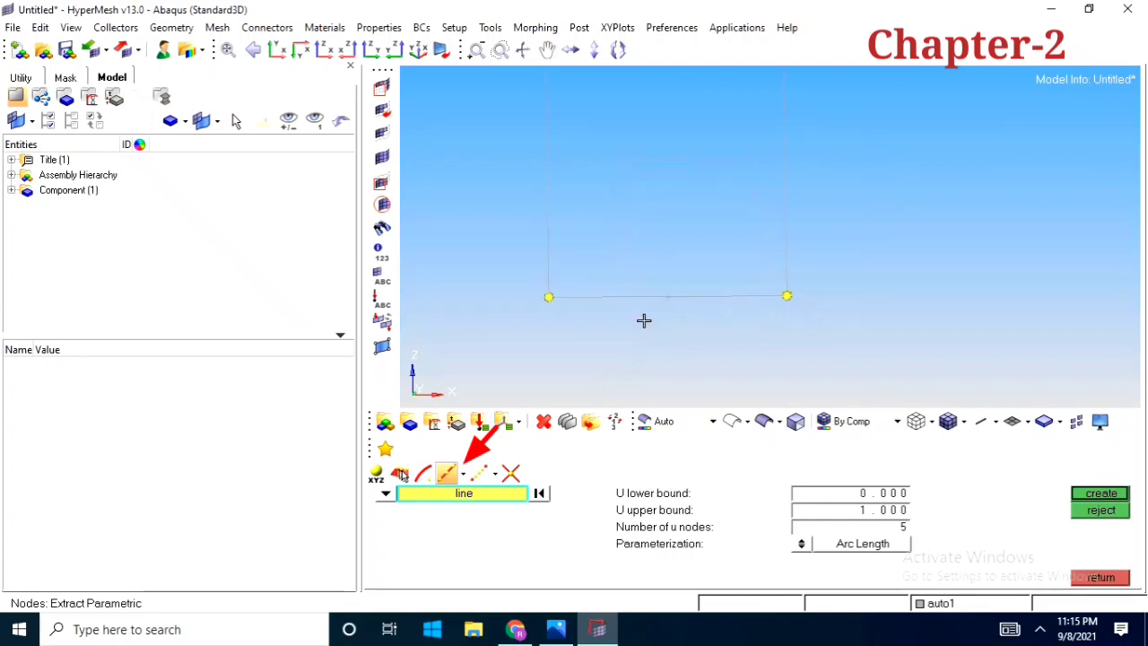
{"action": "scroll", "coordinate": [644, 317], "scroll_direction": "down", "scroll_amount": 2, "text": "ctrl"}
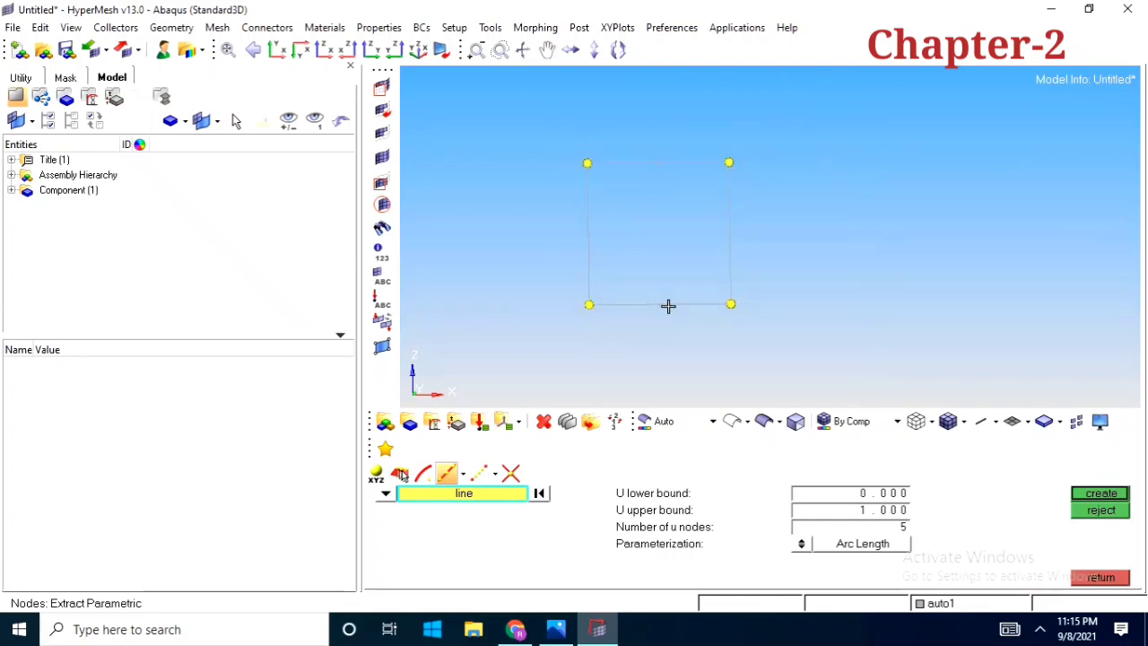
{"action": "scroll", "coordinate": [667, 306], "scroll_direction": "up", "scroll_amount": 2, "text": "ctrl"}
{"action": "scroll", "coordinate": [645, 316], "scroll_direction": "down", "scroll_amount": 1, "text": "ctrl"}
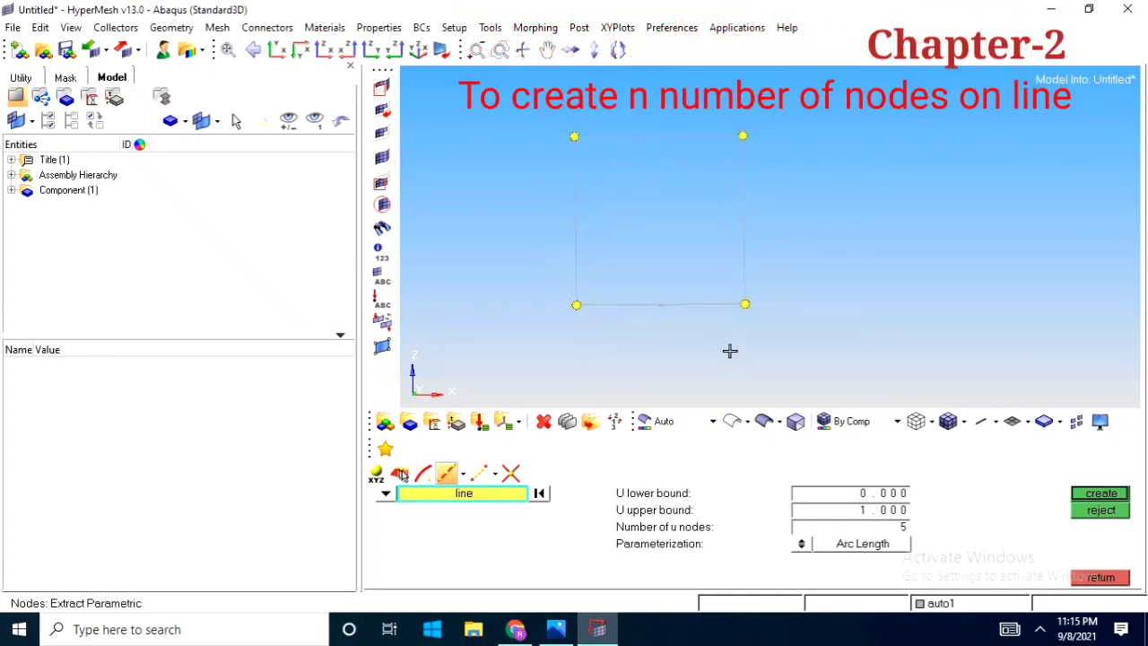
{"action": "left_click", "coordinate": [899, 529]}
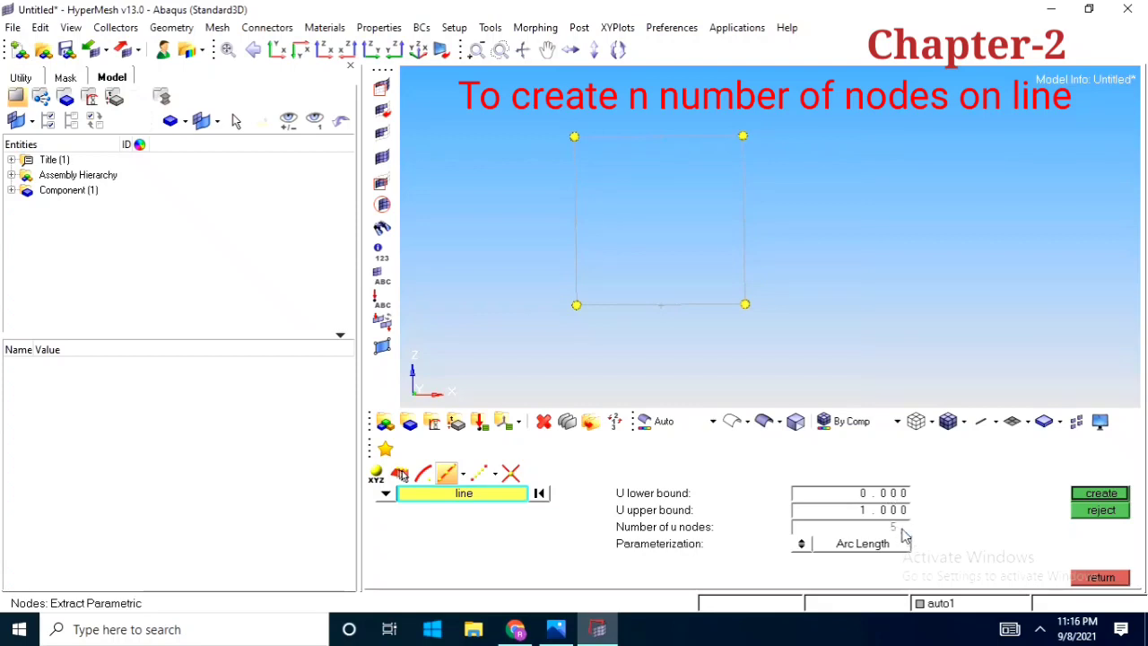
{"action": "left_click", "coordinate": [651, 305]}
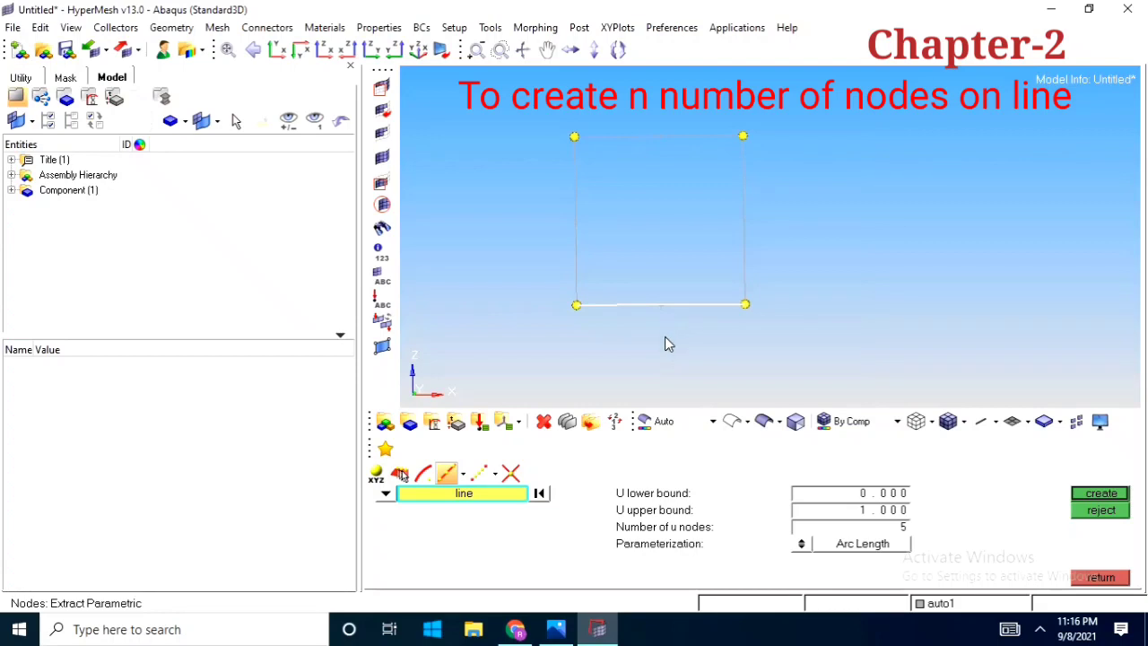
{"action": "left_click", "coordinate": [666, 328]}
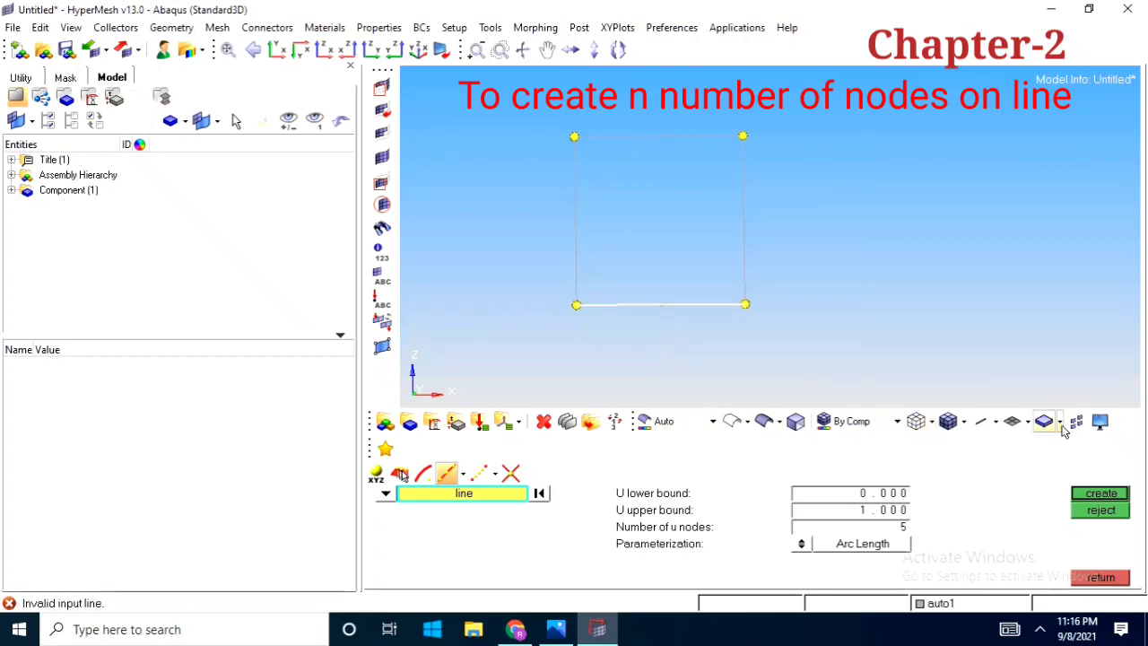
{"action": "left_click", "coordinate": [1089, 499]}
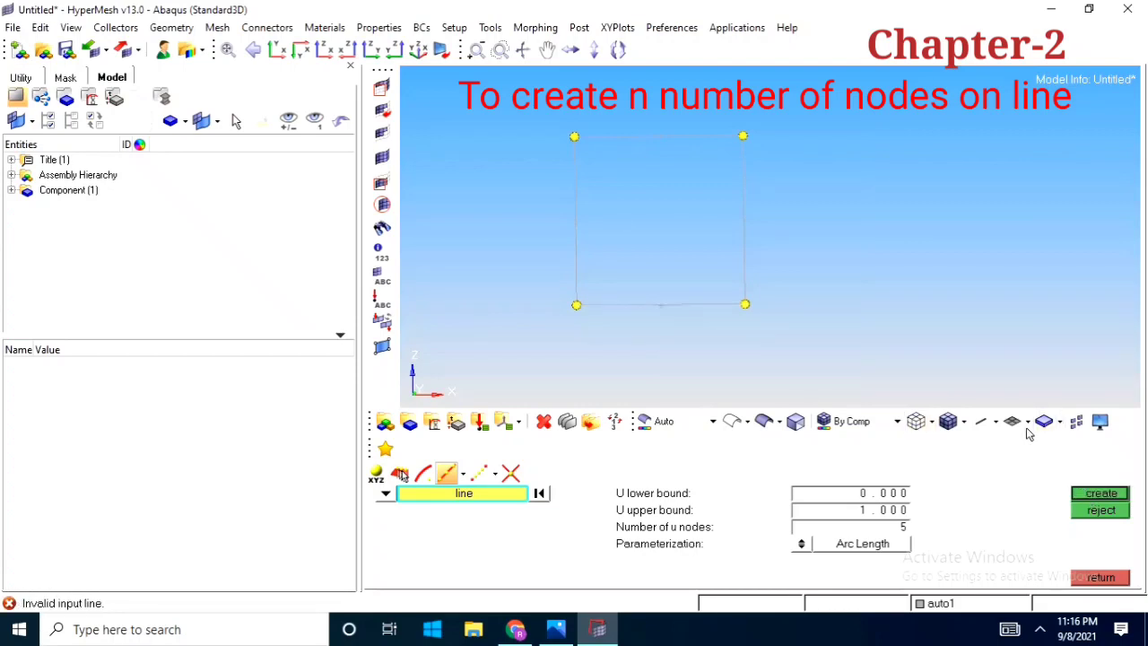
{"action": "left_click", "coordinate": [686, 311]}
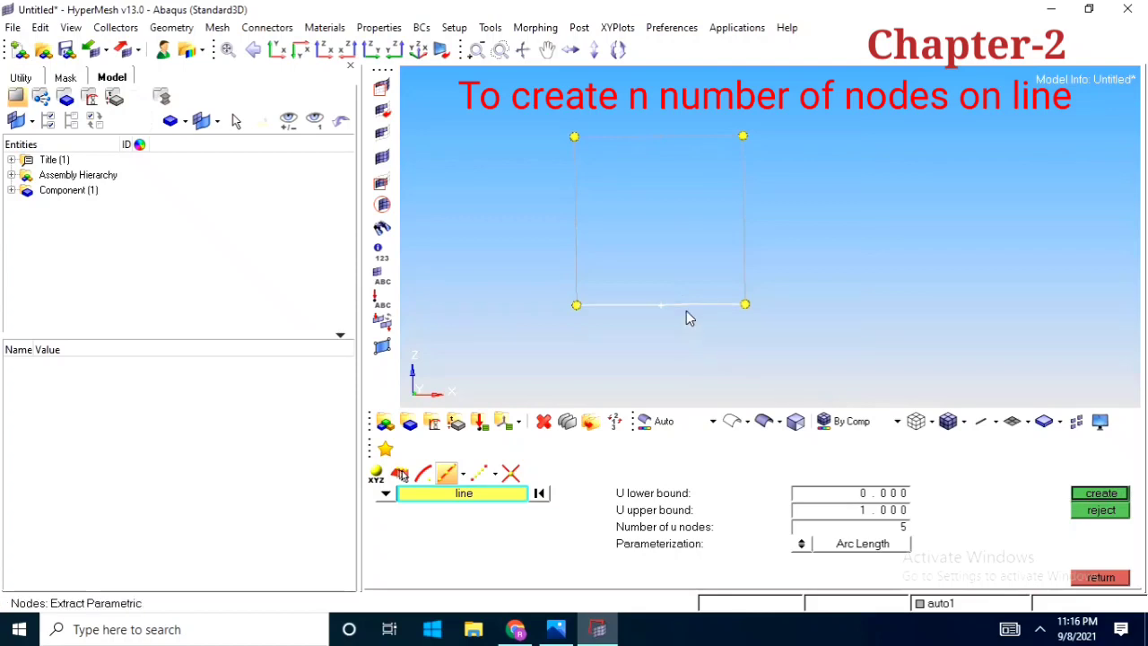
{"action": "left_click", "coordinate": [1112, 495]}
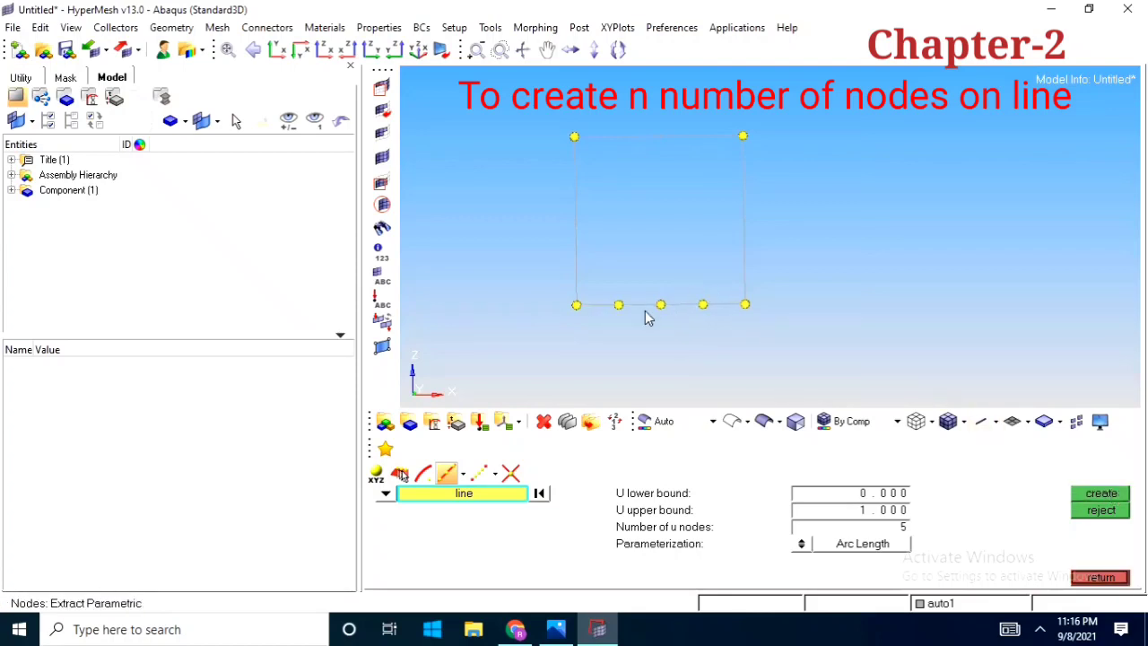
Interpolate one node with linear bias between the square's lower-left and upper-left corner nodes, and leave node creation
{"action": "left_click_drag", "start_coordinate": [615, 328], "coordinate": [600, 292], "text": "ctrl"}
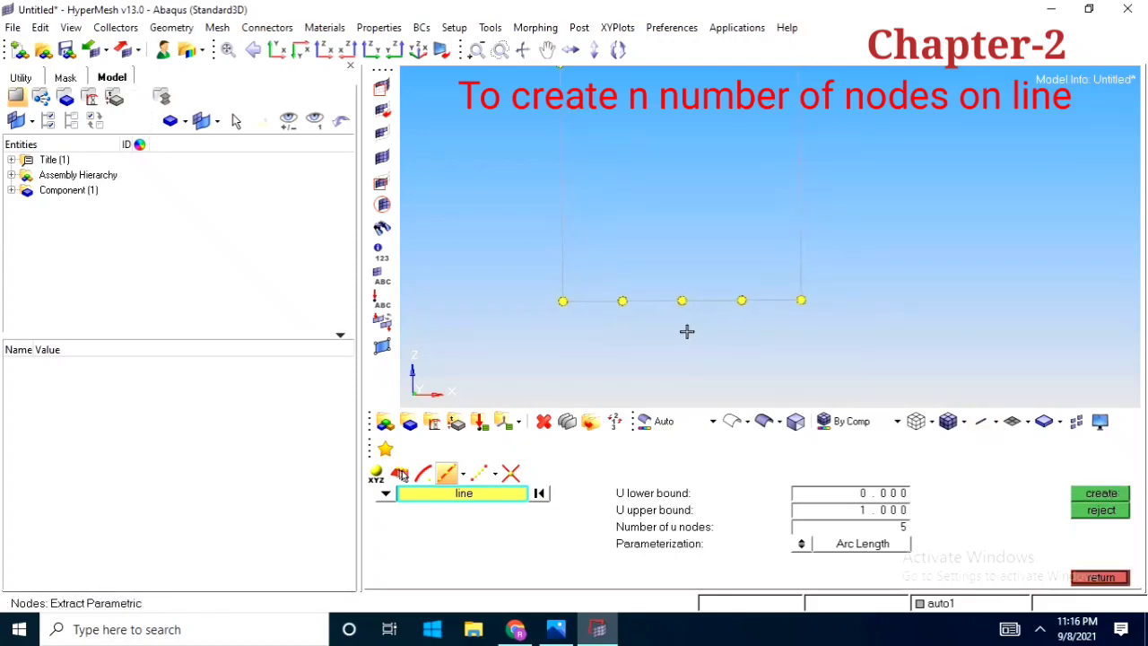
{"action": "left_click_drag", "start_coordinate": [686, 331], "coordinate": [705, 351], "text": "ctrl"}
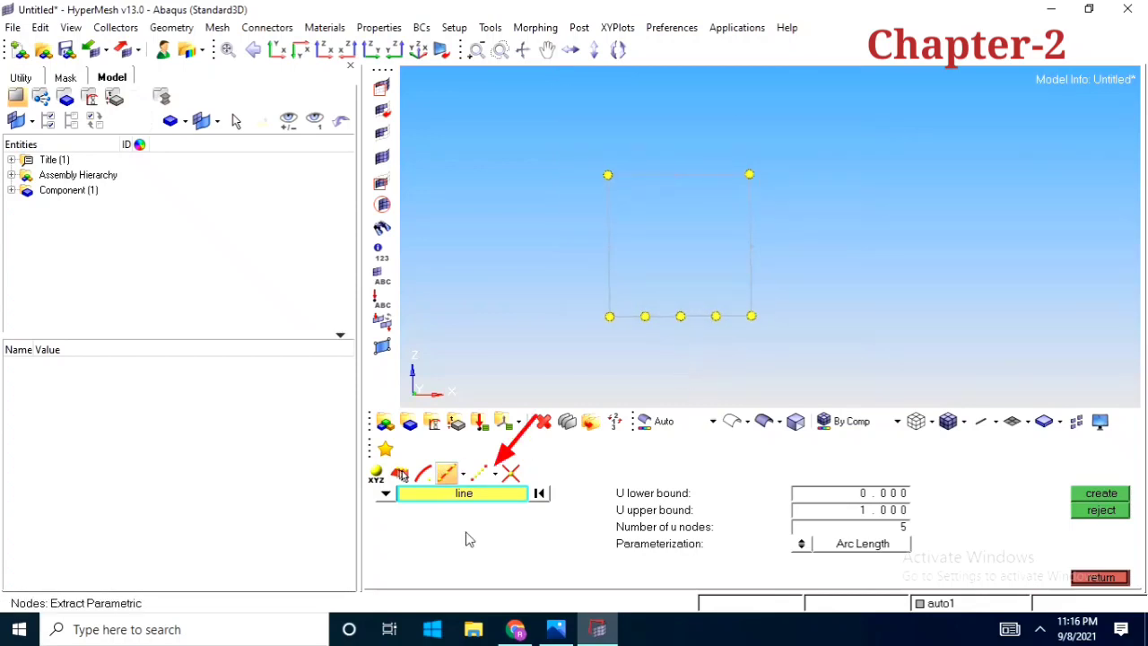
{"action": "left_click", "coordinate": [478, 473]}
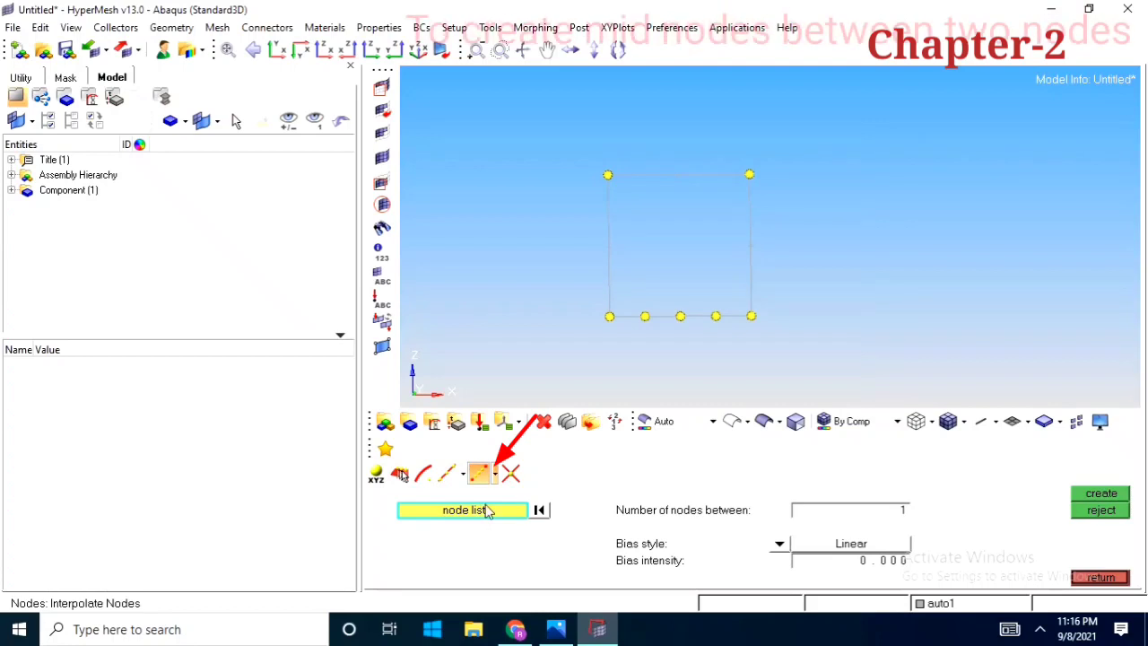
{"action": "right_click_drag", "start_coordinate": [633, 282], "coordinate": [688, 292], "text": "ctrl"}
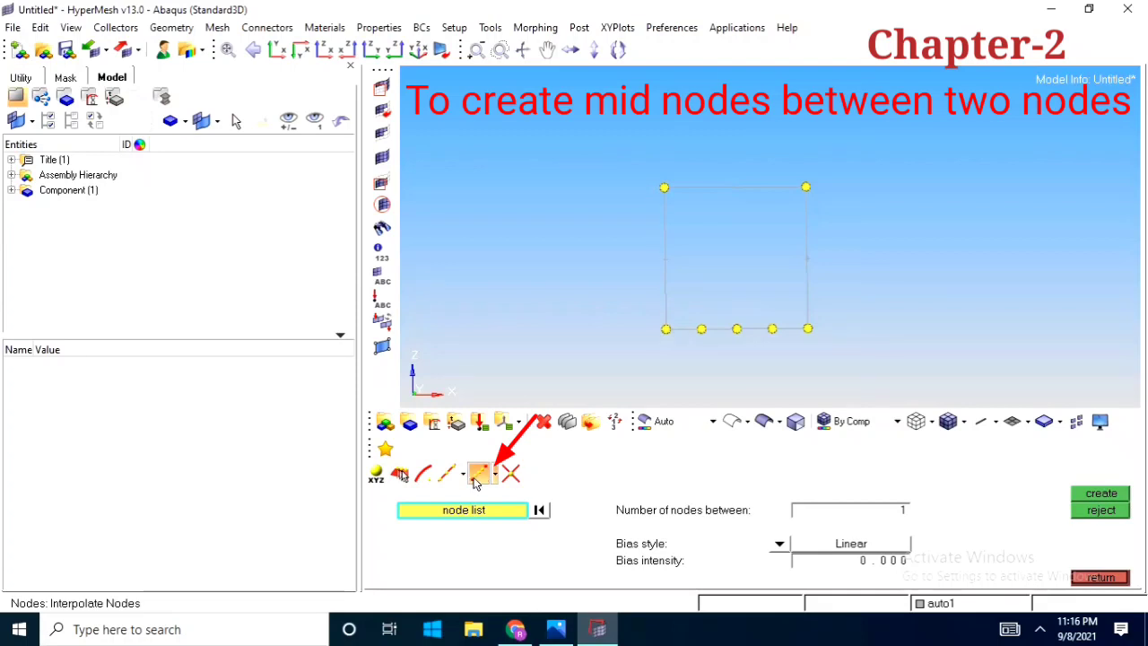
{"action": "left_click", "coordinate": [665, 328]}
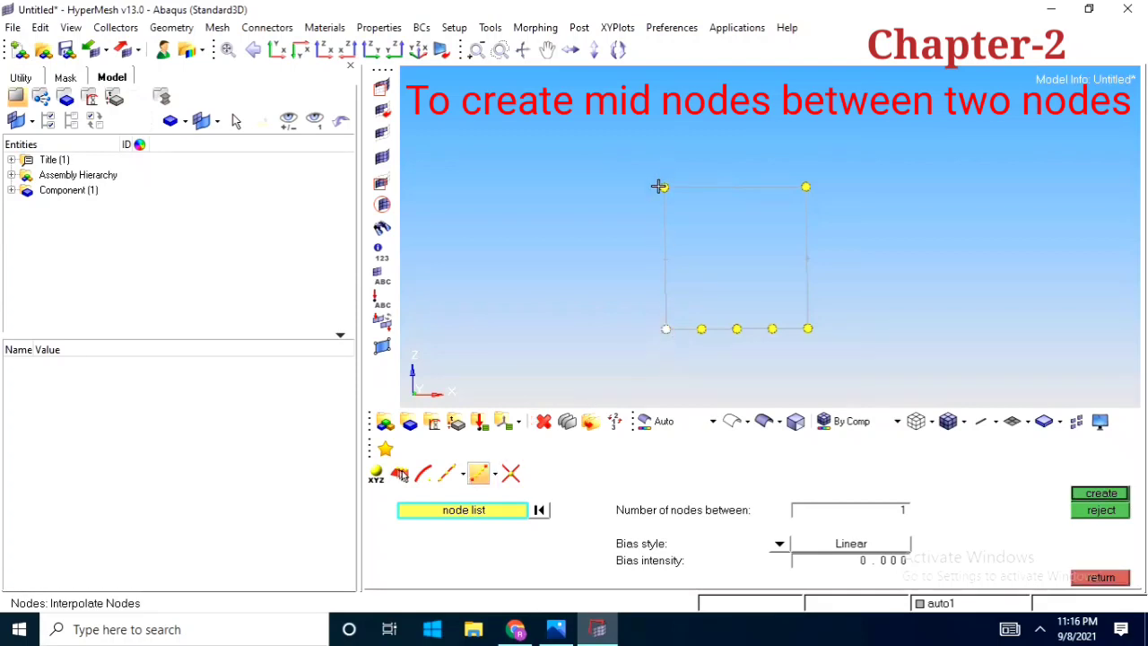
{"action": "left_click", "coordinate": [662, 187]}
{"action": "right_click_drag", "start_coordinate": [628, 284], "coordinate": [578, 274], "text": "ctrl"}
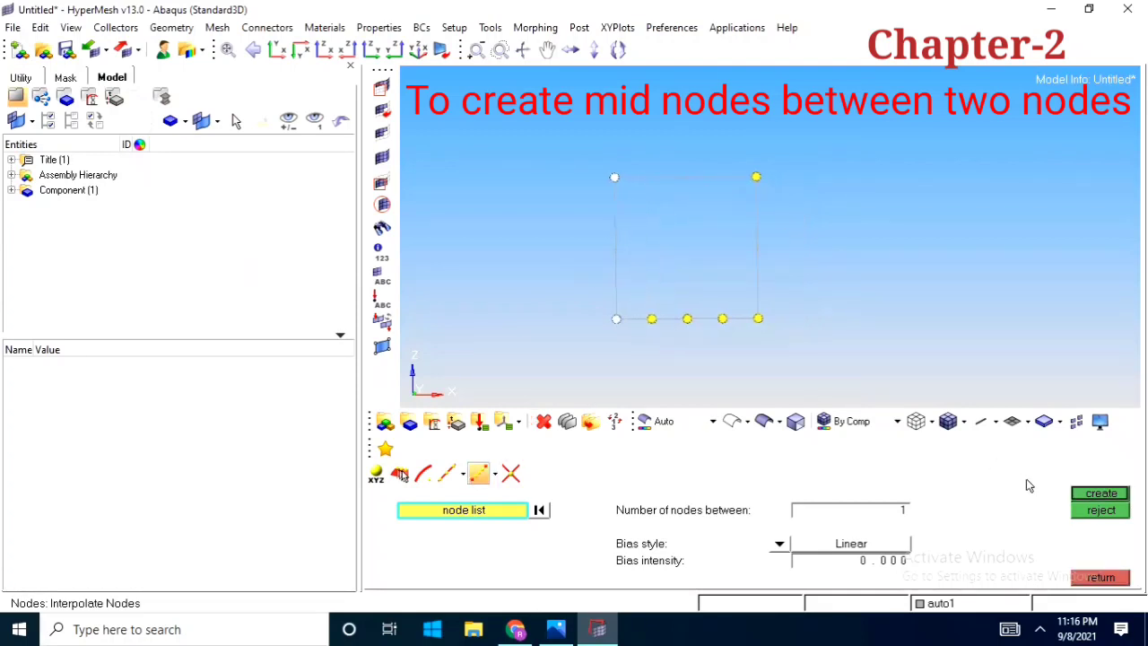
{"action": "left_click", "coordinate": [1082, 496]}
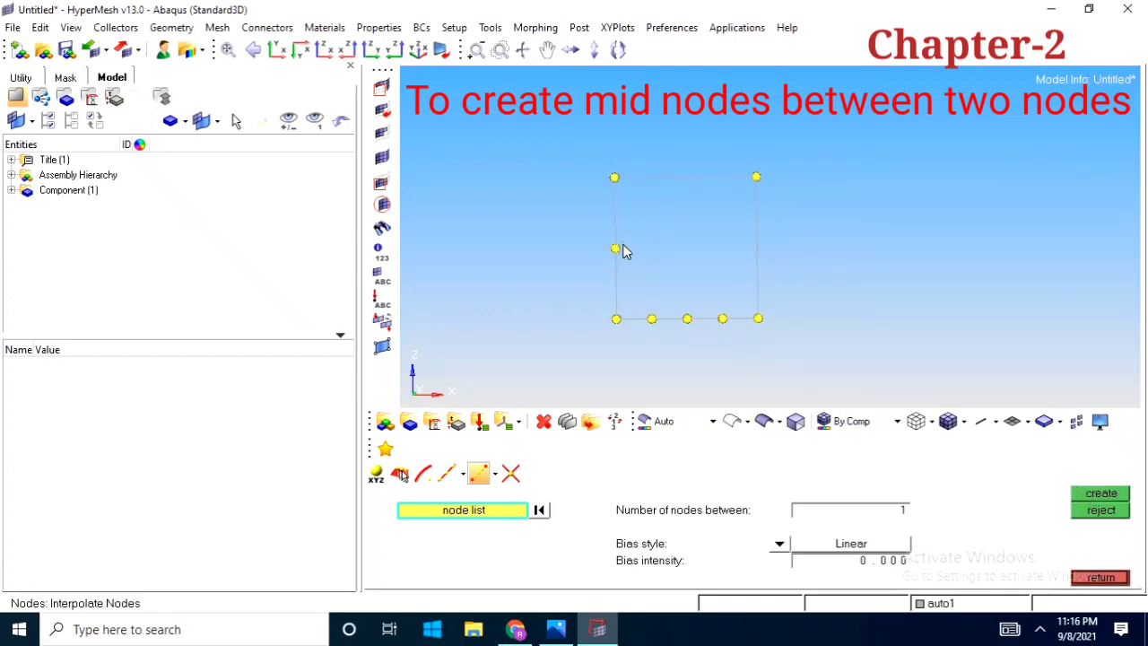
{"action": "scroll", "coordinate": [673, 253], "scroll_direction": "down", "scroll_amount": 2}
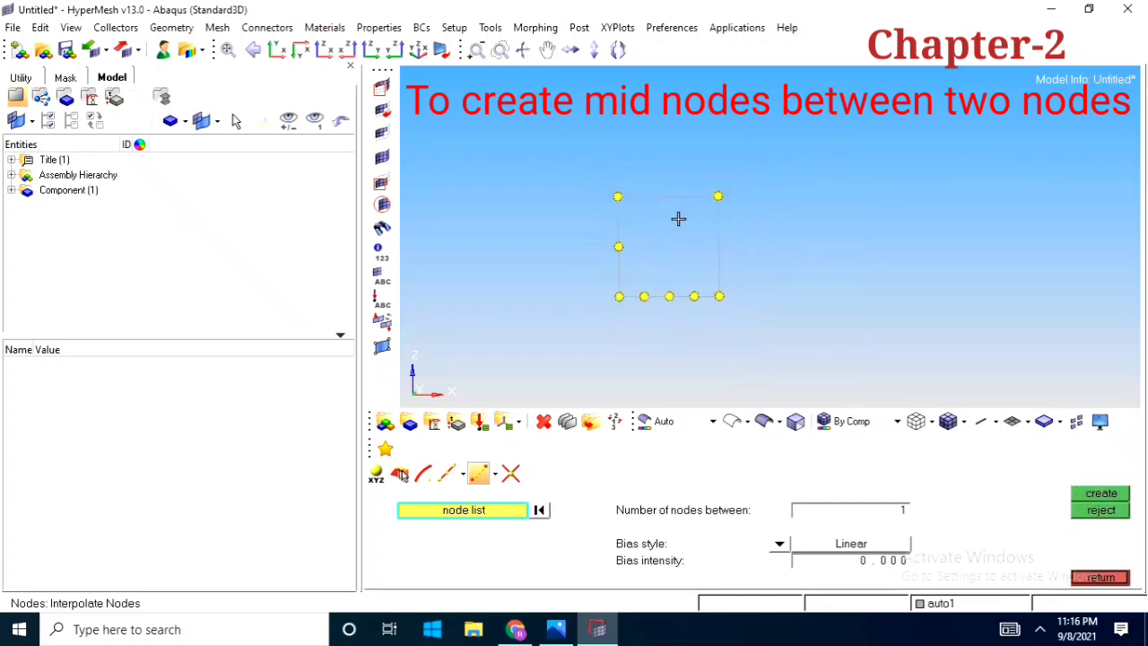
{"action": "scroll", "coordinate": [678, 219], "scroll_direction": "up", "scroll_amount": 1}
{"action": "left_click", "coordinate": [1098, 576]}
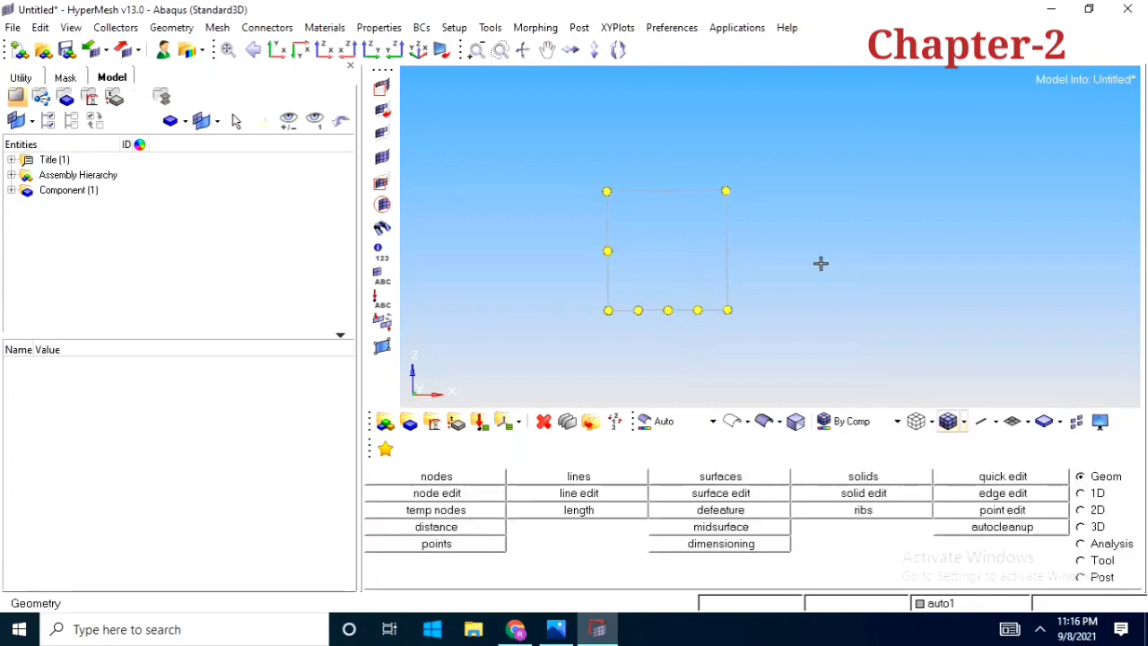
Clear the temporary nodes midway on the square's left edge and the three between the bottom corners, keeping the corner nodes
{"action": "scroll", "coordinate": [677, 253], "scroll_direction": "up", "scroll_amount": 1}
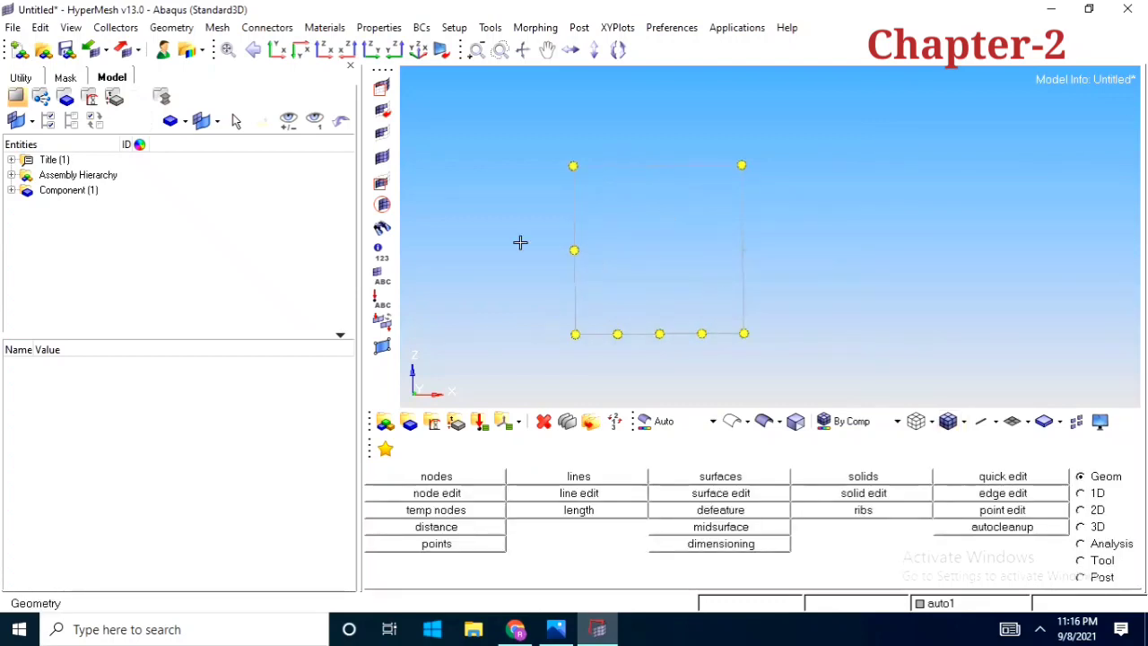
{"action": "scroll", "coordinate": [686, 269], "scroll_direction": "down", "scroll_amount": 2}
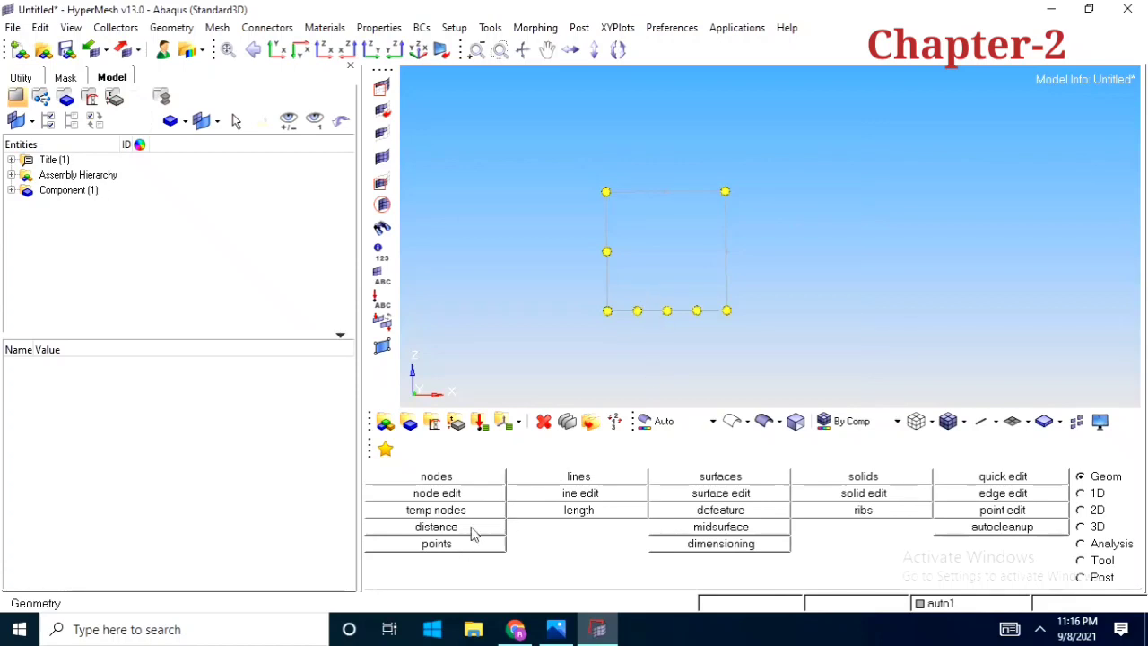
{"action": "scroll", "coordinate": [648, 297], "scroll_direction": "up", "scroll_amount": 1}
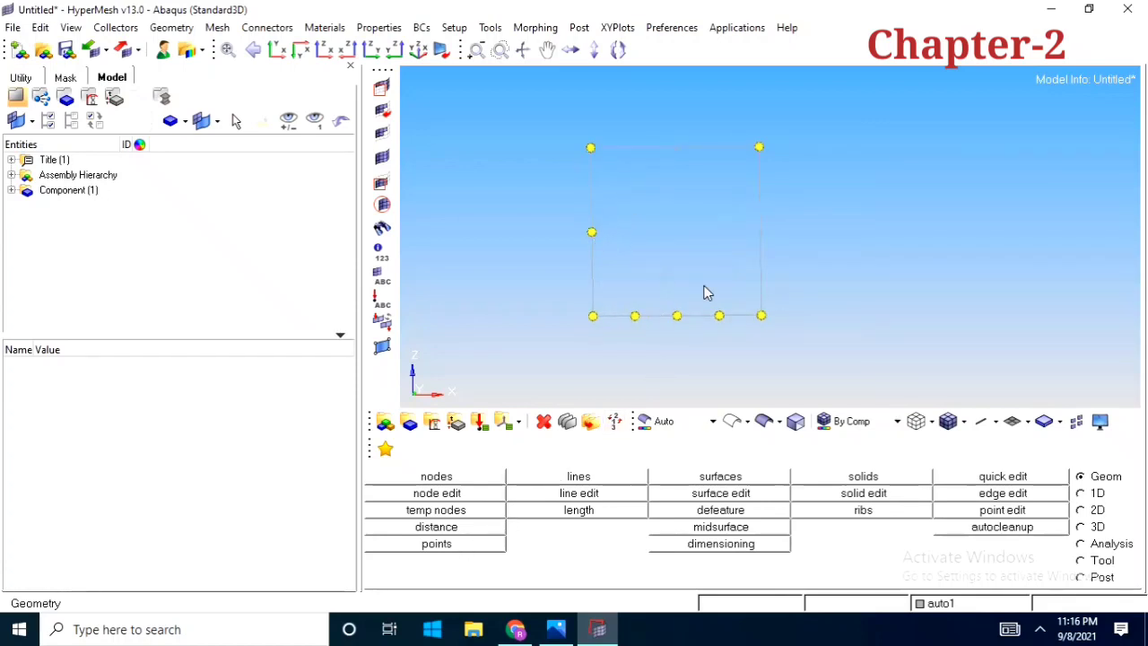
{"action": "left_click", "coordinate": [433, 509]}
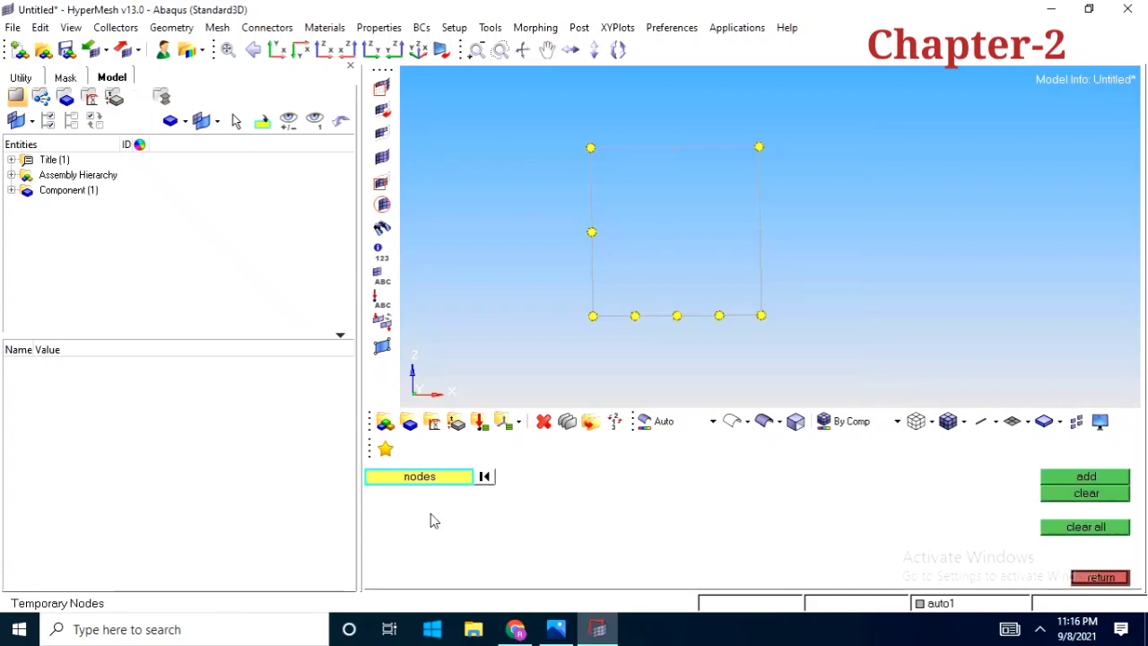
{"action": "left_click", "coordinate": [598, 233]}
{"action": "left_click", "coordinate": [634, 316]}
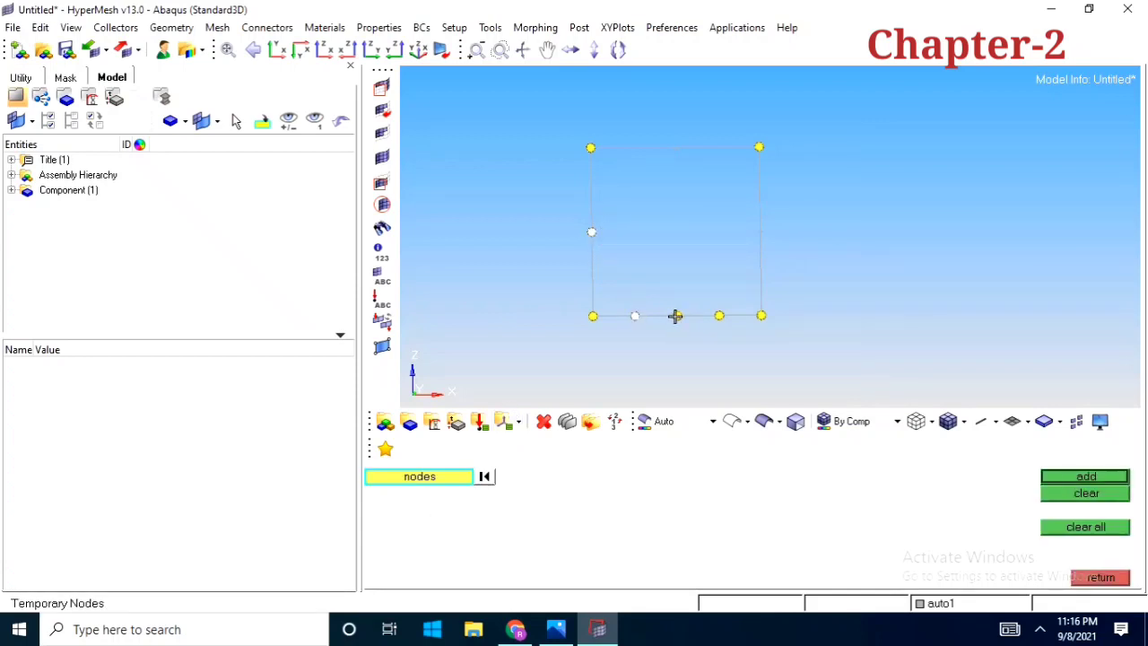
{"action": "left_click", "coordinate": [676, 316]}
{"action": "left_click", "coordinate": [719, 316]}
{"action": "right_click_drag", "start_coordinate": [697, 354], "coordinate": [676, 337], "text": "ctrl"}
{"action": "scroll", "coordinate": [675, 337], "scroll_direction": "down", "scroll_amount": 1}
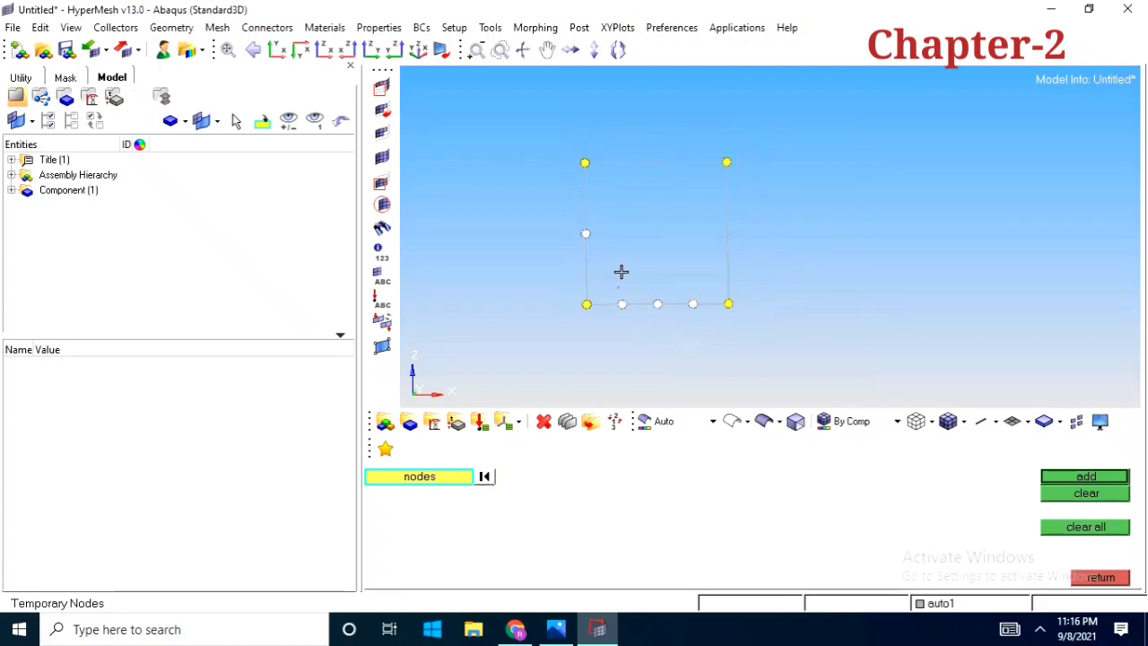
{"action": "left_click", "coordinate": [1086, 494]}
{"action": "left_click", "coordinate": [1101, 577]}
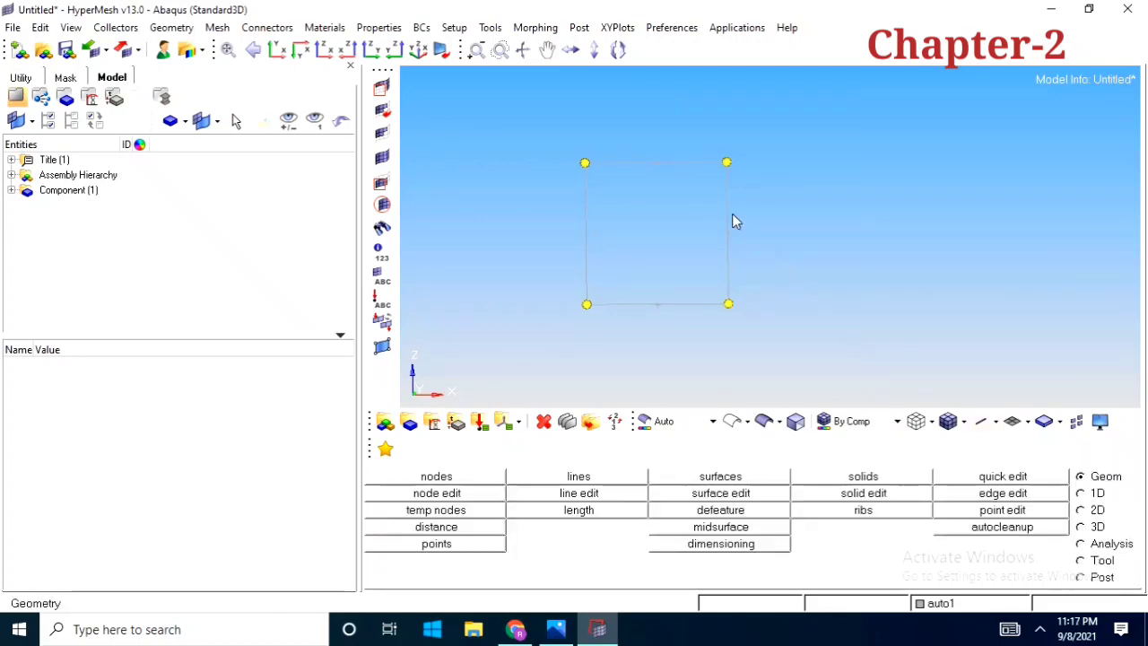
{"action": "left_click", "coordinate": [435, 476]}
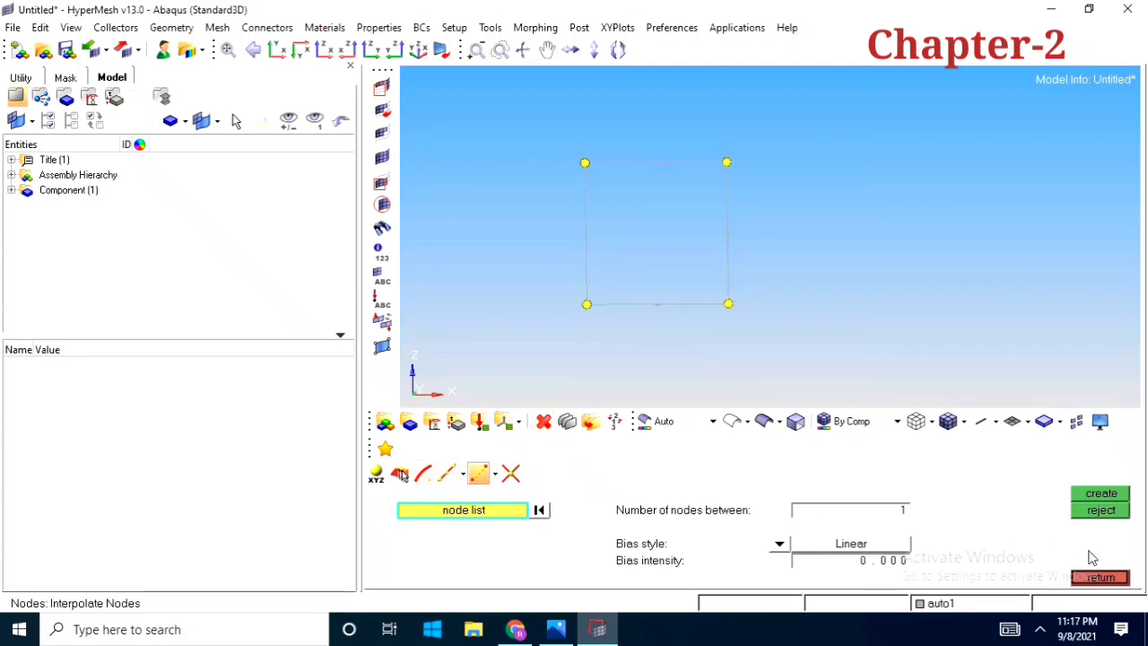
{"action": "left_click", "coordinate": [1094, 581]}
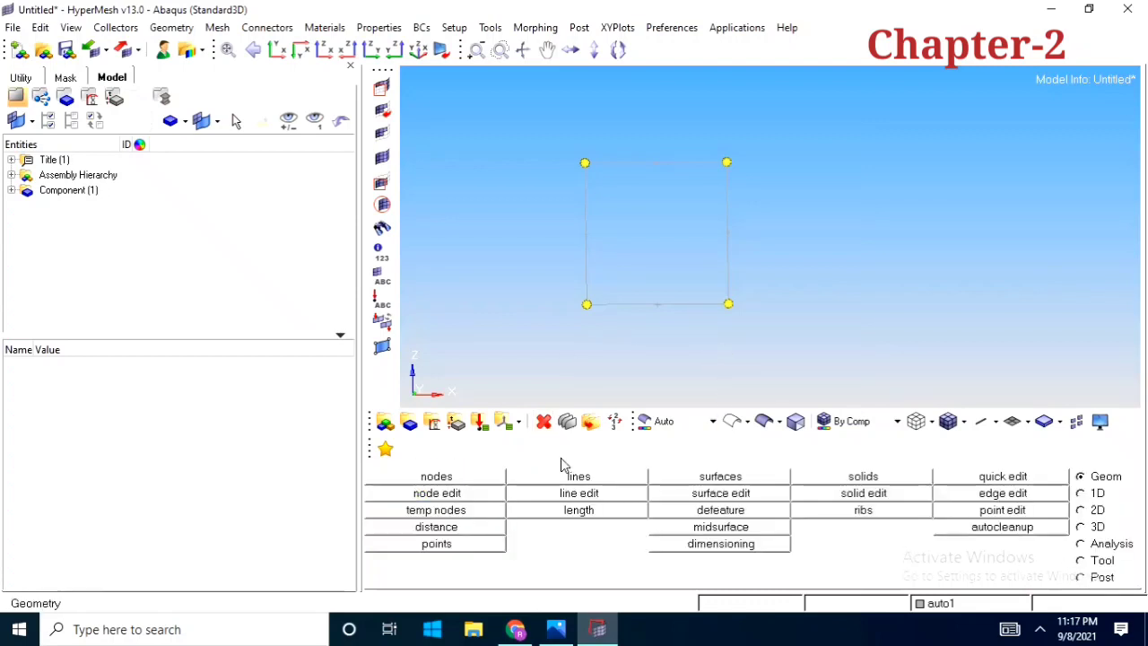
Create a line directly from coordinates, with start point 20, 0, 0 and end point 50, 0, 0
{"action": "left_click", "coordinate": [573, 480]}
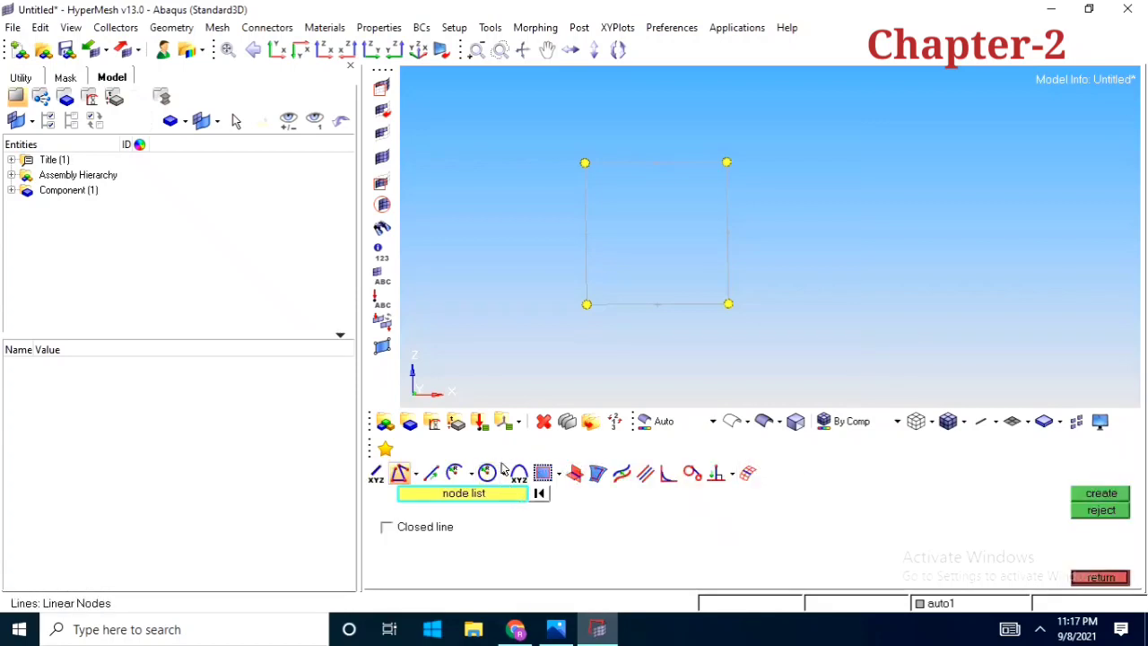
{"action": "right_click_drag", "start_coordinate": [644, 329], "coordinate": [629, 320], "text": "ctrl"}
{"action": "scroll", "coordinate": [633, 328], "scroll_direction": "up", "scroll_amount": 3}
{"action": "scroll", "coordinate": [631, 334], "scroll_direction": "down", "scroll_amount": 3}
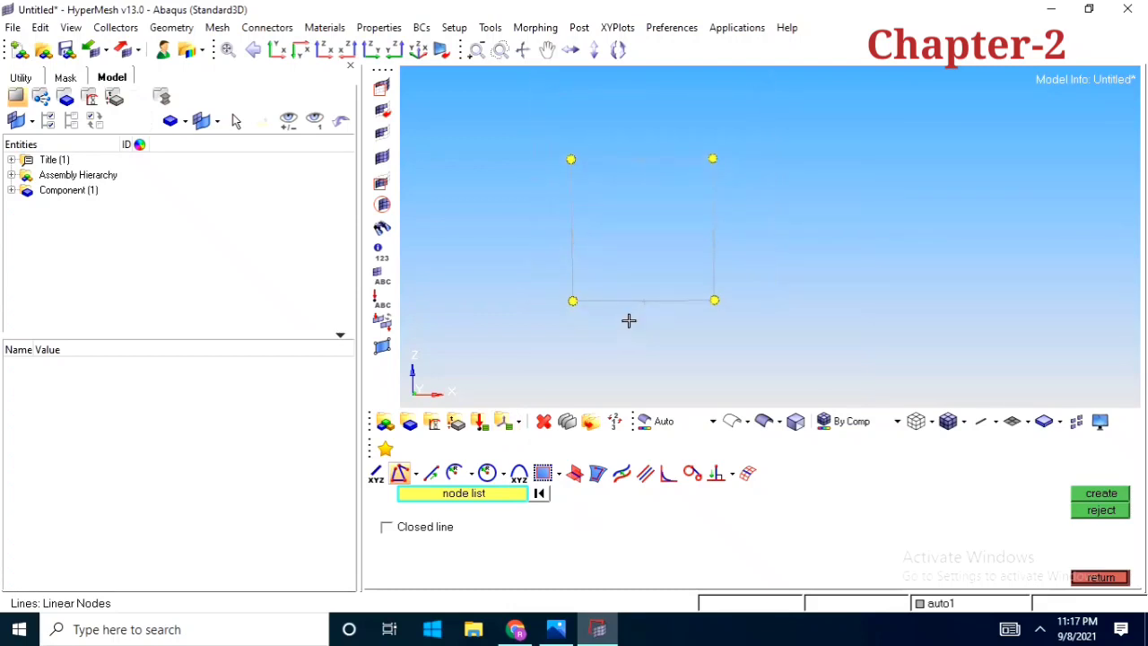
{"action": "left_click", "coordinate": [376, 475]}
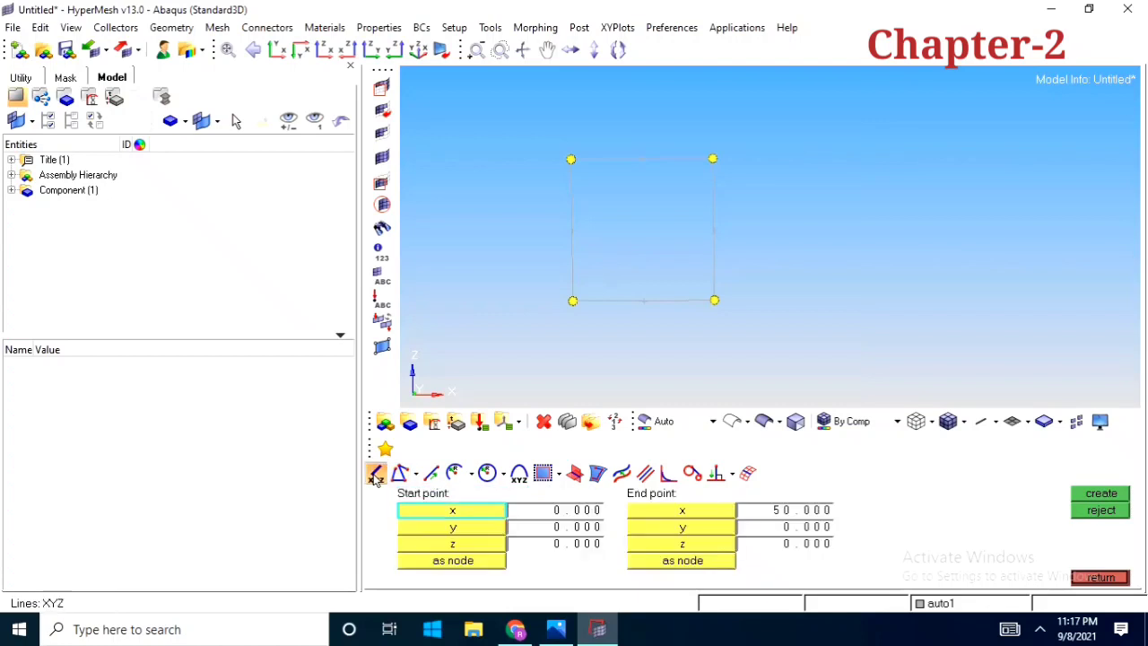
{"action": "mouse_move", "coordinate": [624, 311]}
{"action": "right_mouse_down", "text": "ctrl"}
{"action": "mouse_move", "coordinate": [606, 347]}
{"action": "mouse_move", "coordinate": [626, 304]}
{"action": "mouse_move", "coordinate": [601, 307]}
{"action": "right_mouse_up", "text": "ctrl"}
{"action": "scroll", "coordinate": [584, 309], "scroll_direction": "down", "scroll_amount": 3, "text": "ctrl"}
{"action": "scroll", "coordinate": [603, 307], "scroll_direction": "up", "scroll_amount": 2, "text": "ctrl"}
{"action": "scroll", "coordinate": [601, 327], "scroll_direction": "down", "scroll_amount": 2, "text": "ctrl"}
{"action": "mouse_move", "coordinate": [595, 349]}
{"action": "right_mouse_down", "text": "ctrl"}
{"action": "mouse_move", "coordinate": [602, 326]}
{"action": "mouse_move", "coordinate": [626, 344]}
{"action": "right_mouse_up", "text": "ctrl"}
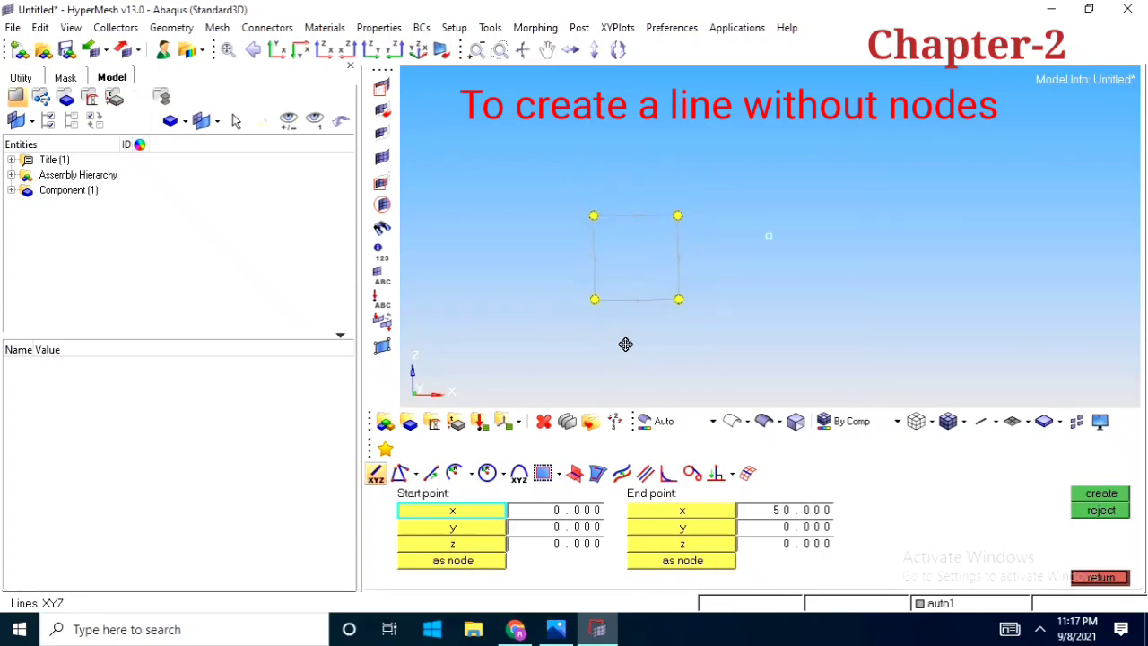
{"action": "left_click", "coordinate": [580, 517]}
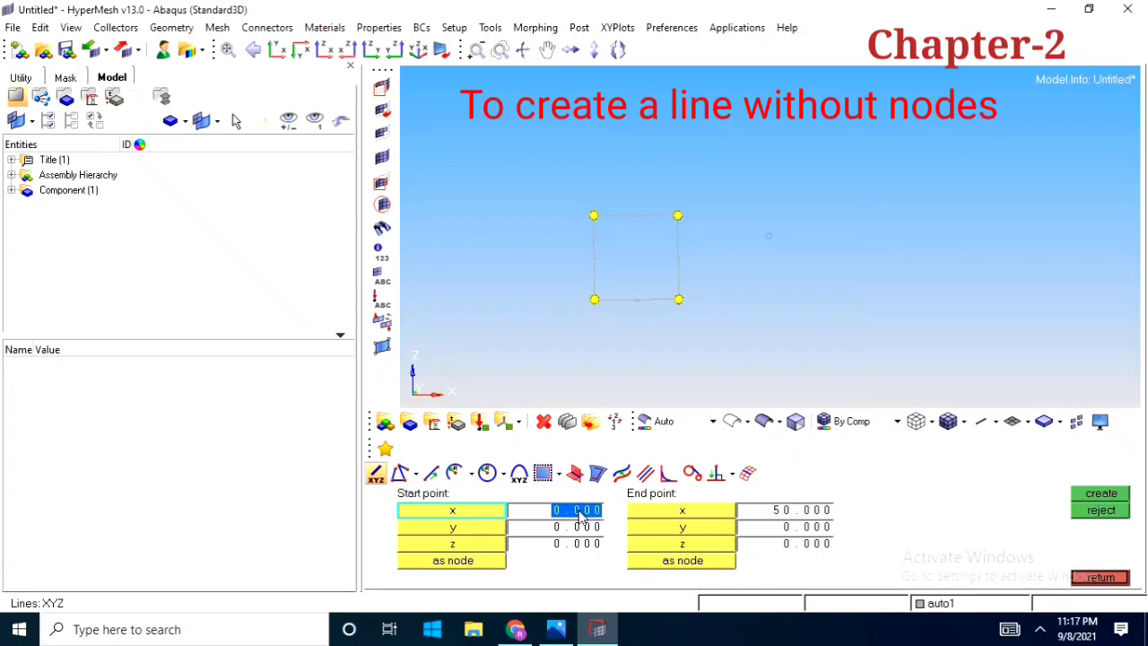
{"action": "type", "text": "20"}
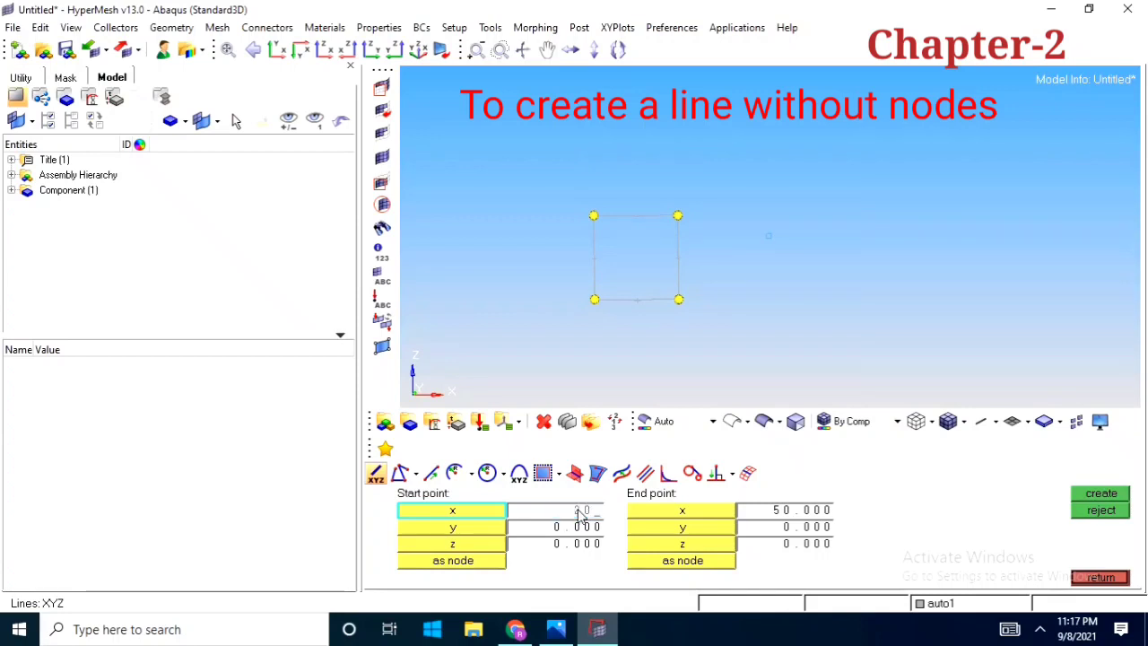
{"action": "left_click", "coordinate": [801, 517]}
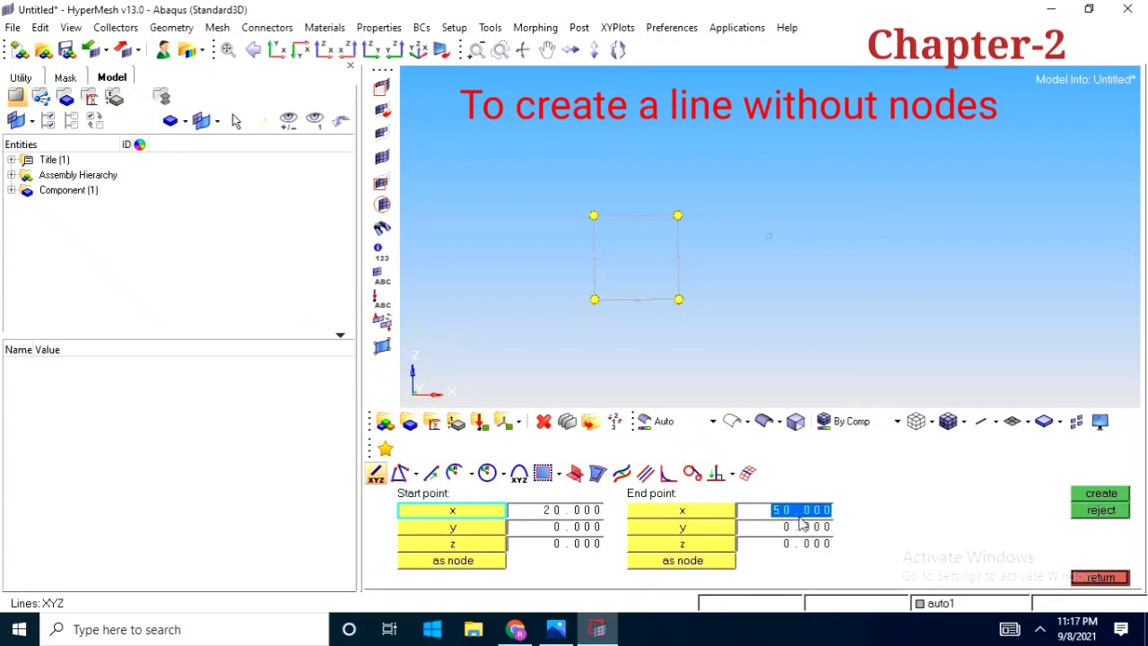
{"action": "type", "text": "50"}
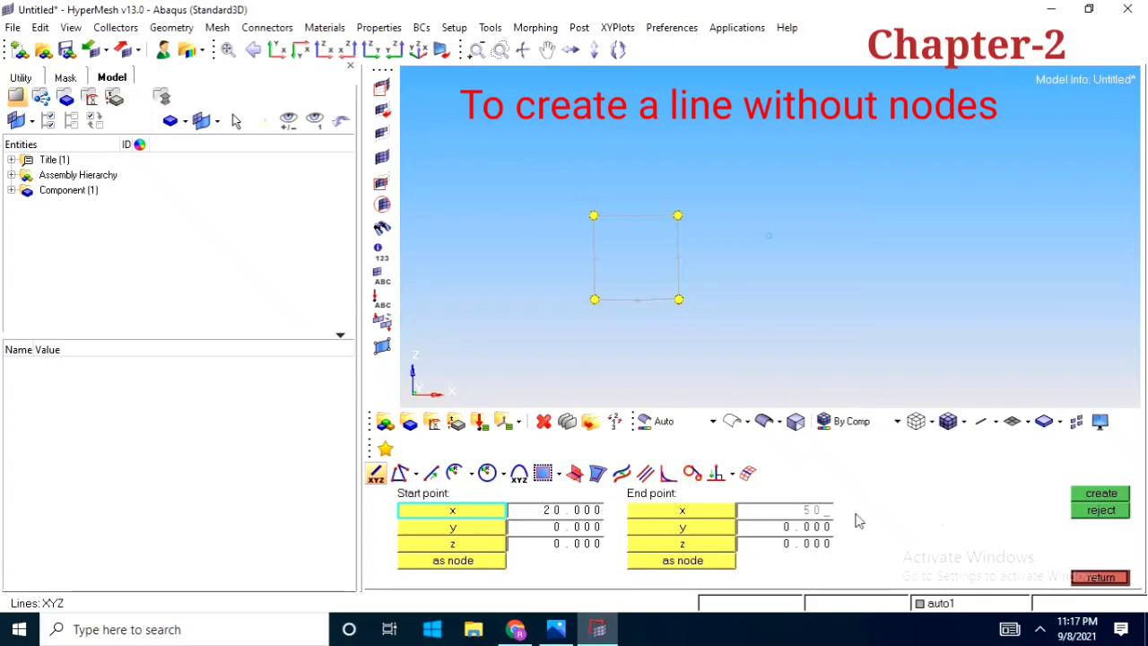
{"action": "left_click", "coordinate": [1110, 494]}
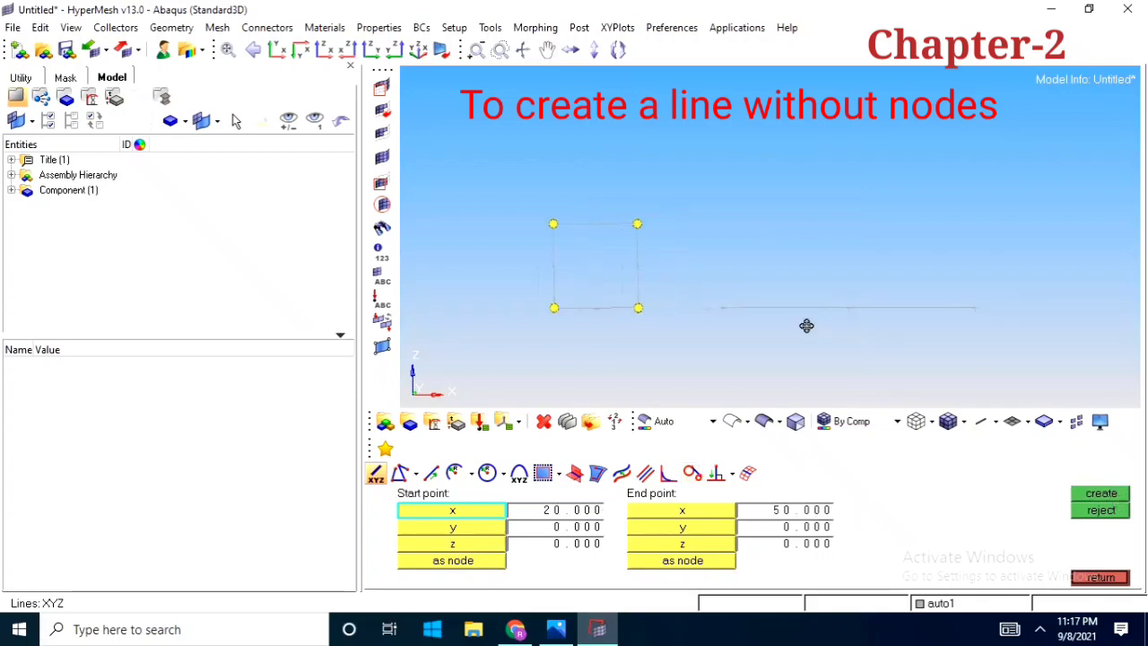
{"action": "scroll", "coordinate": [751, 320], "scroll_direction": "up", "scroll_amount": 2}
{"action": "scroll", "coordinate": [750, 325], "scroll_direction": "down", "scroll_amount": 2}
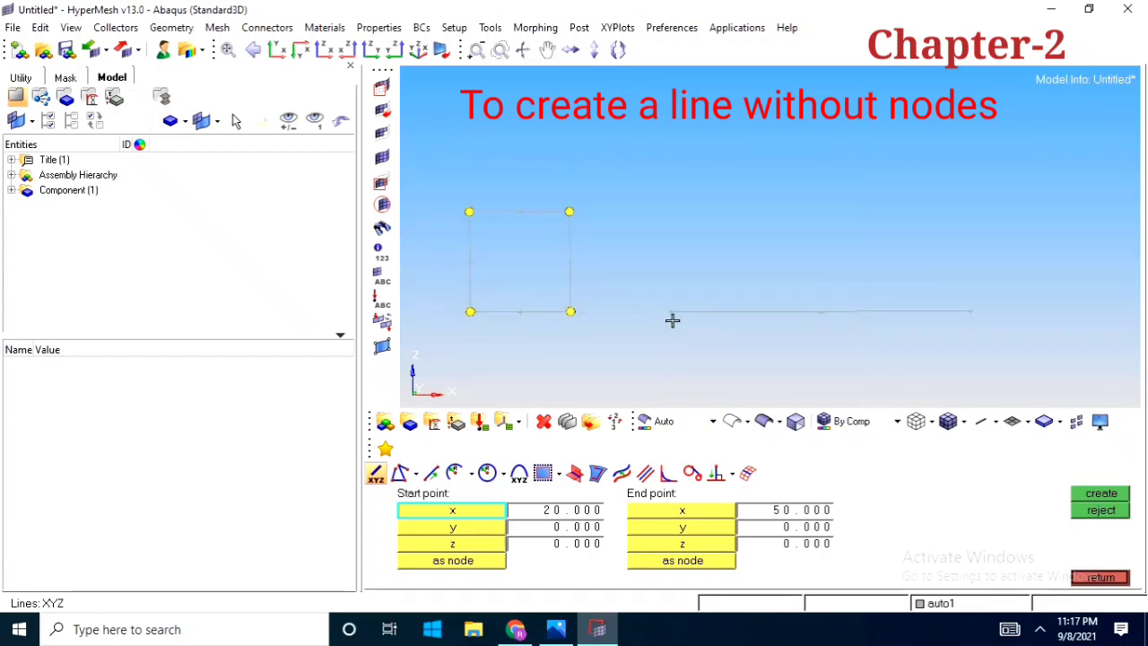
{"action": "scroll", "coordinate": [883, 338], "scroll_direction": "down", "scroll_amount": 2}
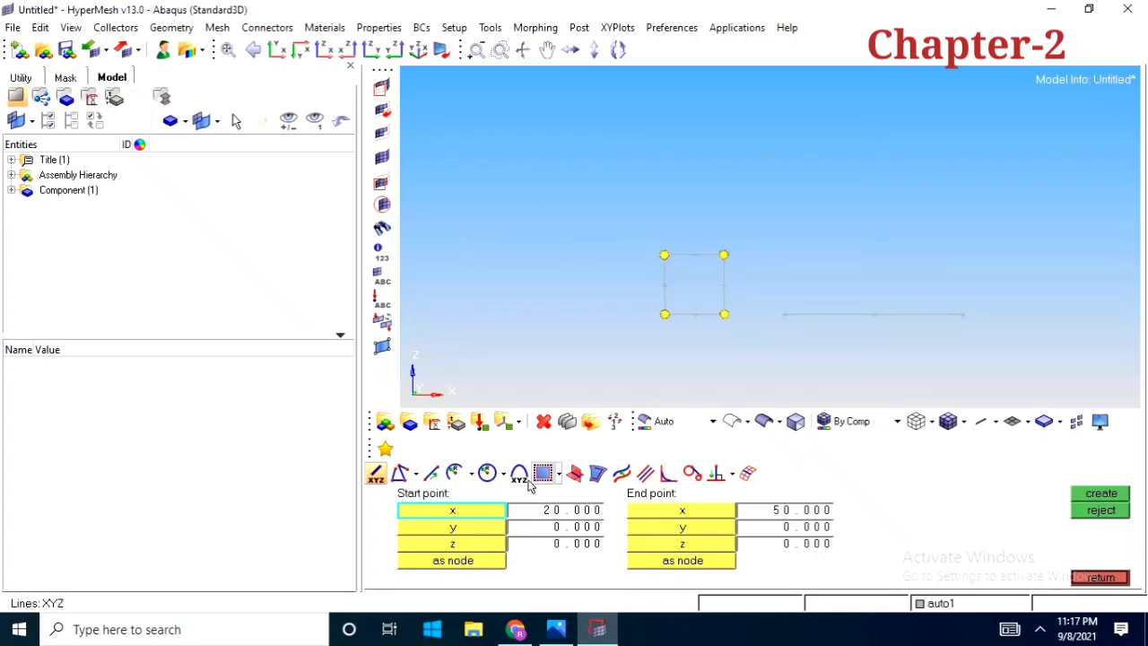
Delete the square's four lines and the separate horizontal line beside it, keeping the four corner nodes, and return to line creation
{"action": "left_click", "coordinate": [400, 474]}
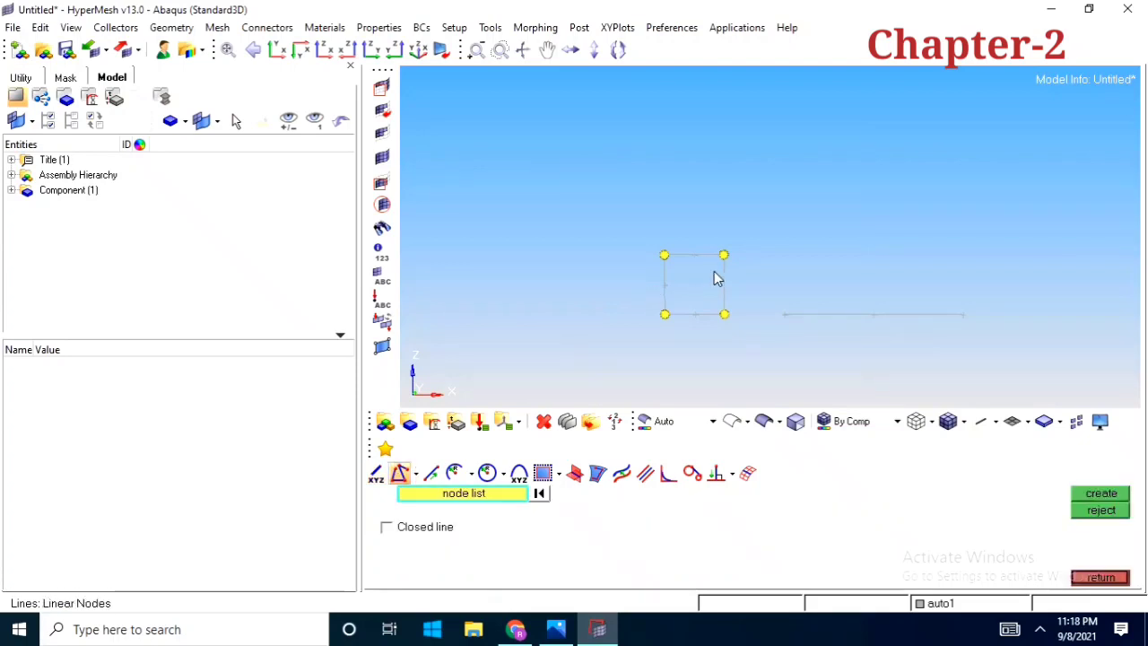
{"action": "scroll", "coordinate": [667, 304], "scroll_direction": "up", "scroll_amount": 2}
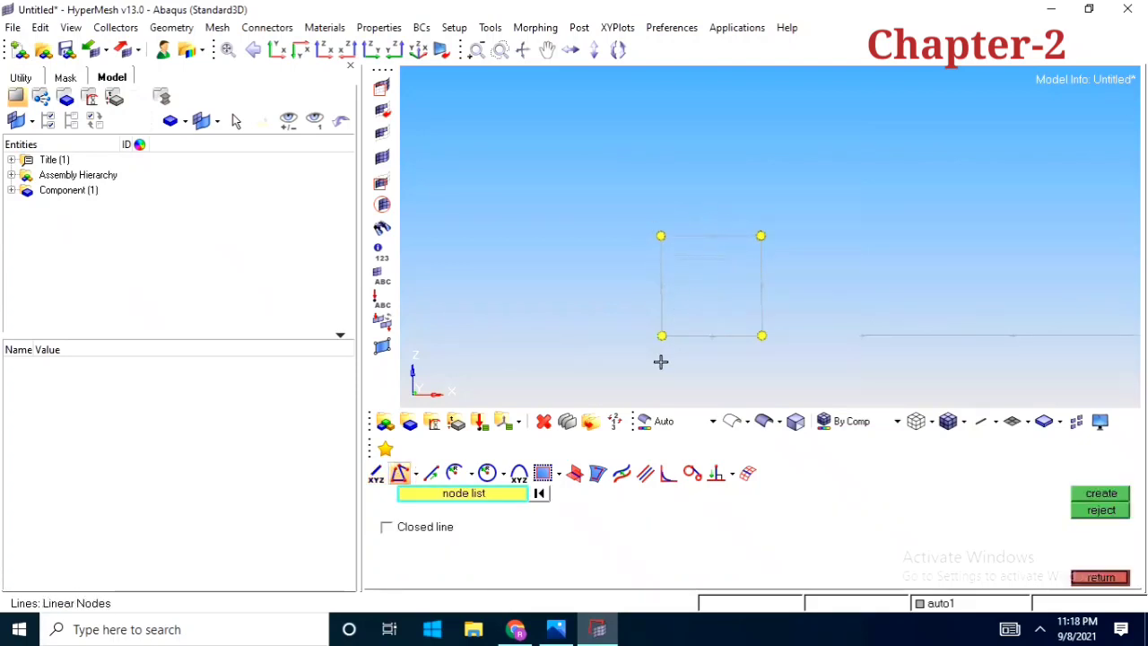
{"action": "scroll", "coordinate": [679, 328], "scroll_direction": "down", "scroll_amount": 2}
{"action": "left_click", "coordinate": [543, 420]}
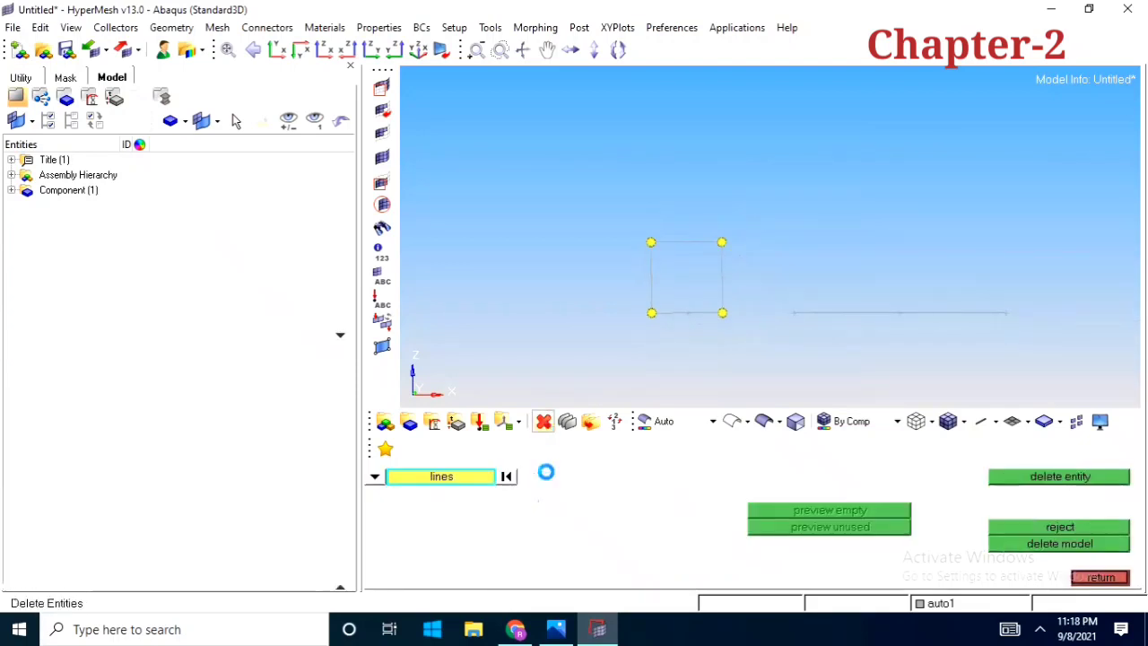
{"action": "left_click", "coordinate": [689, 313]}
{"action": "left_click", "coordinate": [651, 283]}
{"action": "left_click", "coordinate": [687, 243]}
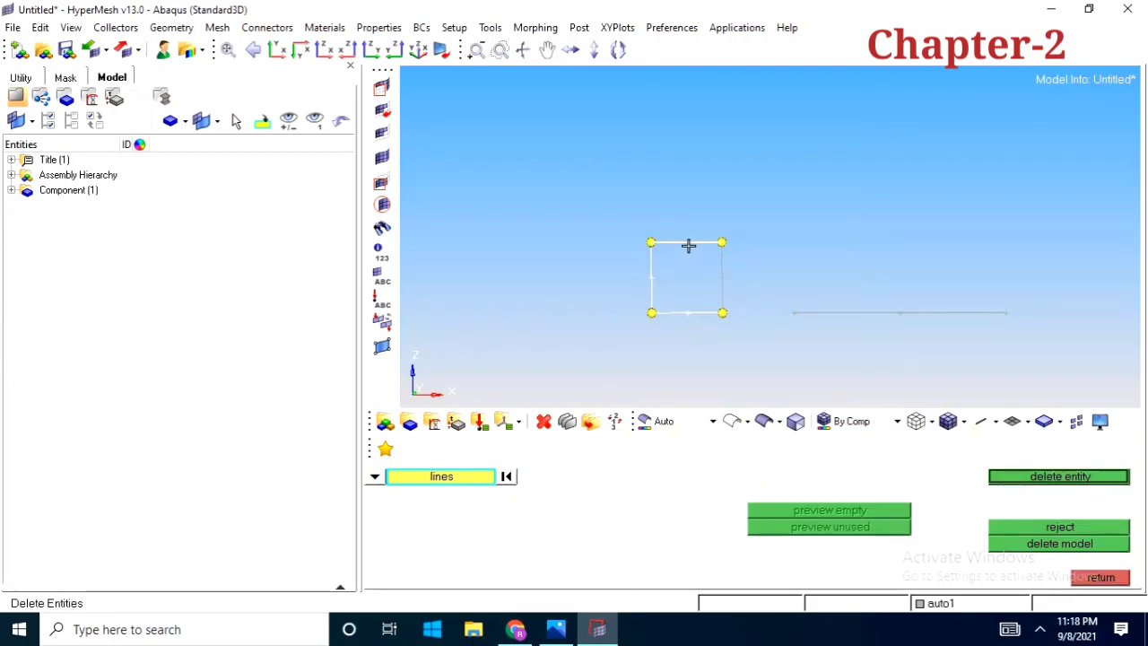
{"action": "left_click", "coordinate": [722, 285]}
{"action": "middle_click", "coordinate": [700, 297]}
{"action": "left_click", "coordinate": [969, 312]}
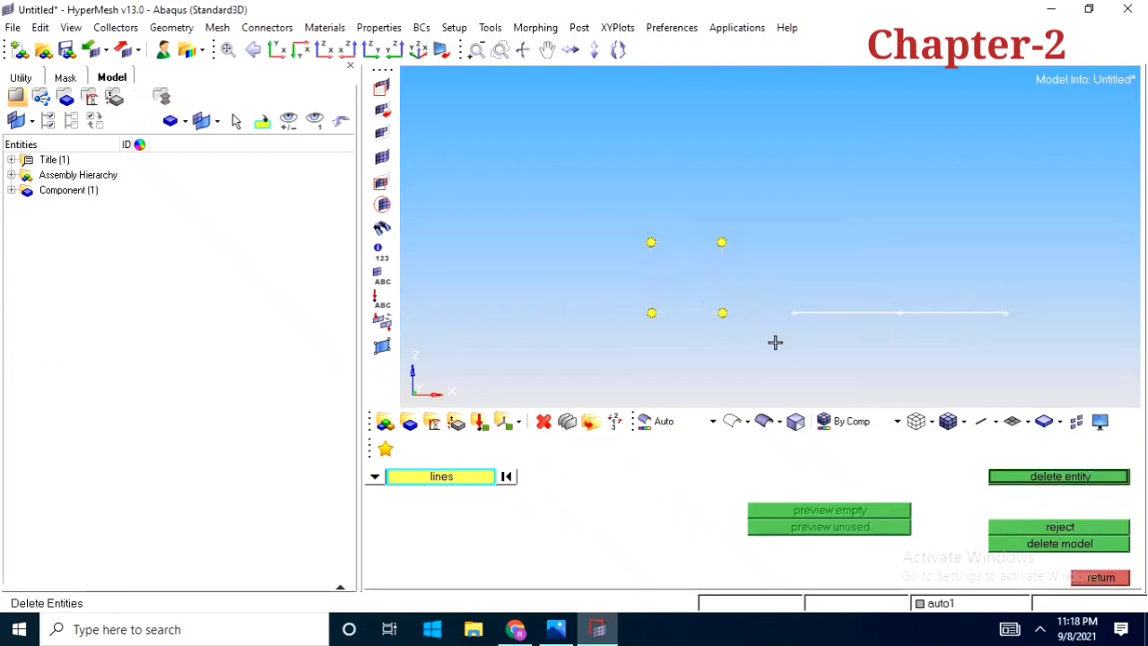
{"action": "middle_click", "coordinate": [777, 342]}
{"action": "left_click", "coordinate": [1091, 578]}
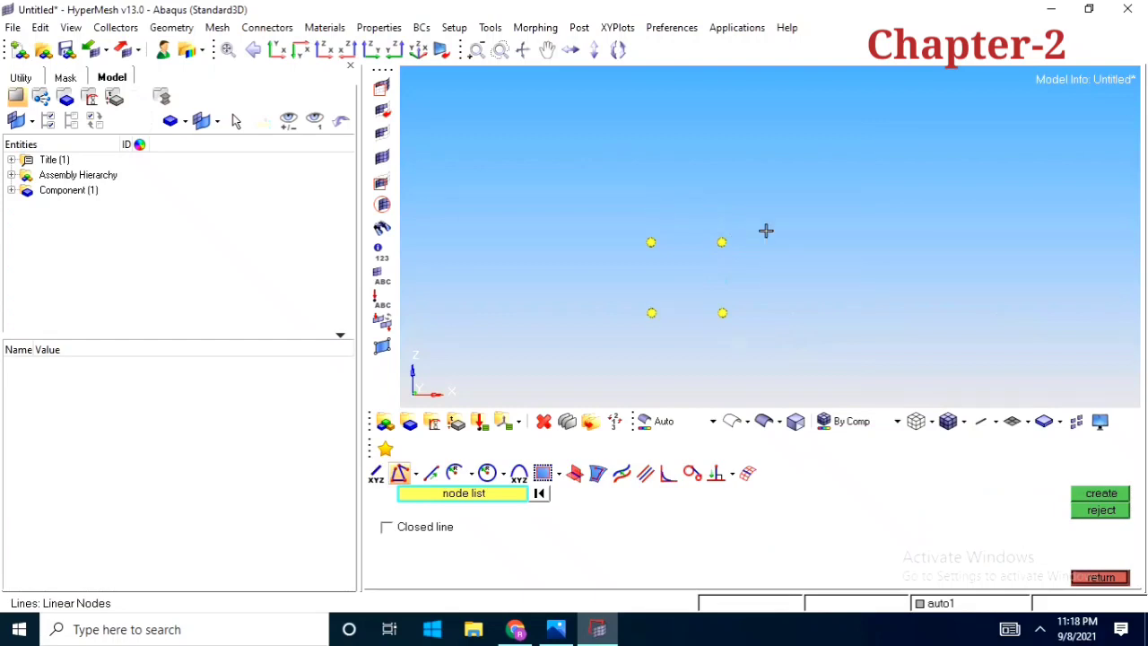
Create a linear line between the lower-left and upper-left corner nodes
{"action": "scroll", "coordinate": [729, 278], "scroll_direction": "up", "scroll_amount": 2}
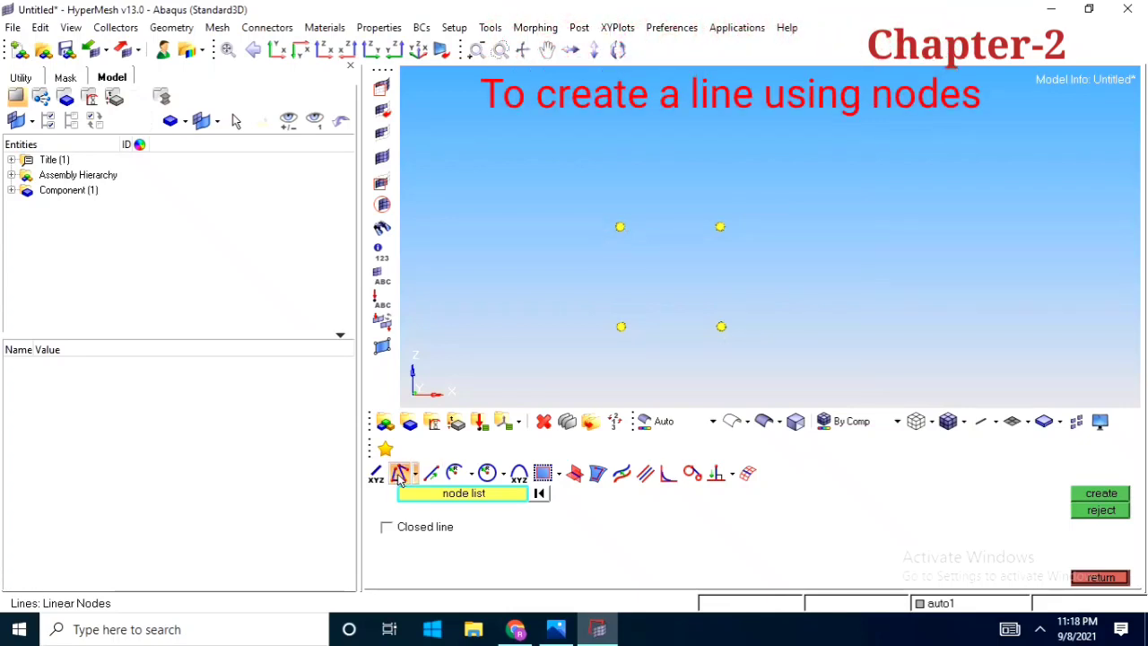
{"action": "left_click", "coordinate": [622, 328]}
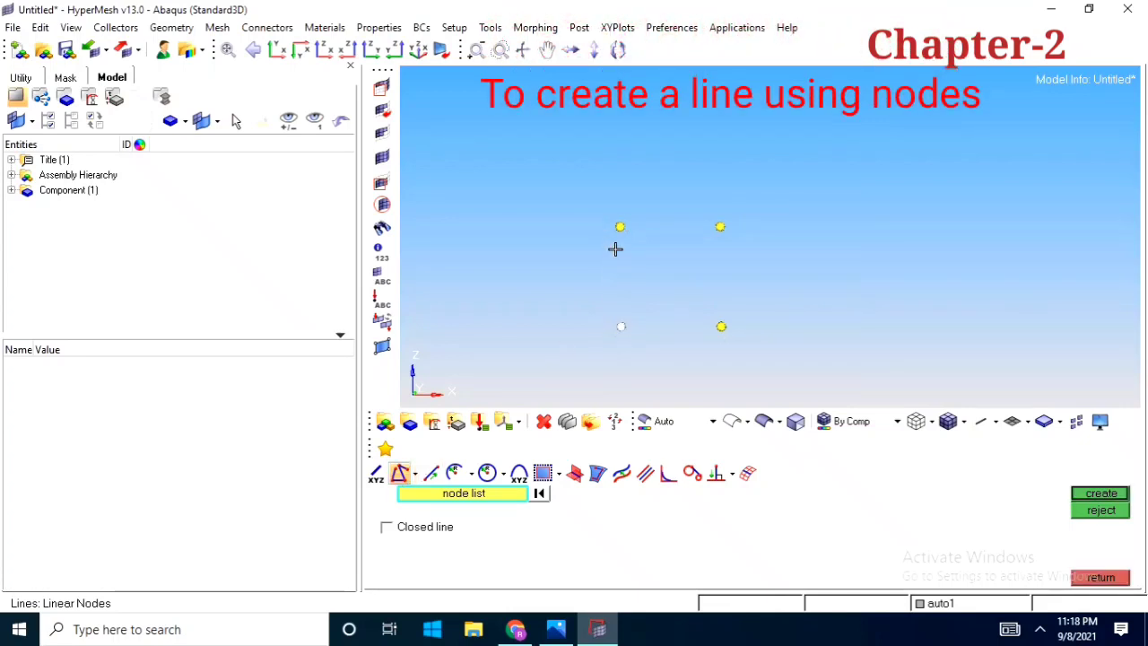
{"action": "left_click", "coordinate": [614, 228]}
{"action": "middle_click", "coordinate": [583, 256]}
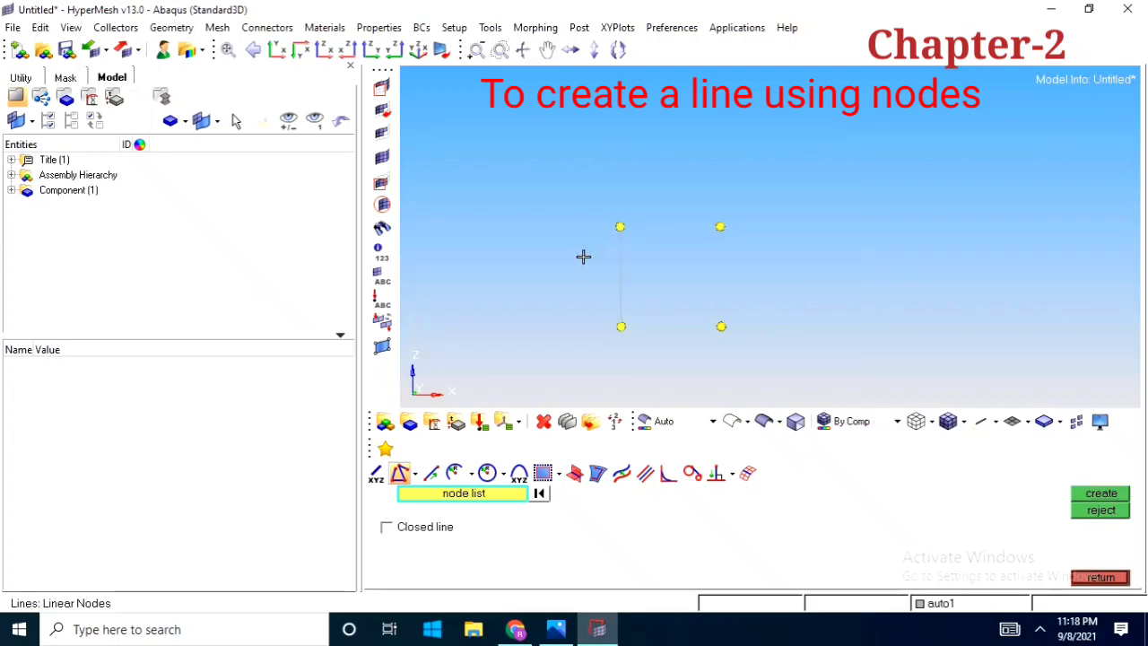
Create linear lines between the corner nodes along the top, right and bottom to close the square
{"action": "left_click", "coordinate": [620, 226]}
{"action": "left_click", "coordinate": [720, 227]}
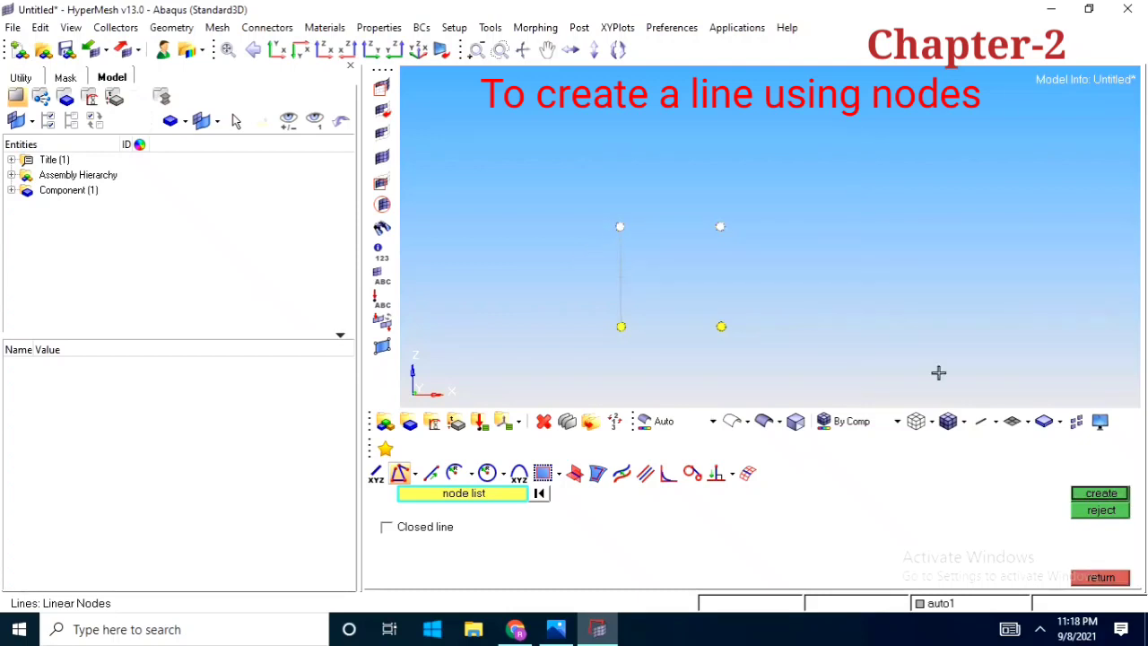
{"action": "left_click", "coordinate": [1116, 495]}
{"action": "middle_click", "coordinate": [737, 267]}
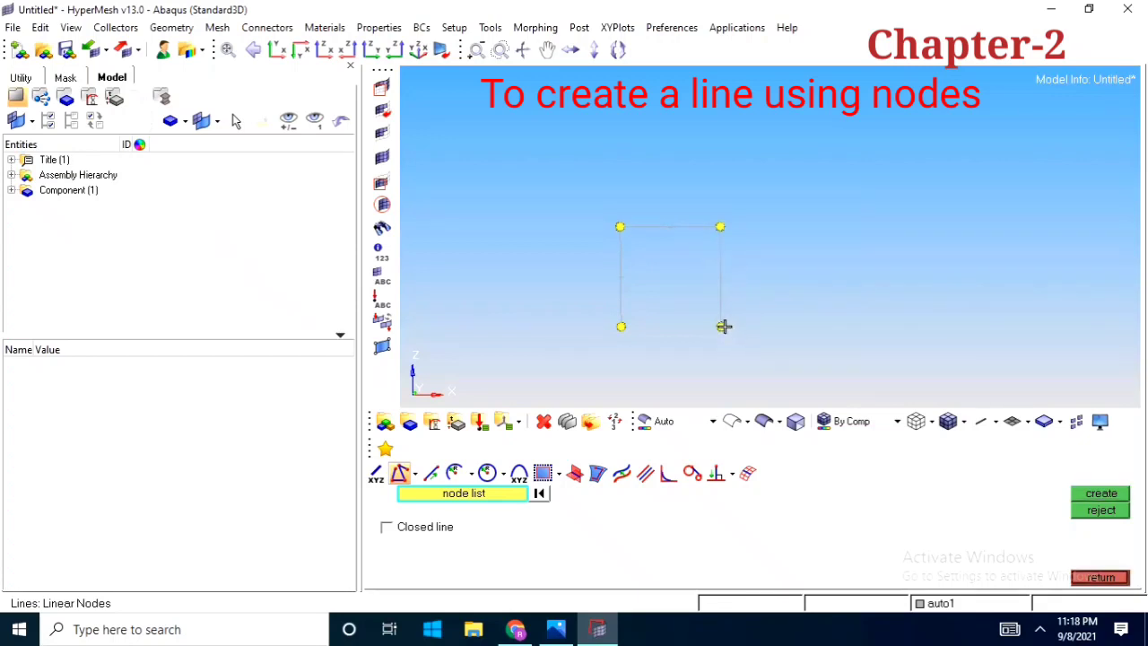
{"action": "left_click", "coordinate": [721, 326]}
{"action": "middle_click", "coordinate": [687, 285]}
{"action": "scroll", "coordinate": [665, 247], "scroll_direction": "down", "scroll_amount": 2, "text": "ctrl"}
{"action": "scroll", "coordinate": [666, 286], "scroll_direction": "up", "scroll_amount": 3, "text": "ctrl"}
{"action": "right_click_drag", "start_coordinate": [664, 291], "coordinate": [662, 320], "text": "ctrl"}
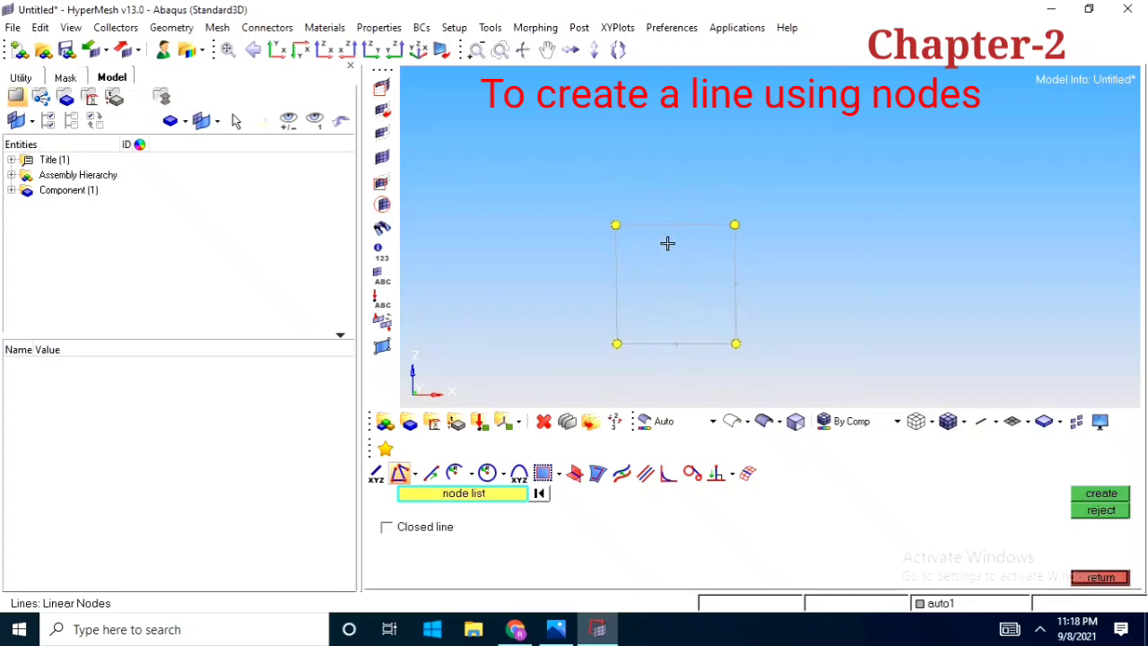
{"action": "scroll", "coordinate": [668, 243], "scroll_direction": "up", "scroll_amount": 3, "text": "ctrl"}
{"action": "right_click_drag", "start_coordinate": [676, 255], "coordinate": [677, 193], "text": "ctrl"}
{"action": "scroll", "coordinate": [677, 193], "scroll_direction": "down", "scroll_amount": 4, "text": "ctrl"}
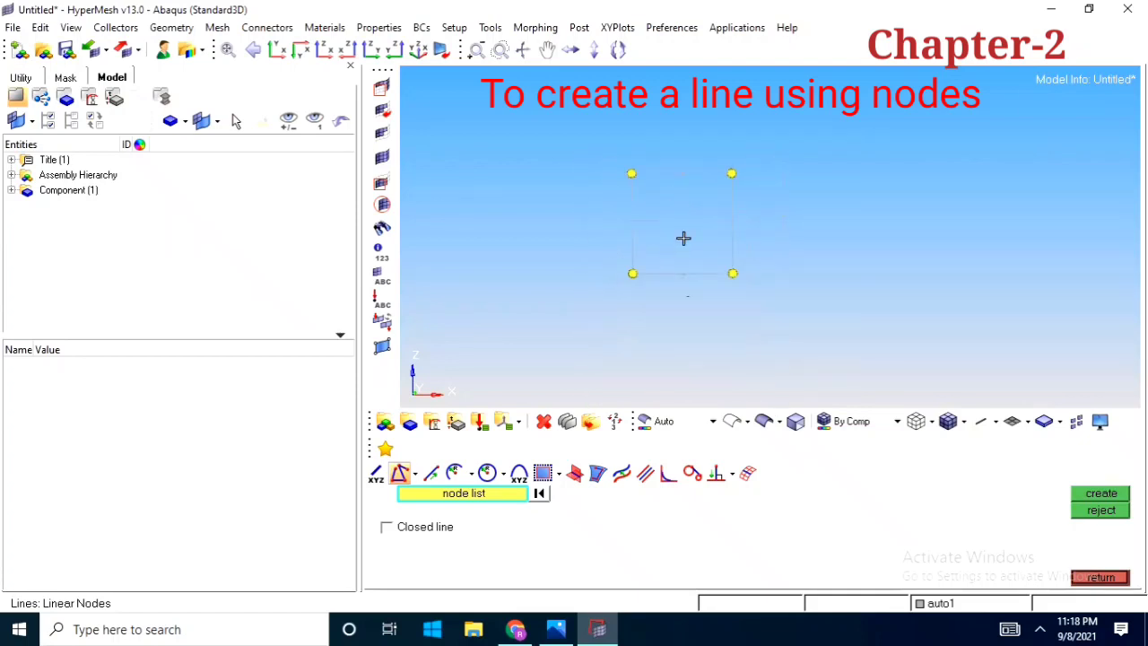
Set the geometry color mode to By 2D Topo
{"action": "left_click", "coordinate": [712, 420]}
{"action": "left_click", "coordinate": [687, 485]}
{"action": "right_click_drag", "start_coordinate": [712, 265], "coordinate": [756, 305], "text": "ctrl"}
{"action": "scroll", "coordinate": [705, 310], "scroll_direction": "up", "scroll_amount": 3, "text": "ctrl"}
{"action": "scroll", "coordinate": [704, 322], "scroll_direction": "down", "scroll_amount": 3, "text": "ctrl"}
{"action": "mouse_move", "coordinate": [756, 305]}
{"action": "left_mouse_down", "text": "ctrl"}
{"action": "mouse_move", "coordinate": [762, 331]}
{"action": "mouse_move", "coordinate": [750, 295]}
{"action": "left_mouse_up", "text": "ctrl"}
{"action": "right_click_drag", "start_coordinate": [736, 293], "coordinate": [692, 250], "text": "ctrl"}
{"action": "scroll", "coordinate": [693, 250], "scroll_direction": "down", "scroll_amount": 1, "text": "ctrl"}
{"action": "scroll", "coordinate": [692, 251], "scroll_direction": "down", "scroll_amount": 2, "text": "ctrl"}
{"action": "mouse_move", "coordinate": [692, 251]}
{"action": "left_mouse_down", "text": "ctrl"}
{"action": "mouse_move", "coordinate": [761, 279]}
{"action": "mouse_move", "coordinate": [663, 273]}
{"action": "left_mouse_up", "text": "ctrl"}
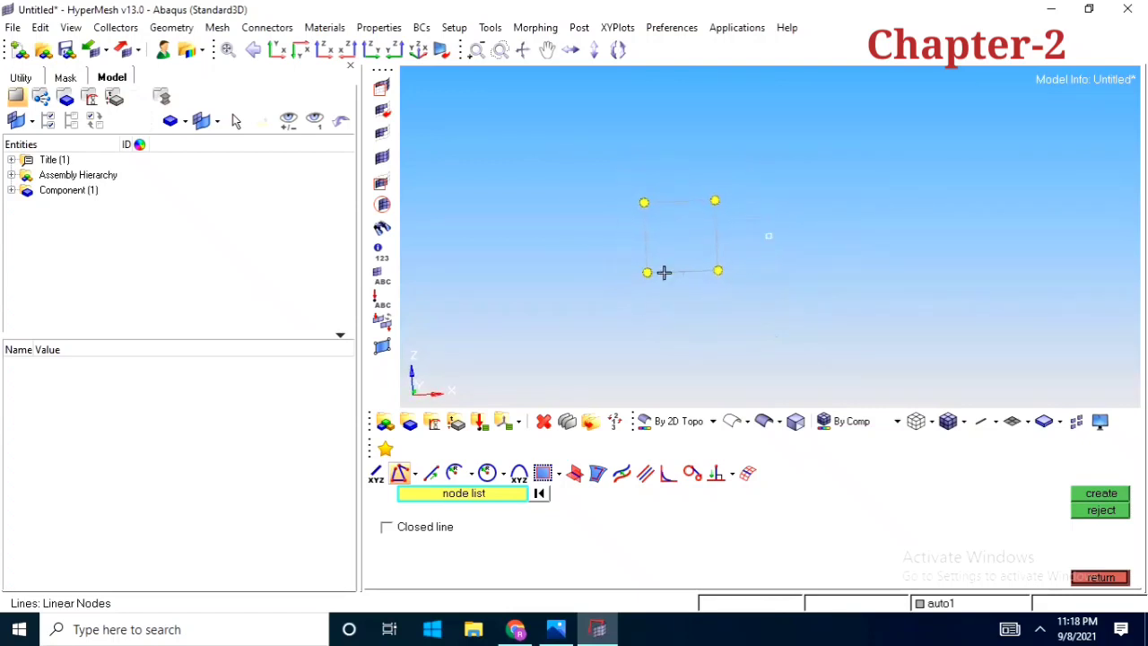
Change the color of the auto1 component to orange-red
{"action": "left_click", "coordinate": [11, 191]}
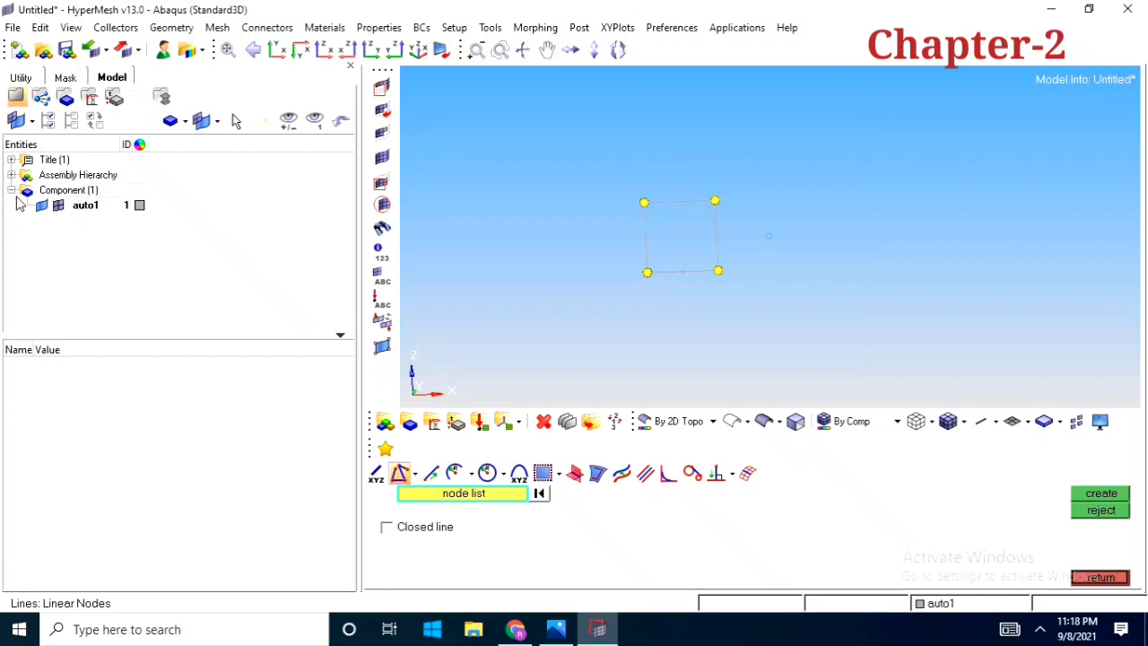
{"action": "left_click", "coordinate": [139, 206]}
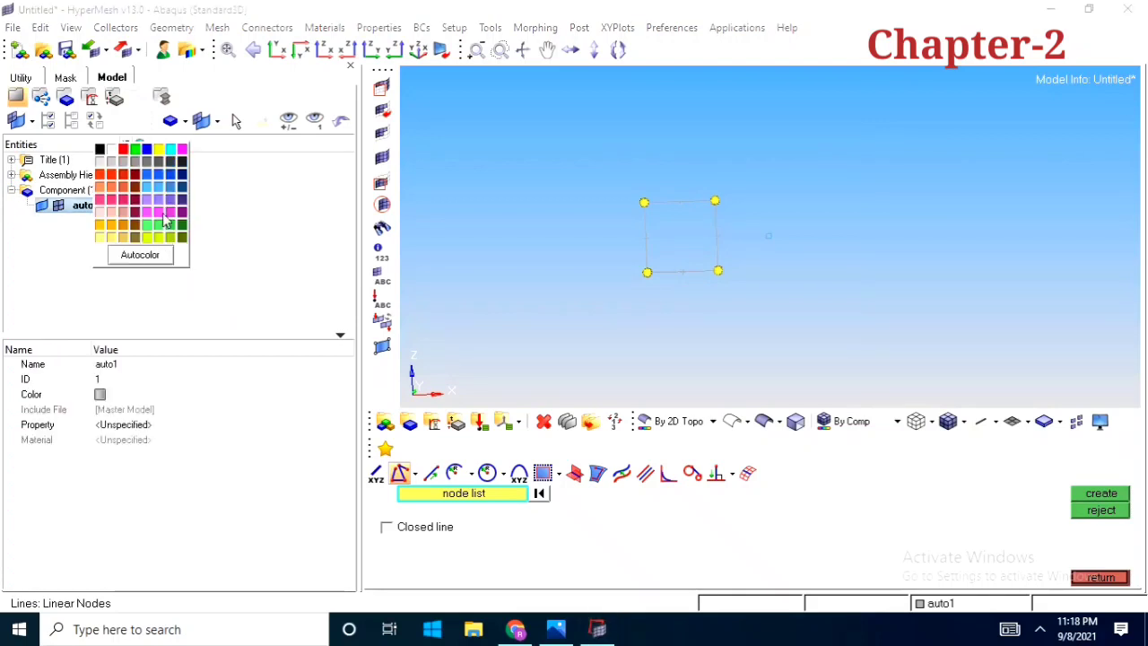
{"action": "left_click", "coordinate": [112, 176]}
{"action": "left_click", "coordinate": [10, 191]}
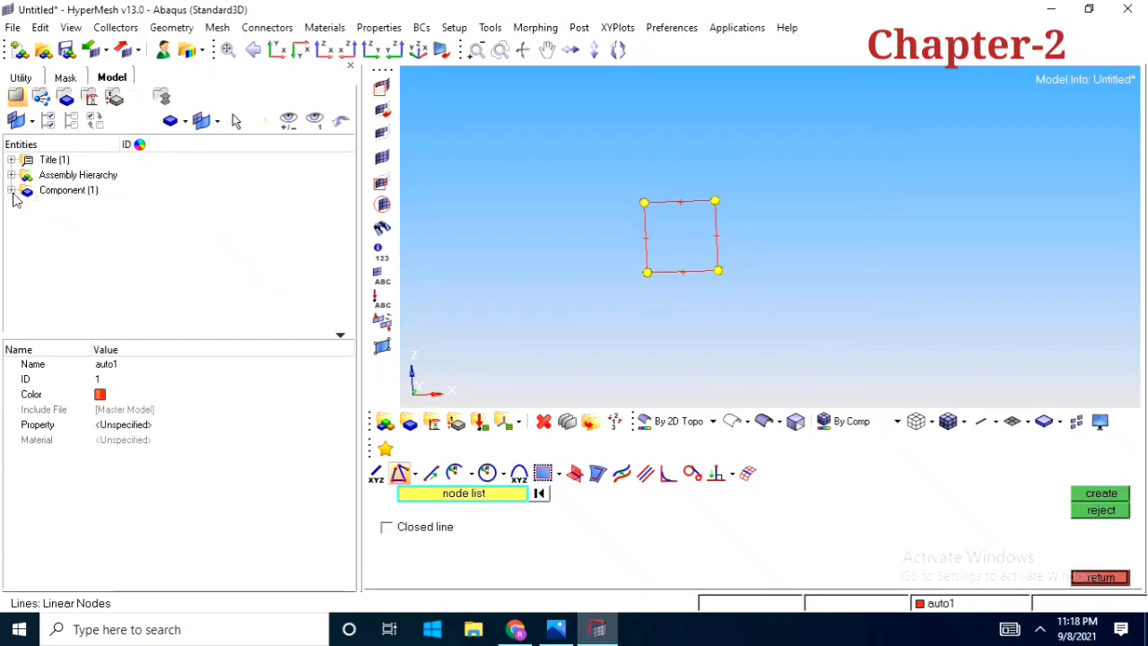
{"action": "right_click_drag", "start_coordinate": [695, 233], "coordinate": [702, 261], "text": "ctrl"}
{"action": "scroll", "coordinate": [702, 261], "scroll_direction": "up", "scroll_amount": 2, "text": "ctrl"}
{"action": "left_click_drag", "start_coordinate": [702, 261], "coordinate": [640, 261], "text": "ctrl"}
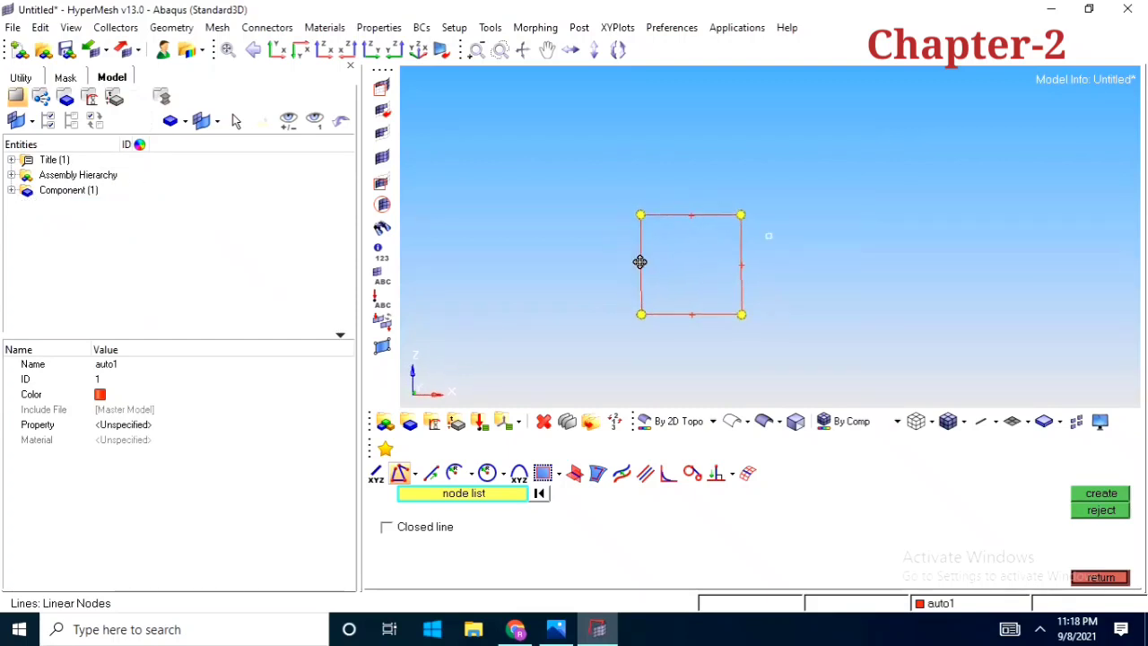
{"action": "right_click_drag", "start_coordinate": [696, 255], "coordinate": [715, 243], "text": "ctrl"}
{"action": "scroll", "coordinate": [727, 246], "scroll_direction": "up", "scroll_amount": 1}
{"action": "scroll", "coordinate": [727, 246], "scroll_direction": "down", "scroll_amount": 2}
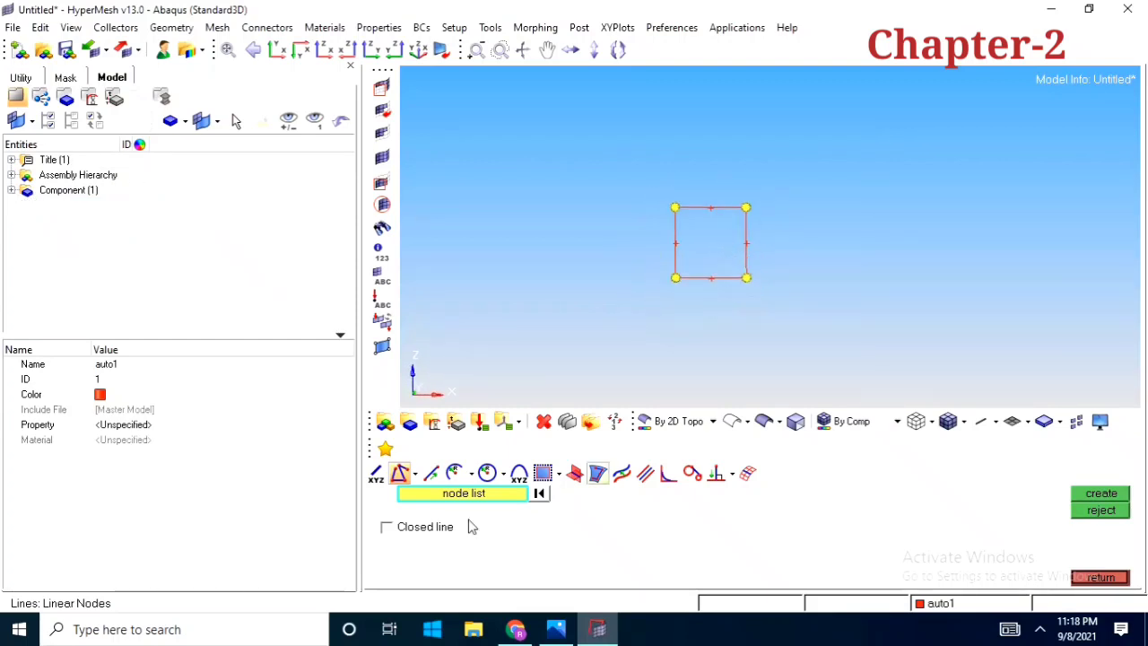
Create a line by dragging the square's upper-left corner node a distance of 10 in the positive z-axis direction
{"action": "left_click", "coordinate": [431, 474]}
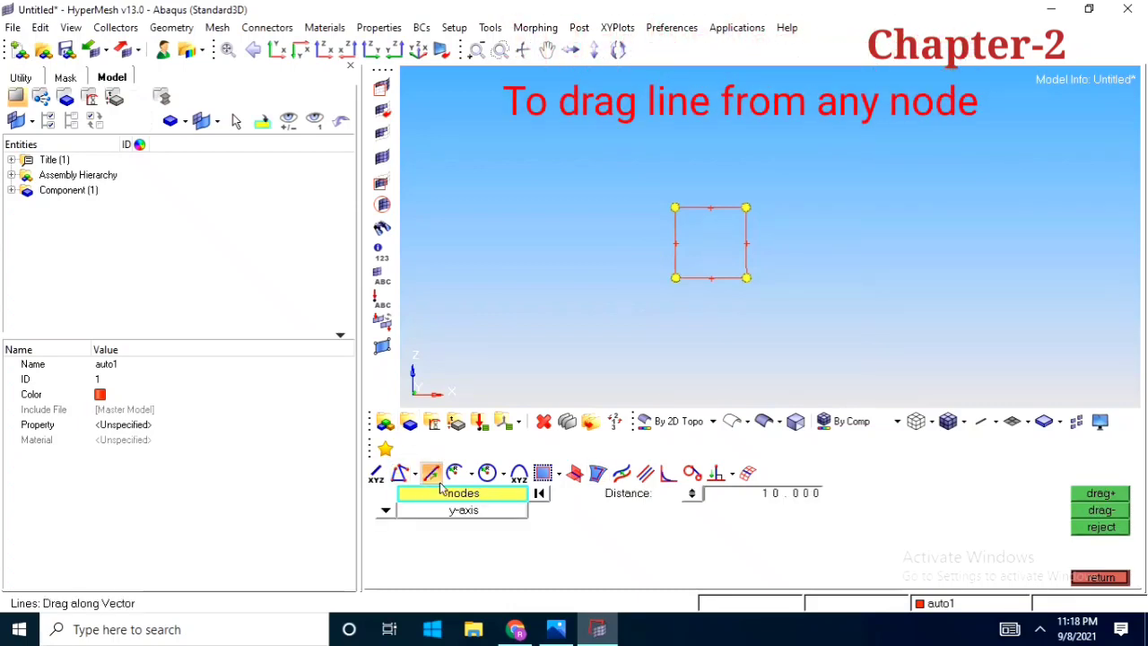
{"action": "right_click_drag", "start_coordinate": [778, 284], "coordinate": [801, 289], "text": "ctrl"}
{"action": "left_click", "coordinate": [697, 213]}
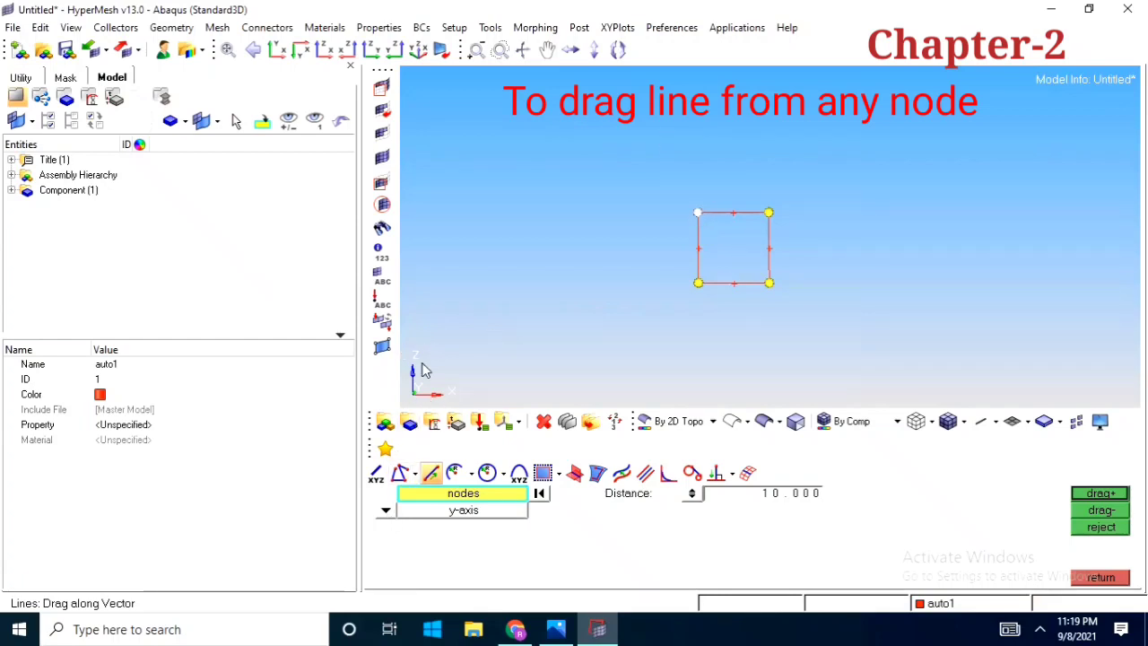
{"action": "left_click", "coordinate": [386, 513]}
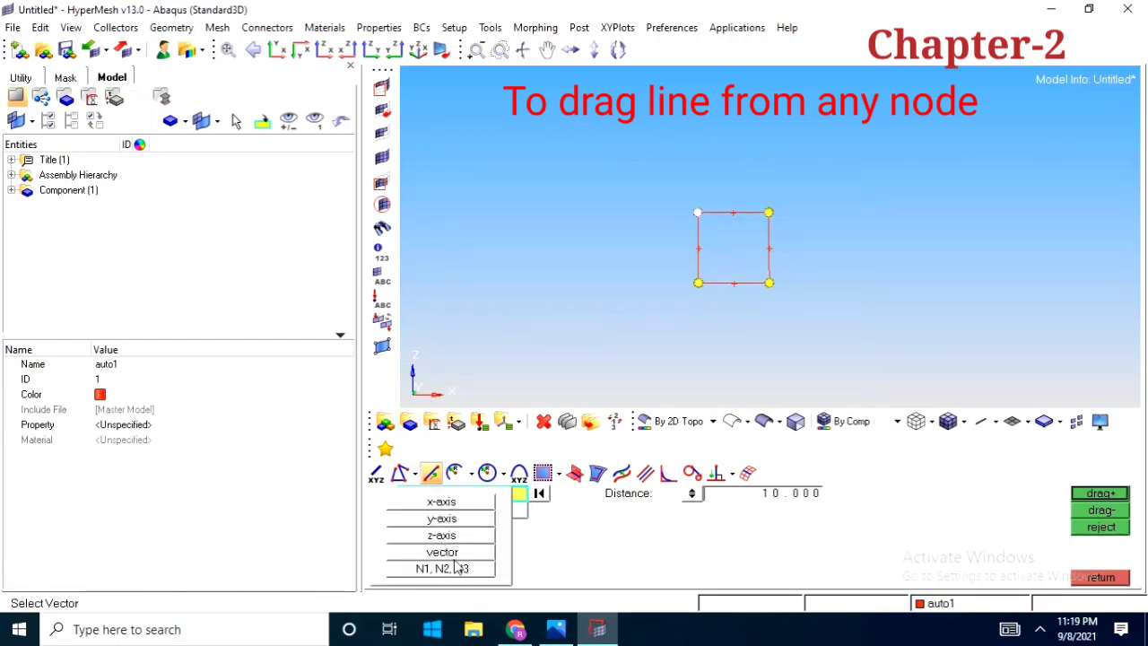
{"action": "left_click", "coordinate": [446, 534]}
{"action": "scroll", "coordinate": [746, 230], "scroll_direction": "up", "scroll_amount": 2}
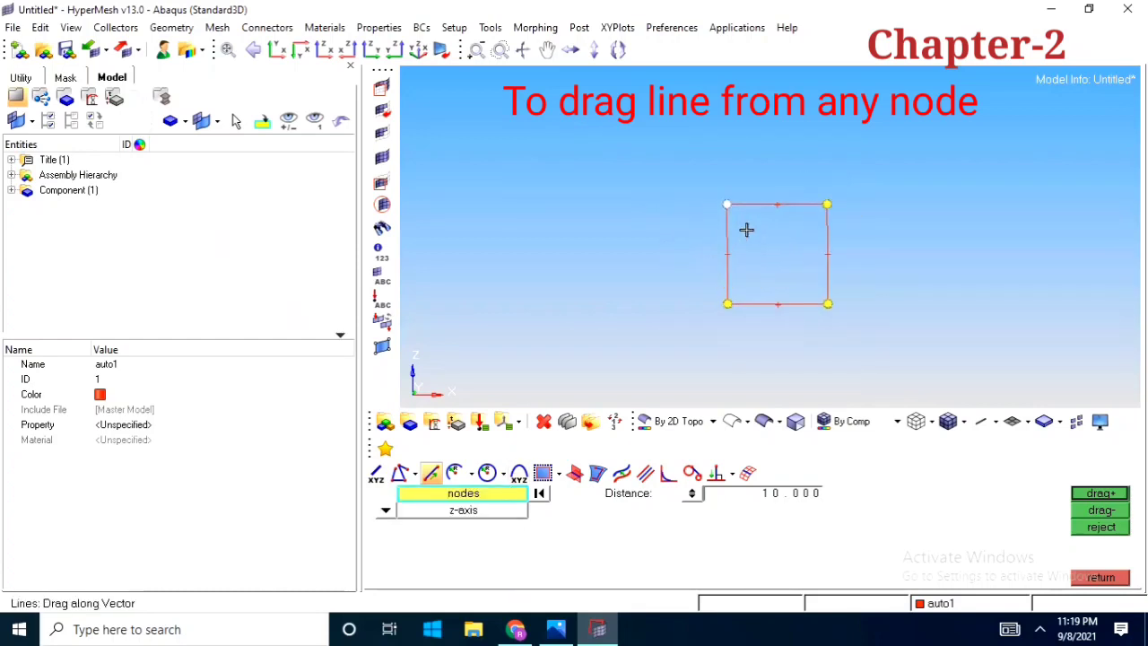
{"action": "scroll", "coordinate": [733, 205], "scroll_direction": "down", "scroll_amount": 2}
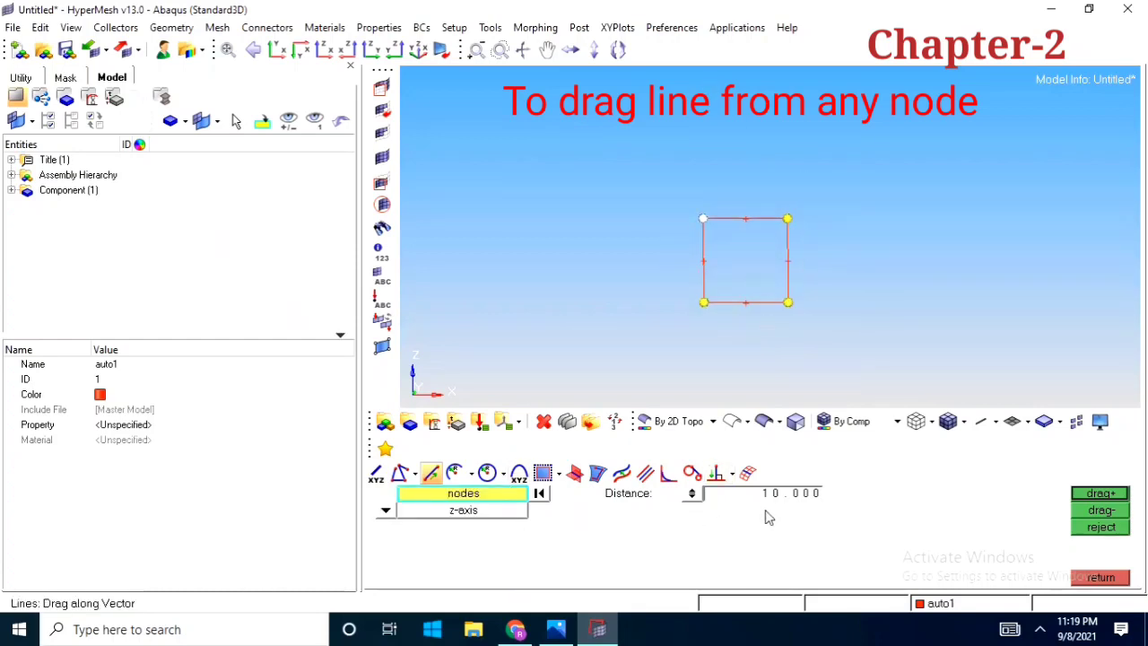
{"action": "left_click", "coordinate": [1099, 494]}
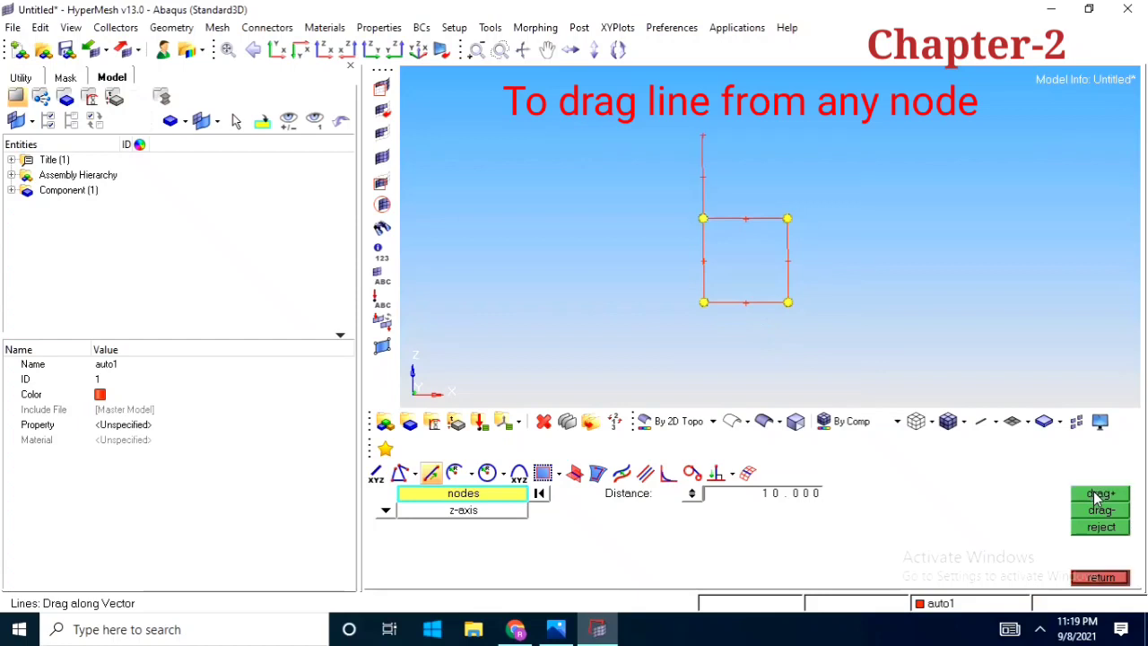
Inspect and reject the line dragged from the upper-left corner node
{"action": "scroll", "coordinate": [707, 233], "scroll_direction": "up", "scroll_amount": 3}
{"action": "scroll", "coordinate": [707, 269], "scroll_direction": "up", "scroll_amount": 2}
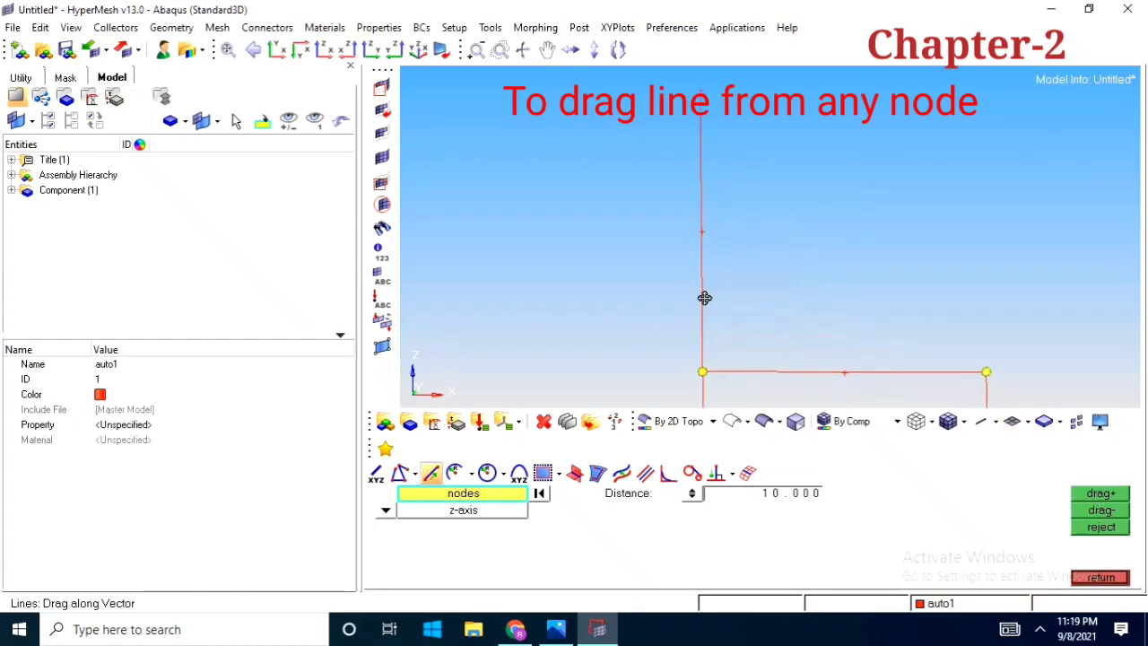
{"action": "scroll", "coordinate": [704, 296], "scroll_direction": "down", "scroll_amount": 5}
{"action": "scroll", "coordinate": [699, 220], "scroll_direction": "up", "scroll_amount": 3}
{"action": "scroll", "coordinate": [684, 242], "scroll_direction": "down", "scroll_amount": 2}
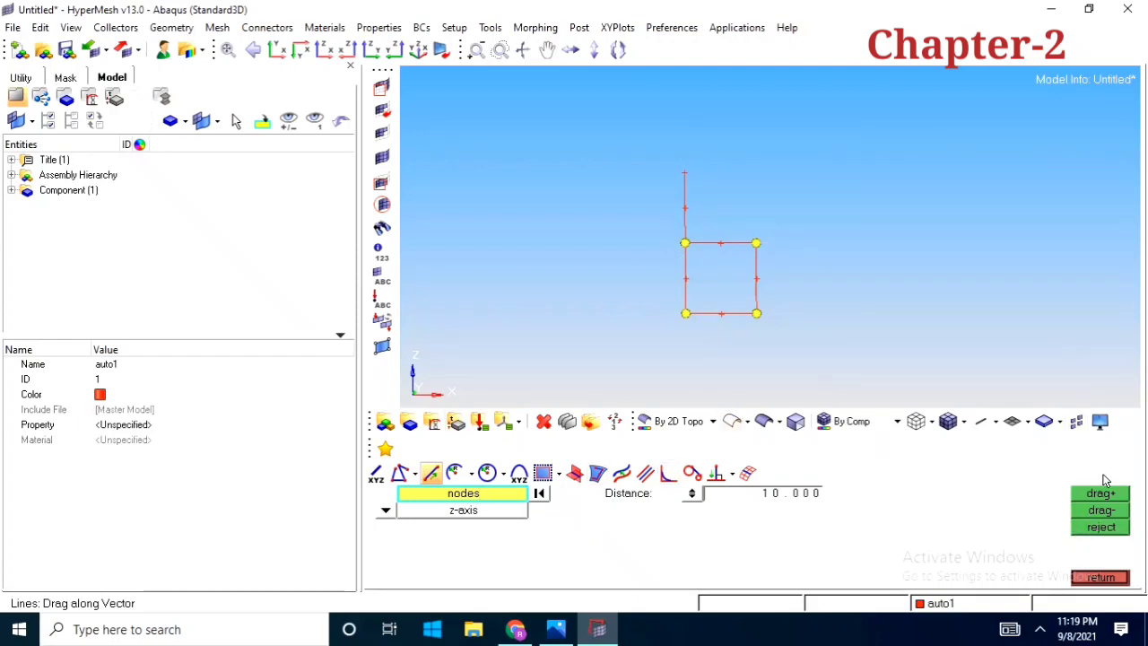
{"action": "left_click", "coordinate": [1099, 530]}
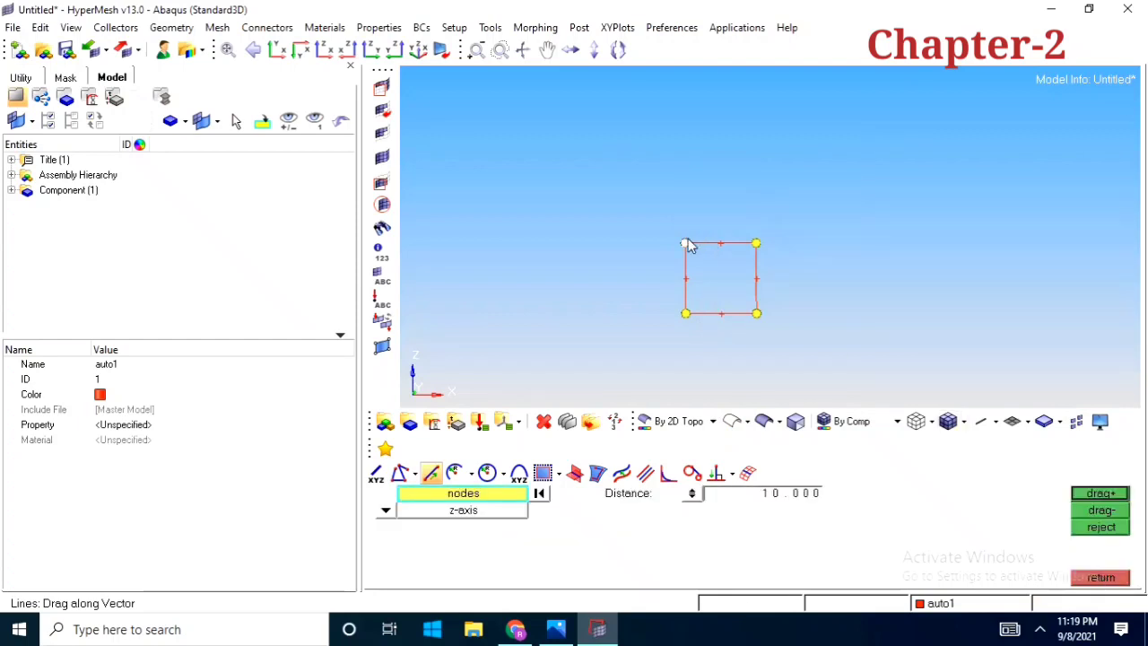
Set up an Arc Center and Radius line with the y-axis as its direction and a radius of 5
{"action": "left_click", "coordinate": [454, 472]}
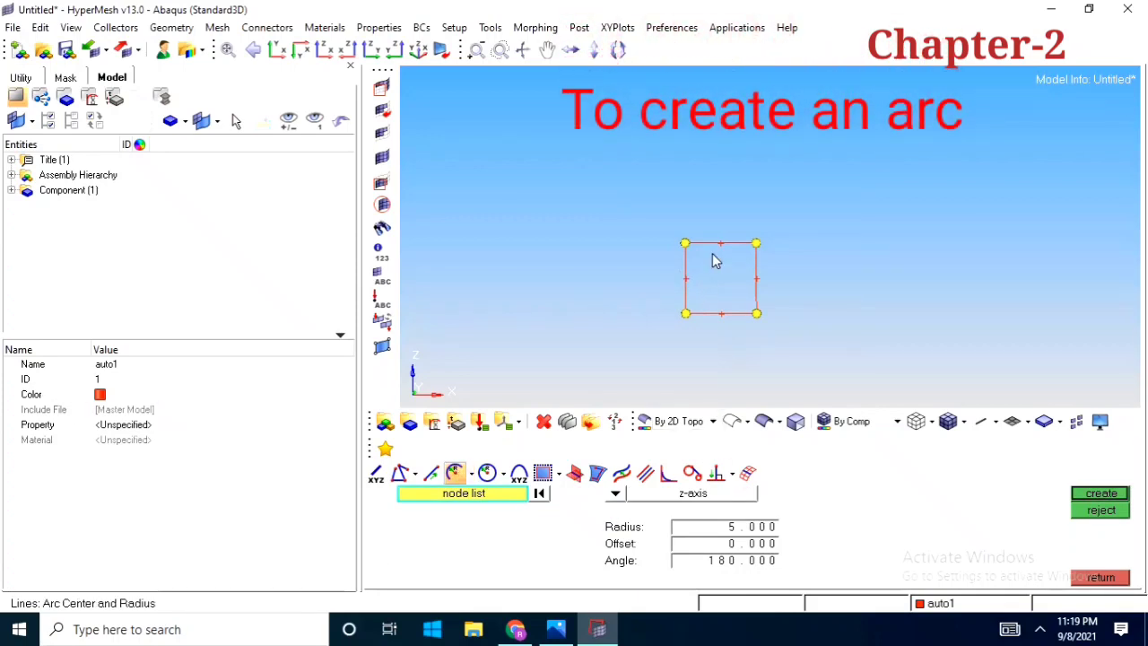
{"action": "scroll", "coordinate": [718, 269], "scroll_direction": "up", "scroll_amount": 1}
{"action": "right_click_drag", "start_coordinate": [713, 332], "coordinate": [729, 311], "text": "ctrl"}
{"action": "scroll", "coordinate": [728, 307], "scroll_direction": "down", "scroll_amount": 1}
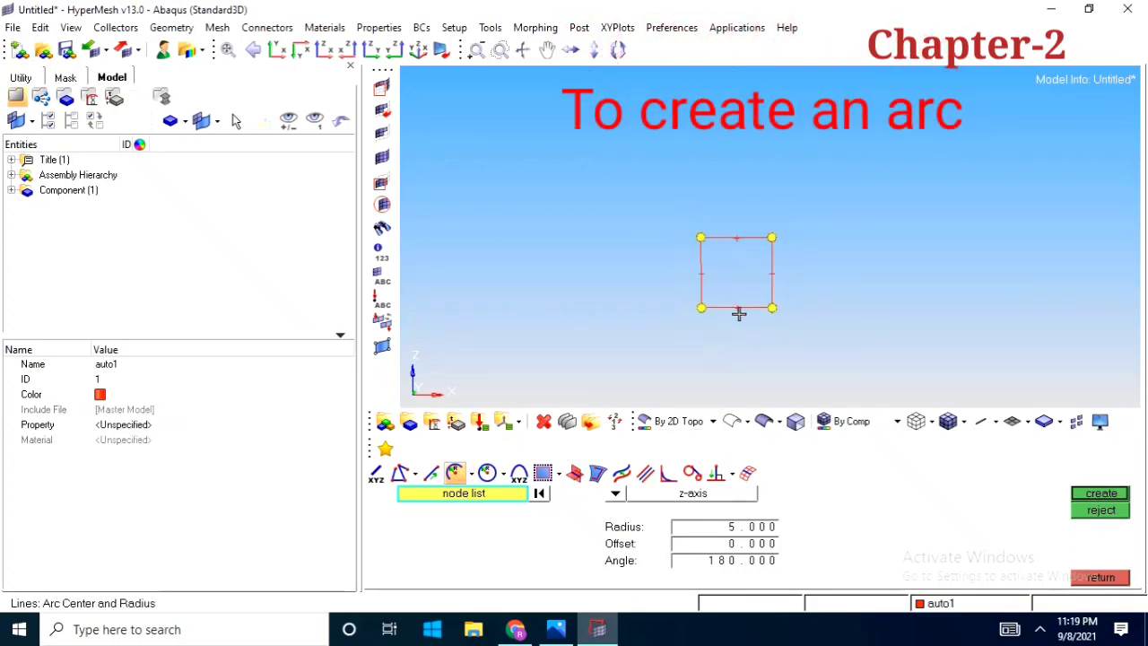
{"action": "mouse_move", "coordinate": [697, 287]}
{"action": "left_mouse_down", "text": "ctrl"}
{"action": "mouse_move", "coordinate": [785, 271]}
{"action": "mouse_move", "coordinate": [707, 275]}
{"action": "mouse_move", "coordinate": [705, 313]}
{"action": "mouse_move", "coordinate": [779, 293]}
{"action": "mouse_move", "coordinate": [730, 289]}
{"action": "mouse_move", "coordinate": [758, 259]}
{"action": "mouse_move", "coordinate": [746, 269]}
{"action": "mouse_move", "coordinate": [759, 282]}
{"action": "mouse_move", "coordinate": [750, 295]}
{"action": "mouse_move", "coordinate": [786, 266]}
{"action": "mouse_move", "coordinate": [735, 300]}
{"action": "mouse_move", "coordinate": [747, 246]}
{"action": "mouse_move", "coordinate": [692, 277]}
{"action": "left_mouse_up", "text": "ctrl"}
{"action": "left_click", "coordinate": [615, 495]}
{"action": "left_click", "coordinate": [615, 494]}
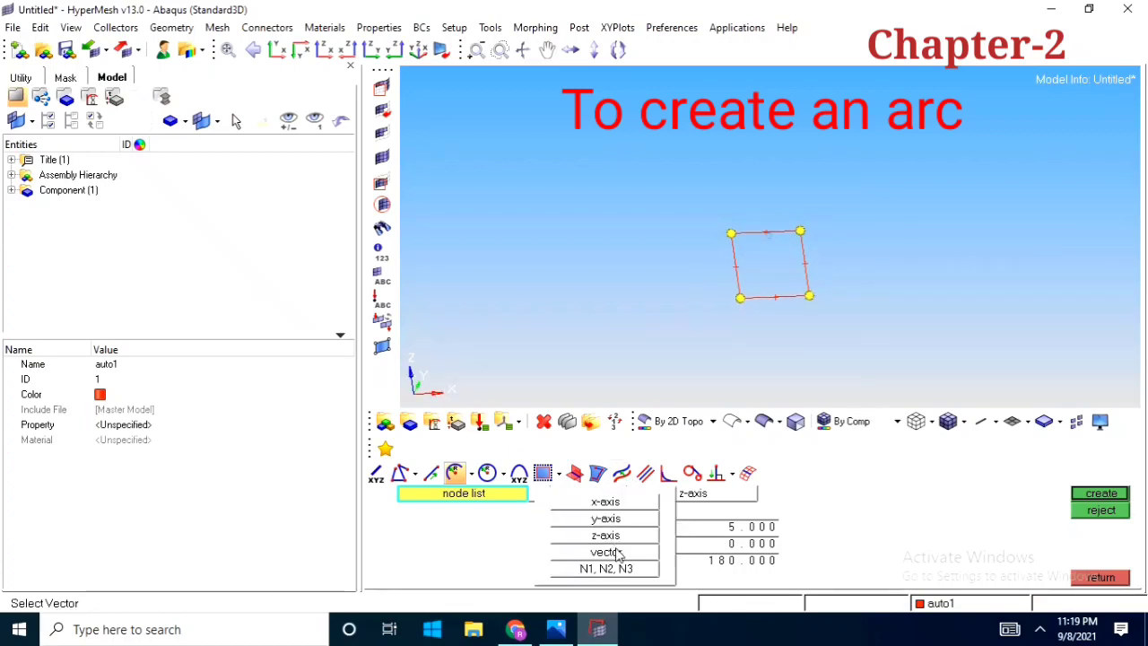
{"action": "left_click", "coordinate": [606, 518]}
{"action": "left_click_drag", "start_coordinate": [756, 294], "coordinate": [787, 342], "text": "ctrl"}
{"action": "left_click", "coordinate": [756, 528]}
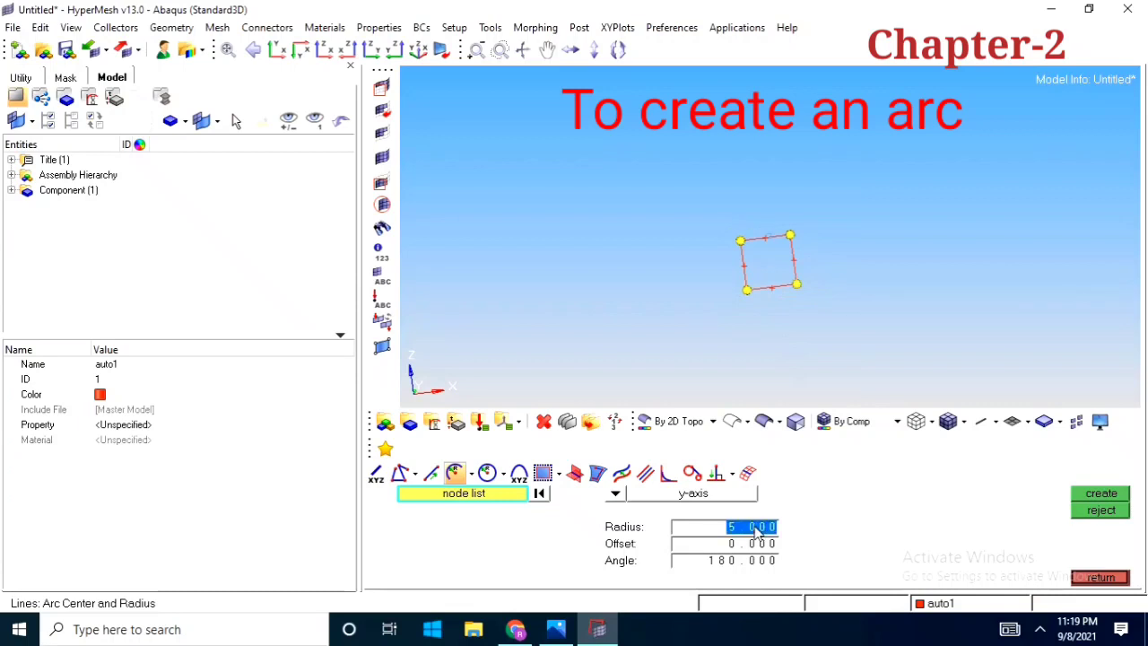
{"action": "type", "text": "5"}
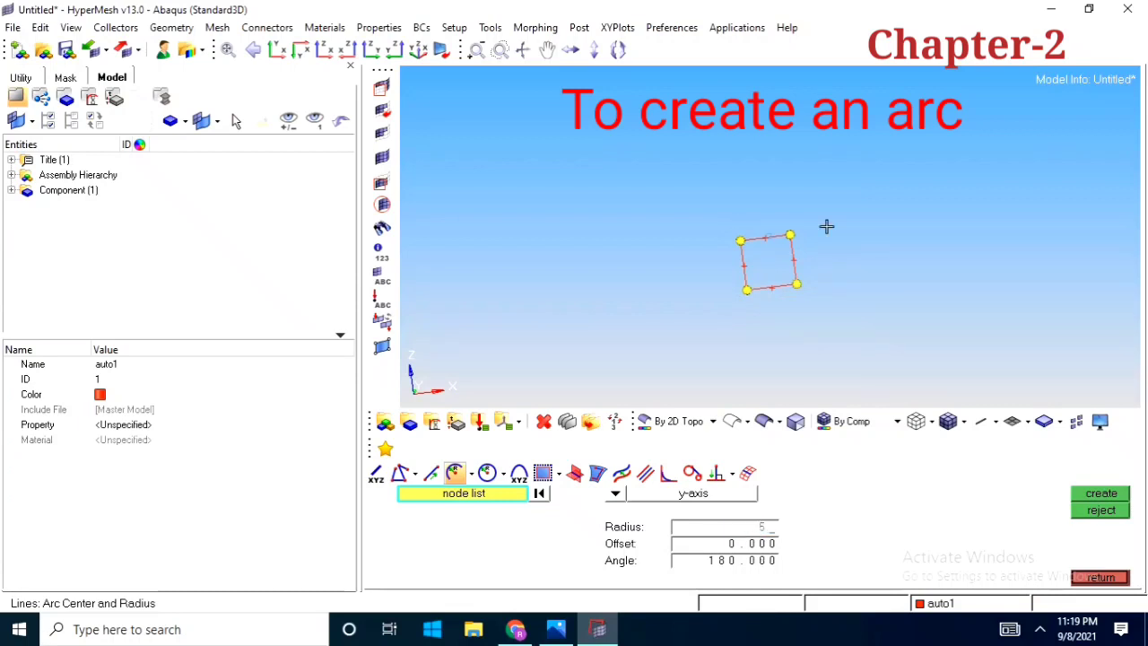
Create a 180-degree arc of radius 5 centered on the square's upper-left corner node
{"action": "left_click_drag", "start_coordinate": [834, 313], "coordinate": [769, 326], "text": "ctrl"}
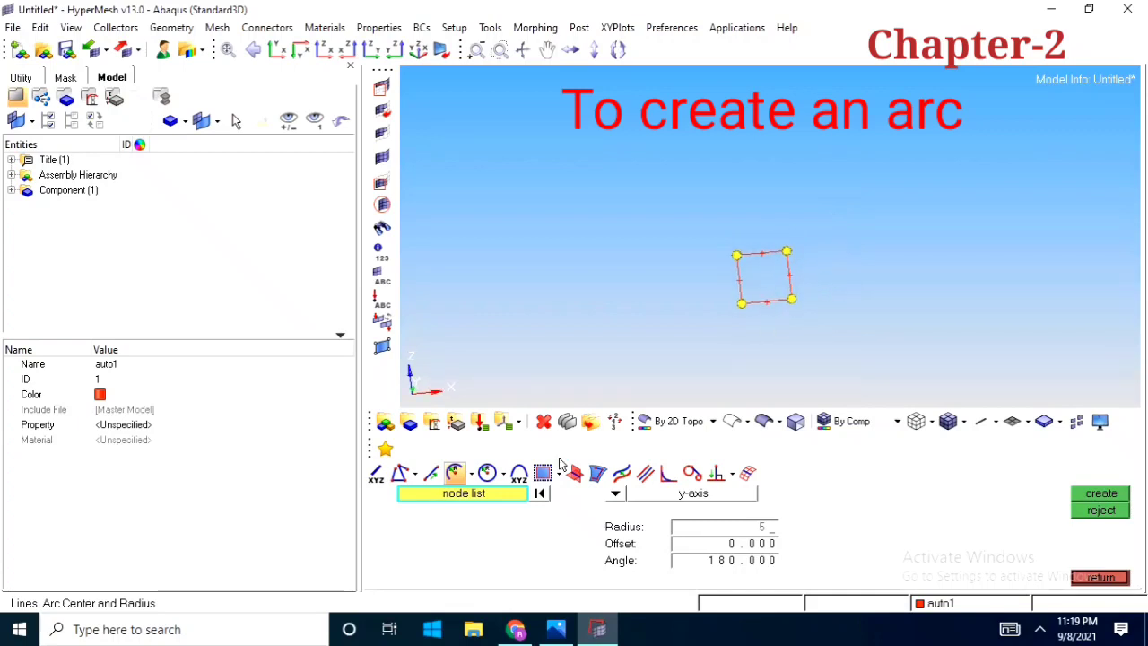
{"action": "left_click", "coordinate": [540, 498]}
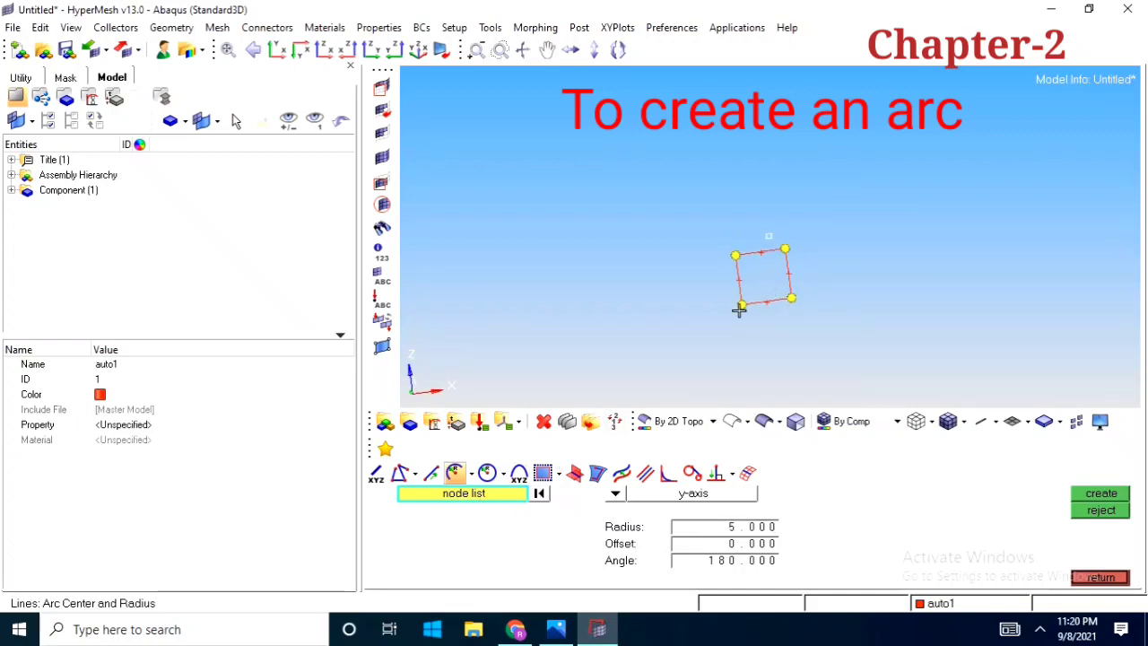
{"action": "scroll", "coordinate": [737, 292], "scroll_direction": "up", "scroll_amount": 5, "text": "ctrl"}
{"action": "left_click", "coordinate": [741, 213]}
{"action": "left_click_drag", "start_coordinate": [741, 213], "coordinate": [674, 246], "text": "ctrl"}
{"action": "scroll", "coordinate": [673, 235], "scroll_direction": "down", "scroll_amount": 3, "text": "ctrl"}
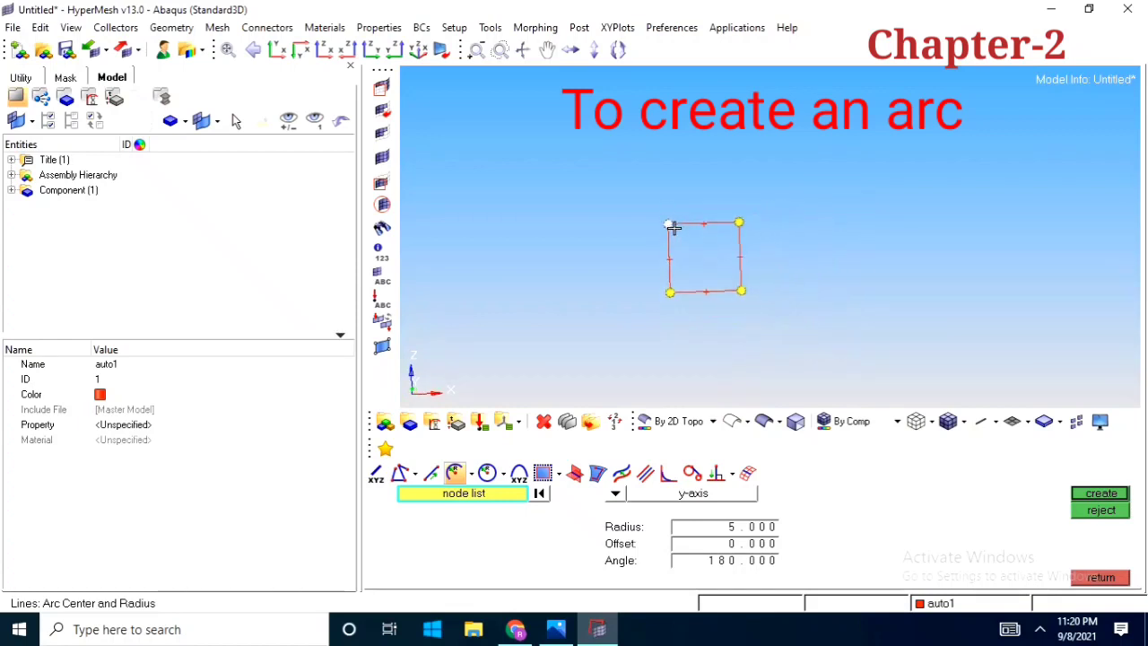
{"action": "left_click", "coordinate": [1103, 494]}
Inspect and reject the 180-degree arc at the upper-left corner node
{"action": "scroll", "coordinate": [679, 225], "scroll_direction": "up", "scroll_amount": 3, "text": "ctrl"}
{"action": "left_click_drag", "start_coordinate": [693, 254], "coordinate": [681, 190], "text": "ctrl"}
{"action": "left_click_drag", "start_coordinate": [686, 294], "coordinate": [858, 264], "text": "ctrl"}
{"action": "scroll", "coordinate": [645, 278], "scroll_direction": "down", "scroll_amount": 3, "text": "ctrl"}
{"action": "left_click", "coordinate": [1098, 510]}
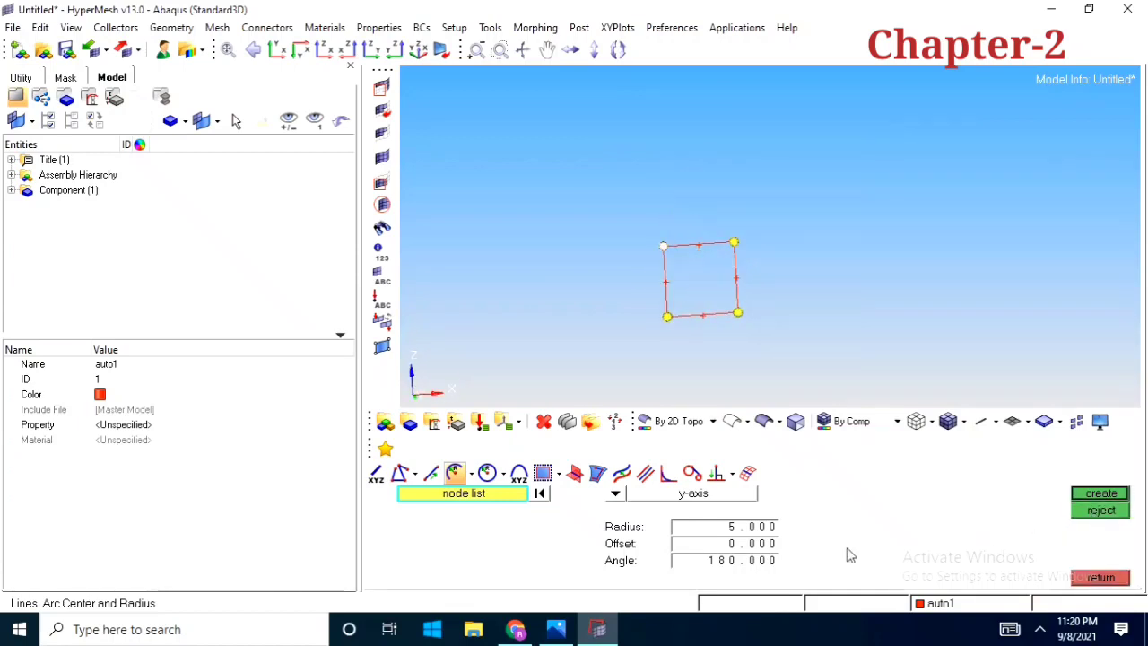
Set the arc angle to 360 degrees and create the arc around the upper-left corner node
{"action": "left_click", "coordinate": [743, 563]}
{"action": "type", "text": "360"}
{"action": "right_click_drag", "start_coordinate": [833, 312], "coordinate": [832, 315], "text": "ctrl"}
{"action": "left_click", "coordinate": [1089, 502]}
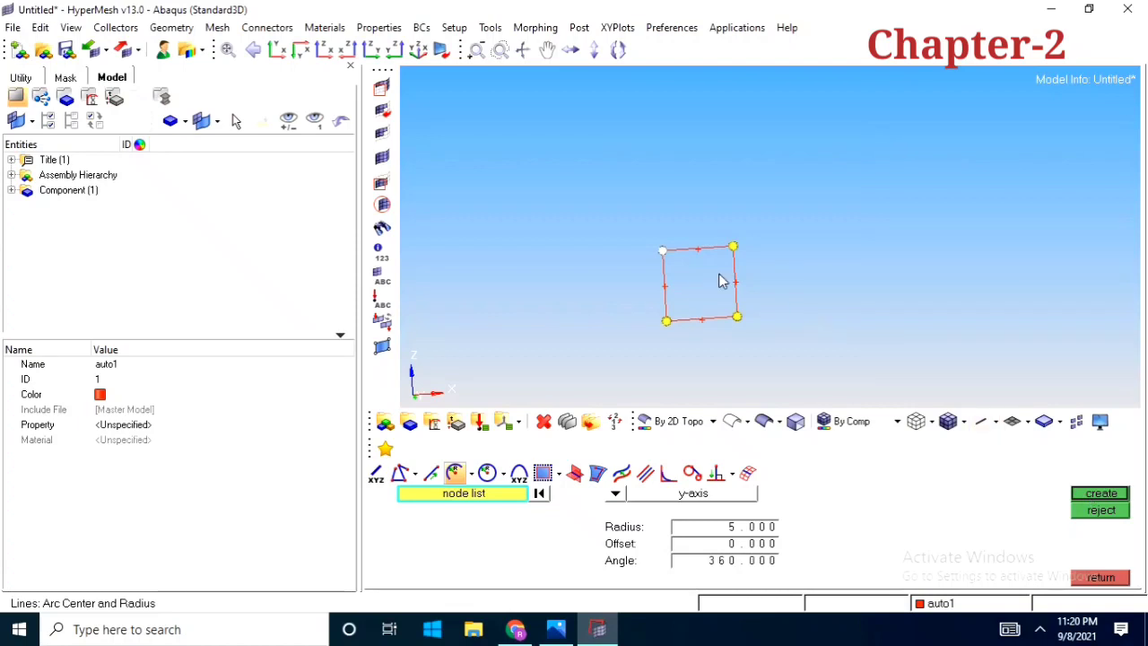
{"action": "left_click", "coordinate": [1103, 494]}
Reject the 360-degree arc and leave line creation
{"action": "scroll", "coordinate": [610, 289], "scroll_direction": "up", "scroll_amount": 3}
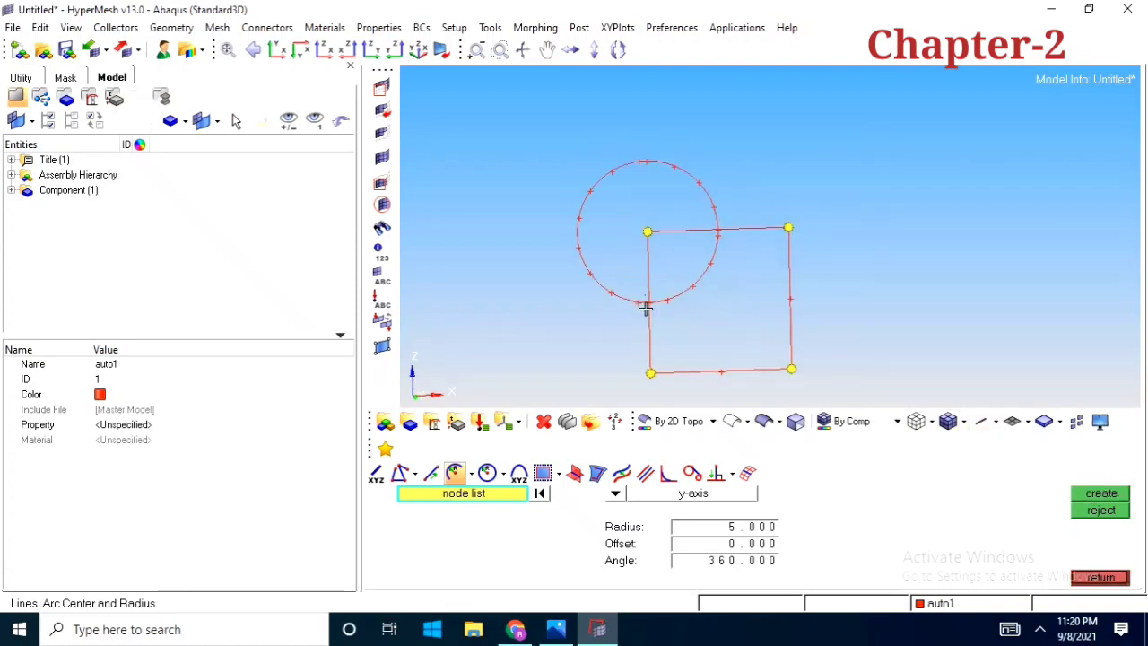
{"action": "left_click_drag", "start_coordinate": [646, 307], "coordinate": [849, 349], "text": "ctrl"}
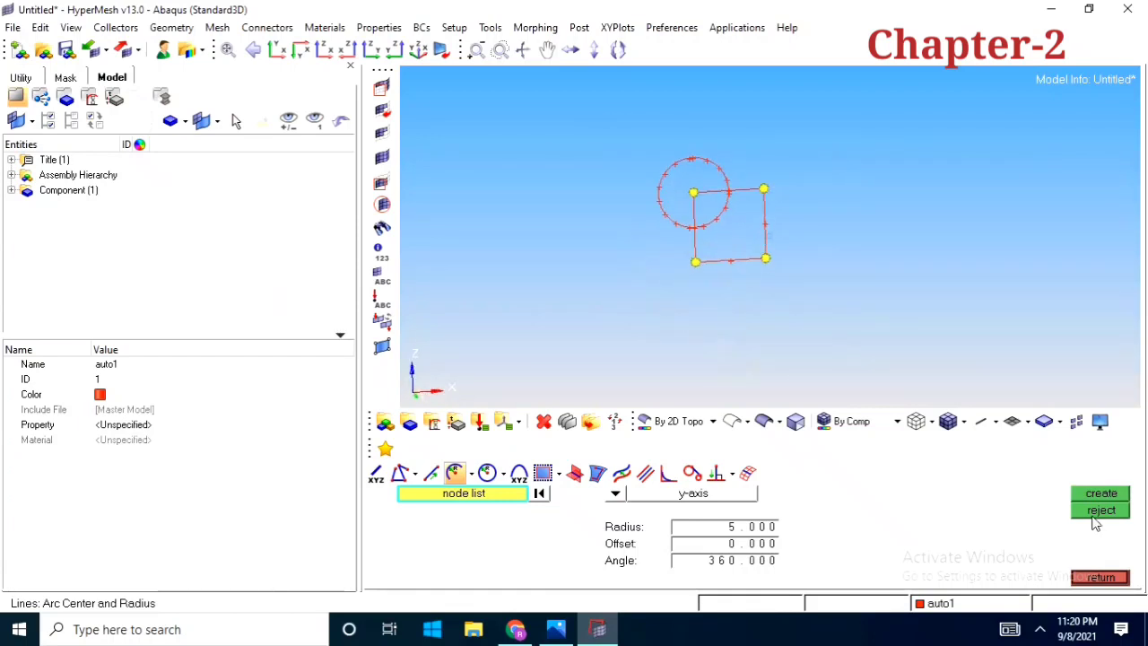
{"action": "left_click", "coordinate": [1097, 510]}
{"action": "left_click", "coordinate": [1100, 577]}
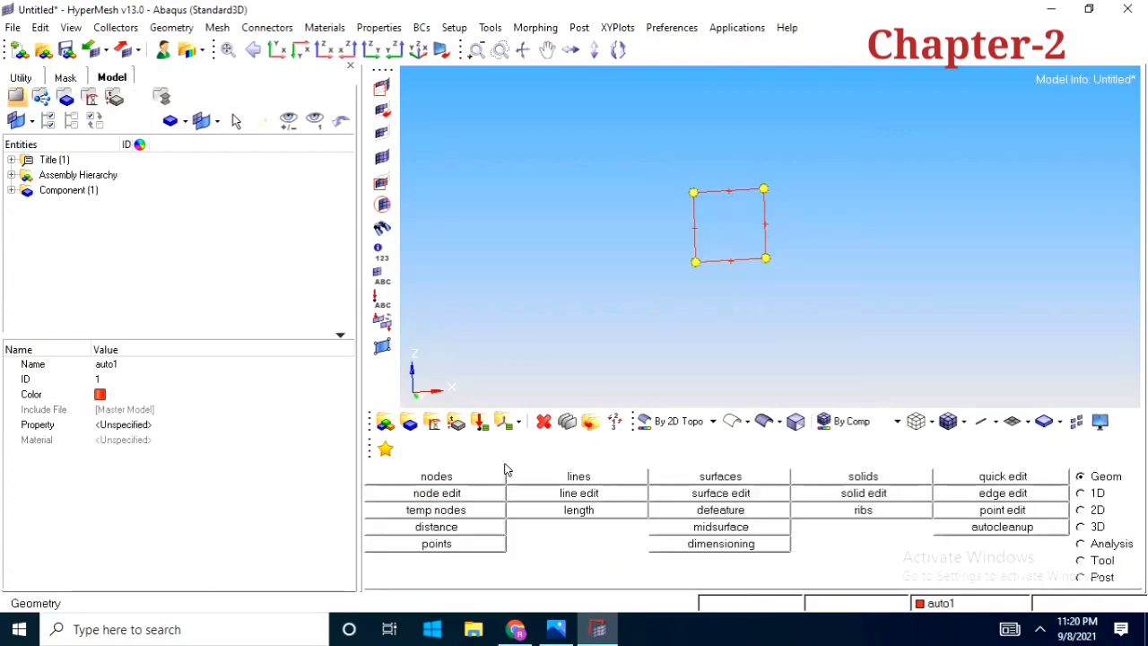
Create a Circle Center and Radius line of radius 5 about the y-axis, centered on the upper-left corner node
{"action": "left_click", "coordinate": [599, 480]}
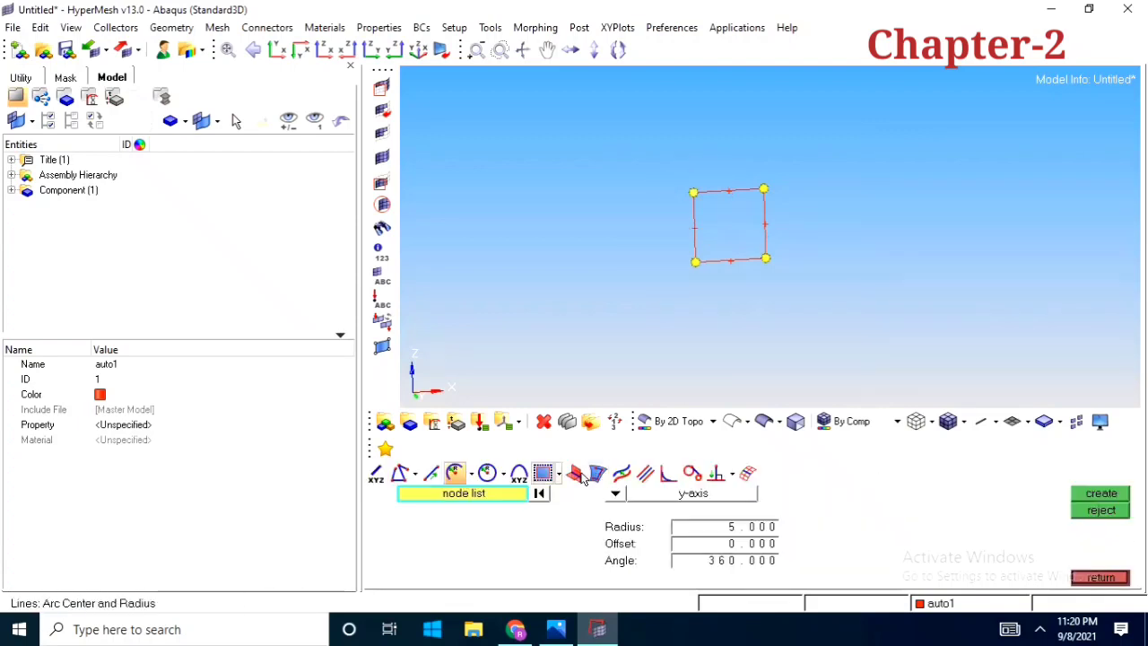
{"action": "left_click", "coordinate": [487, 473]}
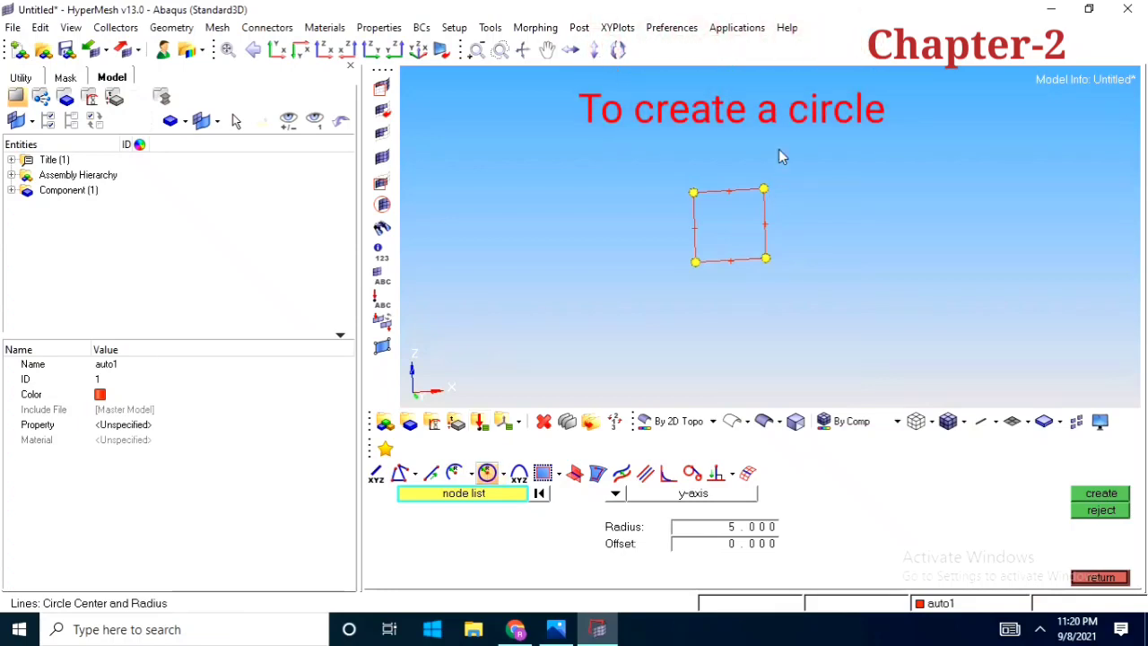
{"action": "scroll", "coordinate": [766, 224], "scroll_direction": "up", "scroll_amount": 2}
{"action": "left_click", "coordinate": [672, 188]}
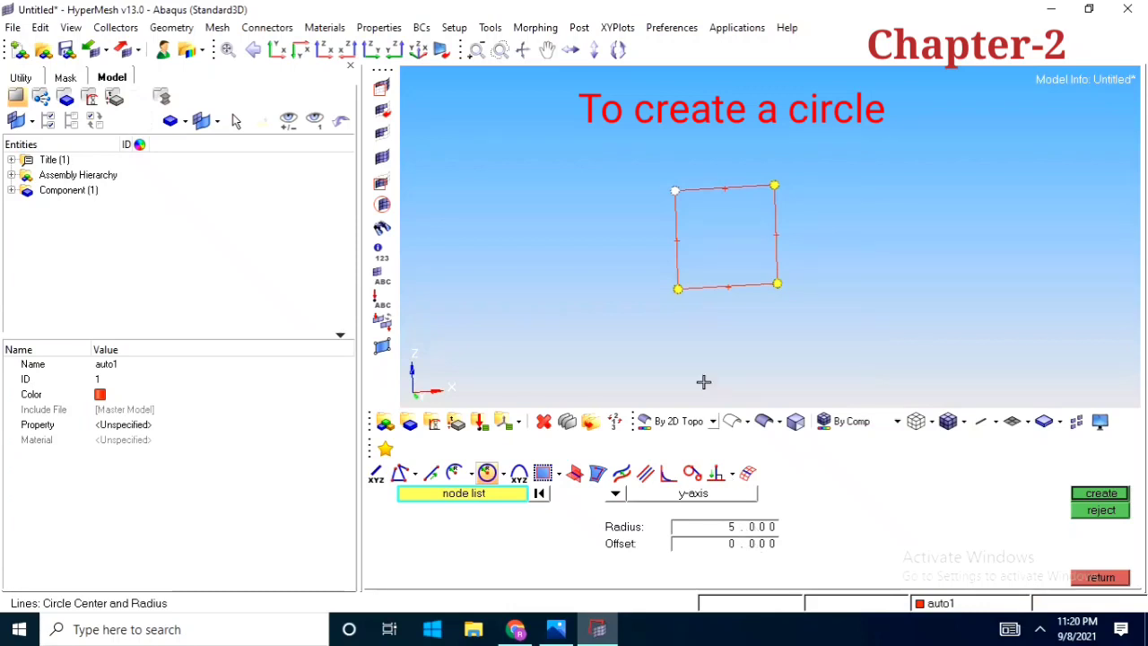
{"action": "left_click_drag", "start_coordinate": [758, 225], "coordinate": [728, 272], "text": "ctrl"}
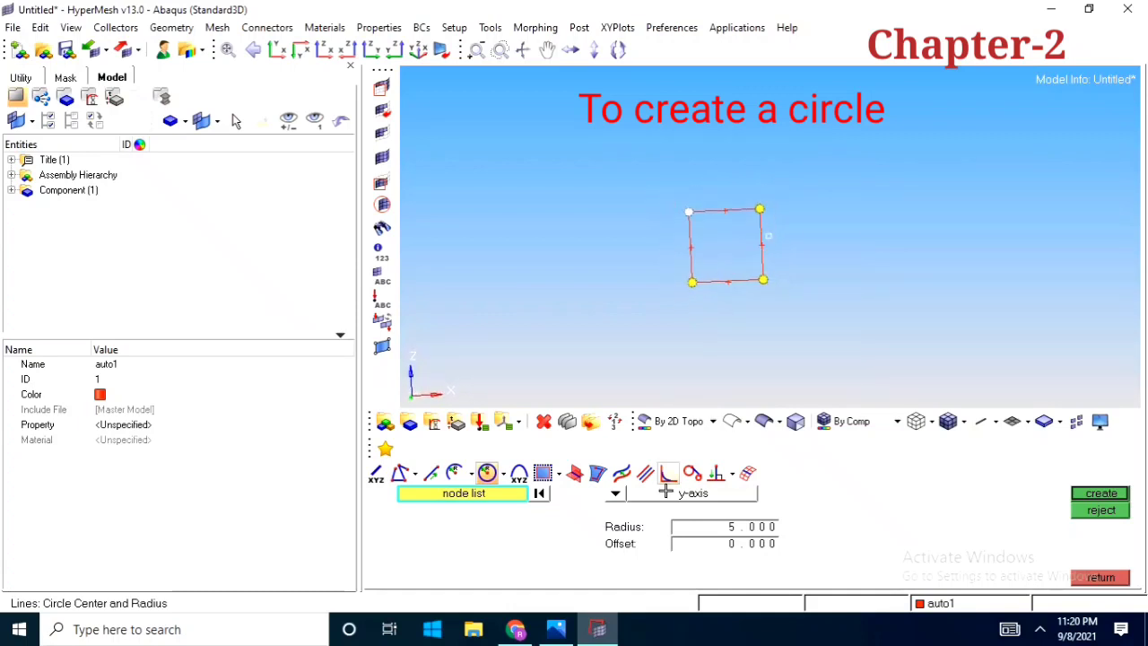
{"action": "left_click", "coordinate": [1118, 495]}
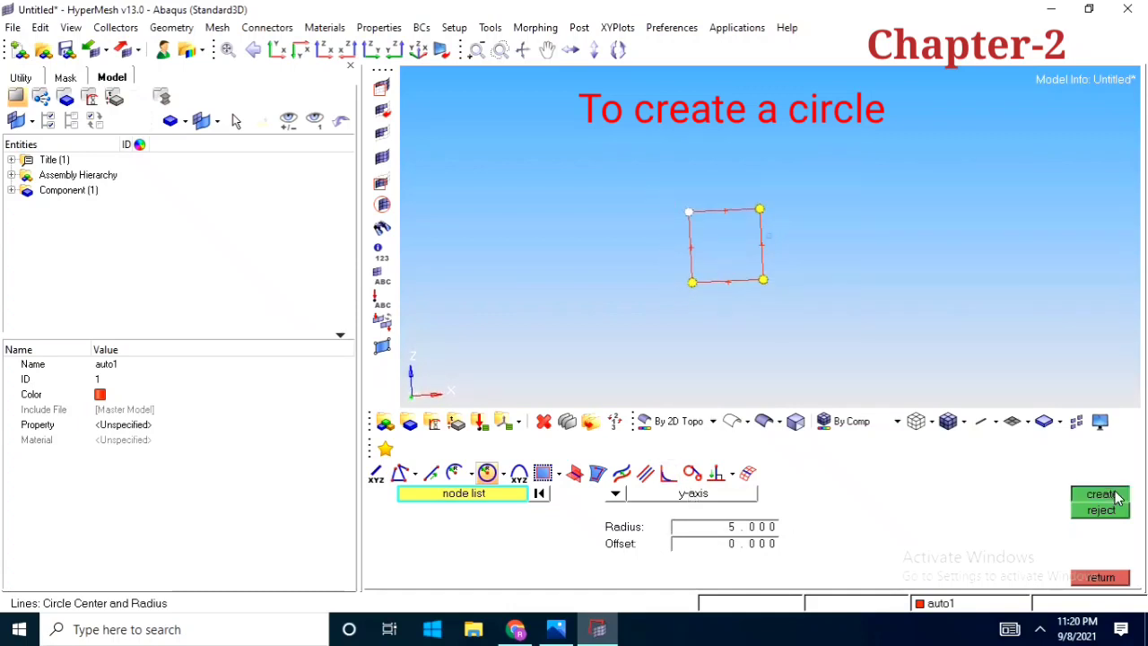
Inspect and reject the circle around the upper-left corner node
{"action": "scroll", "coordinate": [687, 231], "scroll_direction": "up", "scroll_amount": 1, "text": "ctrl"}
{"action": "mouse_move", "coordinate": [699, 286]}
{"action": "right_mouse_down", "text": "ctrl"}
{"action": "mouse_move", "coordinate": [690, 308]}
{"action": "mouse_move", "coordinate": [647, 282]}
{"action": "mouse_move", "coordinate": [635, 318]}
{"action": "mouse_move", "coordinate": [625, 314]}
{"action": "right_mouse_up", "text": "ctrl"}
{"action": "scroll", "coordinate": [647, 283], "scroll_direction": "down", "scroll_amount": 2, "text": "ctrl"}
{"action": "left_click_drag", "start_coordinate": [636, 345], "coordinate": [624, 345], "text": "ctrl"}
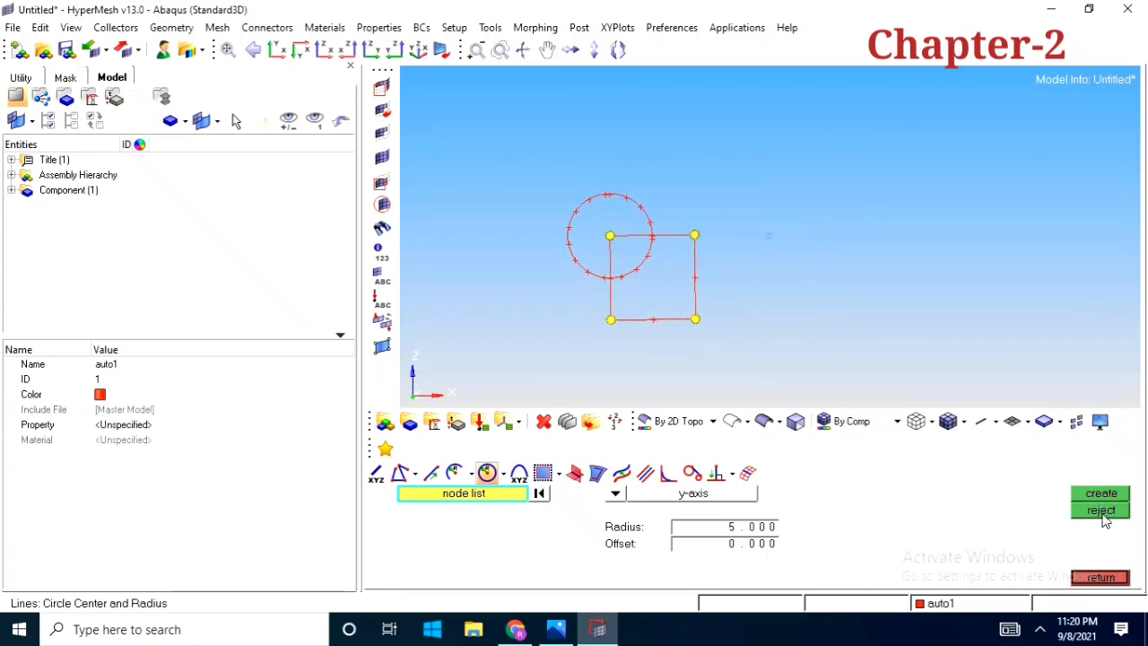
{"action": "left_click", "coordinate": [1104, 512]}
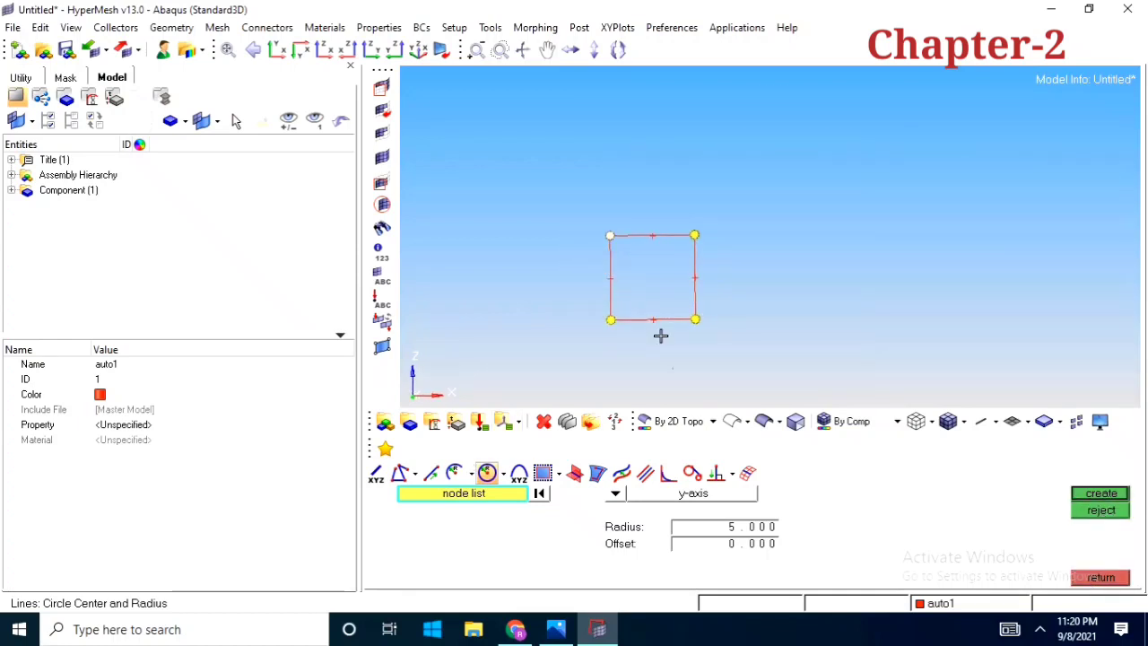
Create a conic line from start point (20, 0, 0) to end point (50, 0, 0) with tangent point (0, 20, 0) and ratio Auto
{"action": "left_click", "coordinate": [519, 472]}
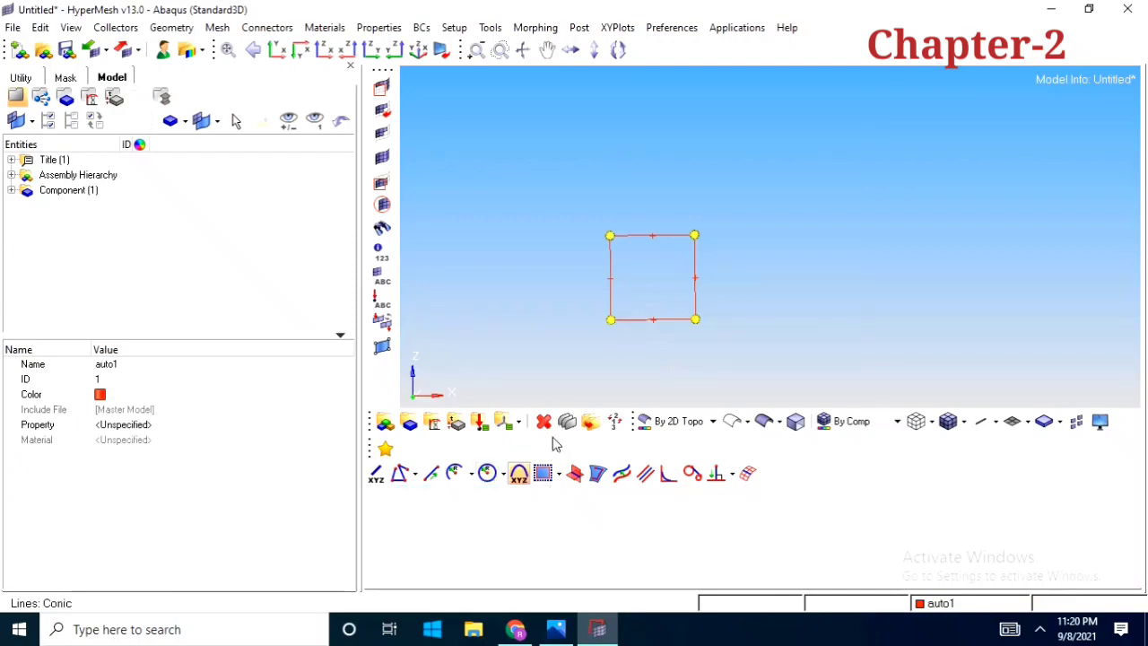
{"action": "right_click_drag", "start_coordinate": [674, 311], "coordinate": [709, 293], "text": "ctrl"}
{"action": "left_click_drag", "start_coordinate": [709, 281], "coordinate": [730, 232], "text": "ctrl"}
{"action": "scroll", "coordinate": [708, 206], "scroll_direction": "up", "scroll_amount": 3}
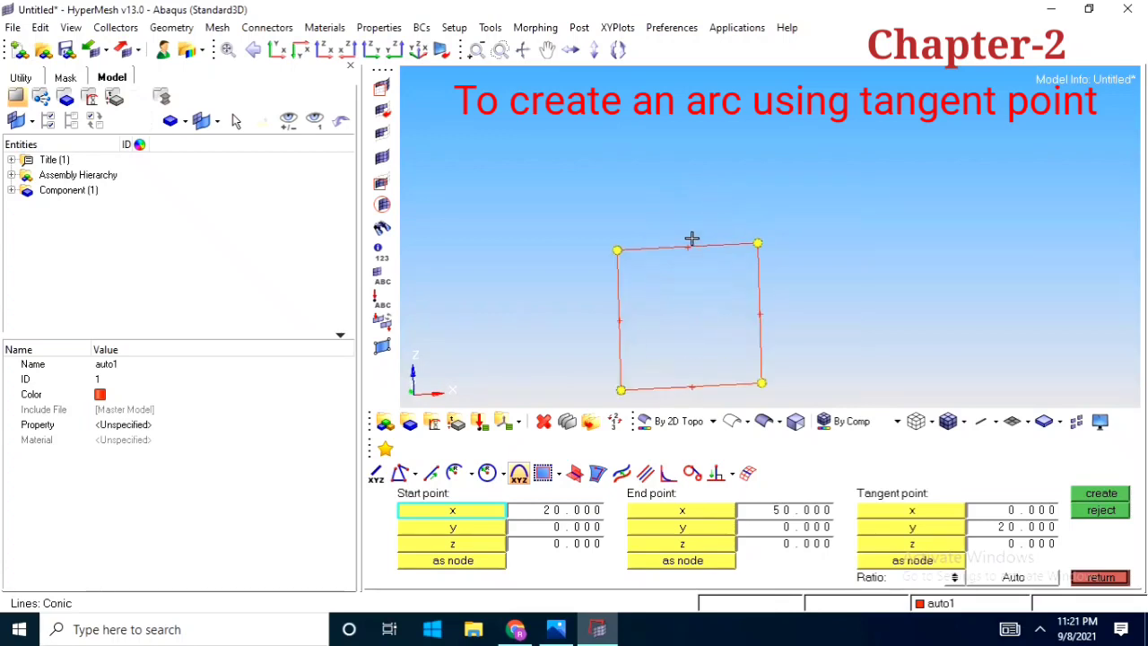
{"action": "scroll", "coordinate": [693, 187], "scroll_direction": "down", "scroll_amount": 3}
{"action": "mouse_move", "coordinate": [700, 286]}
{"action": "left_mouse_down", "text": "ctrl"}
{"action": "mouse_move", "coordinate": [702, 256]}
{"action": "mouse_move", "coordinate": [669, 315]}
{"action": "mouse_move", "coordinate": [723, 301]}
{"action": "mouse_move", "coordinate": [714, 340]}
{"action": "left_mouse_up", "text": "ctrl"}
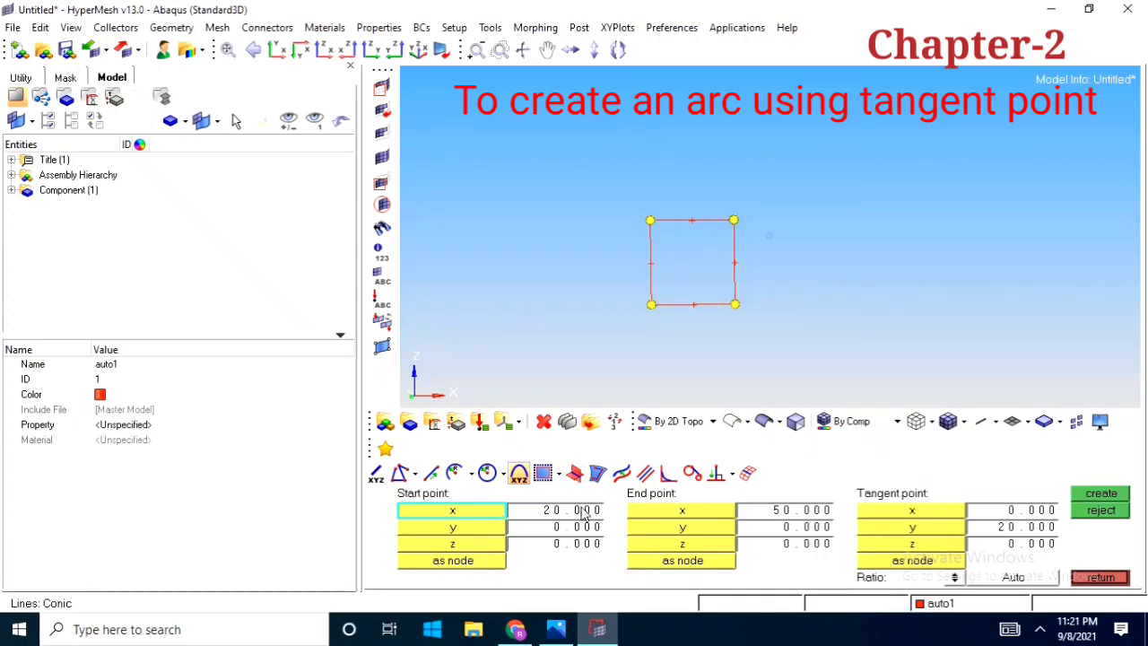
{"action": "right_click_drag", "start_coordinate": [766, 314], "coordinate": [716, 292], "text": "ctrl"}
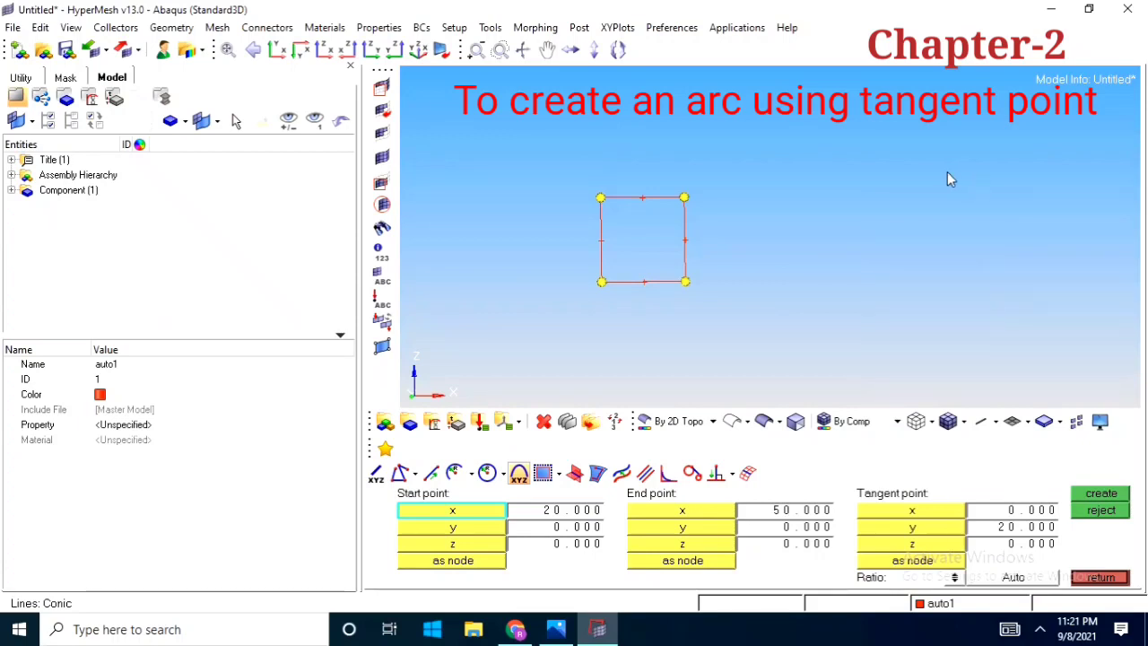
{"action": "scroll", "coordinate": [908, 242], "scroll_direction": "down", "scroll_amount": 2}
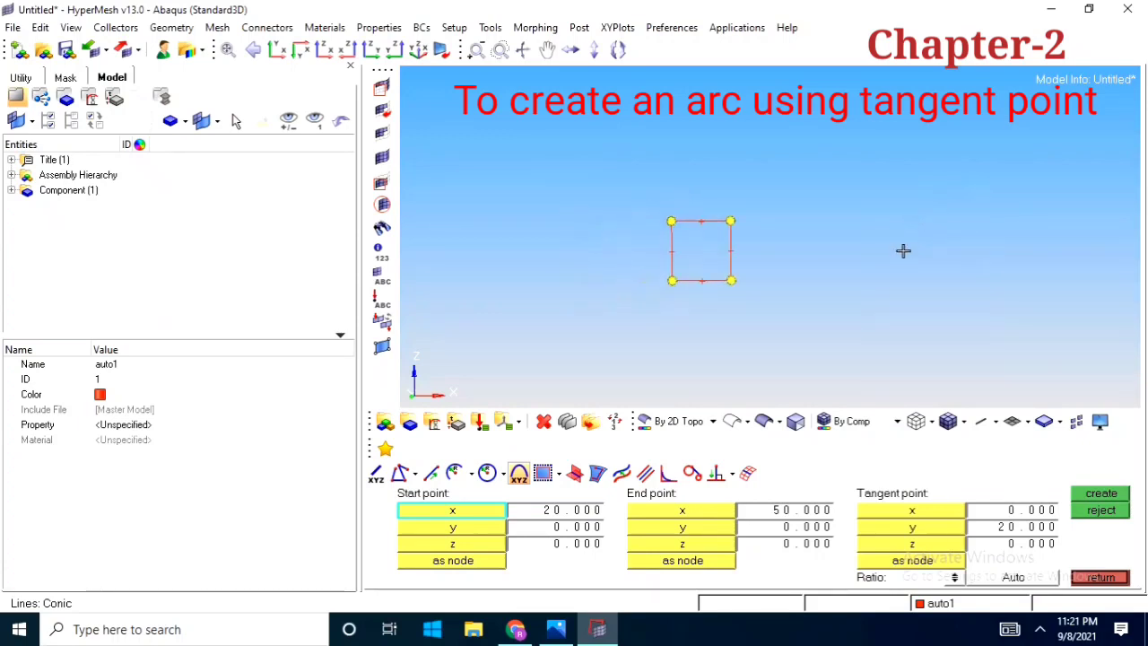
{"action": "left_click", "coordinate": [1096, 494]}
Examine the shape of the conic arc and its position beside the square from several viewing angles
{"action": "left_click_drag", "start_coordinate": [1025, 343], "coordinate": [820, 124], "text": "ctrl"}
{"action": "scroll", "coordinate": [815, 194], "scroll_direction": "down", "scroll_amount": 5, "text": "ctrl"}
{"action": "mouse_move", "coordinate": [763, 178]}
{"action": "left_mouse_down", "text": "ctrl"}
{"action": "mouse_move", "coordinate": [768, 221]}
{"action": "mouse_move", "coordinate": [756, 185]}
{"action": "mouse_move", "coordinate": [764, 152]}
{"action": "mouse_move", "coordinate": [730, 125]}
{"action": "mouse_move", "coordinate": [784, 171]}
{"action": "left_mouse_up", "text": "ctrl"}
{"action": "scroll", "coordinate": [784, 172], "scroll_direction": "up", "scroll_amount": 1, "text": "ctrl"}
{"action": "scroll", "coordinate": [747, 218], "scroll_direction": "up", "scroll_amount": 1, "text": "ctrl"}
{"action": "scroll", "coordinate": [765, 183], "scroll_direction": "down", "scroll_amount": 1, "text": "ctrl"}
{"action": "right_click_drag", "start_coordinate": [766, 183], "coordinate": [701, 245], "text": "ctrl"}
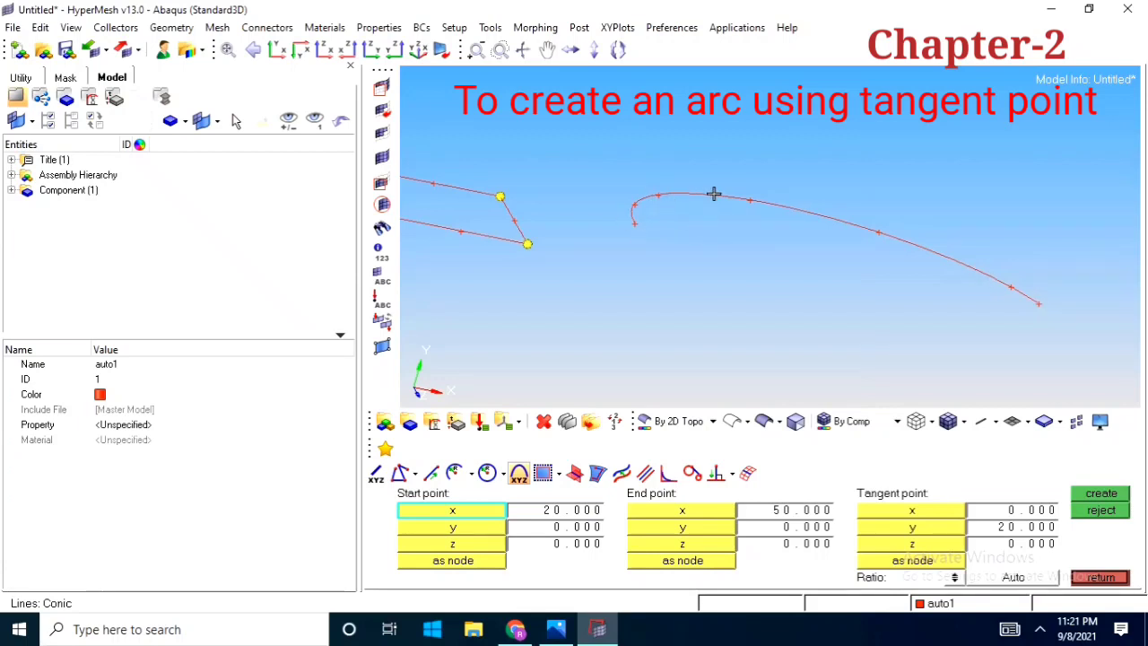
Inspect and reject the conic arc beside the square, closing the line creation tools
{"action": "mouse_move", "coordinate": [713, 193]}
{"action": "left_mouse_down", "text": "ctrl"}
{"action": "mouse_move", "coordinate": [720, 218]}
{"action": "mouse_move", "coordinate": [727, 182]}
{"action": "mouse_move", "coordinate": [710, 228]}
{"action": "mouse_move", "coordinate": [712, 207]}
{"action": "left_mouse_up", "text": "ctrl"}
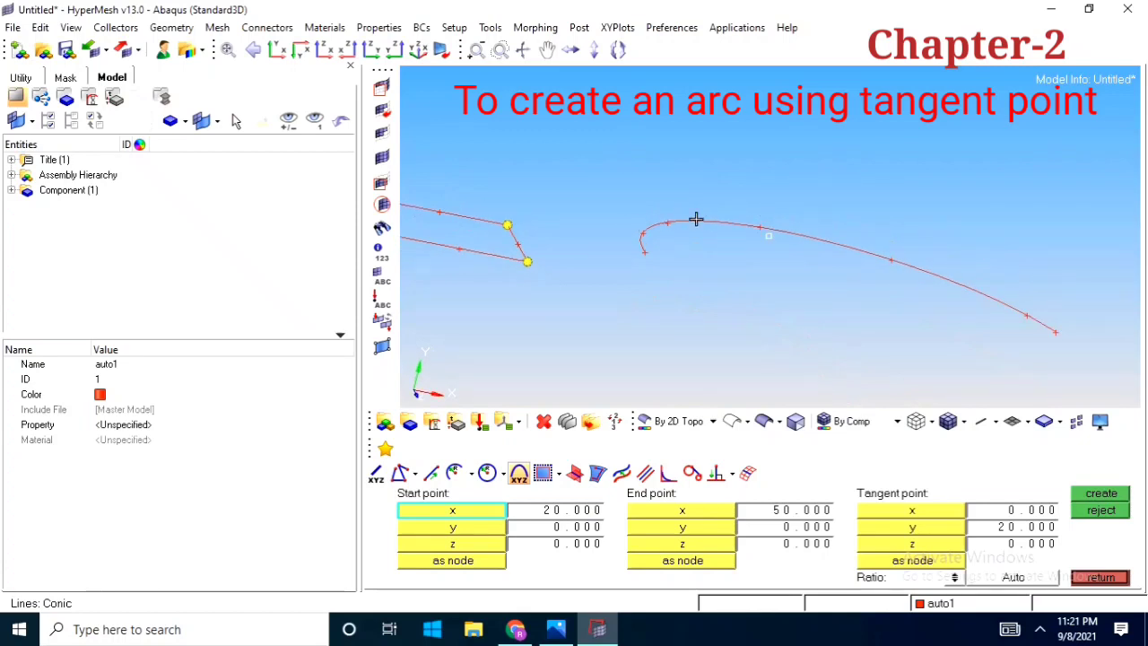
{"action": "scroll", "coordinate": [714, 184], "scroll_direction": "down", "scroll_amount": 5}
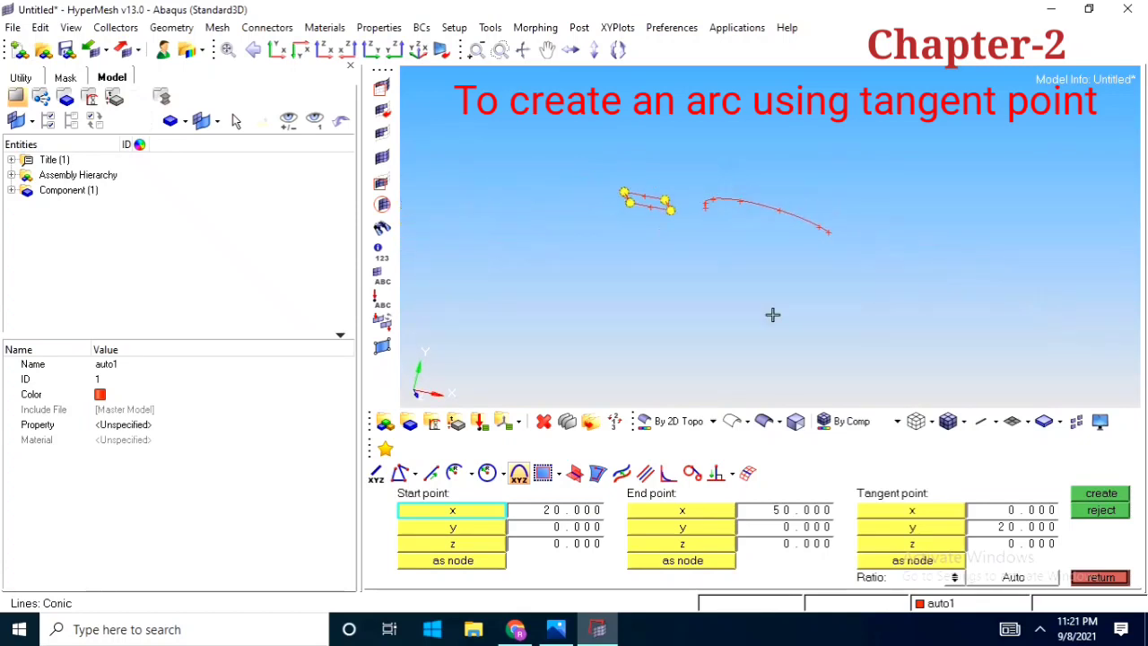
{"action": "left_click", "coordinate": [1096, 513]}
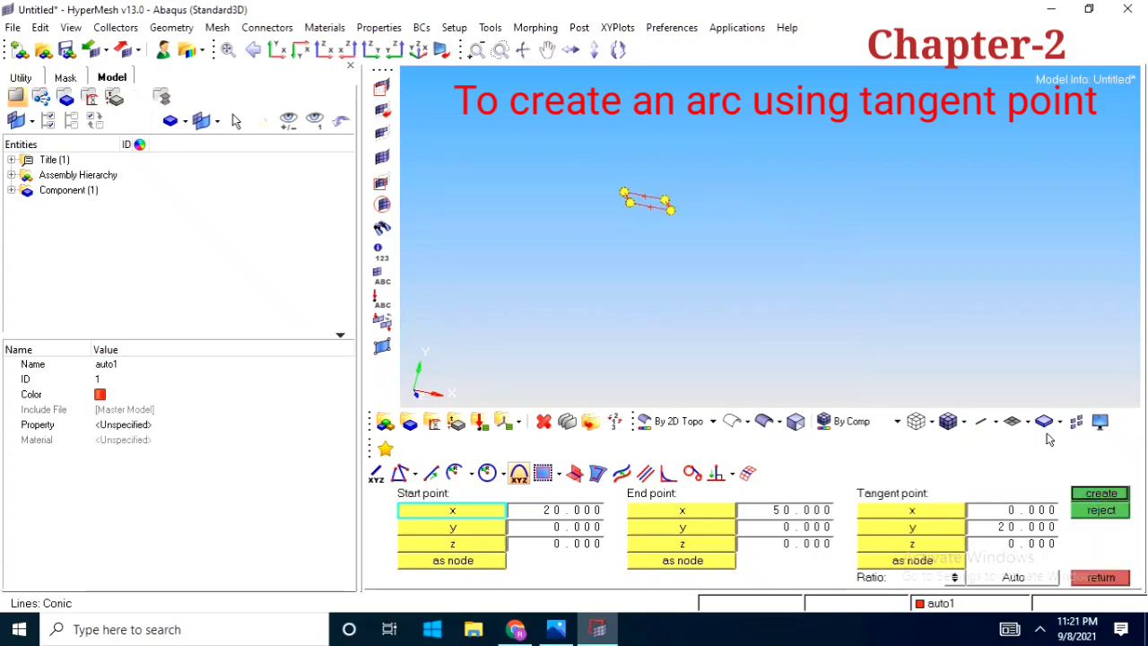
{"action": "left_click", "coordinate": [1132, 578]}
Offset the square's four edges in the positive direction by a Uniform distance of 2.000 with link type Interpolate
{"action": "mouse_move", "coordinate": [721, 224]}
{"action": "left_mouse_down", "text": "ctrl"}
{"action": "mouse_move", "coordinate": [709, 212]}
{"action": "mouse_move", "coordinate": [687, 269]}
{"action": "mouse_move", "coordinate": [622, 218]}
{"action": "mouse_move", "coordinate": [677, 213]}
{"action": "mouse_move", "coordinate": [681, 192]}
{"action": "mouse_move", "coordinate": [756, 259]}
{"action": "mouse_move", "coordinate": [628, 463]}
{"action": "left_mouse_up", "text": "ctrl"}
{"action": "left_click", "coordinate": [605, 481]}
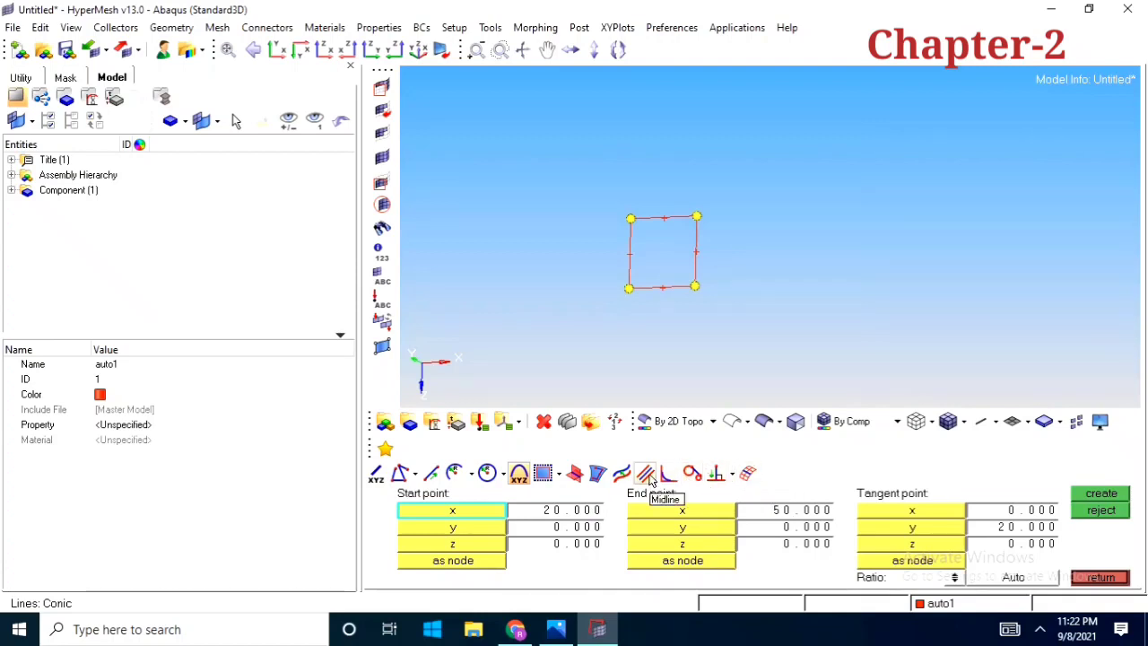
{"action": "left_click", "coordinate": [619, 479]}
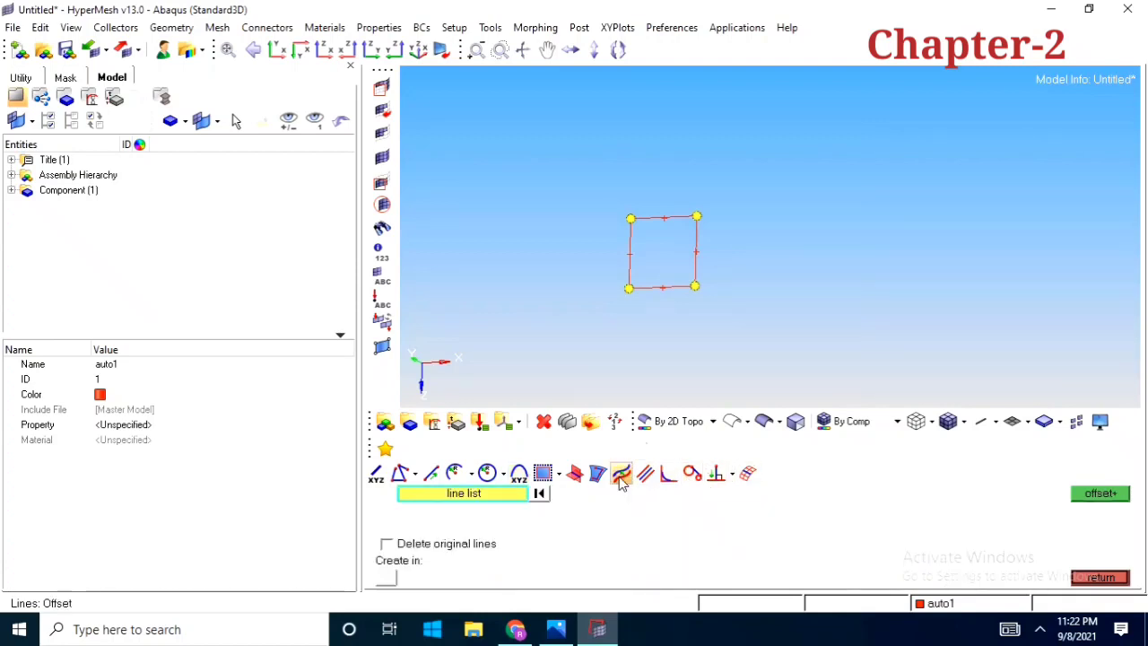
{"action": "left_click_drag", "start_coordinate": [650, 237], "coordinate": [705, 328], "text": "ctrl"}
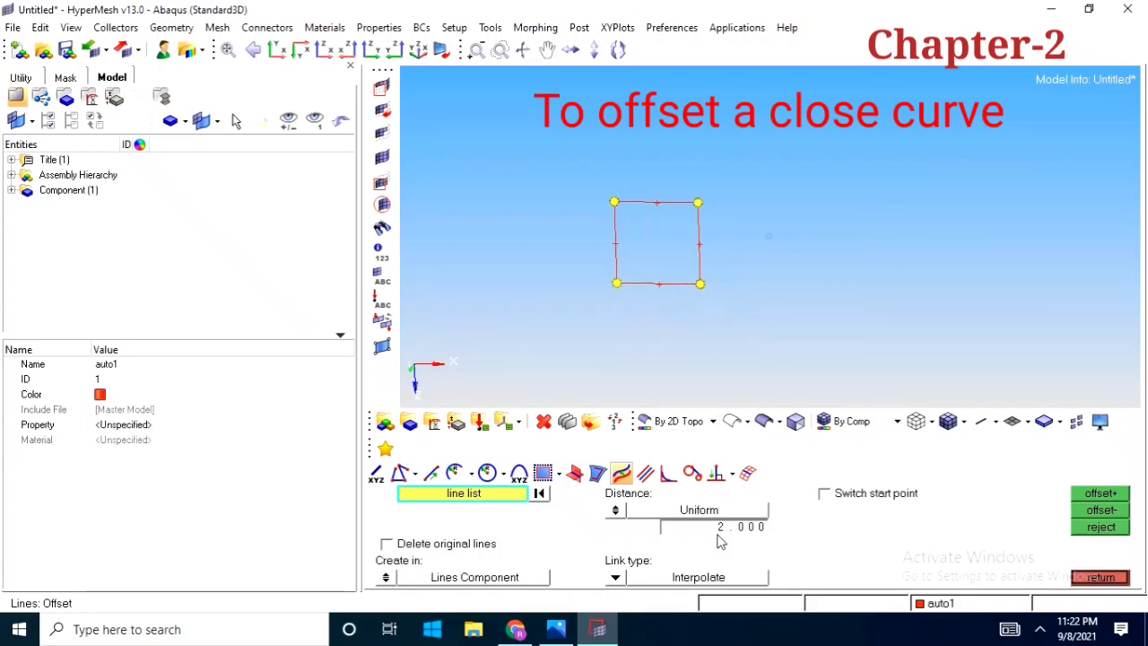
{"action": "left_click", "coordinate": [619, 243]}
{"action": "left_click", "coordinate": [656, 204]}
{"action": "left_click", "coordinate": [698, 239]}
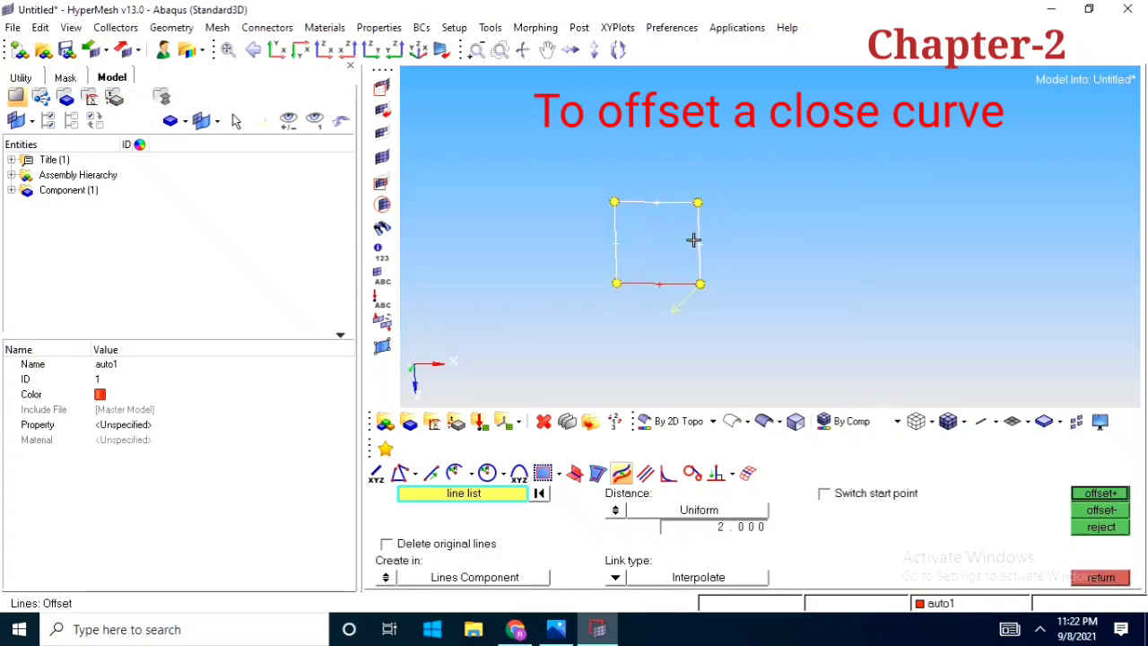
{"action": "left_click", "coordinate": [666, 283]}
{"action": "mouse_move", "coordinate": [688, 256]}
{"action": "left_mouse_down", "text": "ctrl"}
{"action": "mouse_move", "coordinate": [751, 248]}
{"action": "mouse_move", "coordinate": [697, 261]}
{"action": "left_mouse_up", "text": "ctrl"}
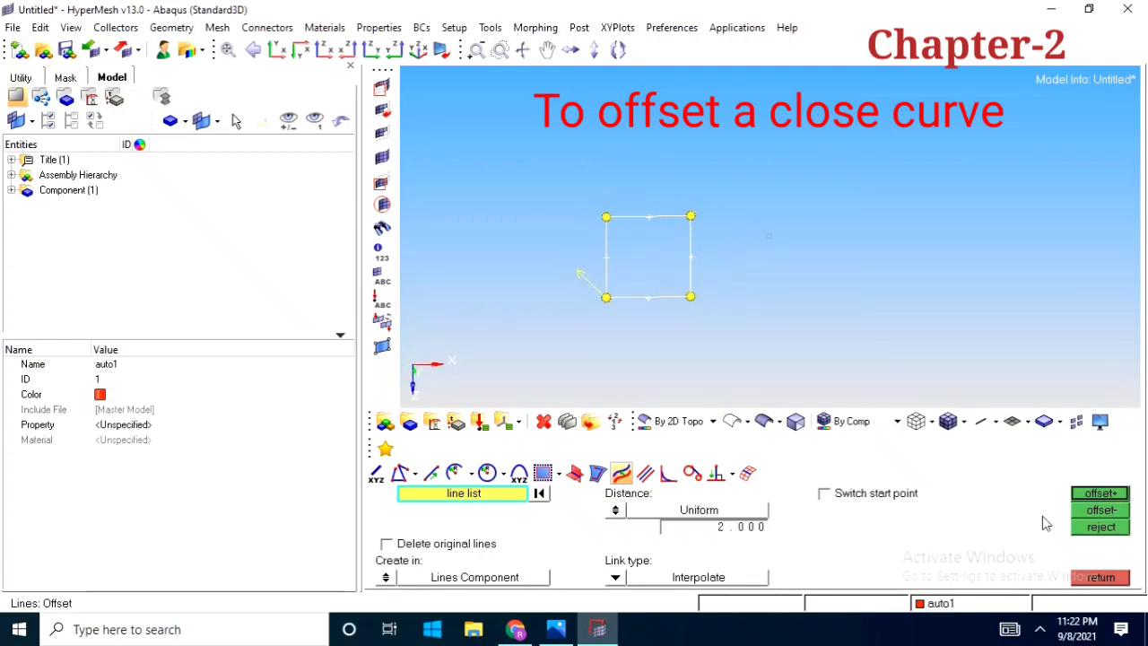
{"action": "left_click", "coordinate": [1099, 493]}
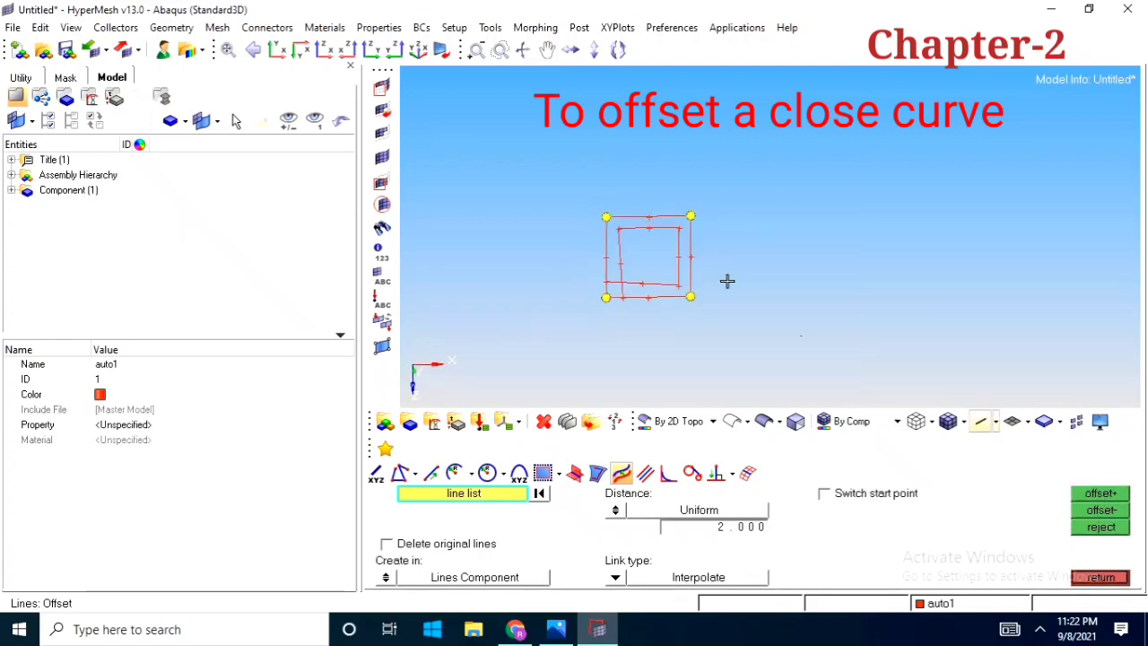
Inspect the positive offset lines and reject them
{"action": "scroll", "coordinate": [656, 281], "scroll_direction": "up", "scroll_amount": 3}
{"action": "left_click_drag", "start_coordinate": [651, 305], "coordinate": [714, 266], "text": "ctrl"}
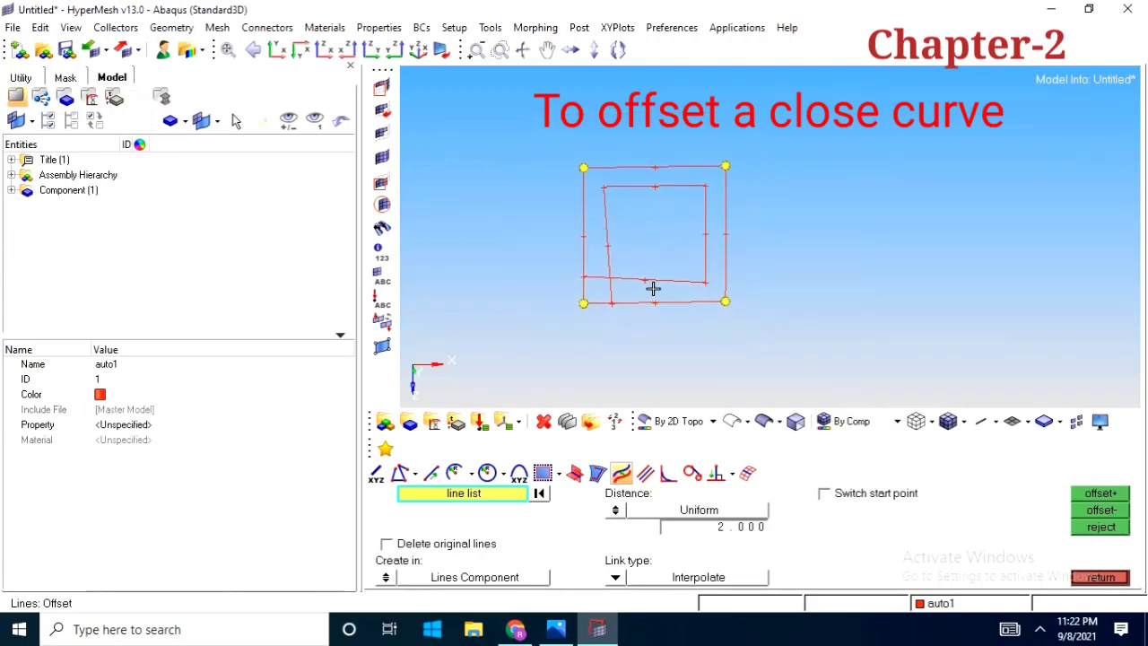
{"action": "scroll", "coordinate": [657, 286], "scroll_direction": "down", "scroll_amount": 2}
{"action": "left_click", "coordinate": [1116, 526]}
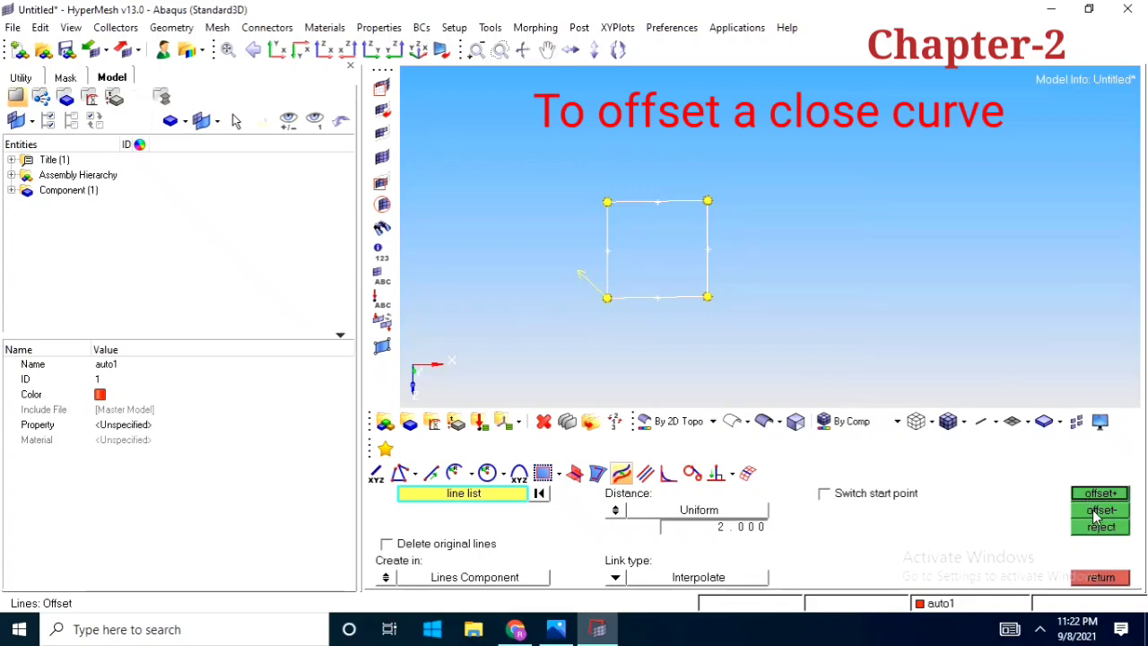
Offset the square's four edges in the negative direction by a Uniform distance of 2.000, and reject the result
{"action": "left_click", "coordinate": [1092, 510]}
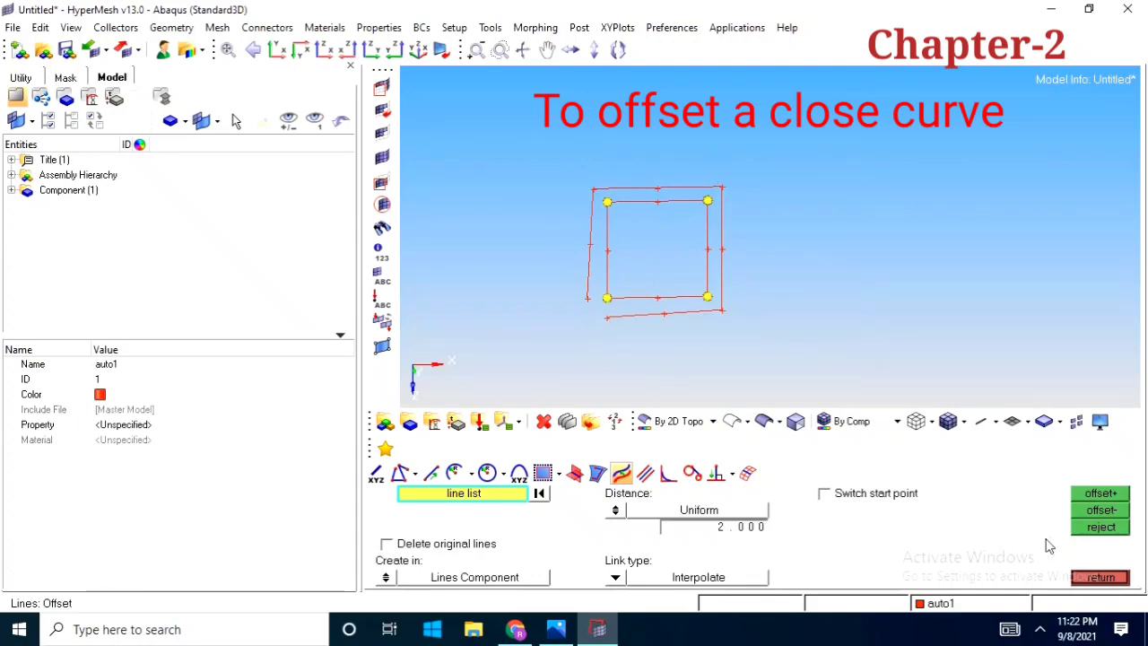
{"action": "left_click", "coordinate": [1101, 529]}
{"action": "scroll", "coordinate": [744, 295], "scroll_direction": "down", "scroll_amount": 2}
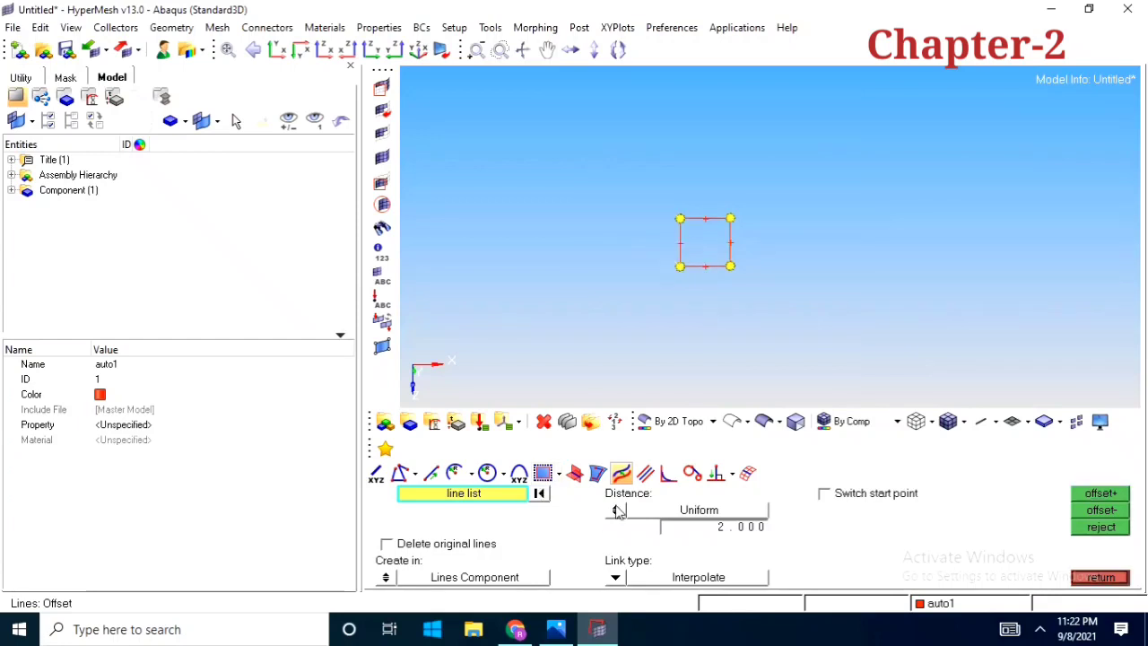
Try to create a Midline with the square's bottom and top edges both picked in the first line list
{"action": "left_click", "coordinate": [645, 472]}
{"action": "scroll", "coordinate": [708, 302], "scroll_direction": "up", "scroll_amount": 3}
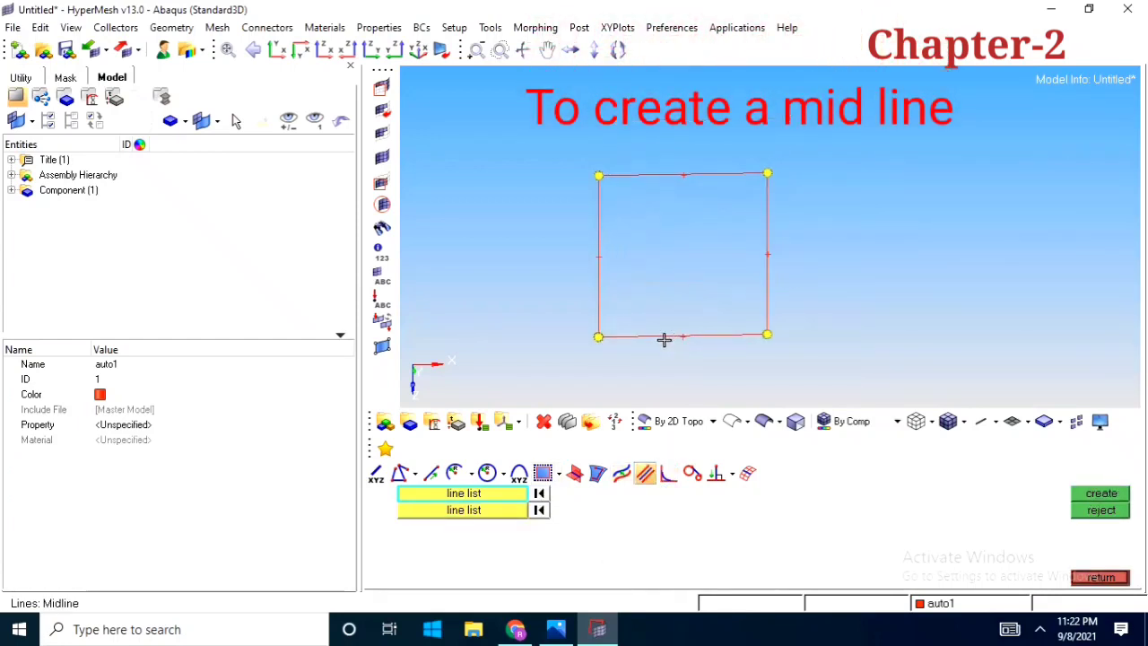
{"action": "left_click", "coordinate": [651, 338]}
{"action": "left_click", "coordinate": [659, 177]}
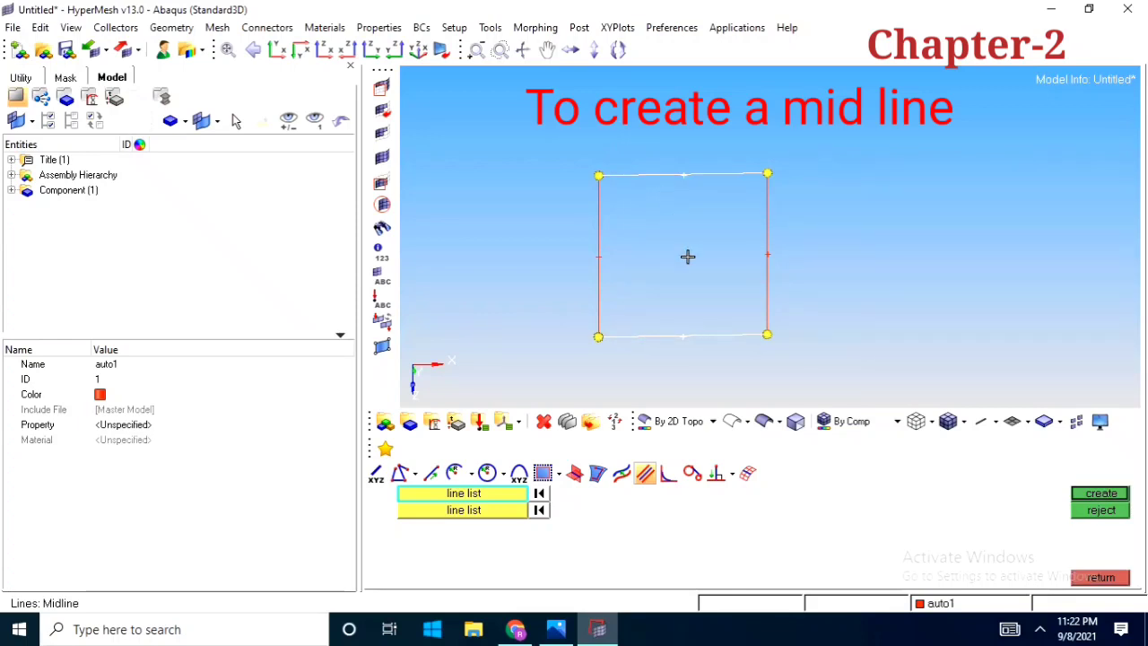
{"action": "scroll", "coordinate": [687, 256], "scroll_direction": "down", "scroll_amount": 1}
{"action": "middle_click", "coordinate": [682, 258]}
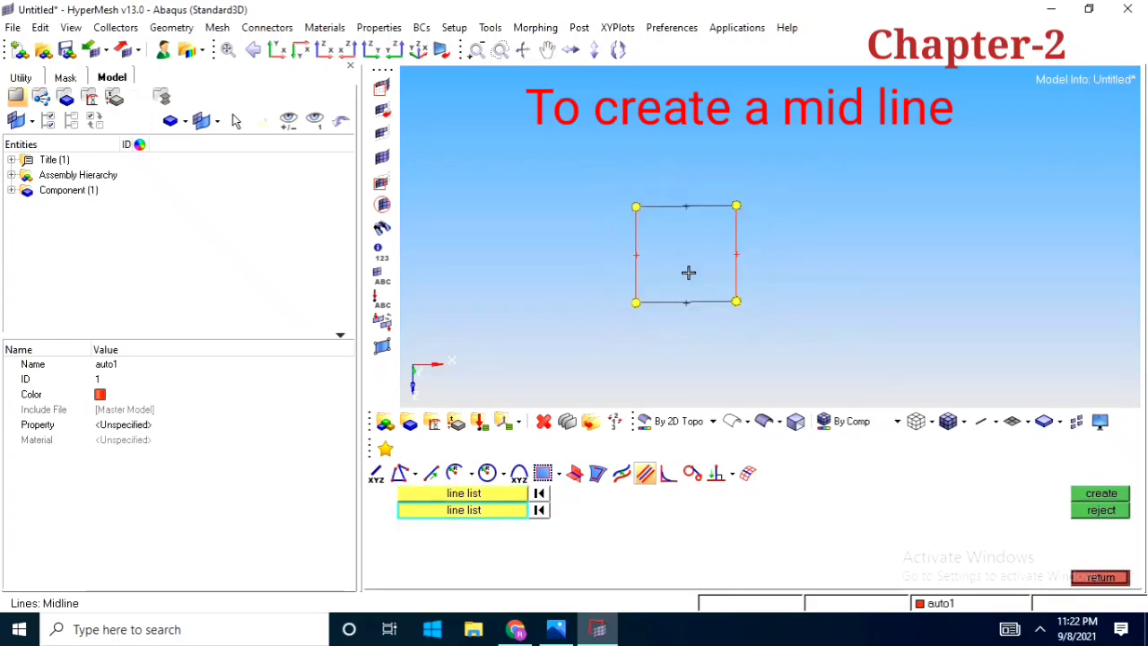
{"action": "scroll", "coordinate": [685, 260], "scroll_direction": "up", "scroll_amount": 1}
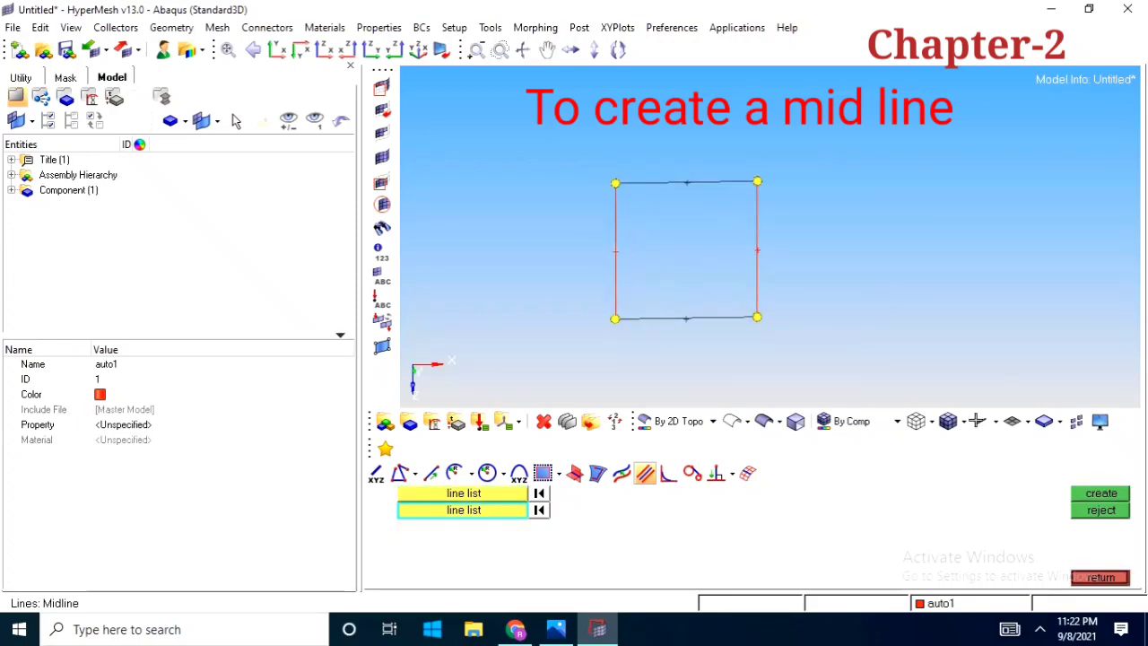
Create a Midline with the bottom edge in the first line list and the top edge in the second, and reject it
{"action": "left_click", "coordinate": [539, 493]}
{"action": "left_click", "coordinate": [661, 322]}
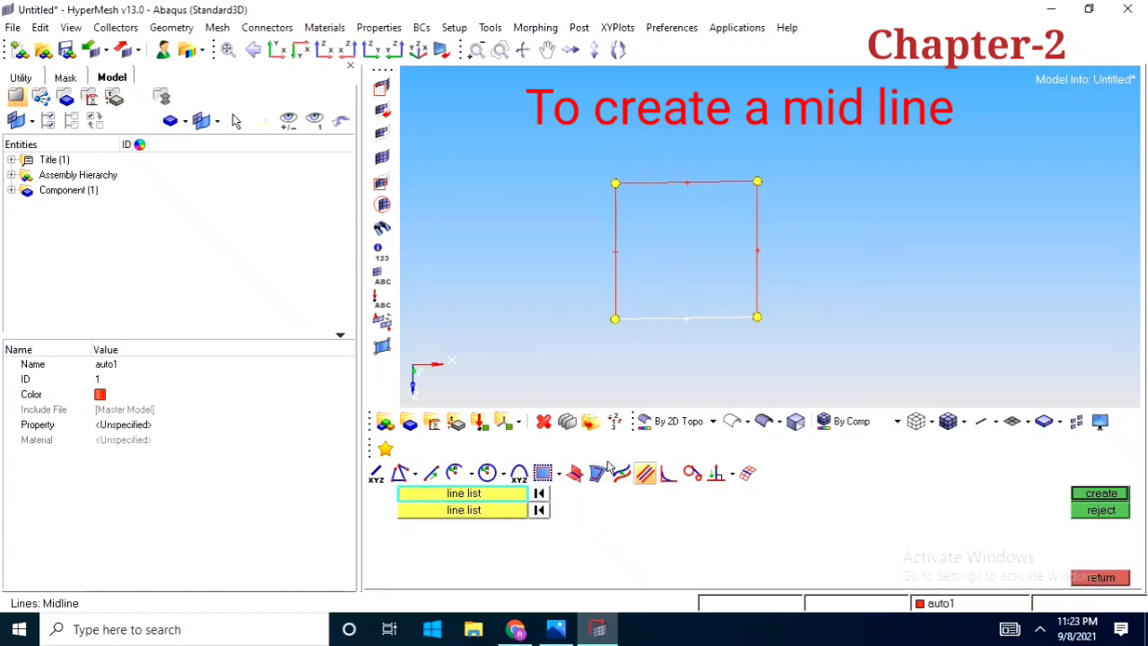
{"action": "left_click", "coordinate": [538, 509]}
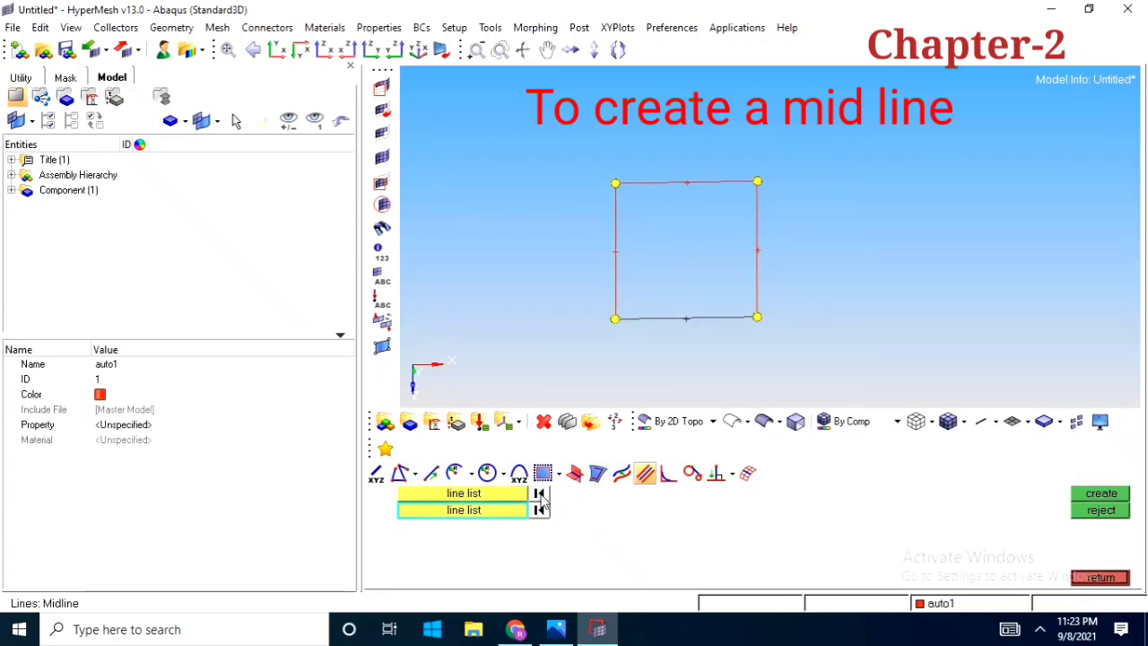
{"action": "left_click", "coordinate": [681, 184]}
{"action": "middle_click", "coordinate": [676, 246]}
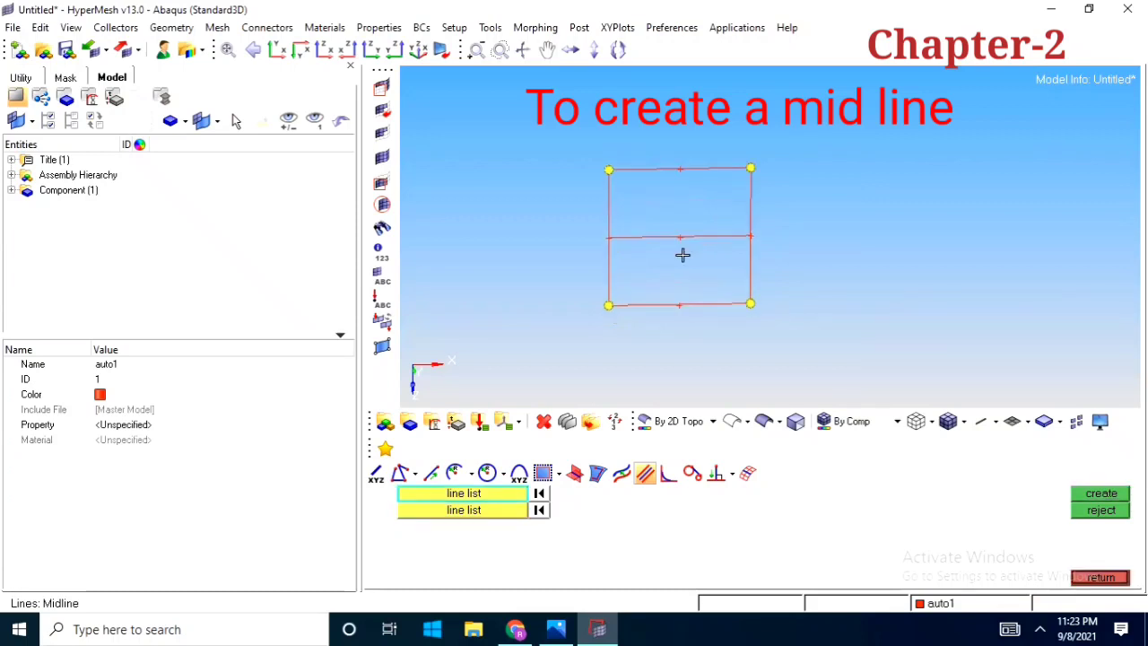
{"action": "left_click_drag", "start_coordinate": [683, 256], "coordinate": [792, 280], "text": "ctrl"}
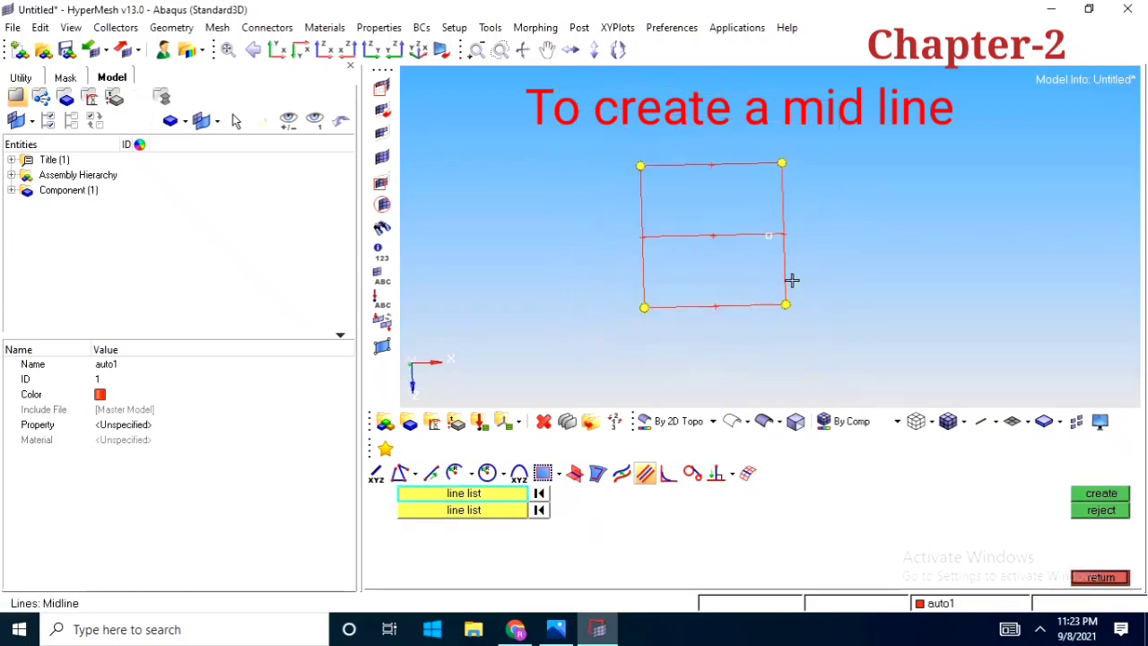
{"action": "left_click", "coordinate": [1118, 514]}
{"action": "scroll", "coordinate": [750, 305], "scroll_direction": "down", "scroll_amount": 2, "text": "ctrl"}
{"action": "left_click_drag", "start_coordinate": [716, 319], "coordinate": [717, 393], "text": "ctrl"}
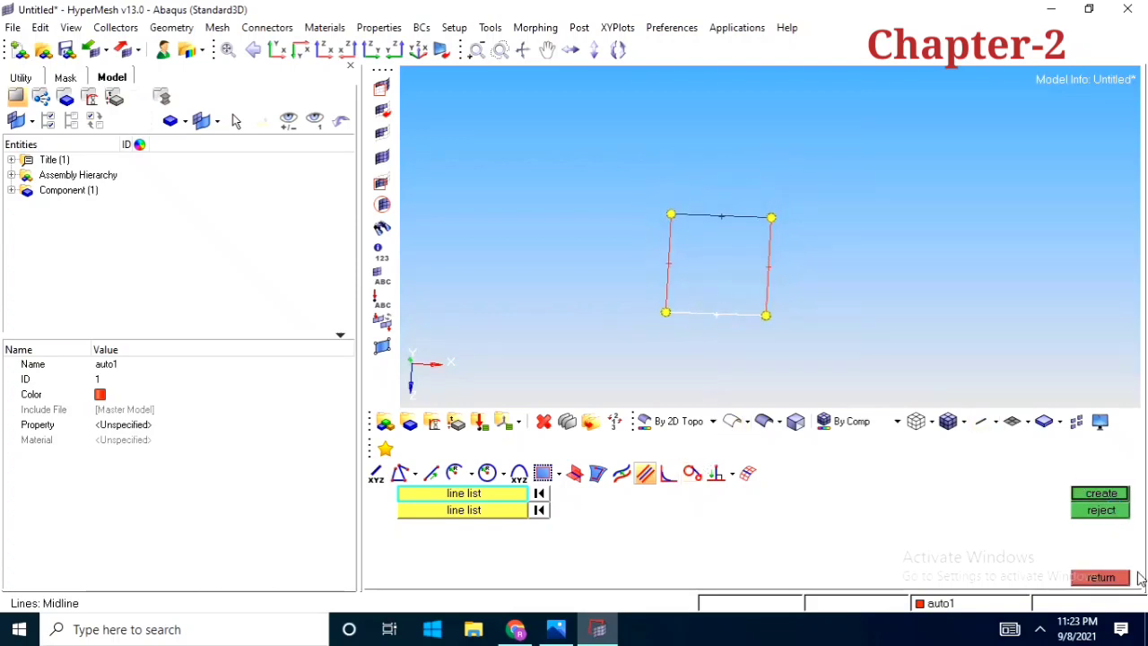
Create a Fillet of radius 1.000 between the square's bottom and right edges without trimming the original lines
{"action": "left_click", "coordinate": [668, 473]}
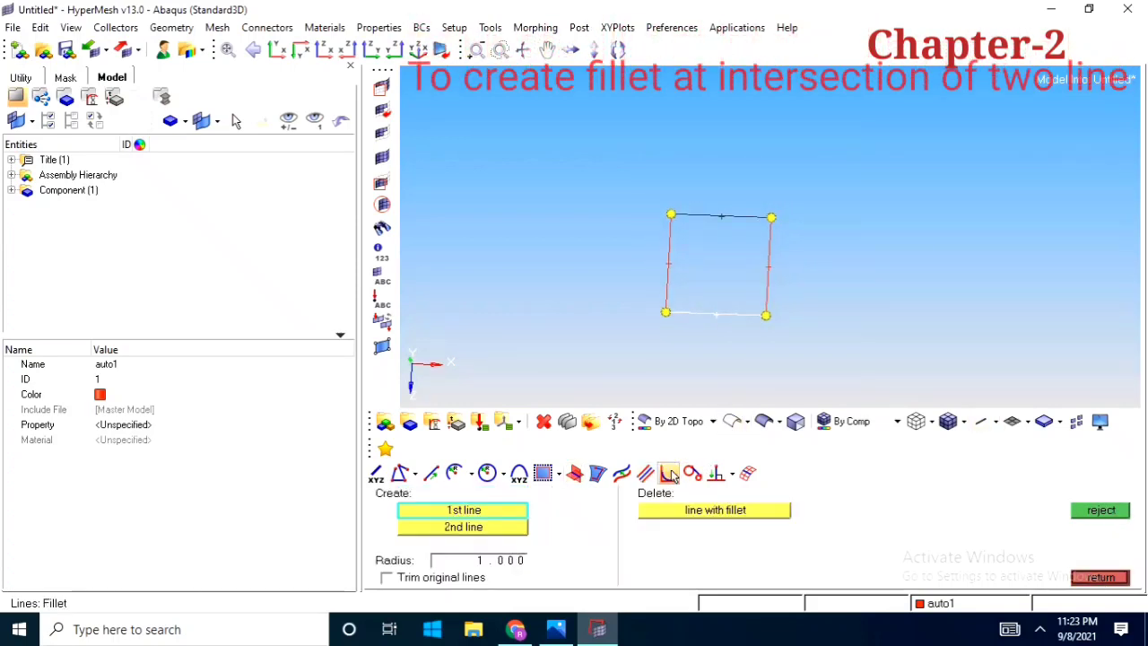
{"action": "left_click_drag", "start_coordinate": [726, 335], "coordinate": [743, 278], "text": "ctrl"}
{"action": "scroll", "coordinate": [743, 277], "scroll_direction": "up", "scroll_amount": 3, "text": "ctrl"}
{"action": "right_click_drag", "start_coordinate": [744, 277], "coordinate": [710, 279], "text": "ctrl"}
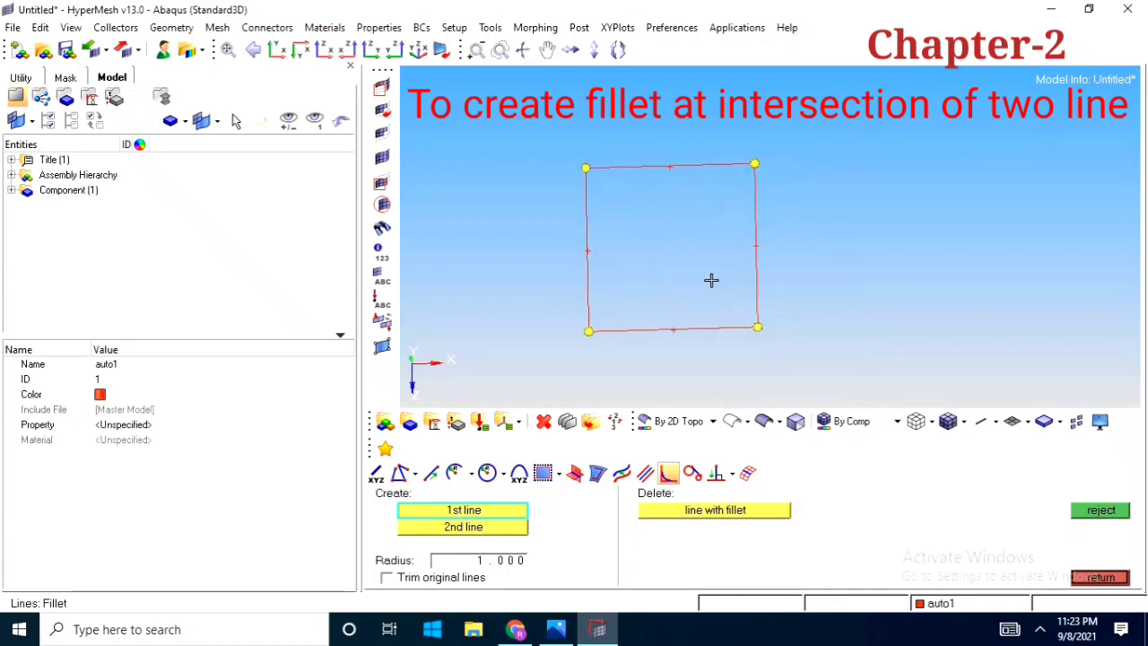
{"action": "left_click_drag", "start_coordinate": [709, 279], "coordinate": [748, 320], "text": "ctrl"}
{"action": "scroll", "coordinate": [797, 263], "scroll_direction": "down", "scroll_amount": 3, "text": "ctrl"}
{"action": "scroll", "coordinate": [738, 311], "scroll_direction": "up", "scroll_amount": 6, "text": "ctrl"}
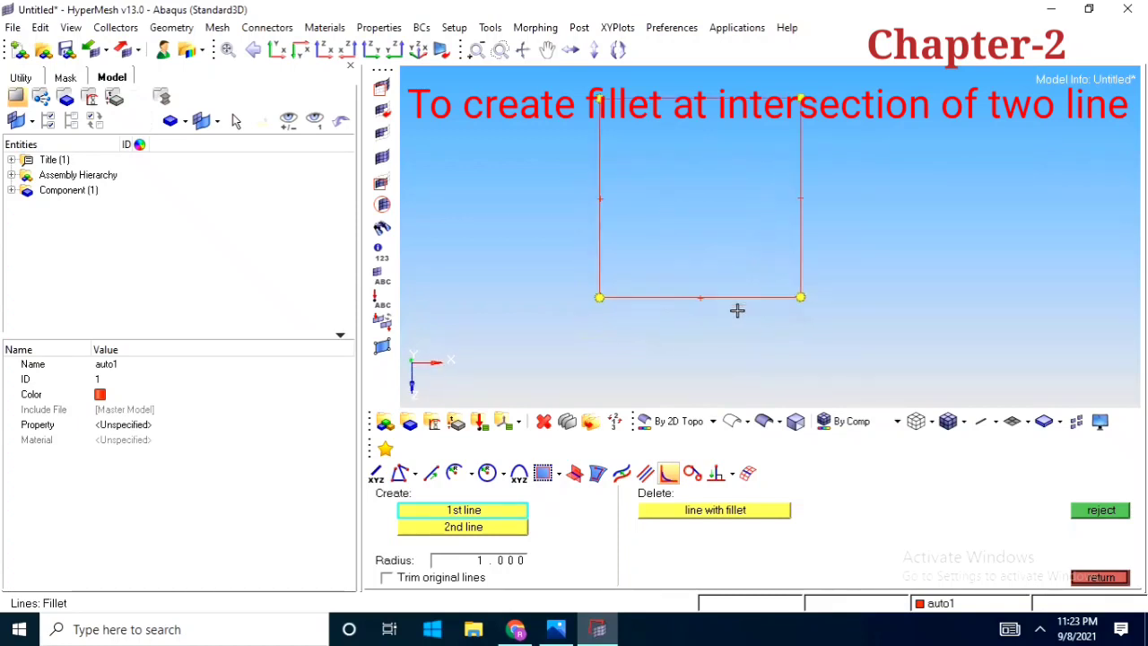
{"action": "left_click", "coordinate": [763, 289]}
{"action": "scroll", "coordinate": [776, 269], "scroll_direction": "down", "scroll_amount": 3, "text": "ctrl"}
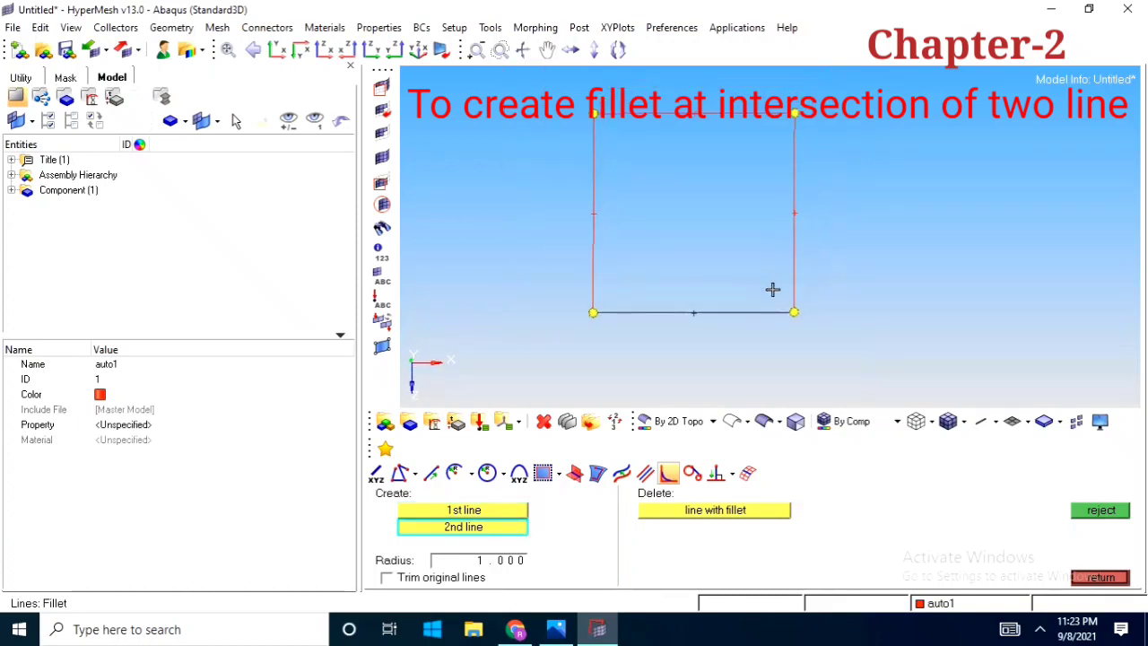
{"action": "left_click", "coordinate": [794, 281]}
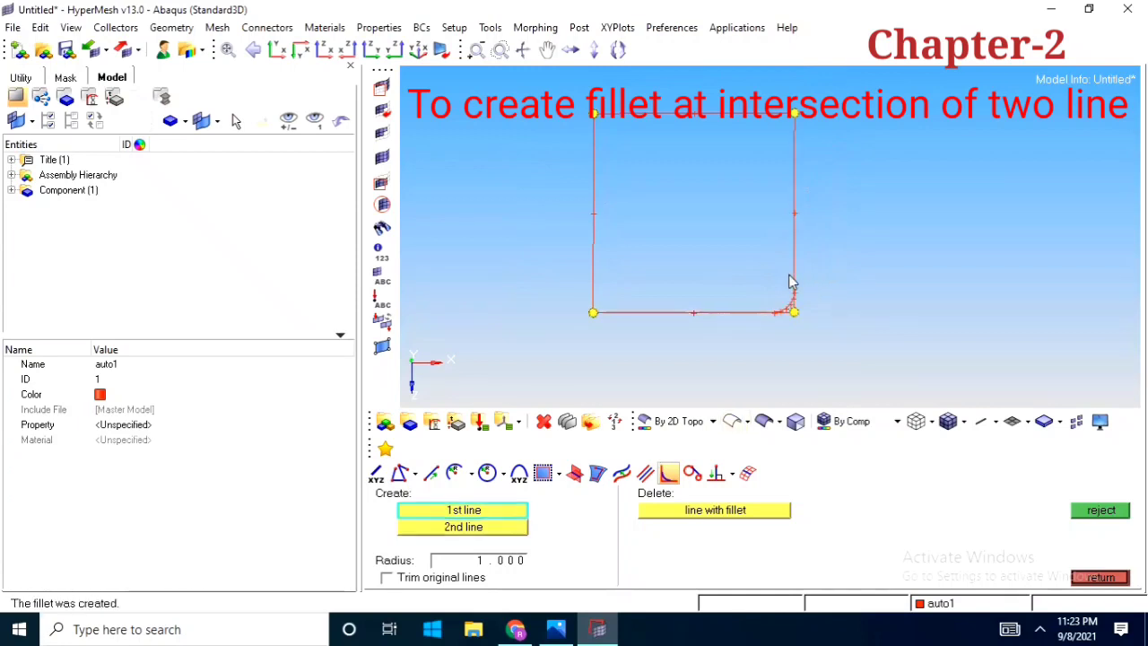
Inspect and reject the fillet at the square's lower-right corner, closing the line creation tools
{"action": "scroll", "coordinate": [785, 300], "scroll_direction": "up", "scroll_amount": 5, "text": "ctrl"}
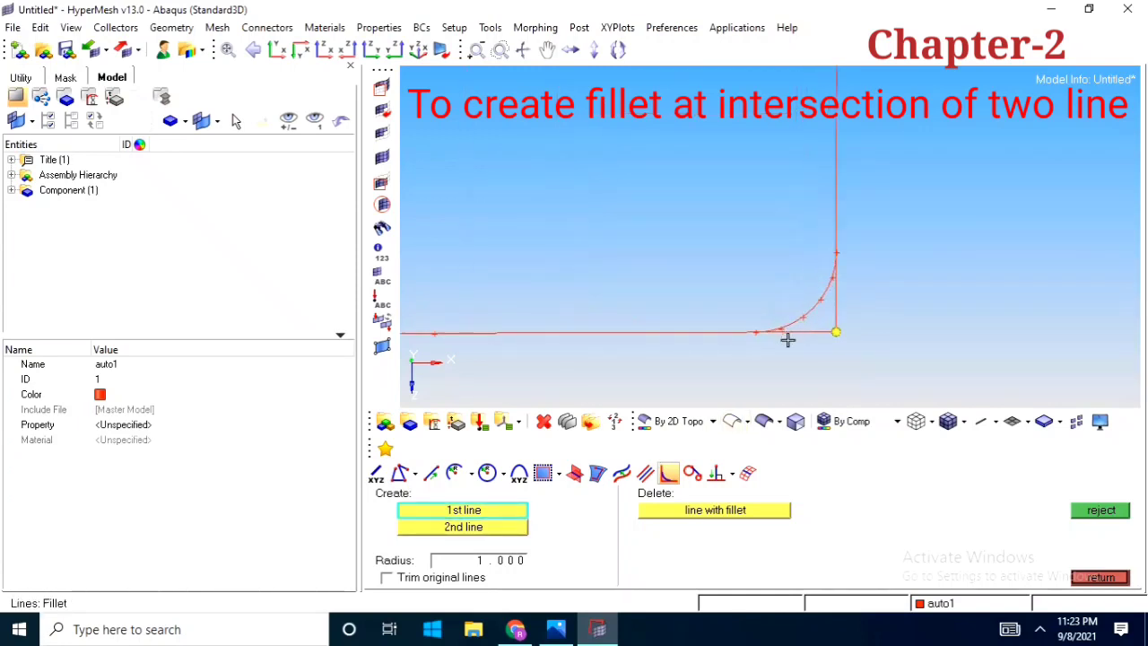
{"action": "scroll", "coordinate": [829, 287], "scroll_direction": "up", "scroll_amount": 4, "text": "ctrl"}
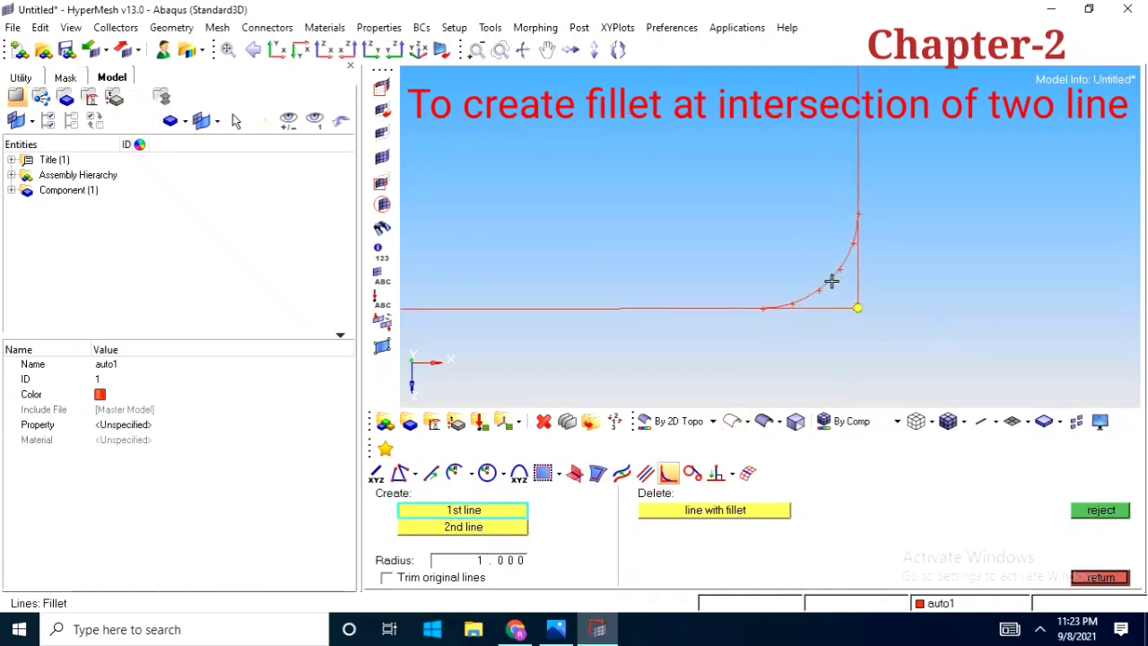
{"action": "scroll", "coordinate": [807, 300], "scroll_direction": "down", "scroll_amount": 8, "text": "ctrl"}
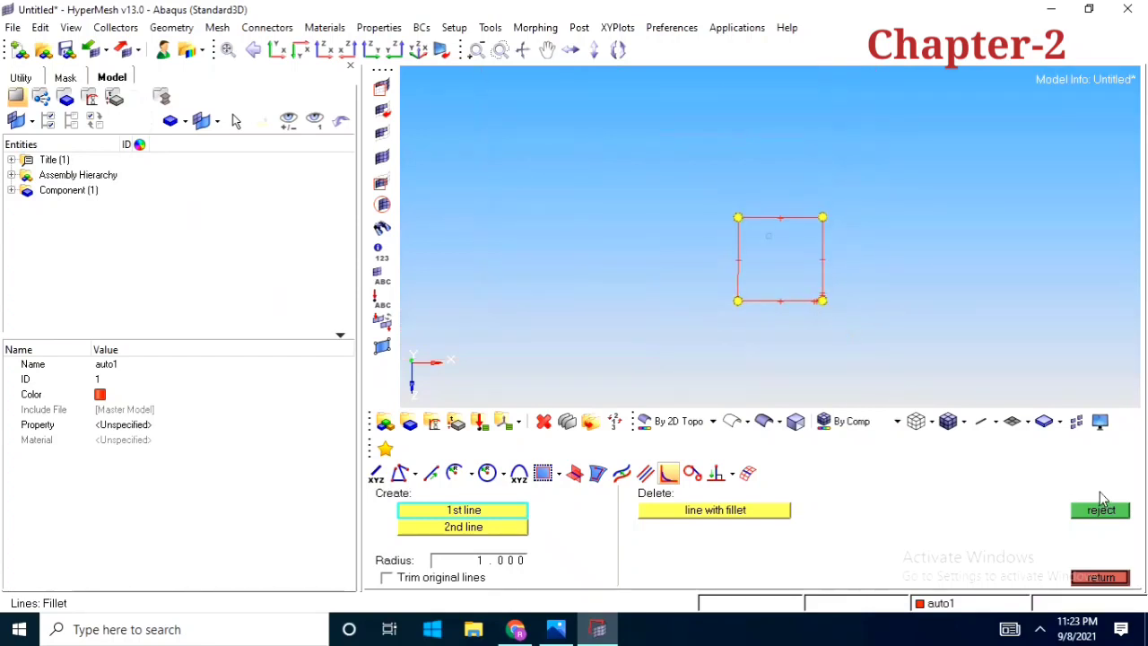
{"action": "left_click", "coordinate": [1101, 577]}
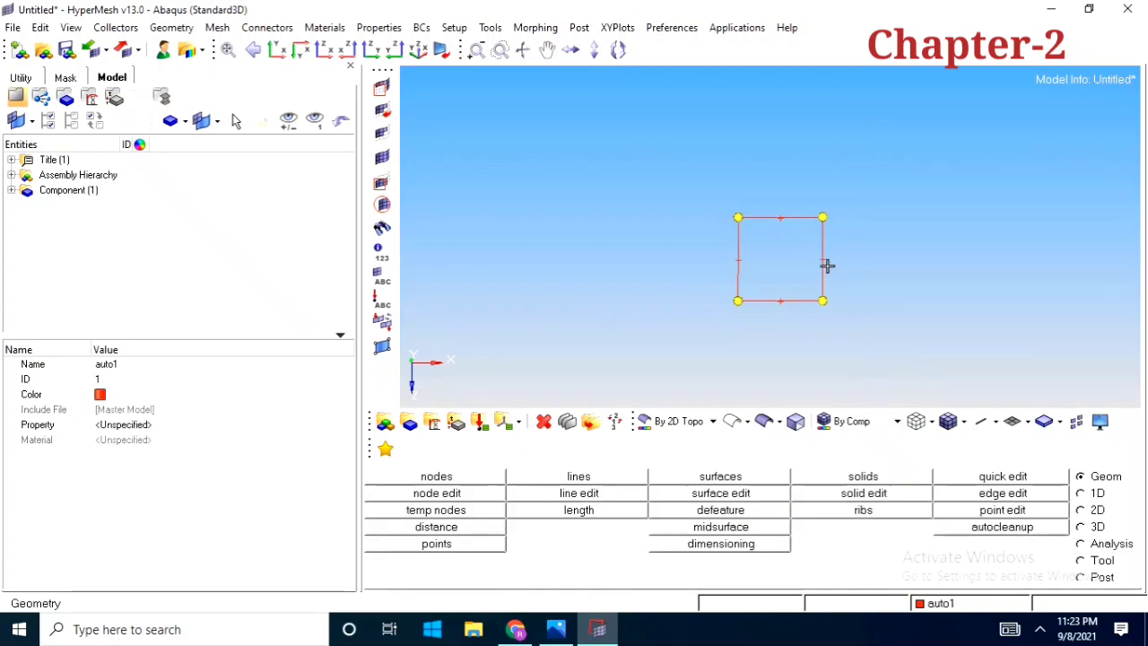
{"action": "left_click", "coordinate": [598, 481]}
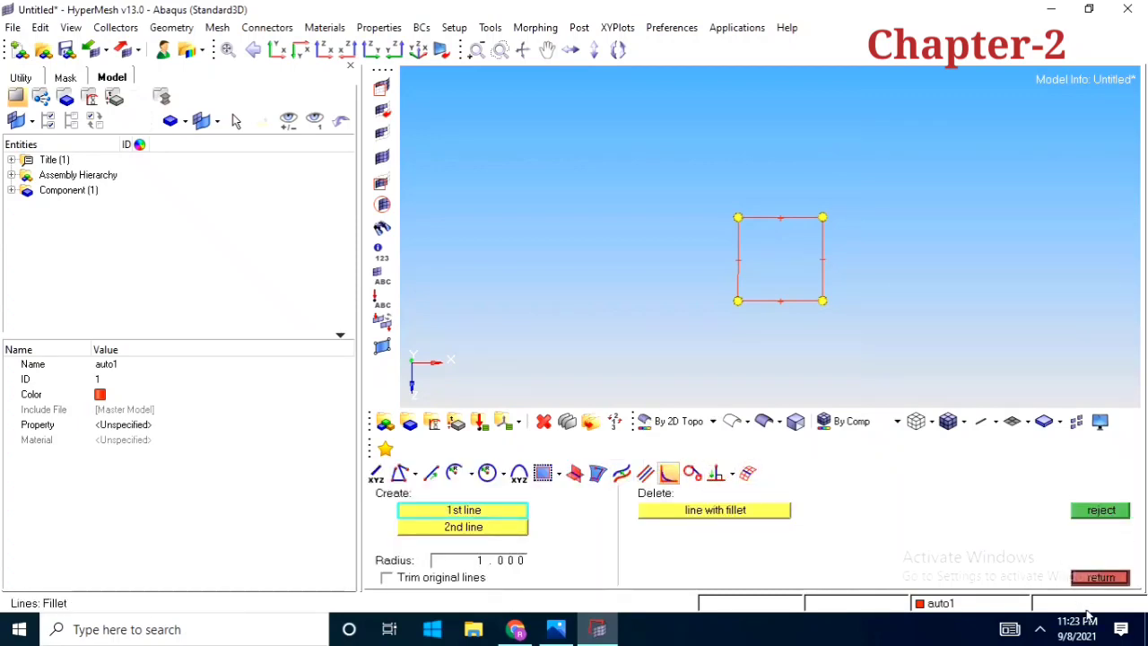
{"action": "left_click", "coordinate": [1099, 578]}
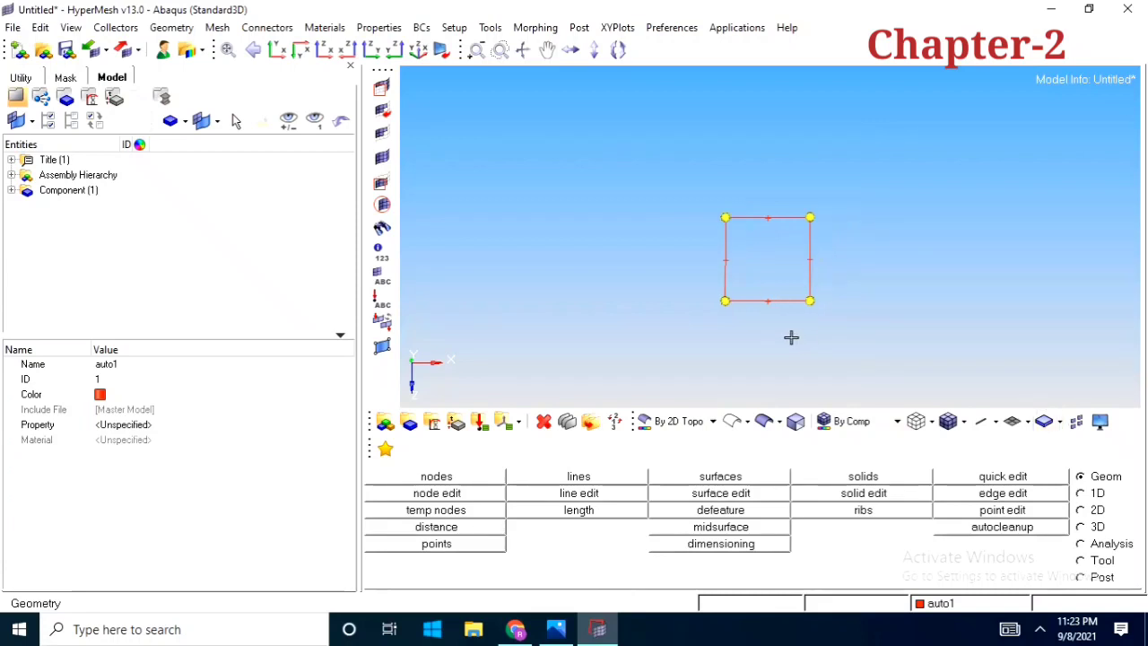
{"action": "scroll", "coordinate": [787, 269], "scroll_direction": "up", "scroll_amount": 3}
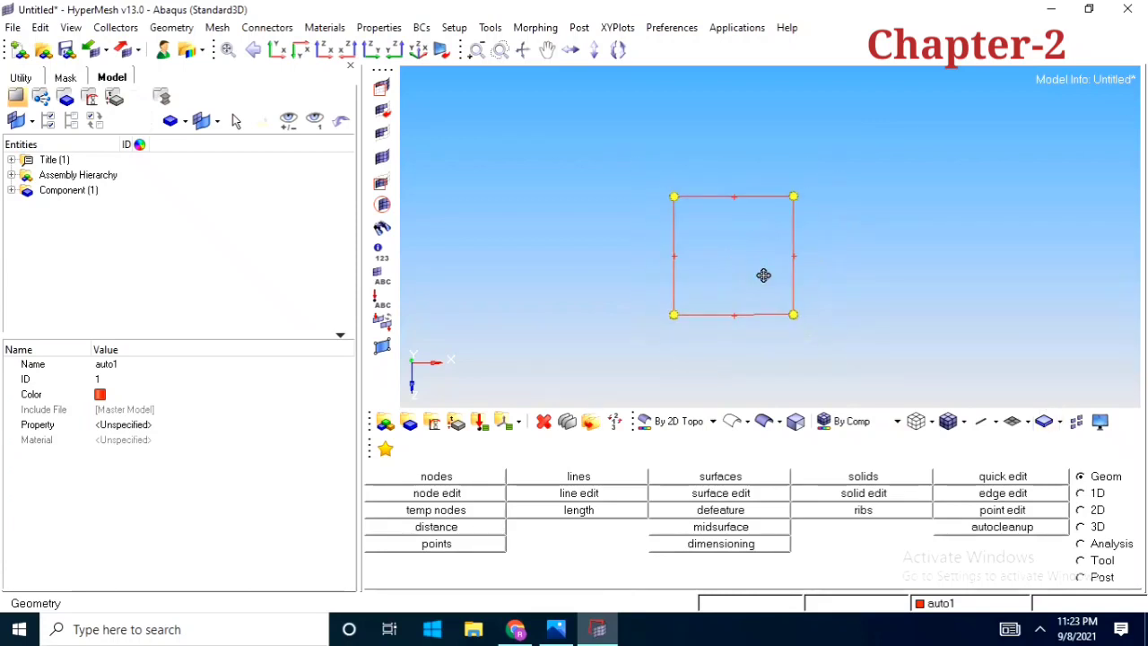
{"action": "scroll", "coordinate": [767, 287], "scroll_direction": "down", "scroll_amount": 2}
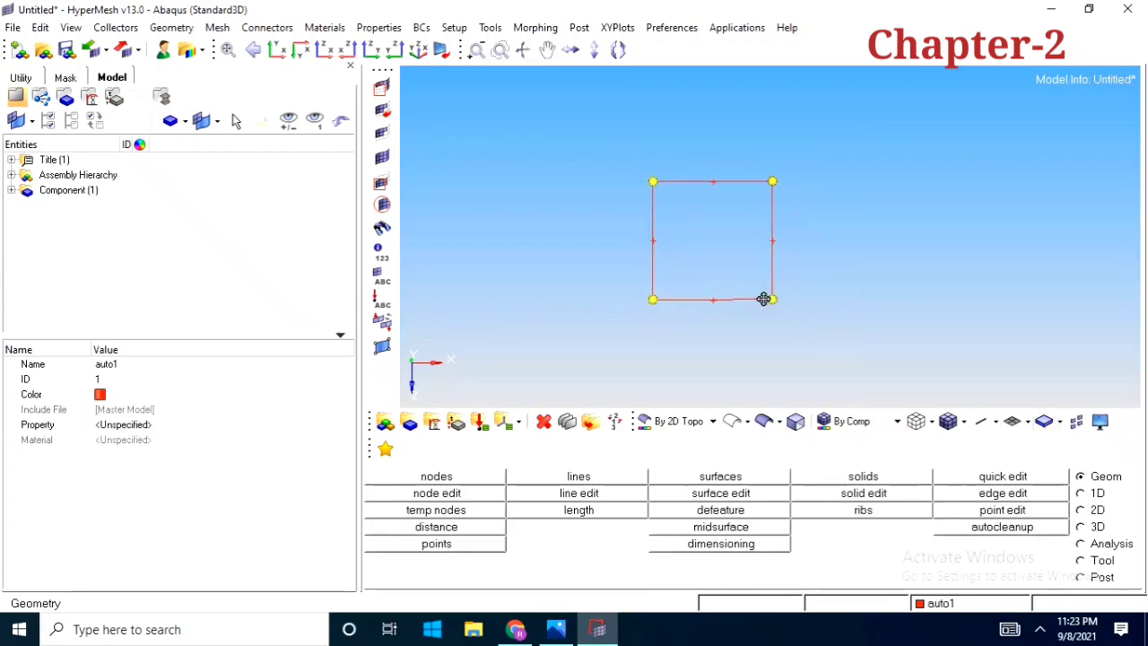
{"action": "left_click", "coordinate": [739, 477]}
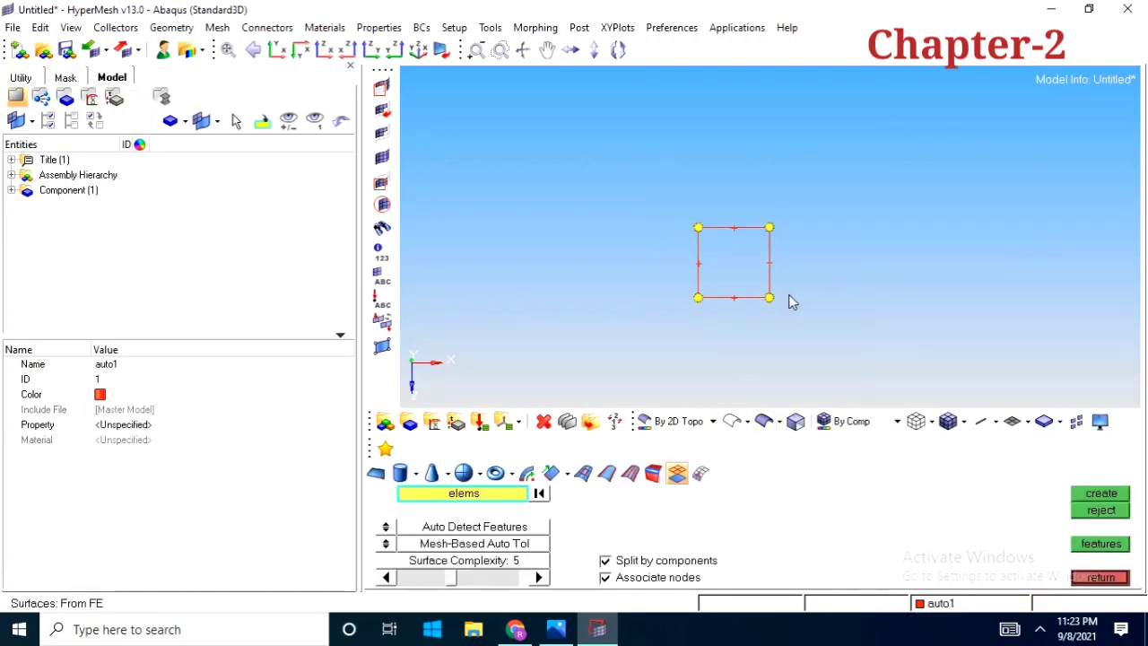
{"action": "right_click_drag", "start_coordinate": [788, 294], "coordinate": [798, 299], "text": "ctrl"}
{"action": "left_click", "coordinate": [375, 474]}
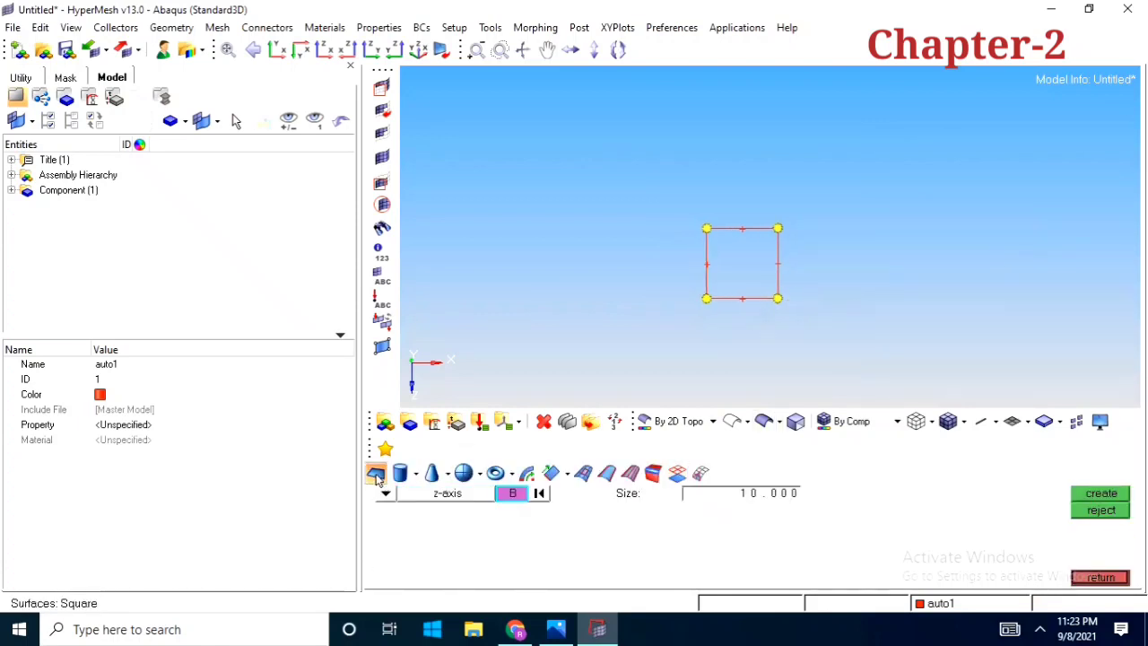
{"action": "right_click_drag", "start_coordinate": [749, 310], "coordinate": [733, 312], "text": "ctrl"}
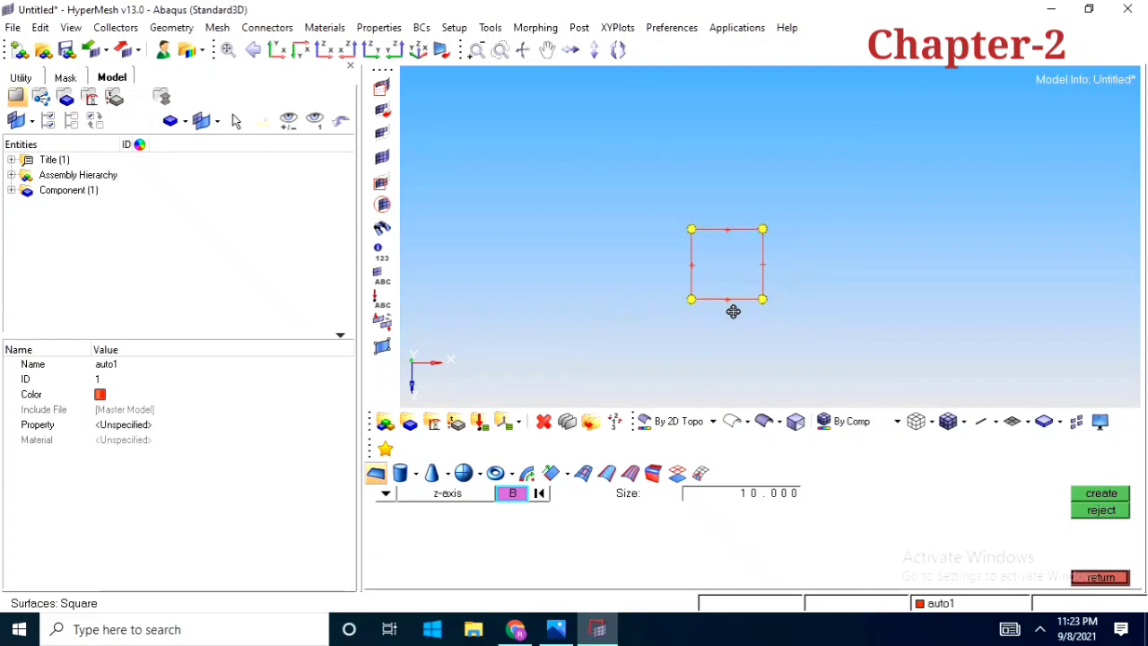
{"action": "scroll", "coordinate": [734, 308], "scroll_direction": "down", "scroll_amount": 2}
{"action": "left_click", "coordinate": [1092, 578]}
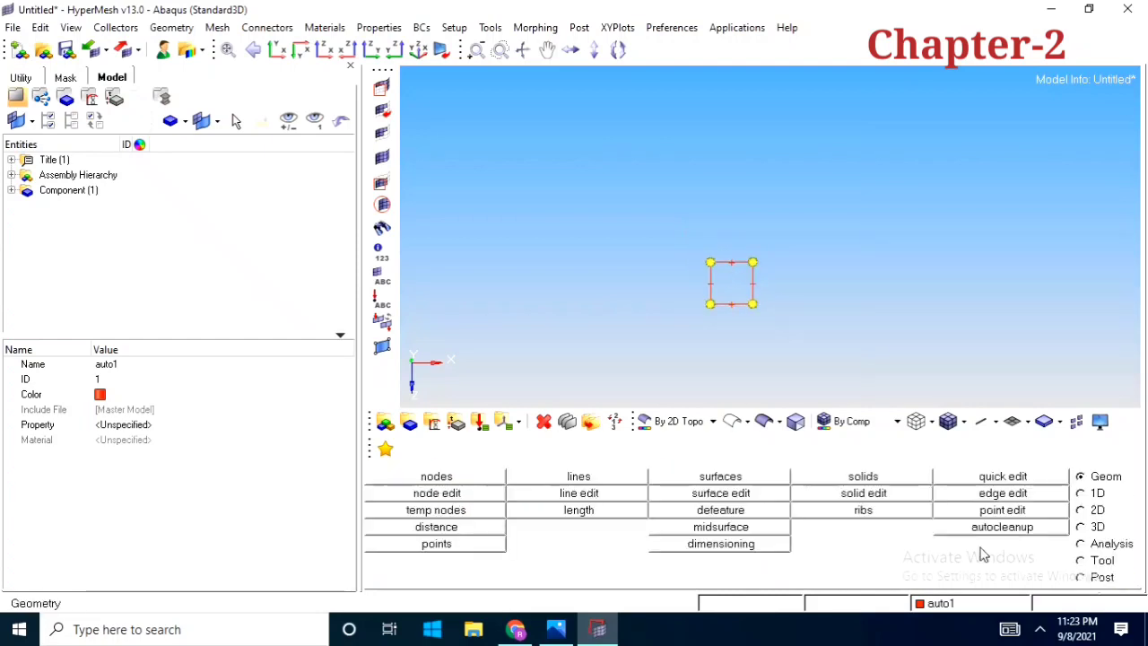
Delete all four lines of the square
{"action": "left_click", "coordinate": [543, 422]}
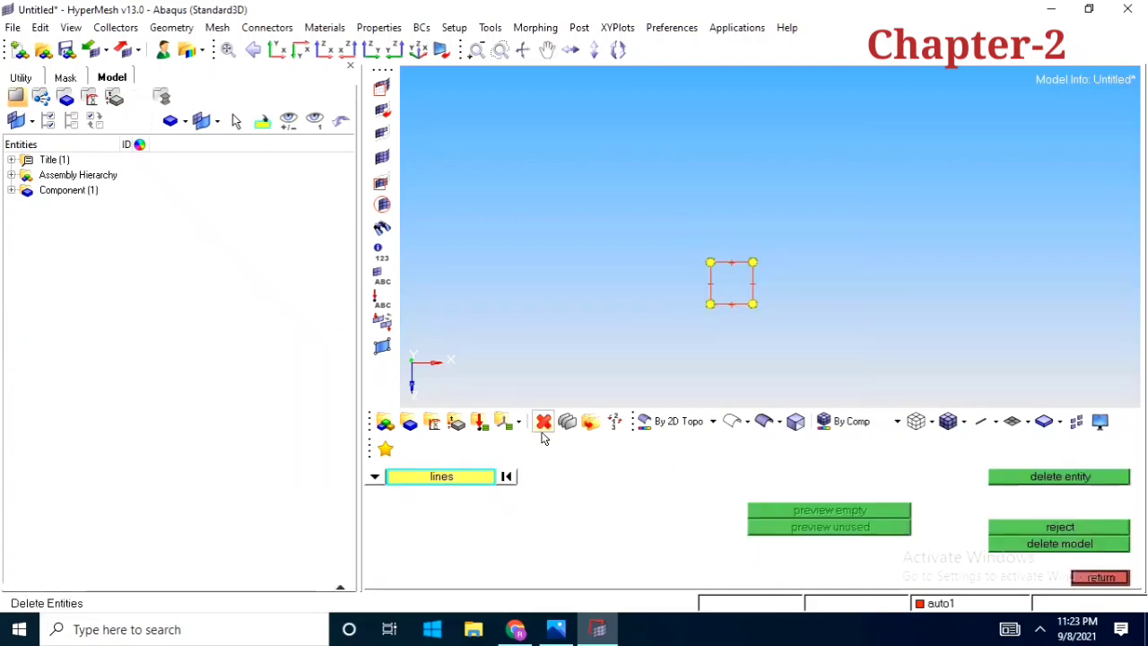
{"action": "left_click_drag", "start_coordinate": [669, 226], "coordinate": [784, 342], "text": "shift"}
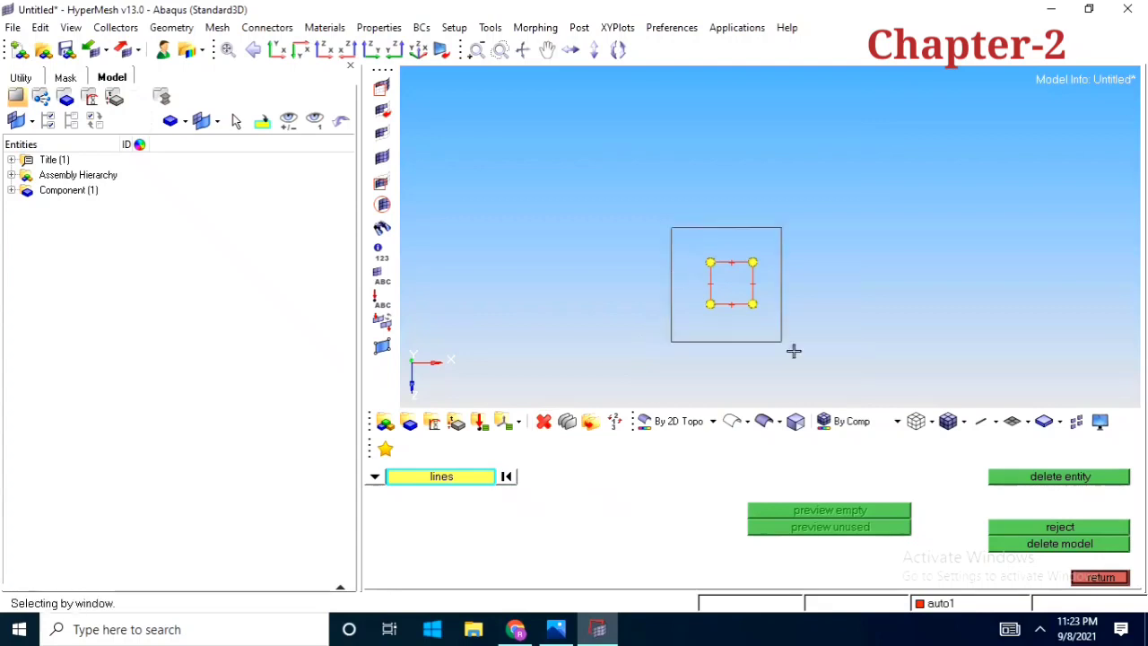
{"action": "left_click", "coordinate": [1011, 476]}
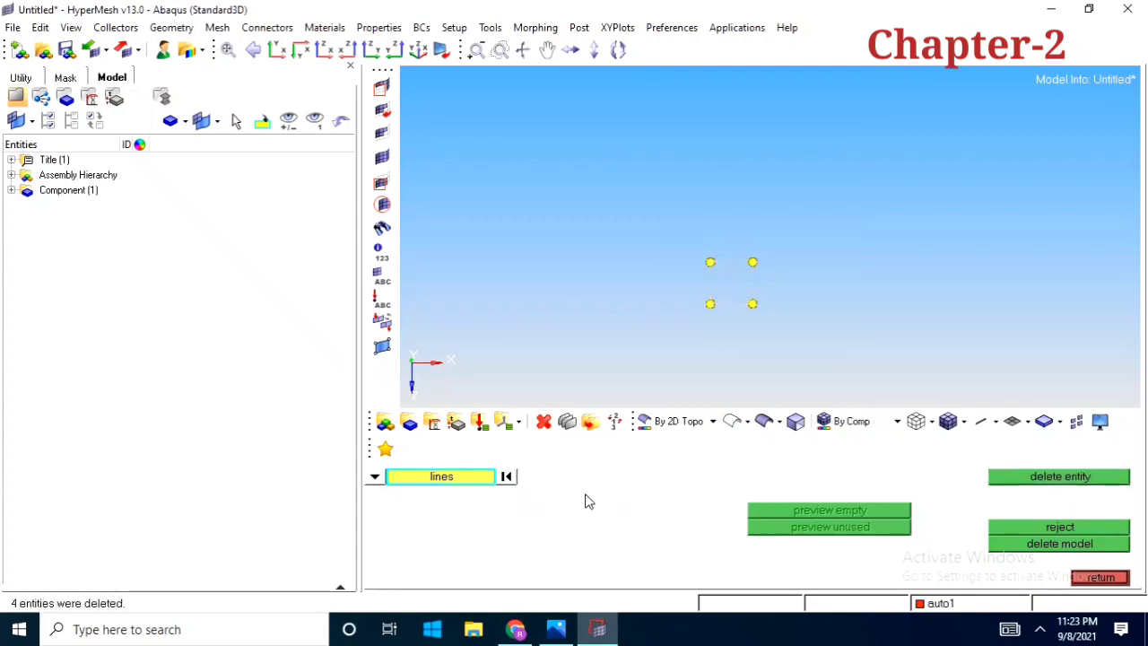
{"action": "left_click", "coordinate": [1100, 577]}
Clear all temporary nodes left at the corners of the deleted square
{"action": "scroll", "coordinate": [764, 310], "scroll_direction": "up", "scroll_amount": 3}
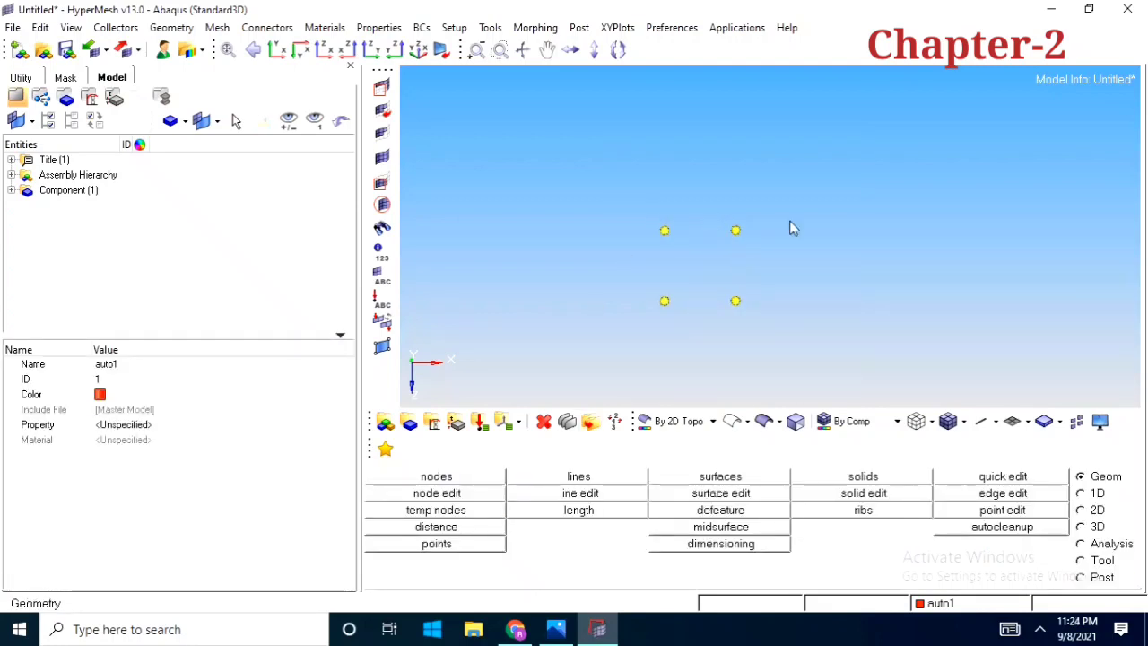
{"action": "left_click", "coordinate": [429, 510]}
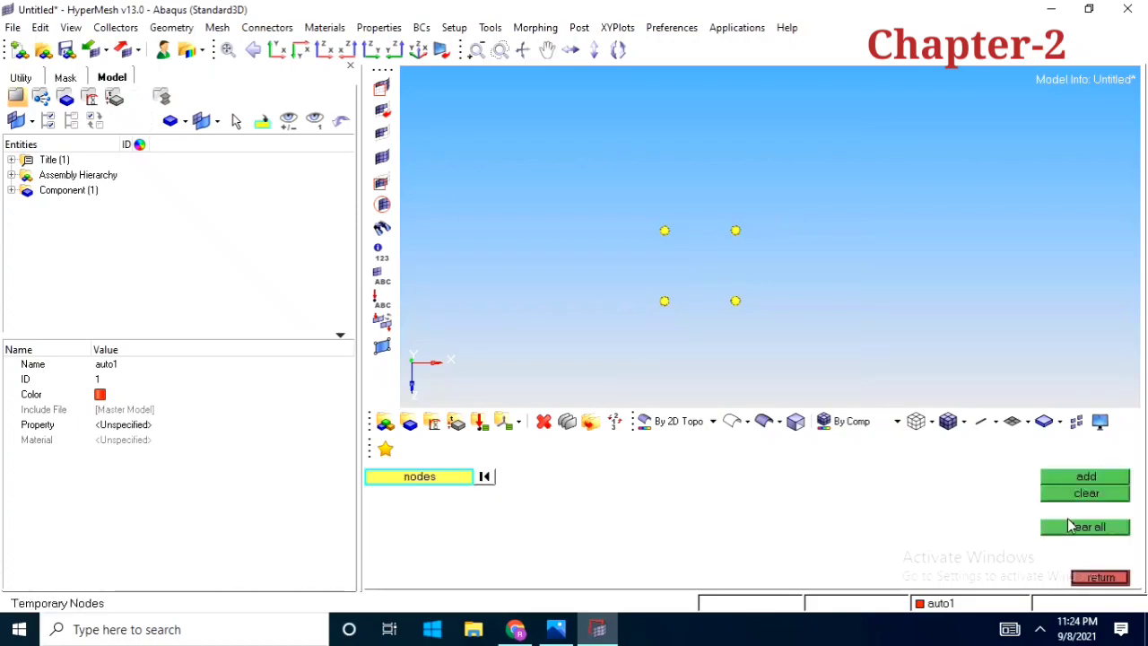
{"action": "left_click", "coordinate": [1083, 529]}
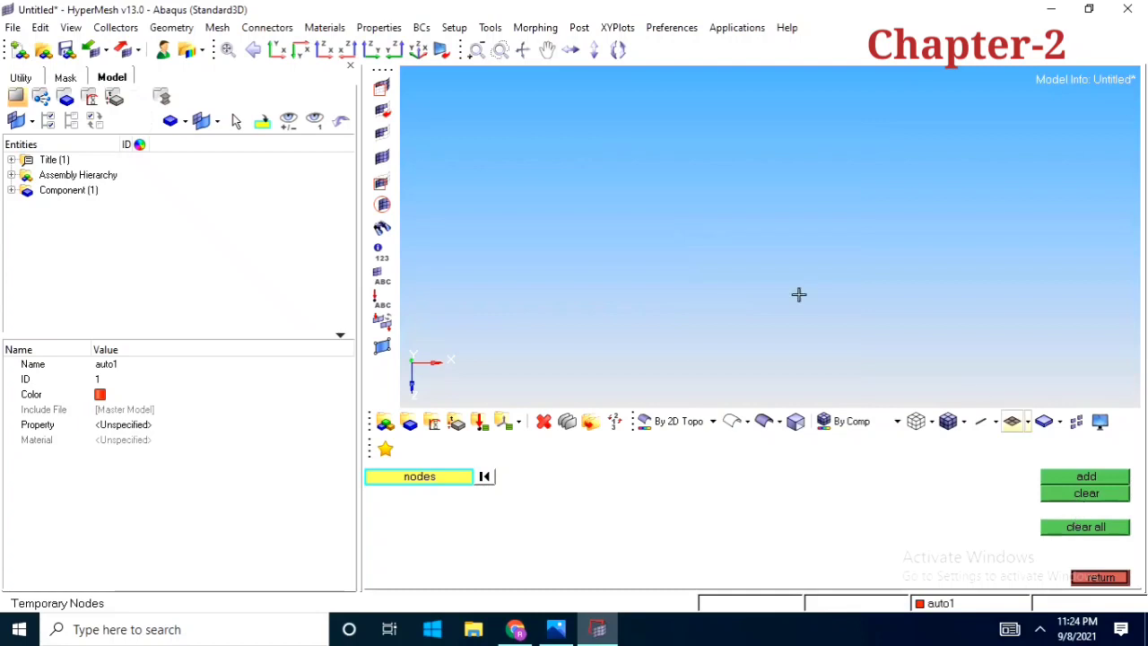
{"action": "left_click", "coordinate": [1116, 580]}
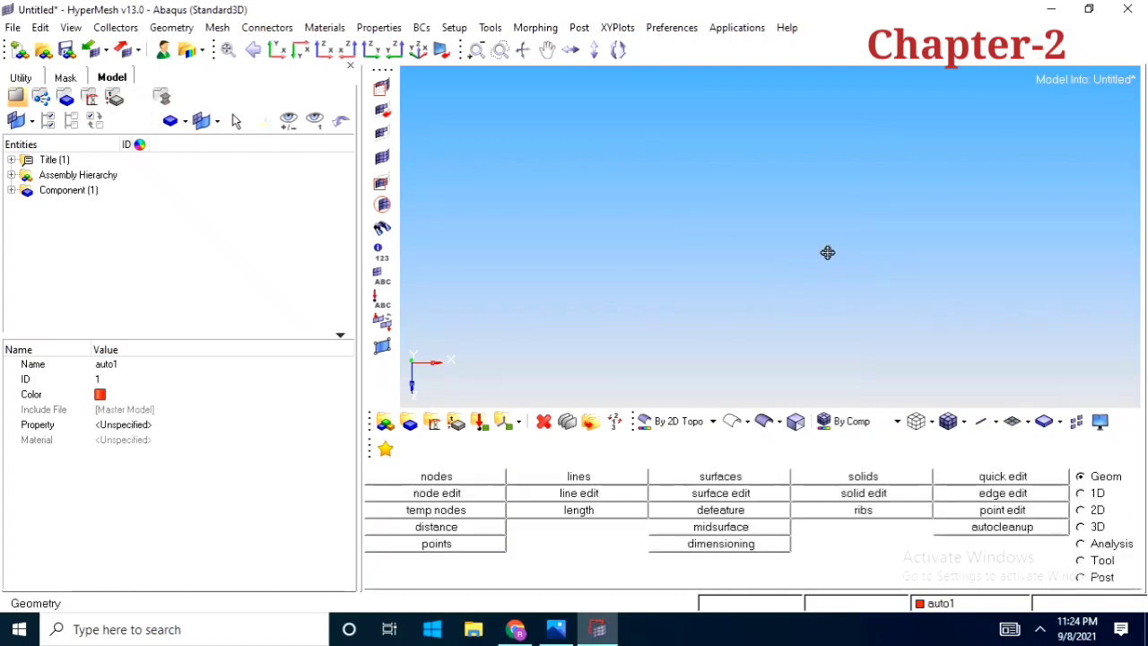
{"action": "left_click", "coordinate": [759, 475]}
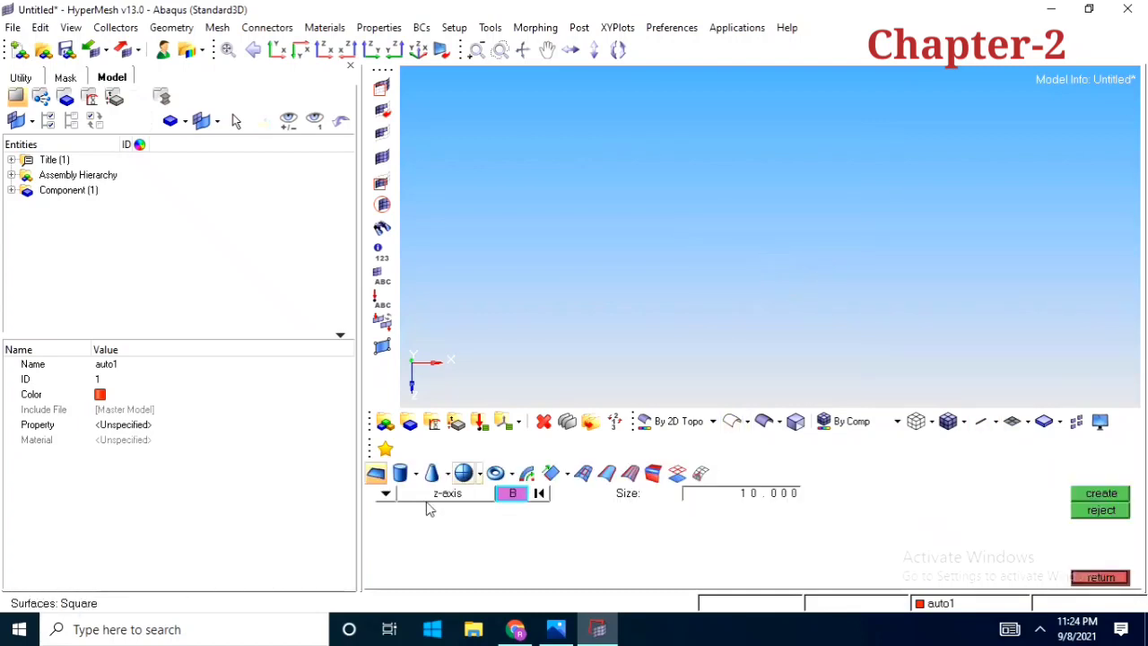
{"action": "left_click", "coordinate": [1102, 578]}
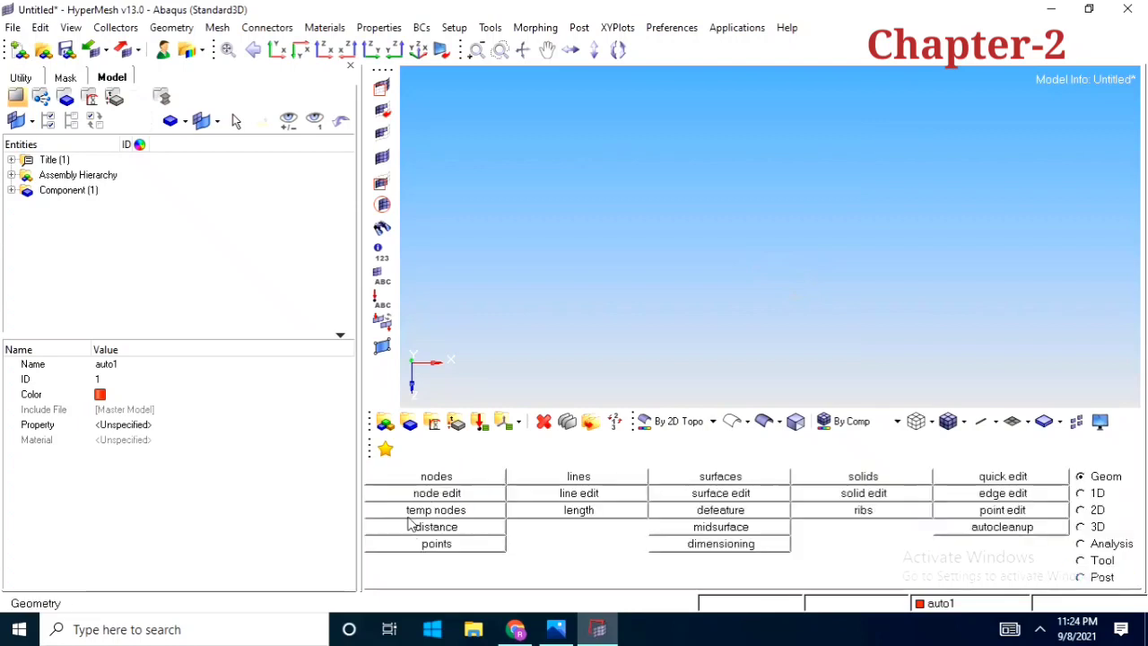
Create a node by coordinates at x 0, y 0, z 0
{"action": "left_click", "coordinate": [448, 475]}
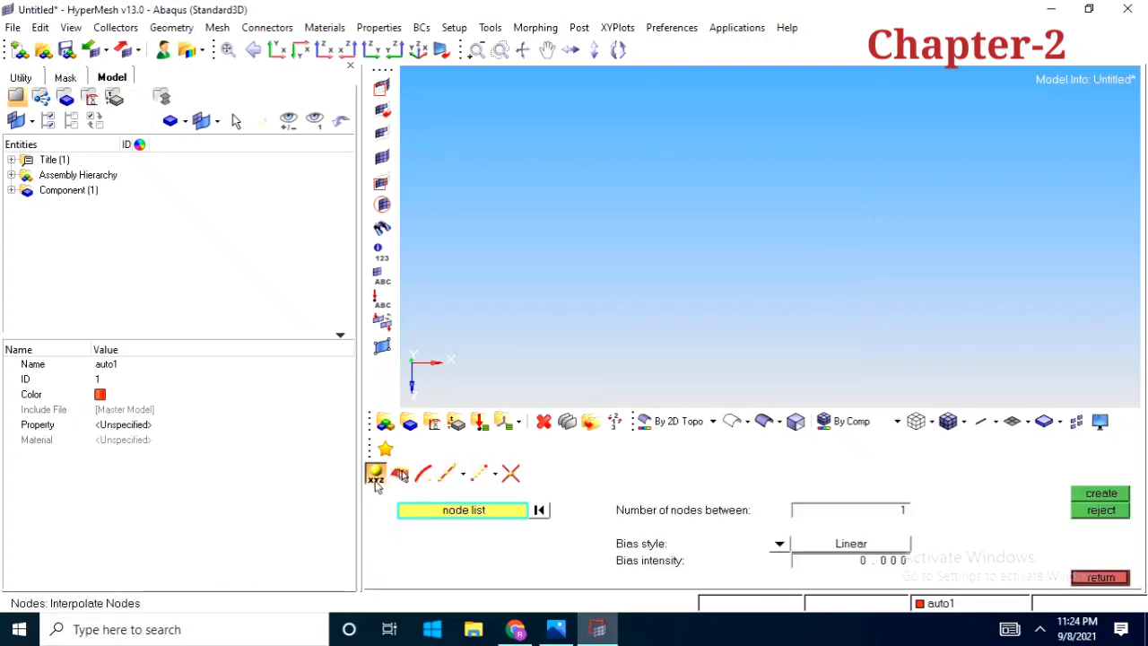
{"action": "left_click", "coordinate": [376, 473]}
{"action": "left_click", "coordinate": [583, 495]}
{"action": "type", "text": "0"}
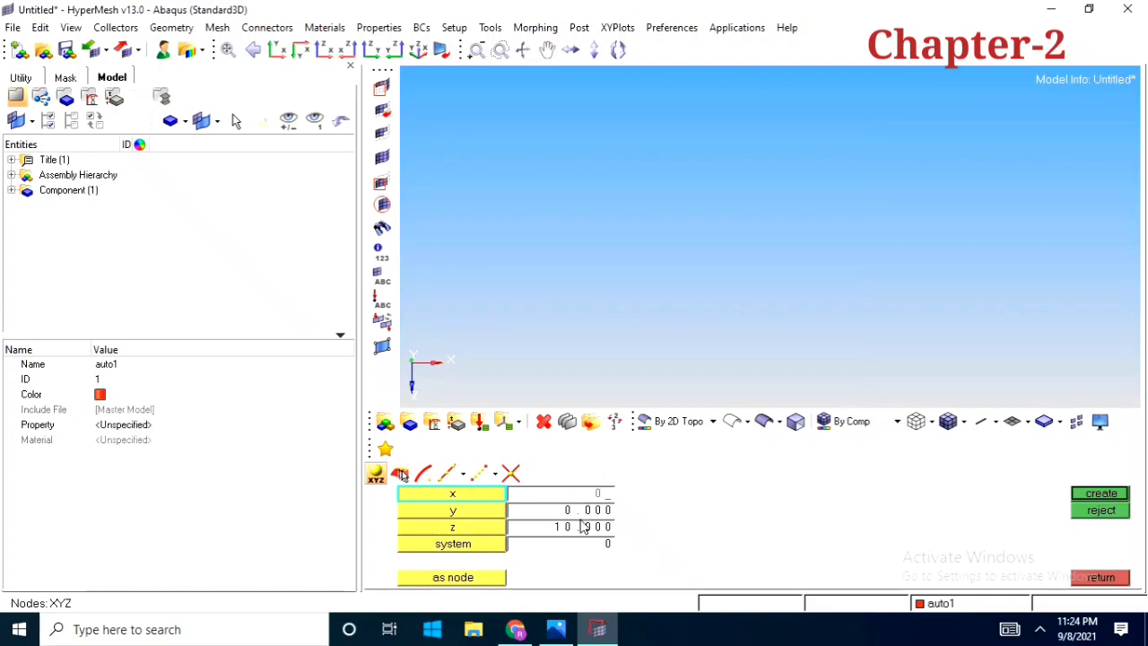
{"action": "key", "text": "Tab"}
{"action": "key", "text": "Tab"}
{"action": "type", "text": "0"}
{"action": "key", "text": "Return"}
{"action": "left_click", "coordinate": [1093, 494]}
Create a second node at x 10, y 0, z 0 and close node creation
{"action": "left_click", "coordinate": [565, 495]}
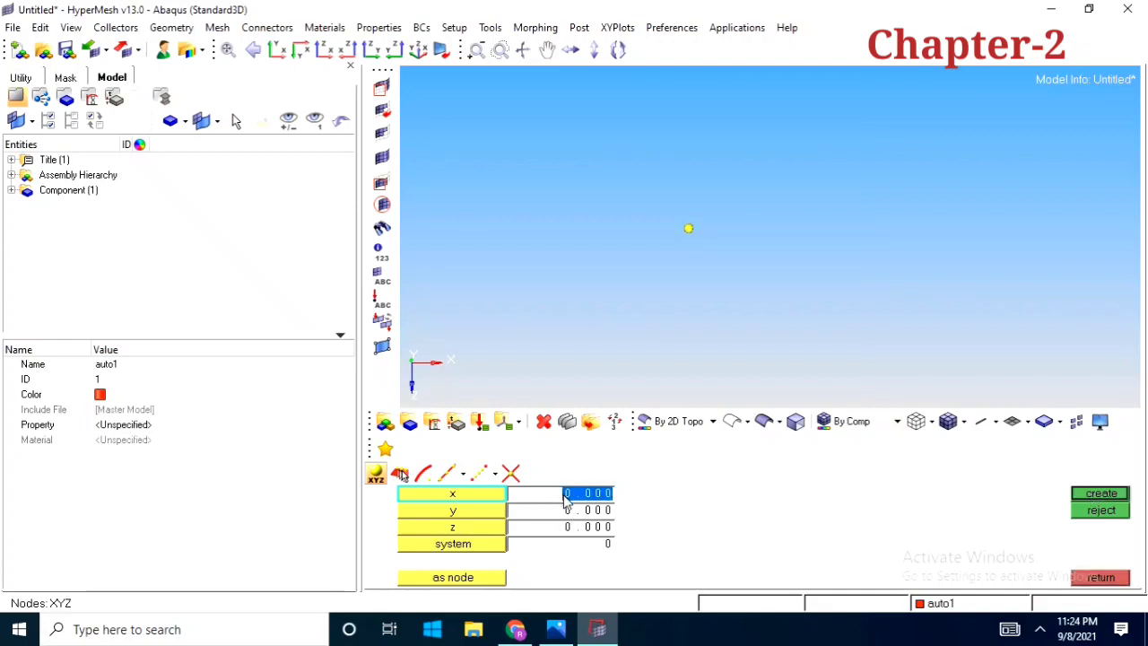
{"action": "type", "text": "10"}
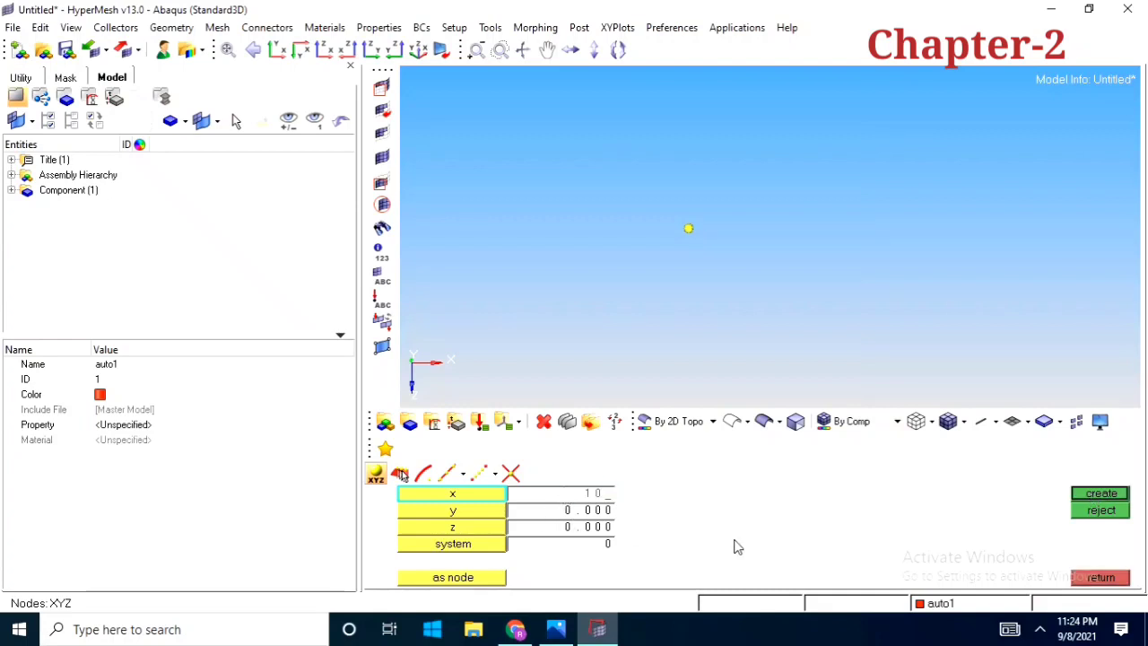
{"action": "left_click", "coordinate": [1094, 494]}
{"action": "left_click", "coordinate": [1096, 579]}
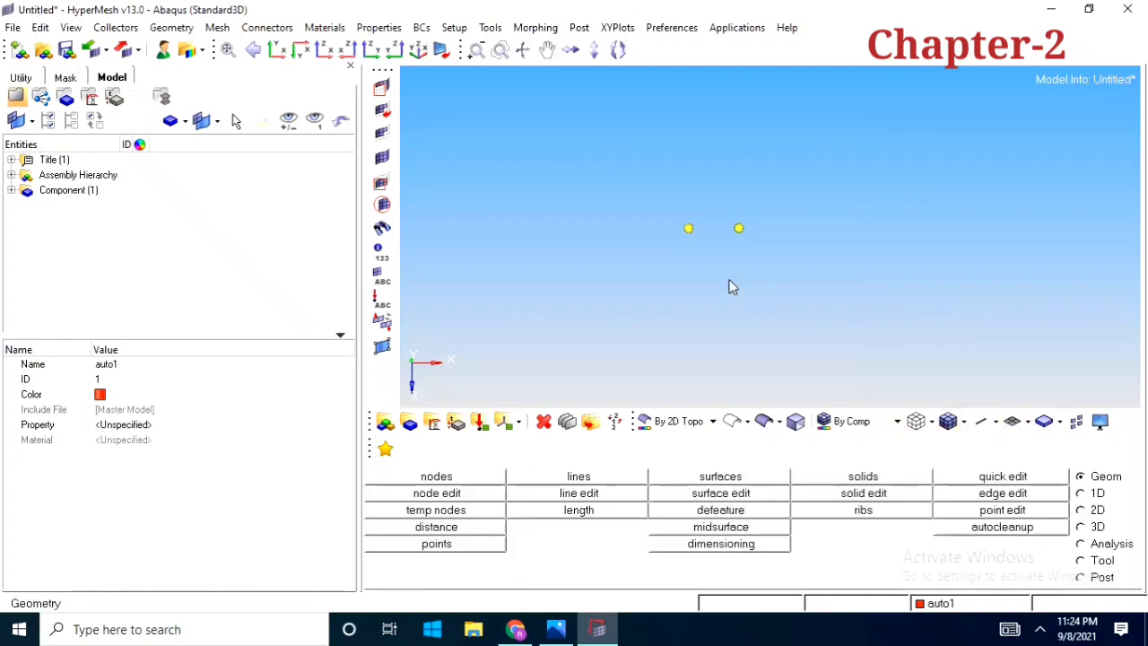
{"action": "right_click_drag", "start_coordinate": [705, 267], "coordinate": [669, 289], "text": "ctrl"}
{"action": "scroll", "coordinate": [681, 248], "scroll_direction": "up", "scroll_amount": 1, "text": "ctrl"}
{"action": "left_click_drag", "start_coordinate": [669, 289], "coordinate": [721, 315], "text": "ctrl"}
{"action": "scroll", "coordinate": [682, 249], "scroll_direction": "up", "scroll_amount": 1, "text": "ctrl"}
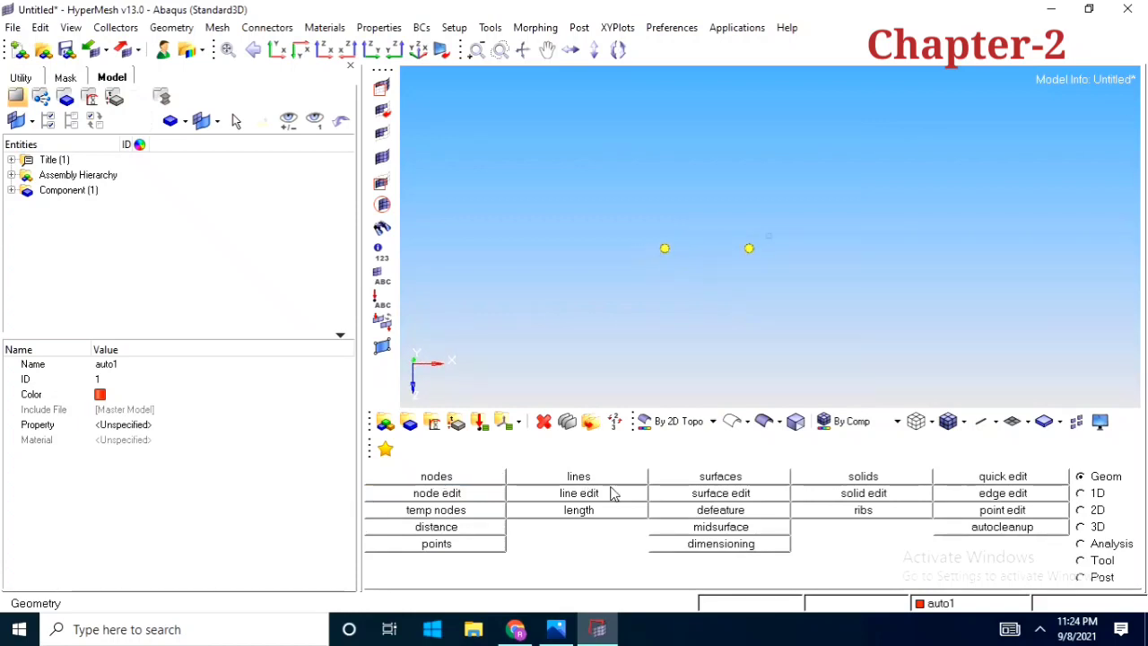
{"action": "scroll", "coordinate": [689, 283], "scroll_direction": "up", "scroll_amount": 2, "text": "ctrl"}
{"action": "right_click_drag", "start_coordinate": [686, 259], "coordinate": [686, 286], "text": "ctrl"}
{"action": "scroll", "coordinate": [693, 292], "scroll_direction": "up", "scroll_amount": 1, "text": "ctrl"}
{"action": "scroll", "coordinate": [687, 286], "scroll_direction": "down", "scroll_amount": 3, "text": "ctrl"}
Start a Square surface and set its normal direction to the y-axis
{"action": "left_click", "coordinate": [720, 477]}
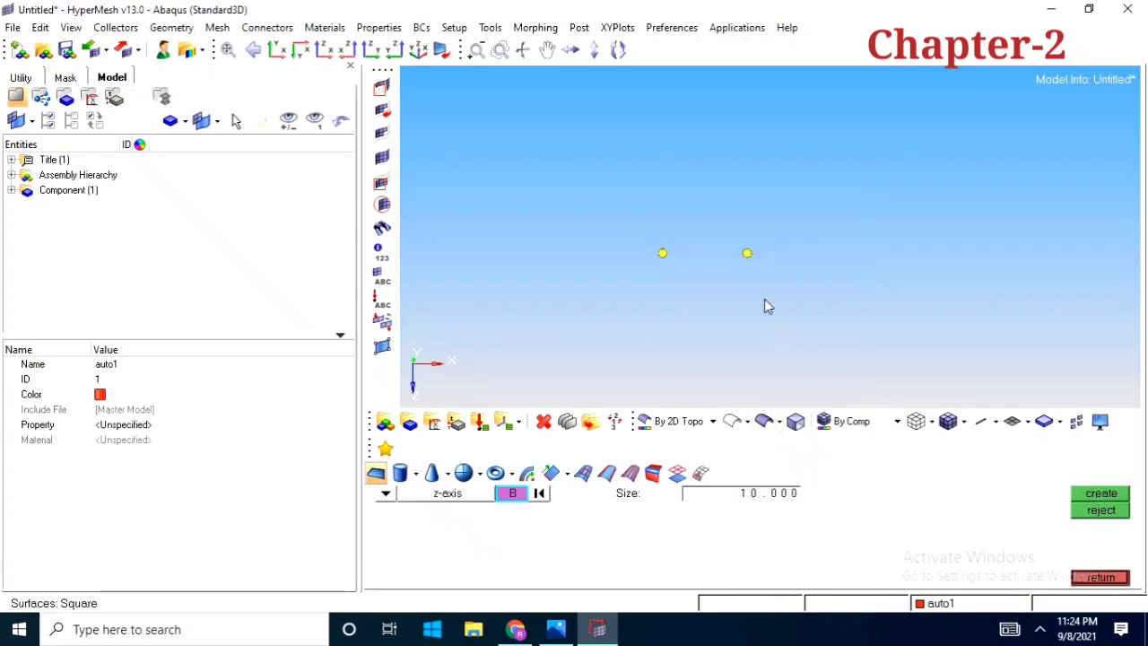
{"action": "scroll", "coordinate": [698, 263], "scroll_direction": "up", "scroll_amount": 1, "text": "ctrl"}
{"action": "right_click_drag", "start_coordinate": [698, 264], "coordinate": [764, 285], "text": "ctrl"}
{"action": "scroll", "coordinate": [795, 276], "scroll_direction": "up", "scroll_amount": 2, "text": "ctrl"}
{"action": "scroll", "coordinate": [795, 276], "scroll_direction": "down", "scroll_amount": 2, "text": "ctrl"}
{"action": "left_click", "coordinate": [795, 263]}
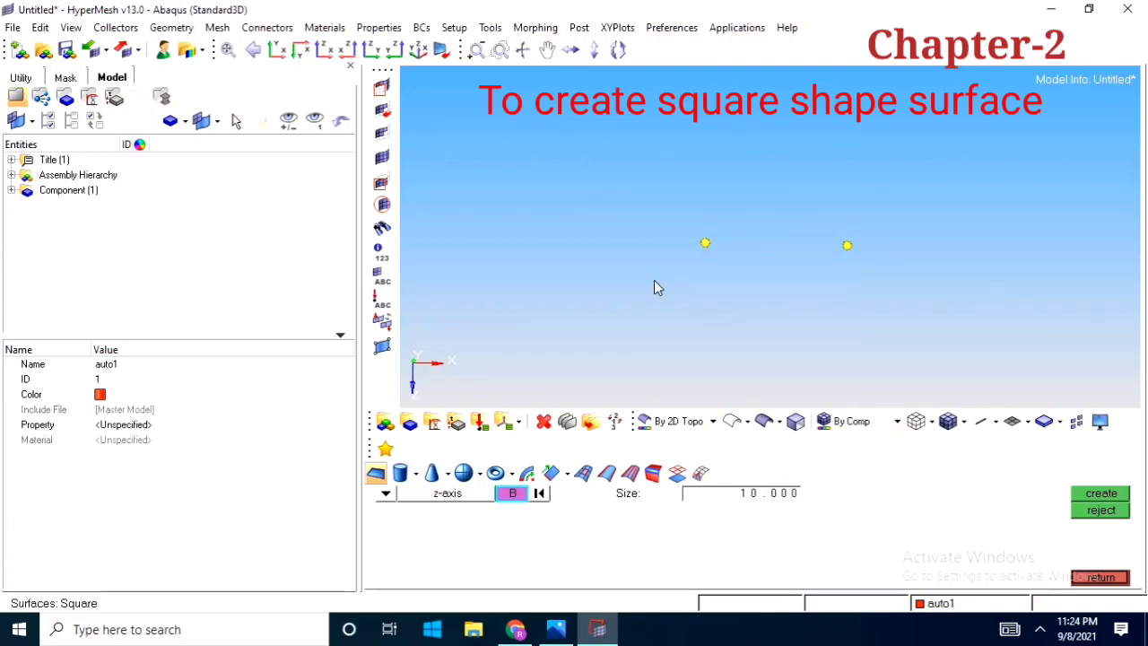
{"action": "right_click_drag", "start_coordinate": [649, 284], "coordinate": [692, 274], "text": "ctrl"}
{"action": "left_click_drag", "start_coordinate": [692, 273], "coordinate": [733, 252], "text": "ctrl"}
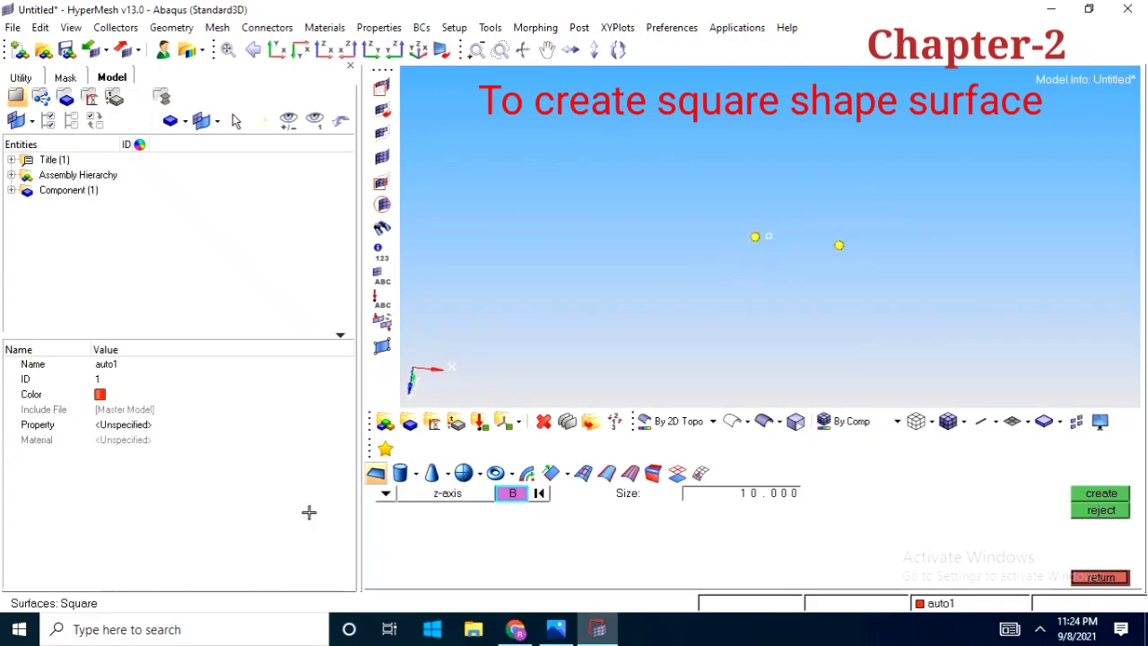
{"action": "left_click", "coordinate": [385, 494]}
{"action": "left_click", "coordinate": [440, 520]}
Create the square surface of size 10.000 with the node at the origin as its base point
{"action": "mouse_move", "coordinate": [797, 246]}
{"action": "left_mouse_down", "text": "ctrl"}
{"action": "mouse_move", "coordinate": [699, 269]}
{"action": "mouse_move", "coordinate": [752, 286]}
{"action": "mouse_move", "coordinate": [691, 291]}
{"action": "left_mouse_up", "text": "ctrl"}
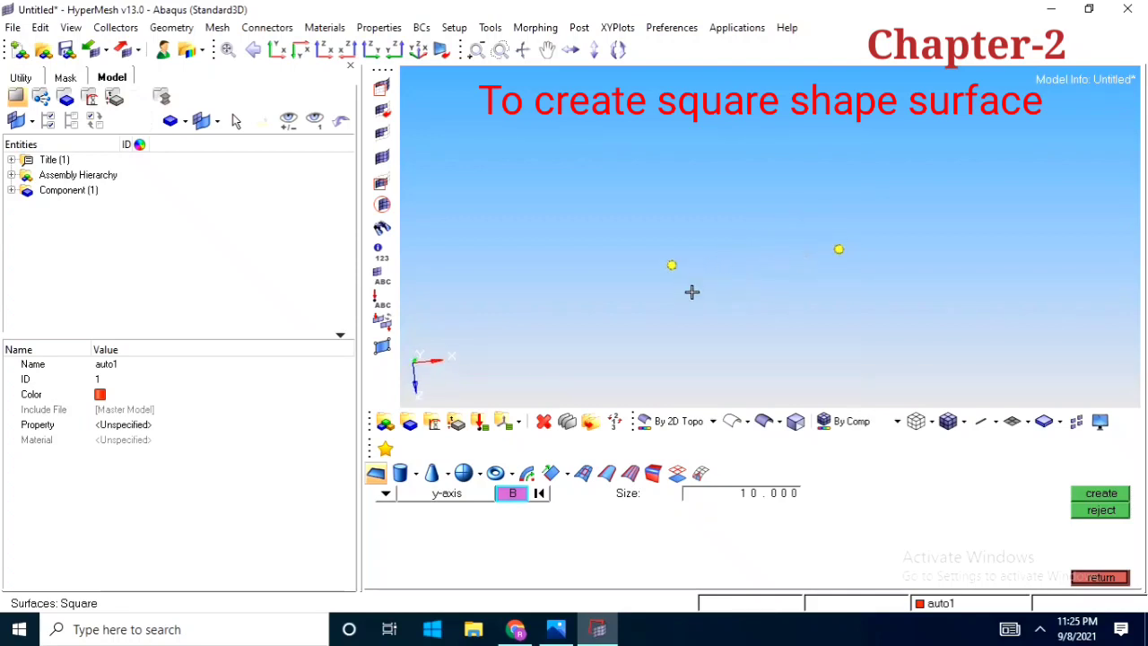
{"action": "left_click", "coordinate": [672, 267]}
{"action": "mouse_move", "coordinate": [740, 320]}
{"action": "left_mouse_down", "text": "ctrl"}
{"action": "mouse_move", "coordinate": [691, 291]}
{"action": "mouse_move", "coordinate": [786, 256]}
{"action": "mouse_move", "coordinate": [748, 287]}
{"action": "mouse_move", "coordinate": [685, 259]}
{"action": "mouse_move", "coordinate": [656, 284]}
{"action": "mouse_move", "coordinate": [710, 326]}
{"action": "mouse_move", "coordinate": [822, 259]}
{"action": "mouse_move", "coordinate": [738, 284]}
{"action": "mouse_move", "coordinate": [671, 331]}
{"action": "mouse_move", "coordinate": [782, 366]}
{"action": "mouse_move", "coordinate": [655, 282]}
{"action": "mouse_move", "coordinate": [694, 254]}
{"action": "mouse_move", "coordinate": [735, 310]}
{"action": "mouse_move", "coordinate": [721, 317]}
{"action": "left_mouse_up", "text": "ctrl"}
{"action": "left_click", "coordinate": [1101, 495]}
{"action": "scroll", "coordinate": [687, 315], "scroll_direction": "up", "scroll_amount": 2}
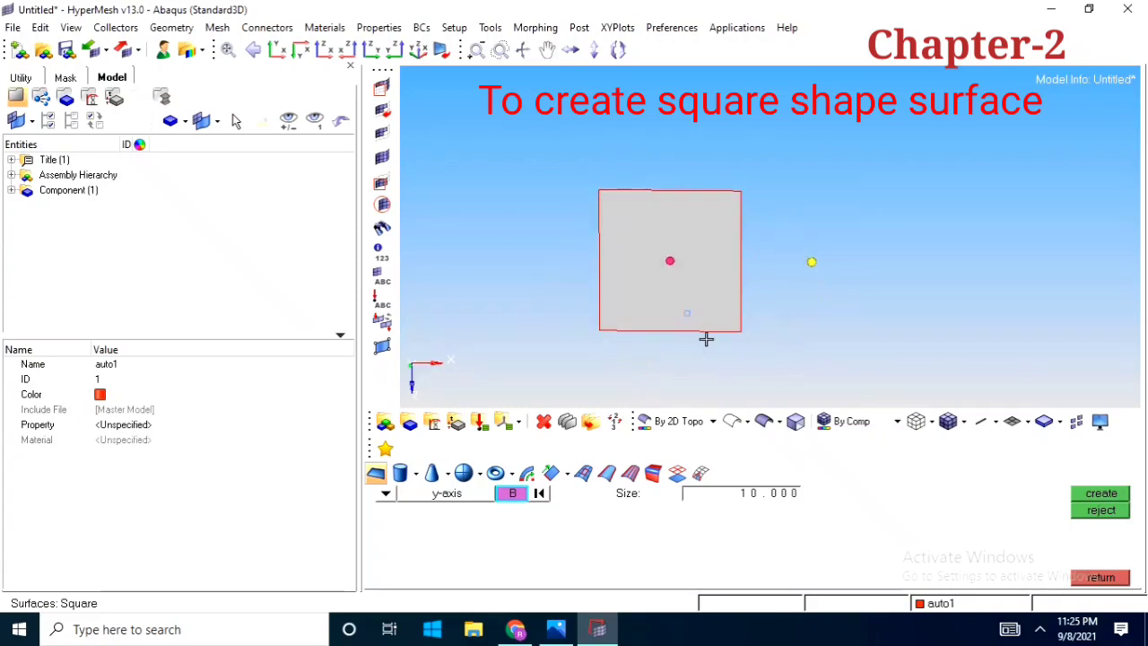
{"action": "left_click", "coordinate": [1101, 577]}
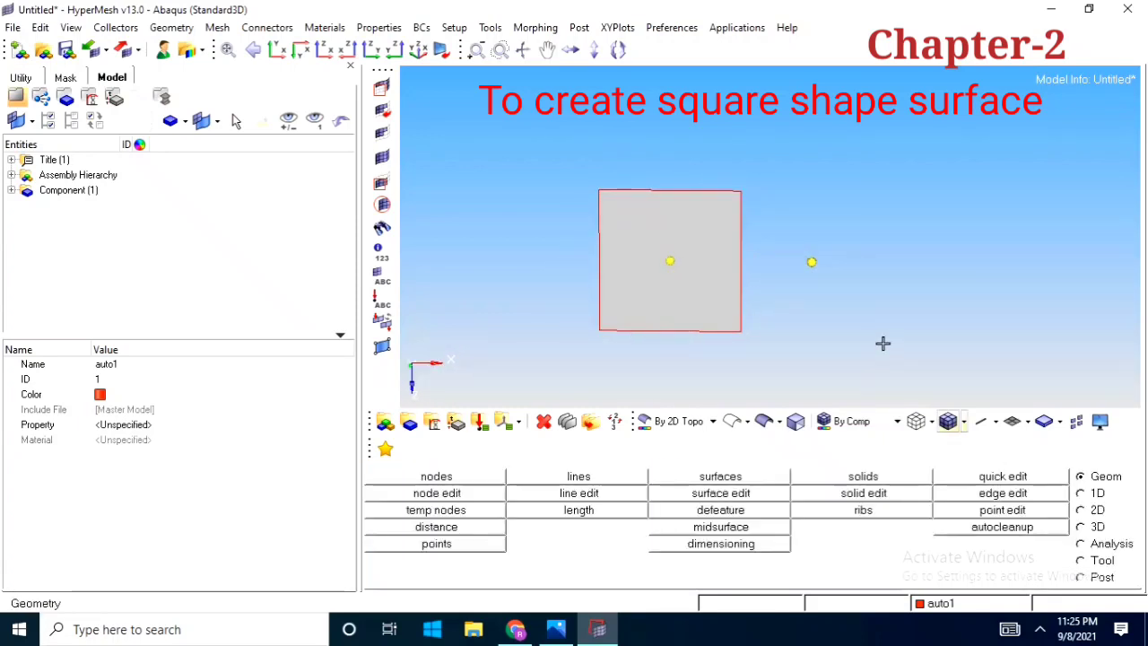
Measure the length of the square surface's bottom edge
{"action": "left_click", "coordinate": [588, 512]}
{"action": "left_click", "coordinate": [665, 330]}
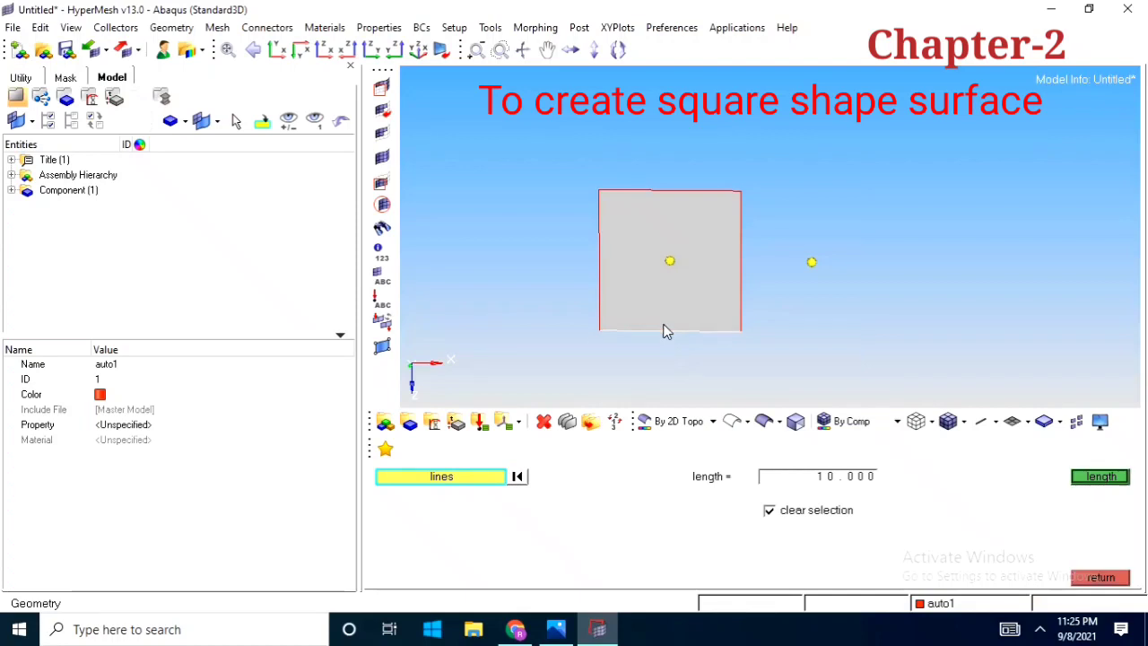
{"action": "left_click", "coordinate": [1122, 484]}
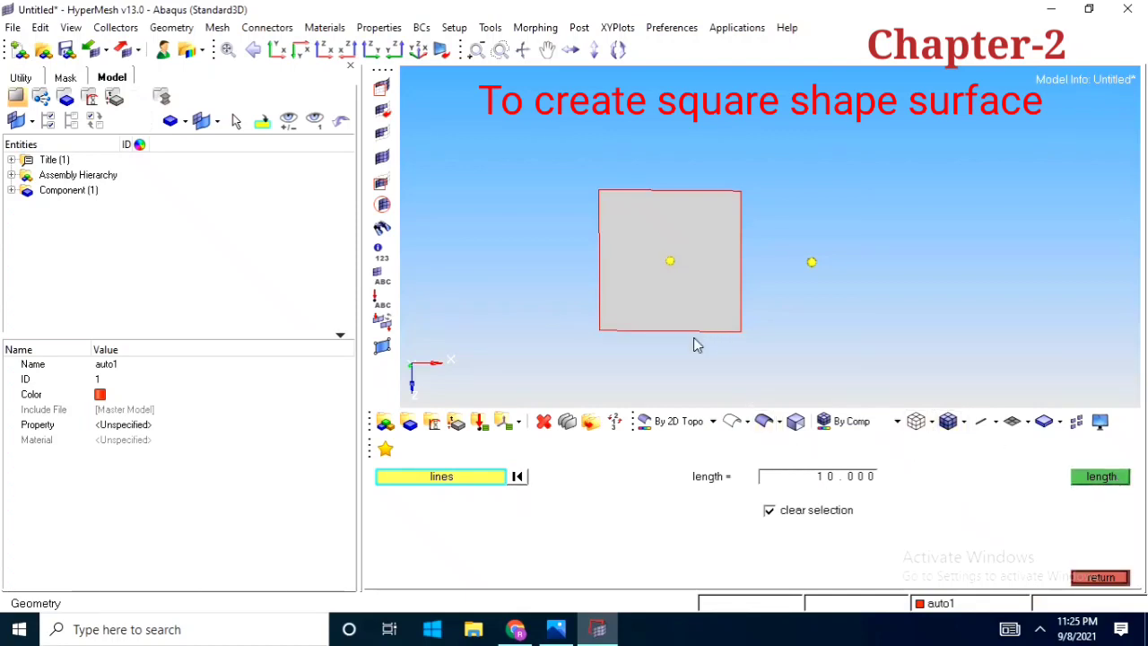
{"action": "scroll", "coordinate": [682, 339], "scroll_direction": "up", "scroll_amount": 2}
{"action": "scroll", "coordinate": [782, 387], "scroll_direction": "down", "scroll_amount": 2}
{"action": "scroll", "coordinate": [781, 387], "scroll_direction": "down", "scroll_amount": 1}
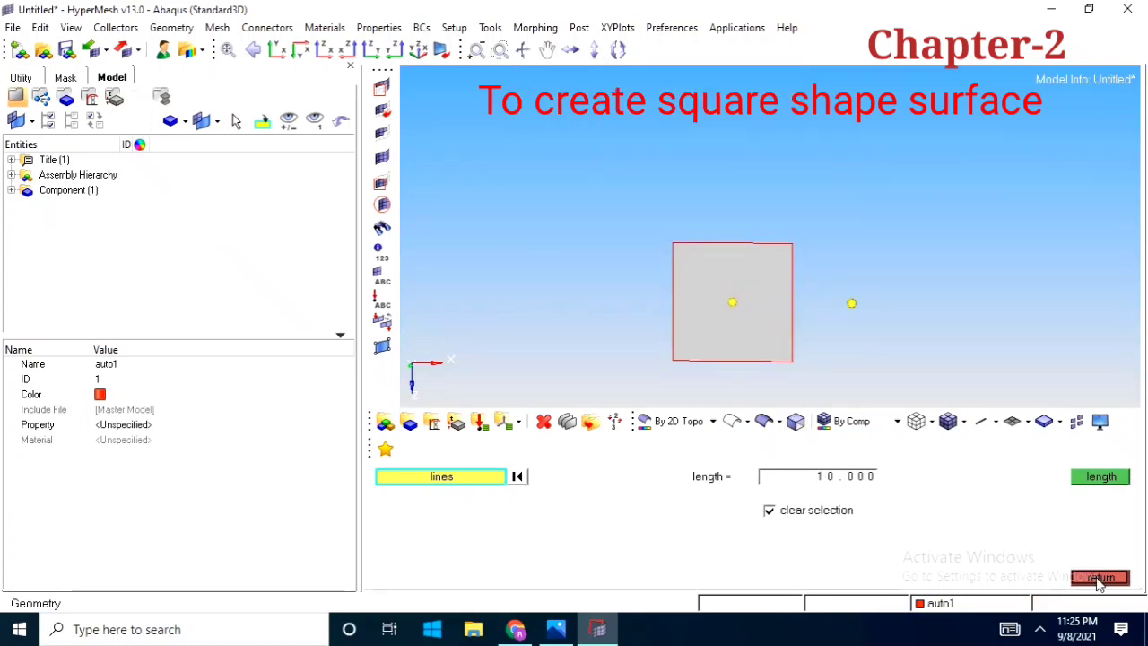
{"action": "left_click", "coordinate": [1100, 578]}
Open the Cylinder Full surface creation tool
{"action": "scroll", "coordinate": [755, 327], "scroll_direction": "down", "scroll_amount": 2}
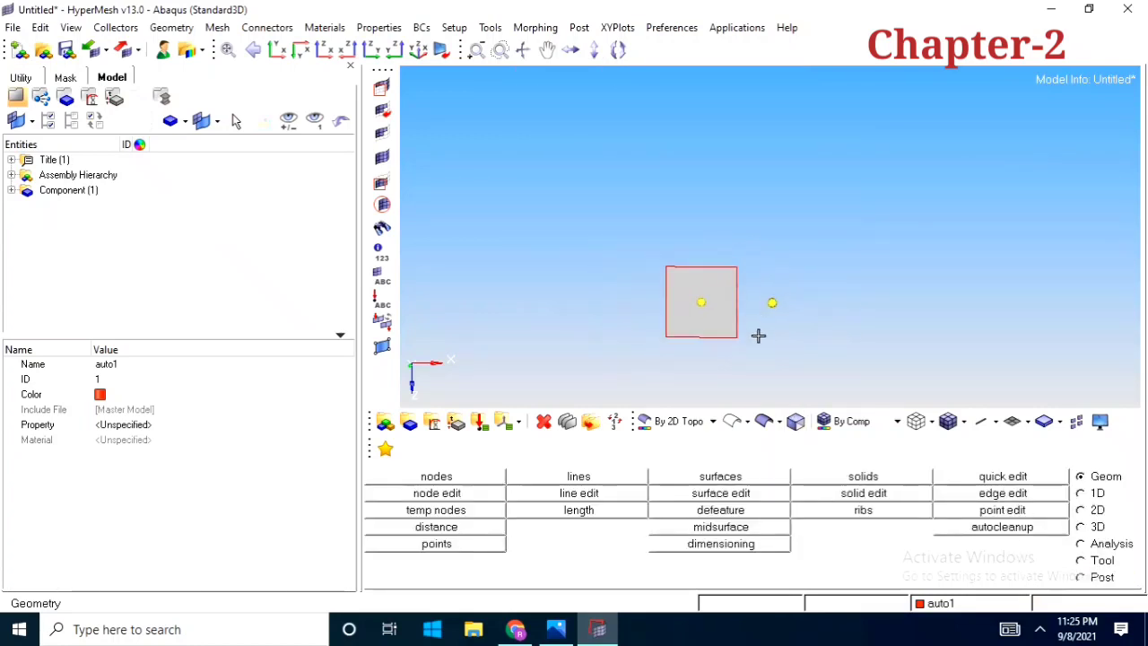
{"action": "left_click", "coordinate": [742, 479]}
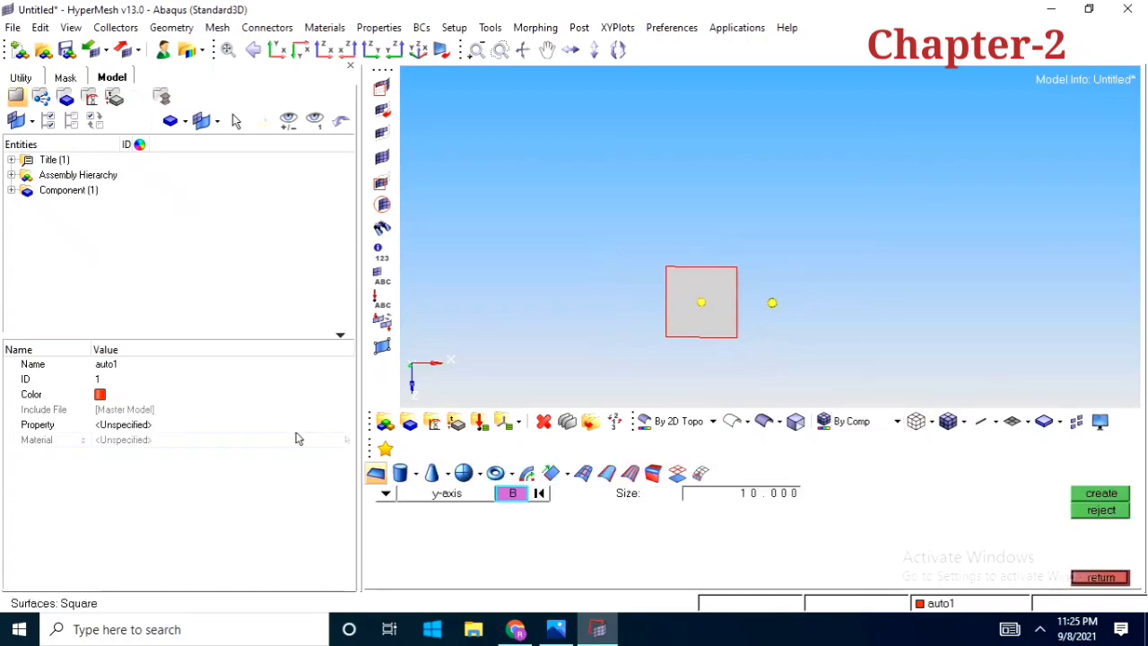
{"action": "left_click", "coordinate": [400, 473]}
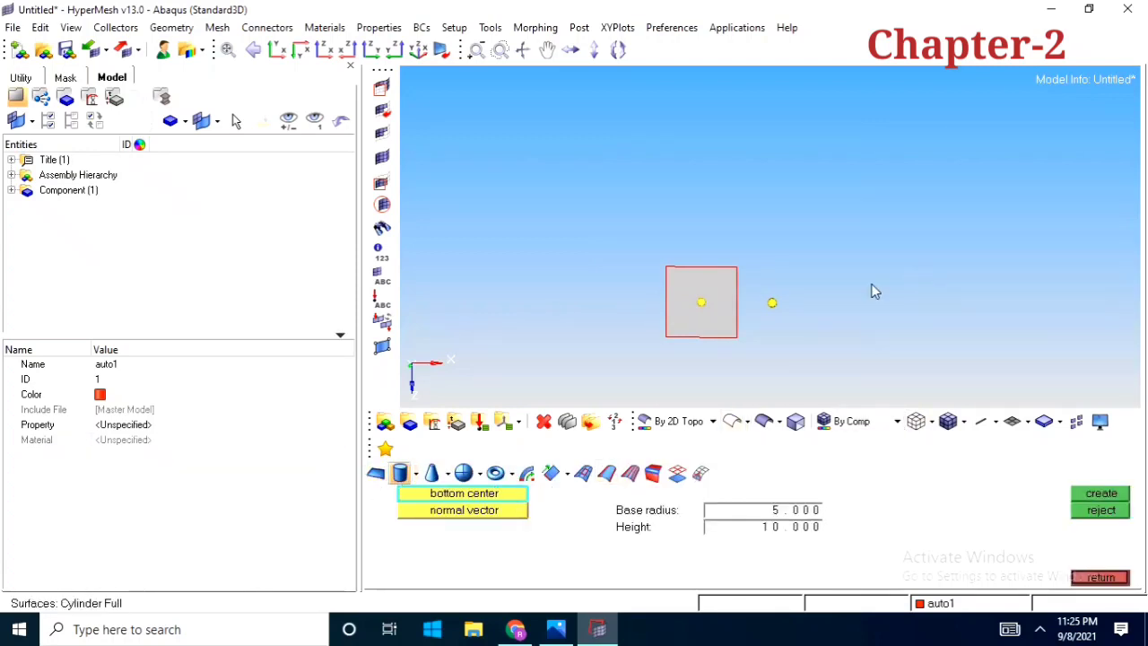
{"action": "scroll", "coordinate": [714, 334], "scroll_direction": "down", "scroll_amount": 2}
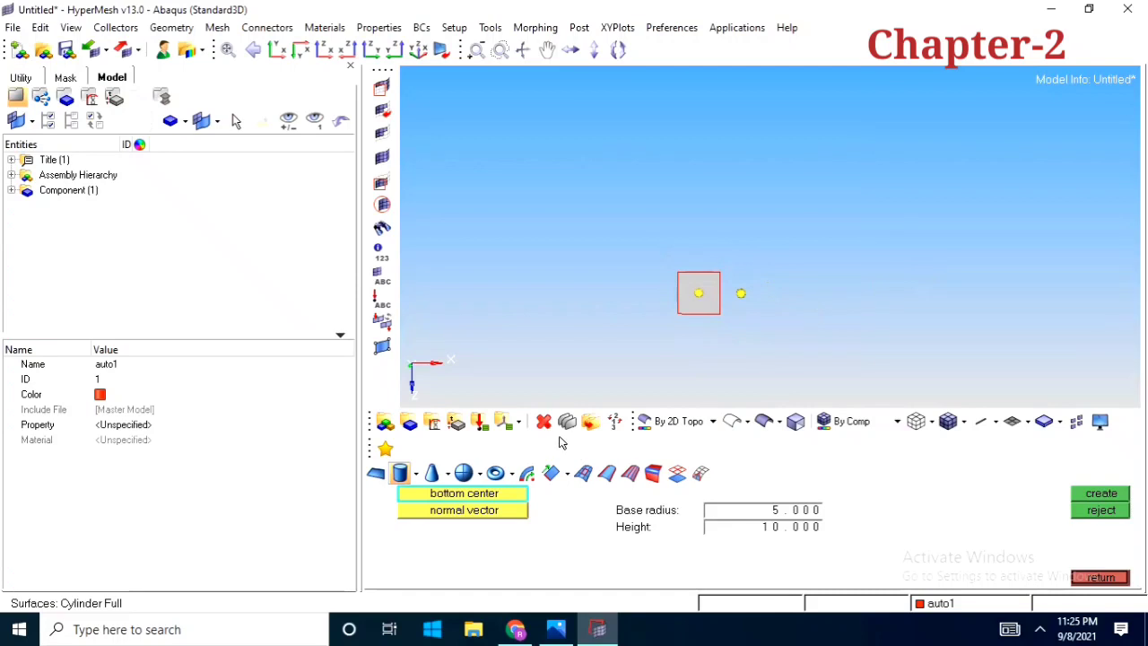
Delete the square surface, keeping the two nodes
{"action": "left_click", "coordinate": [543, 422]}
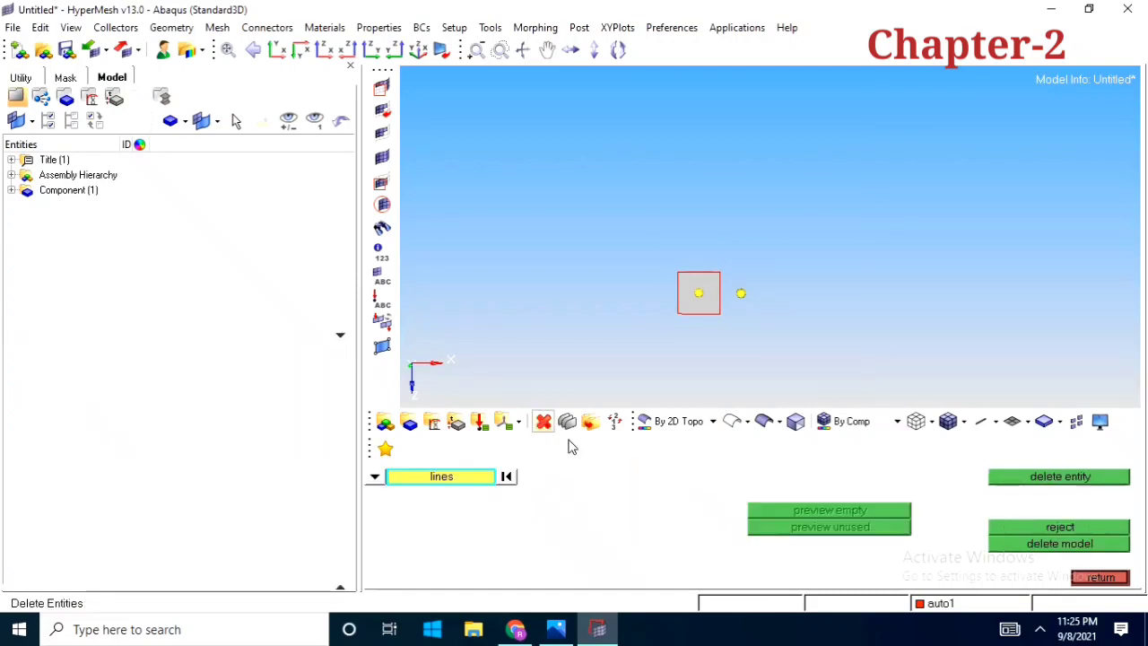
{"action": "left_click", "coordinate": [376, 479]}
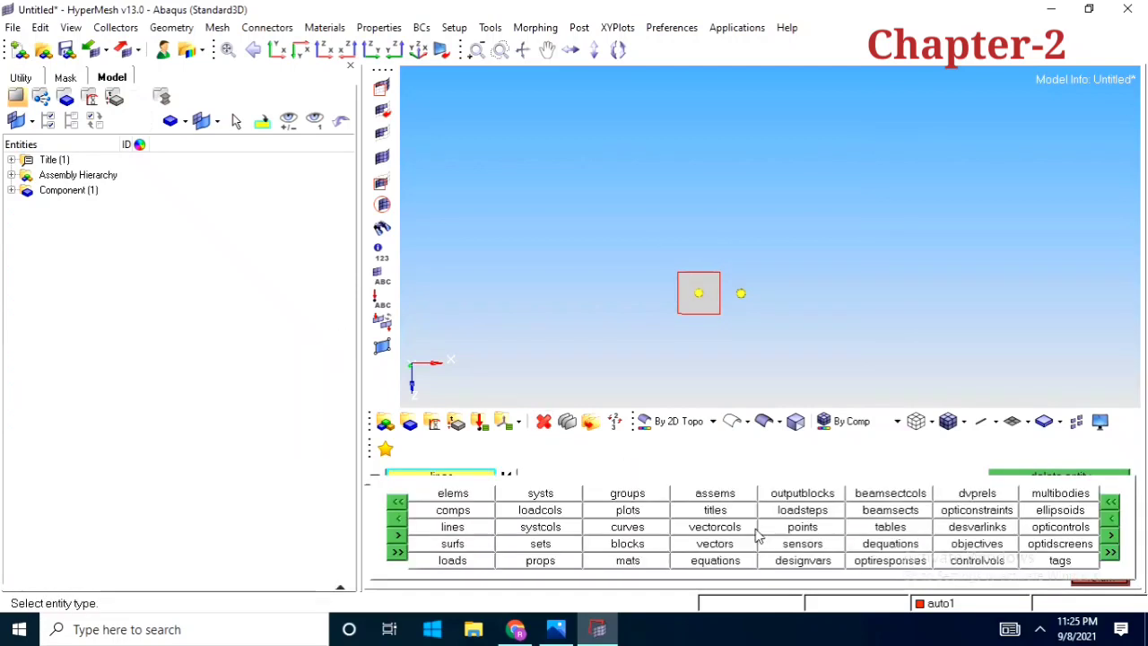
{"action": "left_click", "coordinate": [450, 545]}
{"action": "left_click", "coordinate": [698, 294]}
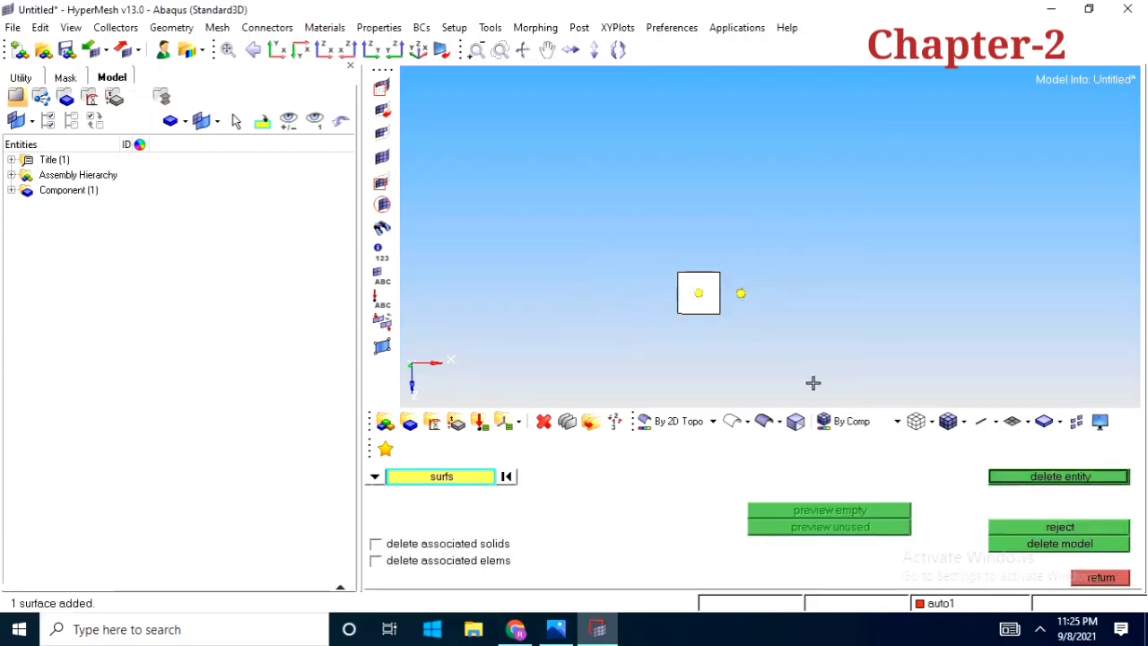
{"action": "left_click", "coordinate": [1025, 478]}
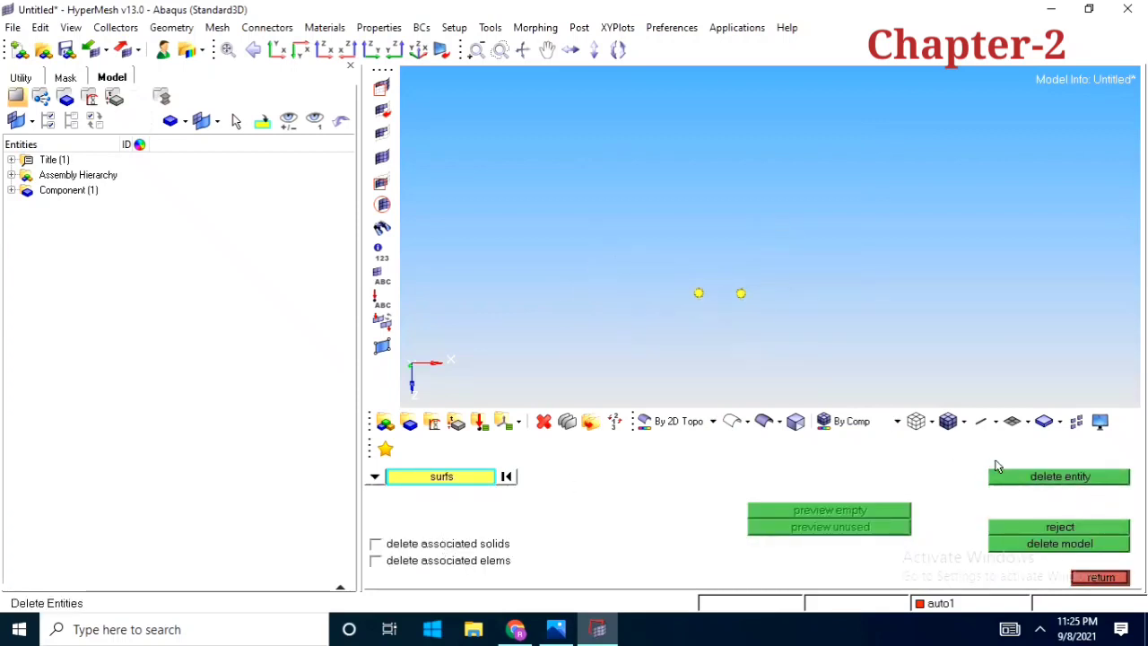
{"action": "left_click", "coordinate": [1072, 577]}
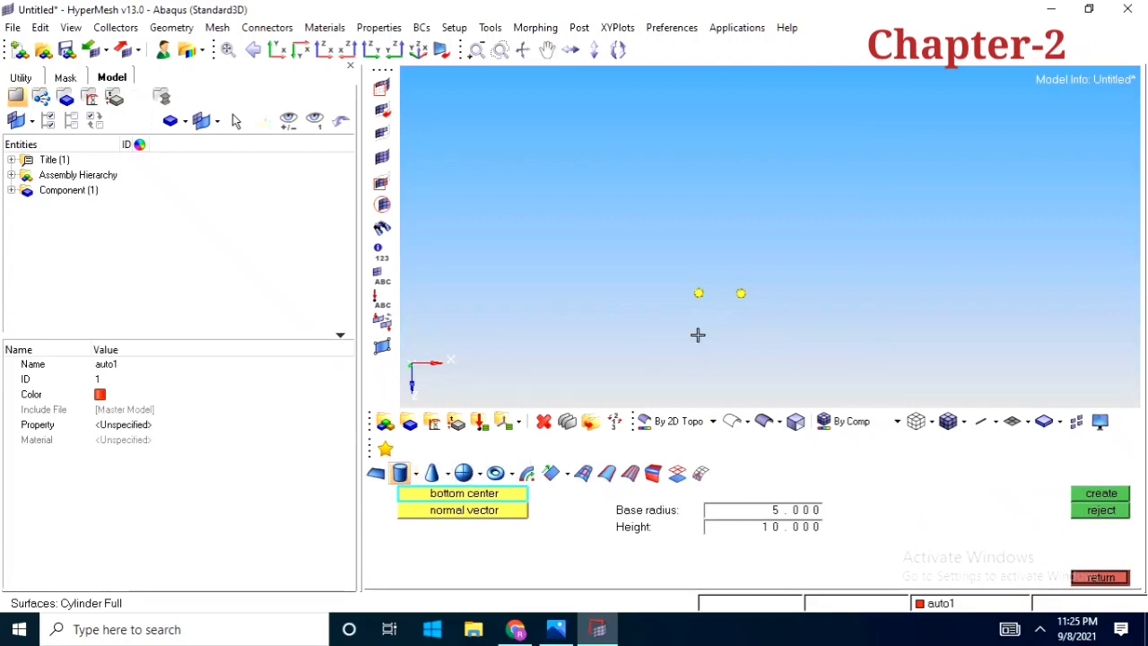
Create a full cylinder surface with base radius 5 and height 10, based at the origin node and directed toward the x-axis node
{"action": "scroll", "coordinate": [731, 333], "scroll_direction": "up", "scroll_amount": 3, "text": "ctrl"}
{"action": "right_click_drag", "start_coordinate": [724, 345], "coordinate": [739, 343], "text": "ctrl"}
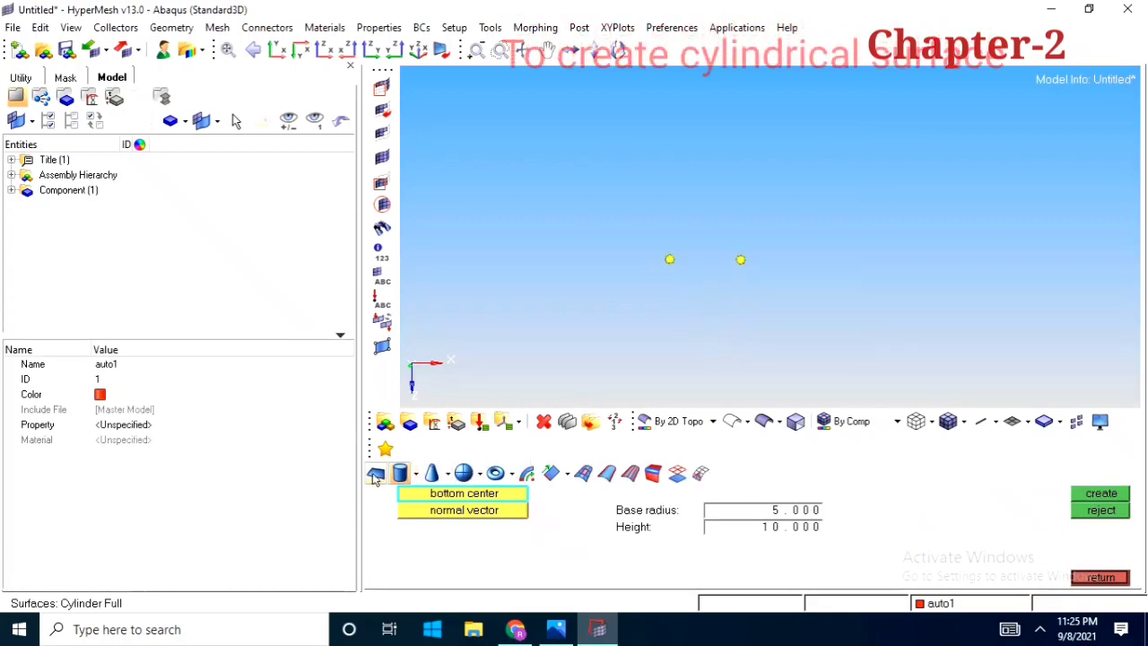
{"action": "left_click", "coordinate": [670, 260]}
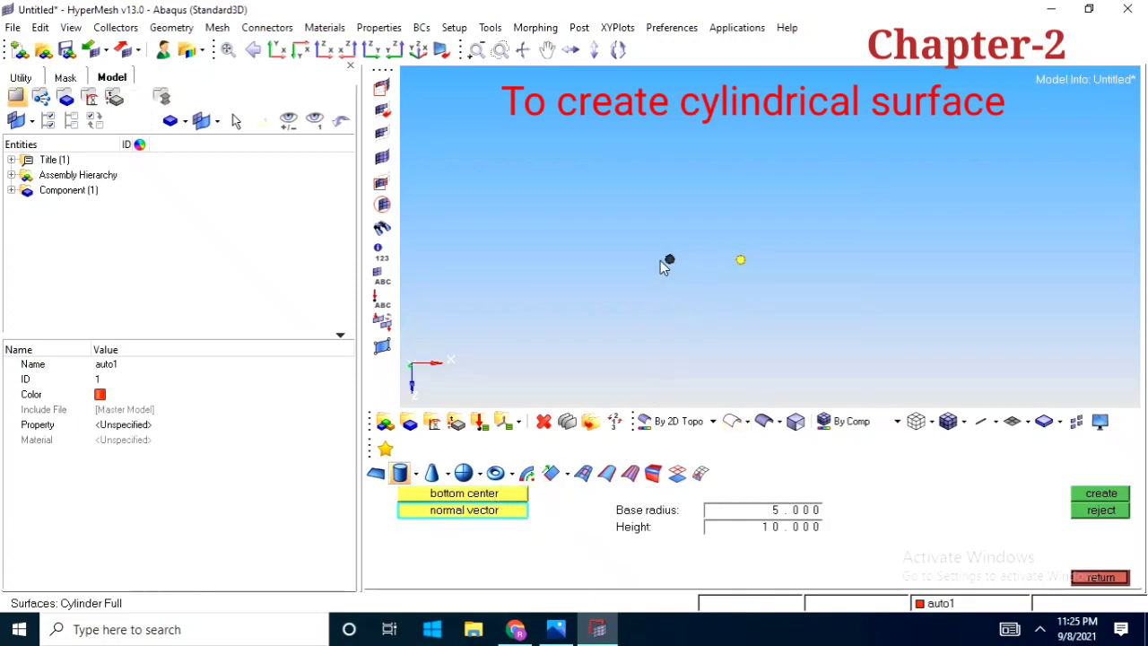
{"action": "left_click", "coordinate": [741, 261]}
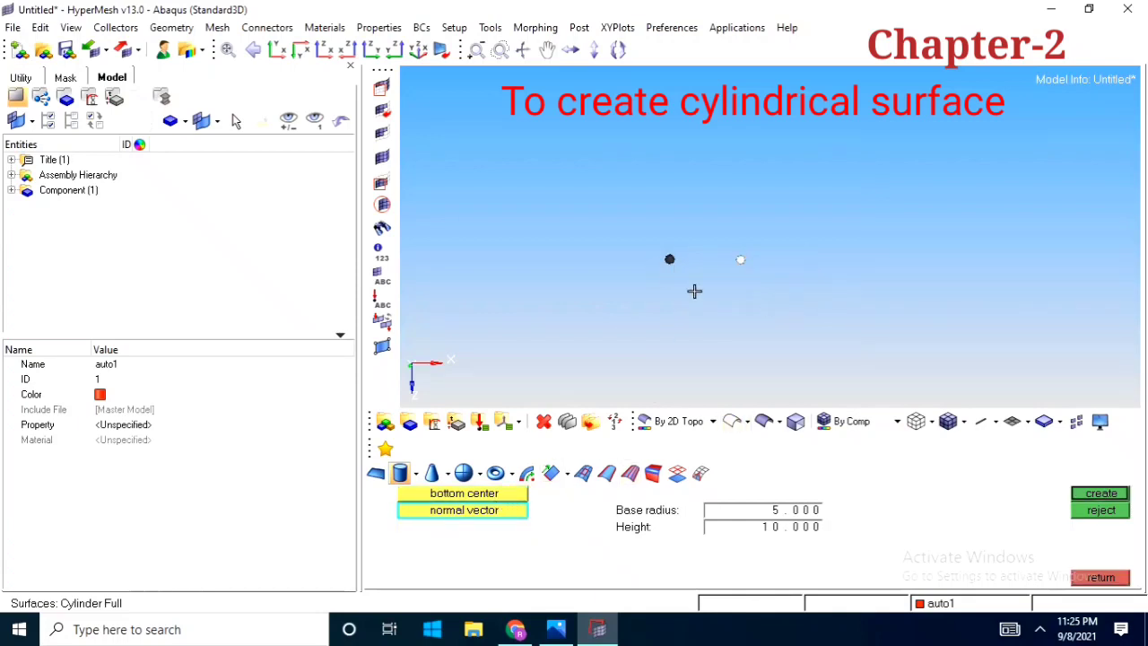
{"action": "left_click", "coordinate": [788, 516]}
{"action": "type", "text": "5"}
{"action": "left_click", "coordinate": [789, 531]}
{"action": "type", "text": "10"}
{"action": "left_click", "coordinate": [1102, 495]}
Inspect the cylinder surface from several angles and reject it
{"action": "mouse_move", "coordinate": [691, 275]}
{"action": "left_mouse_down", "text": "ctrl"}
{"action": "mouse_move", "coordinate": [862, 258]}
{"action": "mouse_move", "coordinate": [604, 340]}
{"action": "left_mouse_up", "text": "ctrl"}
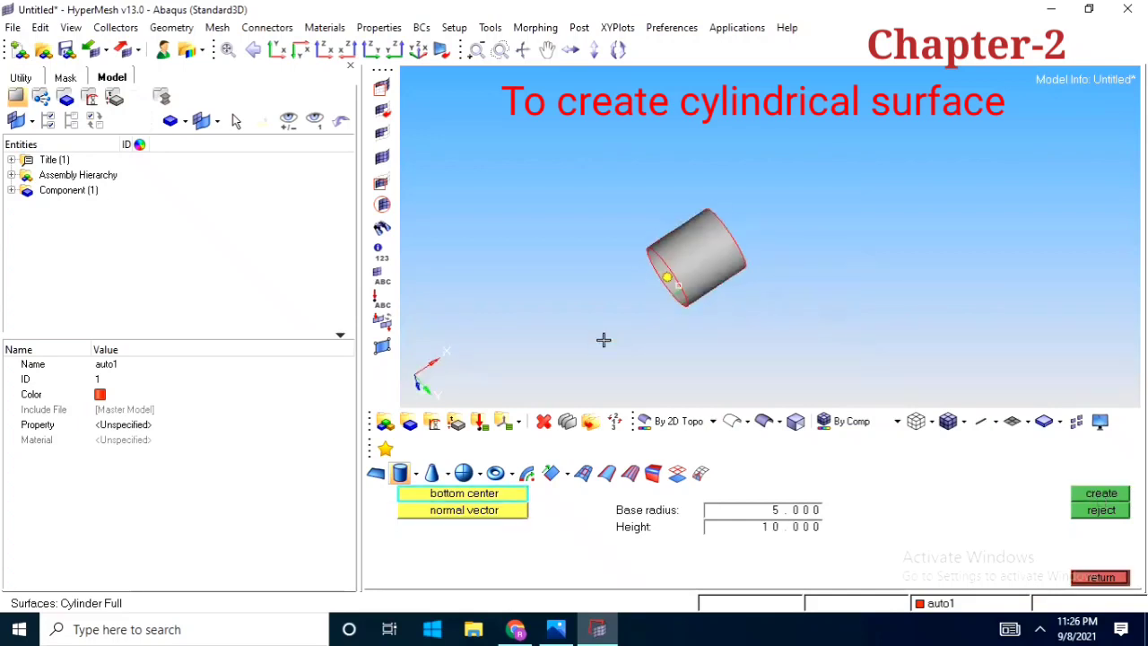
{"action": "scroll", "coordinate": [674, 266], "scroll_direction": "up", "scroll_amount": 4, "text": "ctrl"}
{"action": "mouse_move", "coordinate": [690, 274]}
{"action": "left_mouse_down", "text": "ctrl"}
{"action": "mouse_move", "coordinate": [733, 249]}
{"action": "mouse_move", "coordinate": [690, 269]}
{"action": "mouse_move", "coordinate": [851, 305]}
{"action": "mouse_move", "coordinate": [817, 248]}
{"action": "mouse_move", "coordinate": [705, 285]}
{"action": "mouse_move", "coordinate": [789, 241]}
{"action": "mouse_move", "coordinate": [887, 261]}
{"action": "mouse_move", "coordinate": [725, 277]}
{"action": "mouse_move", "coordinate": [699, 261]}
{"action": "mouse_move", "coordinate": [713, 269]}
{"action": "left_mouse_up", "text": "ctrl"}
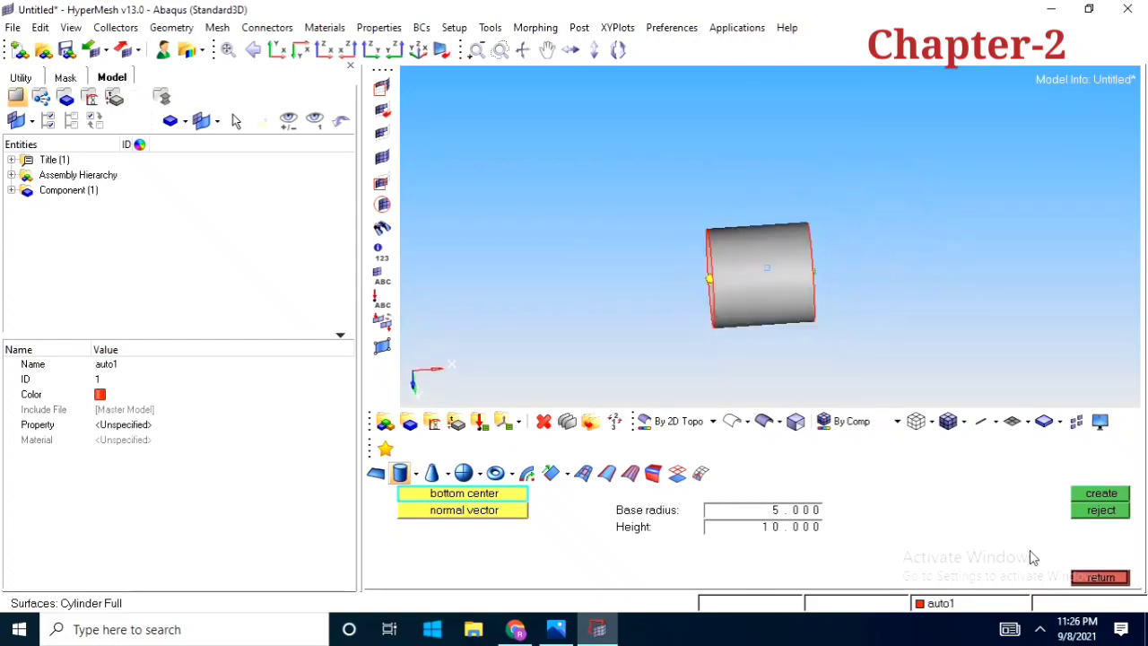
{"action": "left_click", "coordinate": [1101, 510]}
Create a full cone surface with top radius 7, base radius 5 and height 10, based at the origin node and directed along x
{"action": "left_click", "coordinate": [432, 472]}
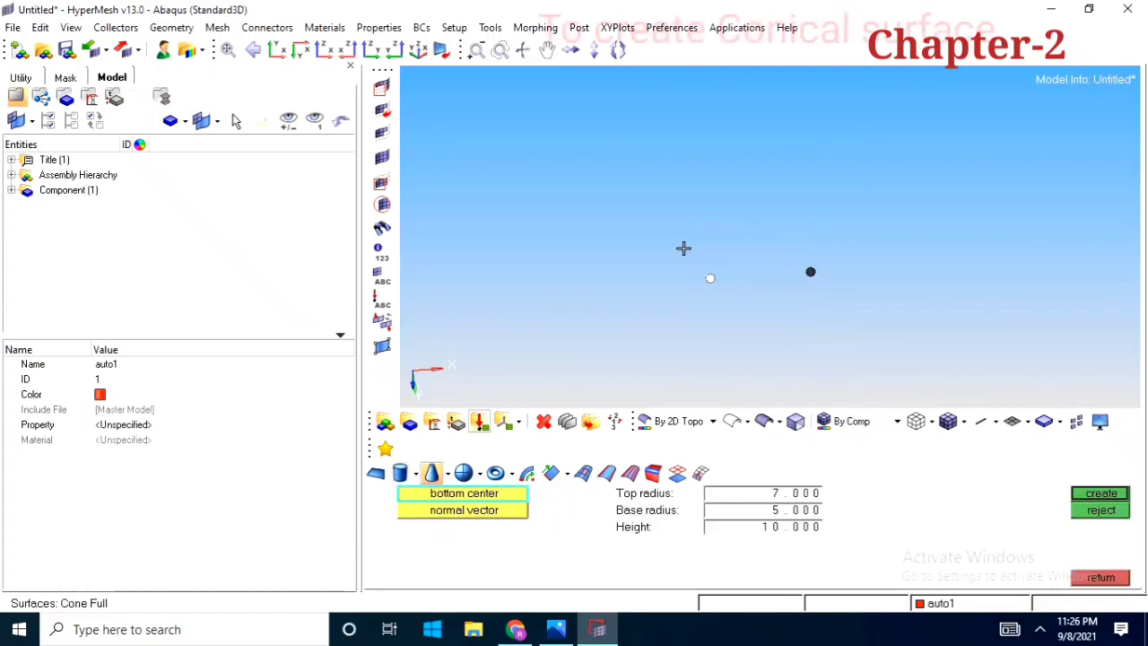
{"action": "left_click_drag", "start_coordinate": [828, 260], "coordinate": [792, 272], "text": "ctrl"}
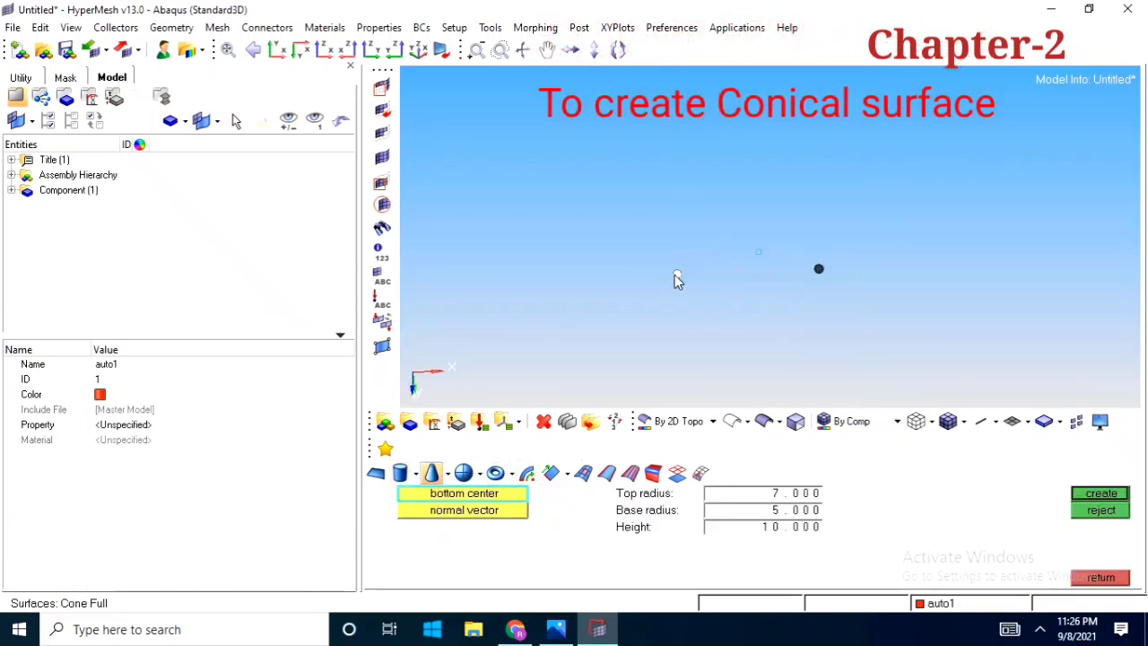
{"action": "left_click", "coordinate": [677, 276]}
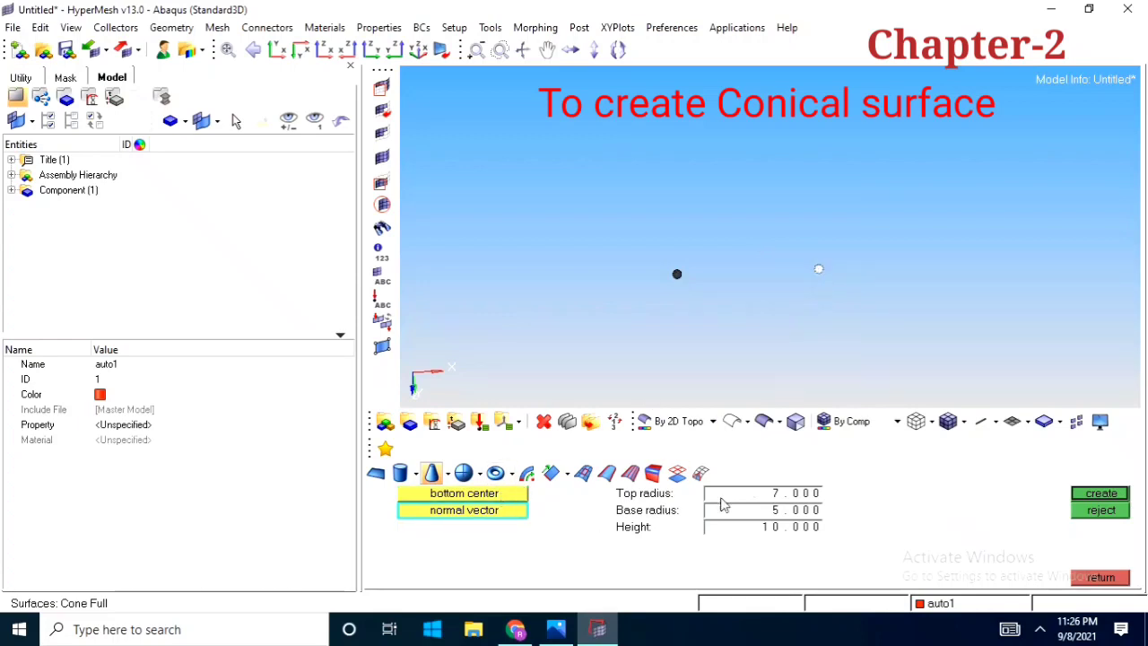
{"action": "left_click", "coordinate": [786, 493]}
{"action": "type", "text": "7"}
{"action": "left_click", "coordinate": [791, 510]}
{"action": "type", "text": "5"}
{"action": "left_click", "coordinate": [790, 528]}
{"action": "type", "text": "10"}
{"action": "left_click", "coordinate": [1108, 499]}
Inspect the conical surface from both ends and reject it
{"action": "mouse_move", "coordinate": [738, 299]}
{"action": "left_mouse_down", "text": "ctrl"}
{"action": "mouse_move", "coordinate": [823, 300]}
{"action": "mouse_move", "coordinate": [719, 303]}
{"action": "left_mouse_up", "text": "ctrl"}
{"action": "left_click_drag", "start_coordinate": [686, 245], "coordinate": [746, 248], "text": "ctrl"}
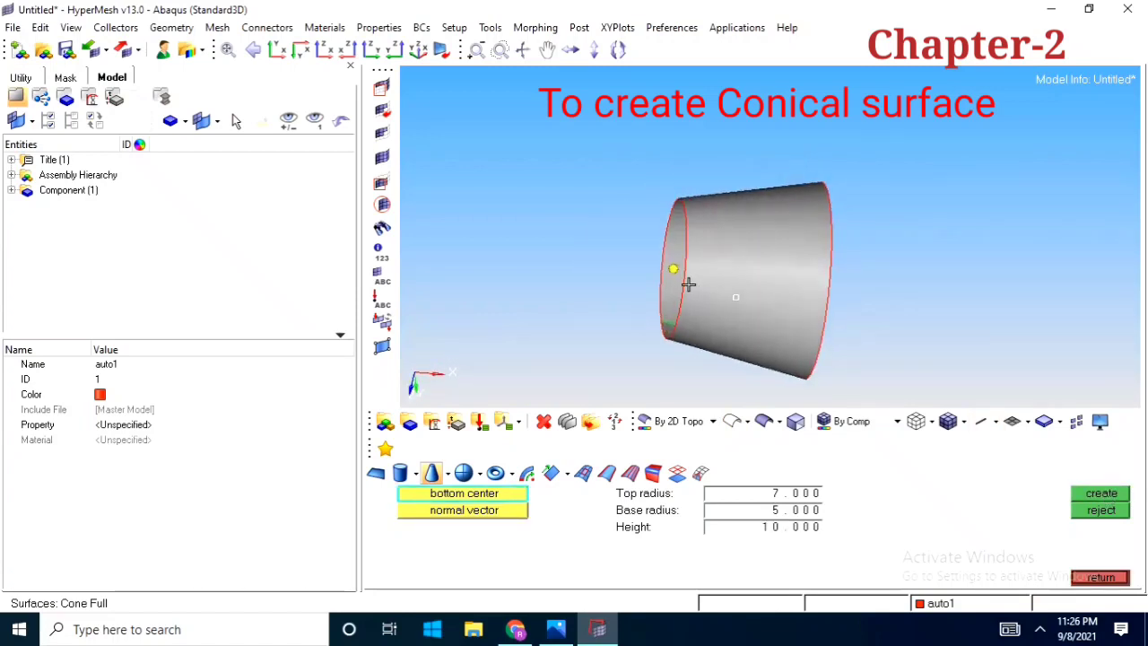
{"action": "left_click_drag", "start_coordinate": [688, 283], "coordinate": [797, 295], "text": "ctrl"}
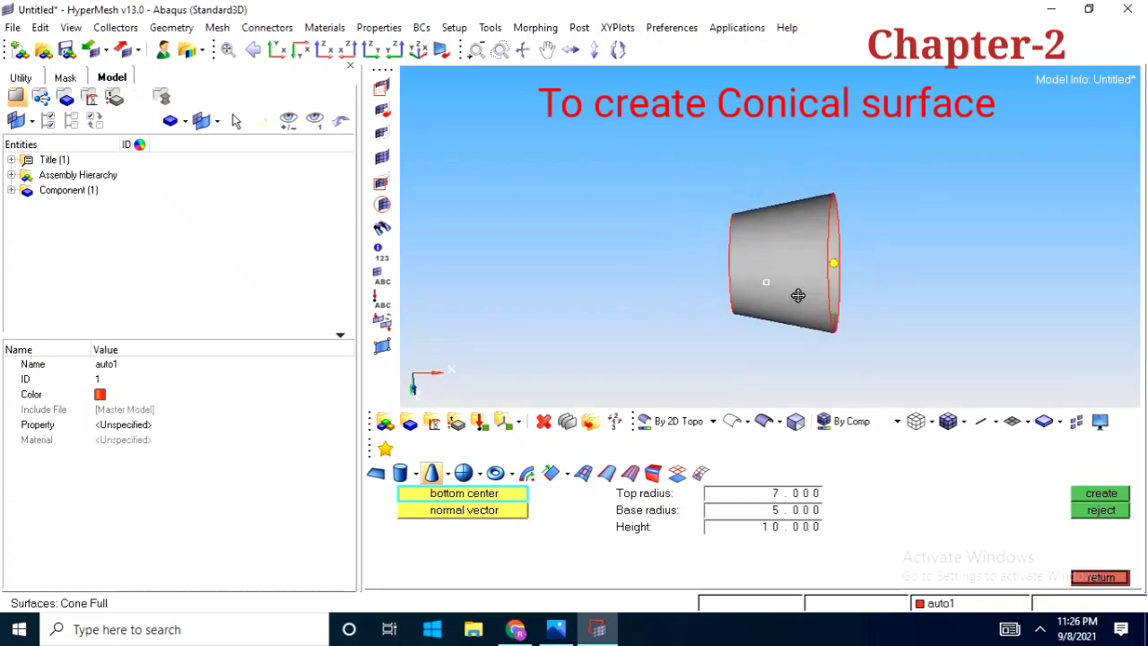
{"action": "left_click", "coordinate": [1112, 516]}
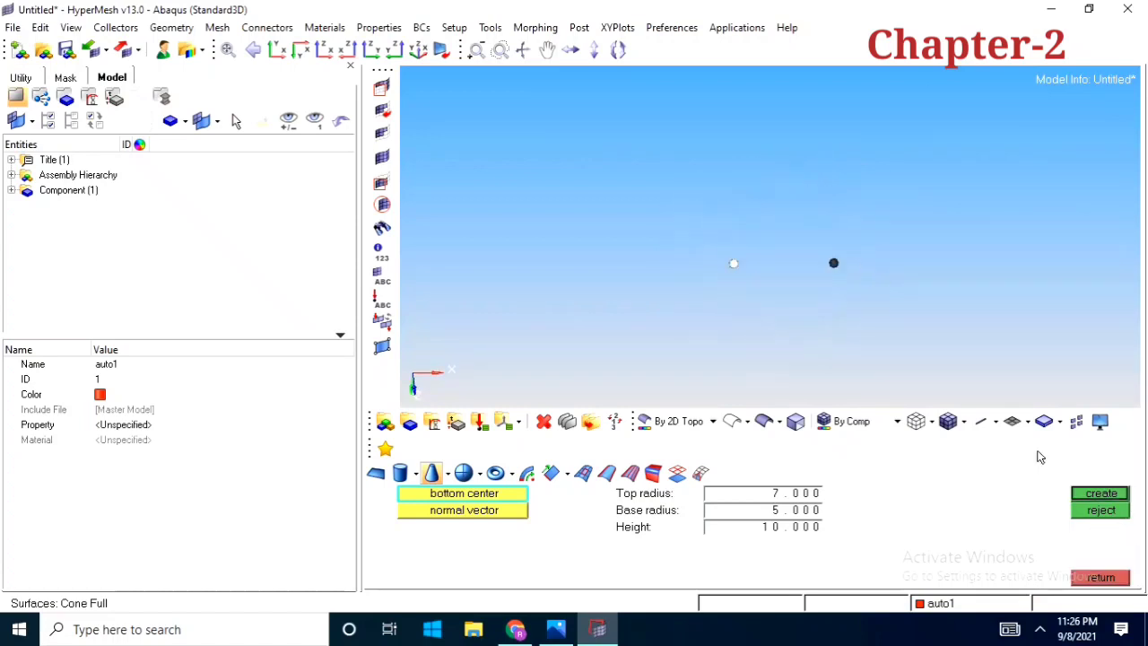
Create a sphere surface by center and radius, with radius 5 and the origin node as its center
{"action": "left_click", "coordinate": [463, 475]}
{"action": "left_click_drag", "start_coordinate": [917, 259], "coordinate": [831, 455], "text": "ctrl"}
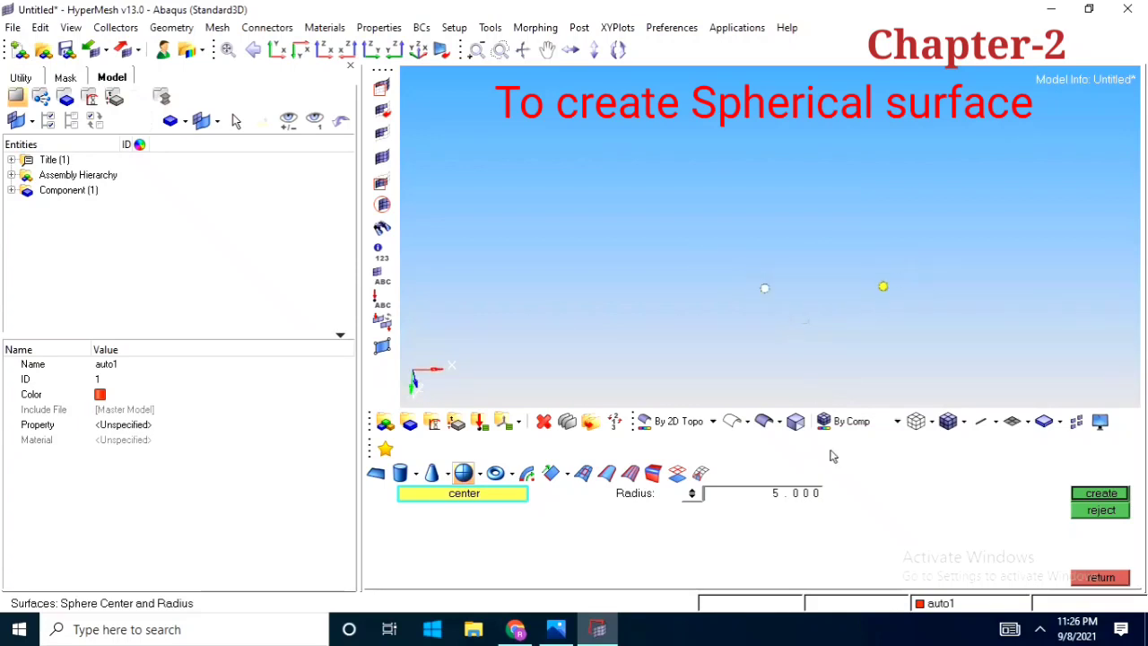
{"action": "left_click", "coordinate": [1119, 500]}
Inspect the spherical surface from different angles and reject it
{"action": "scroll", "coordinate": [750, 287], "scroll_direction": "up", "scroll_amount": 2, "text": "ctrl"}
{"action": "left_click_drag", "start_coordinate": [749, 288], "coordinate": [765, 266], "text": "ctrl"}
{"action": "right_click_drag", "start_coordinate": [804, 317], "coordinate": [790, 265], "text": "ctrl"}
{"action": "scroll", "coordinate": [792, 238], "scroll_direction": "down", "scroll_amount": 2, "text": "ctrl"}
{"action": "left_click_drag", "start_coordinate": [917, 302], "coordinate": [766, 284], "text": "ctrl"}
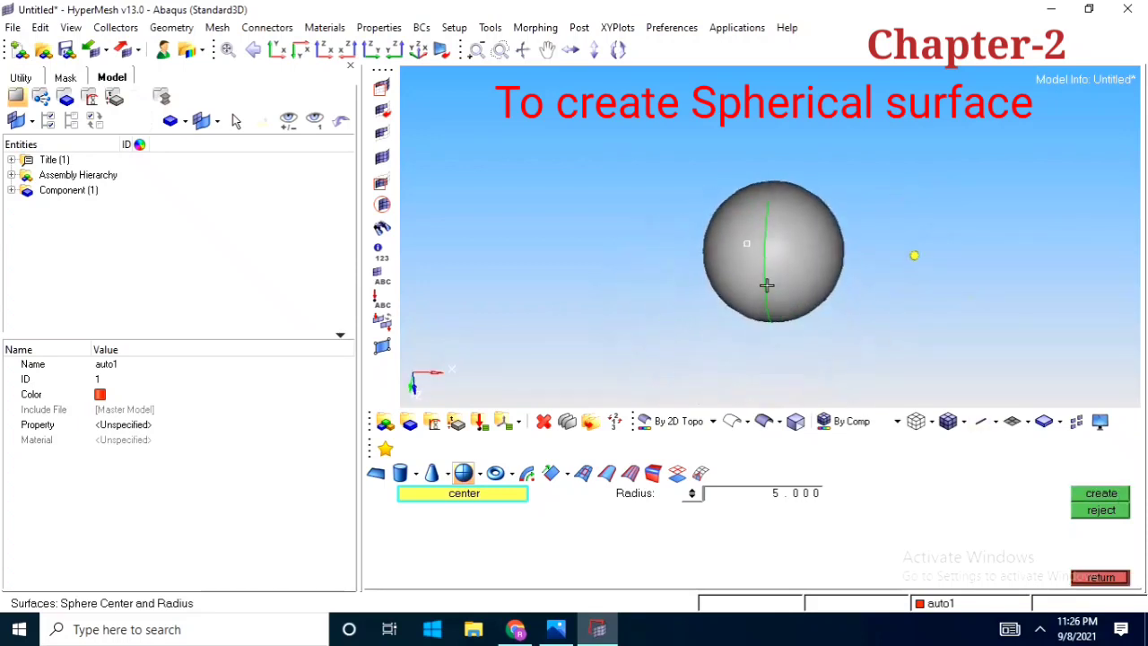
{"action": "right_click_drag", "start_coordinate": [803, 287], "coordinate": [805, 316], "text": "ctrl"}
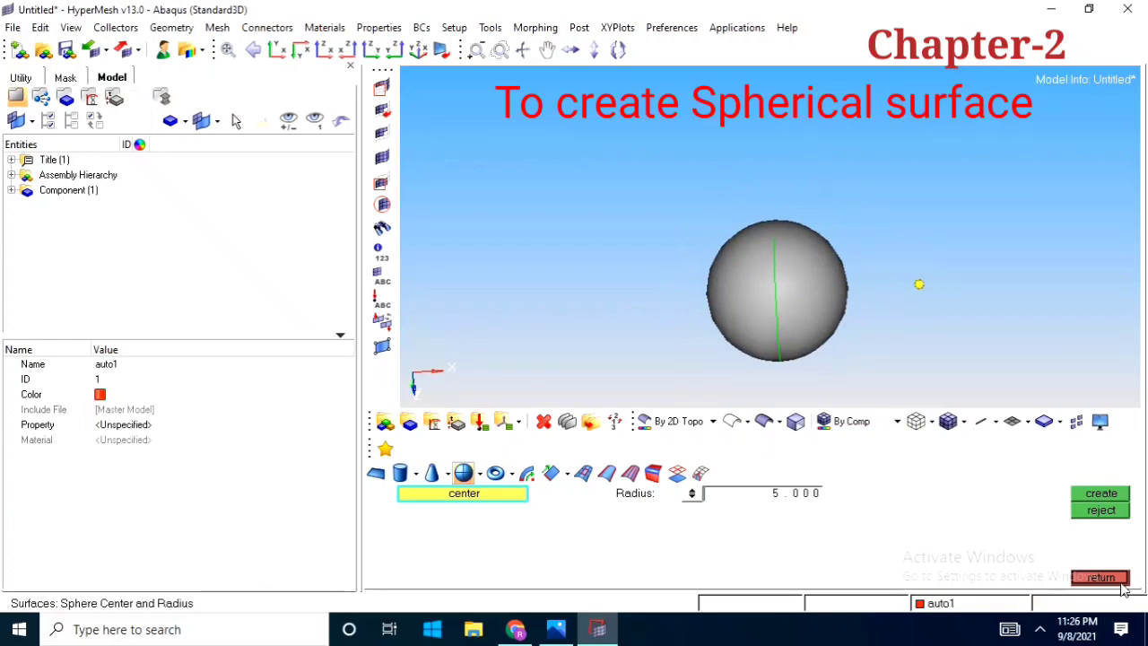
{"action": "left_click", "coordinate": [1107, 510]}
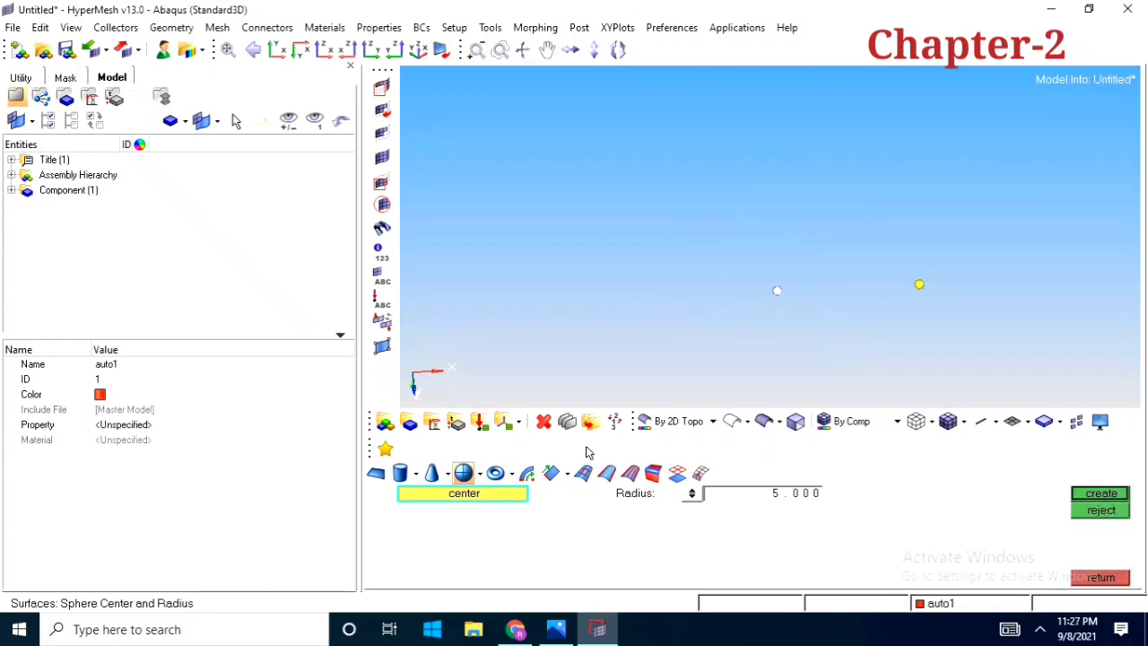
Create a torus surface with major radius 7 and minor radius 5, centered on the x-axis node with its normal toward the origin node
{"action": "left_click", "coordinate": [493, 476]}
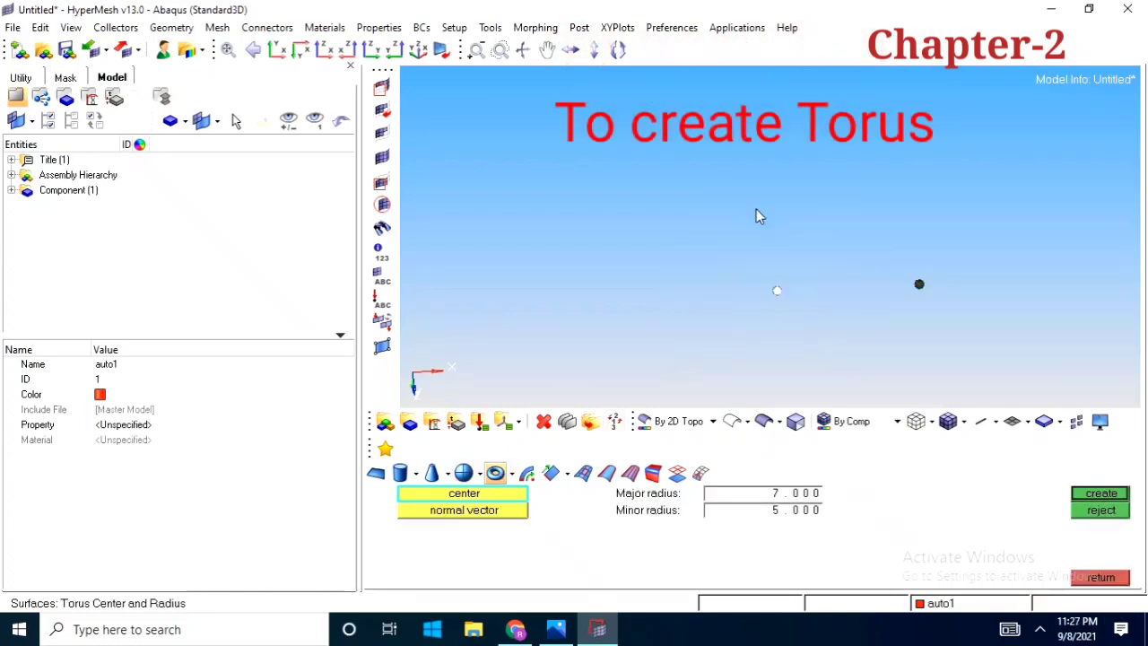
{"action": "left_click_drag", "start_coordinate": [756, 215], "coordinate": [774, 274], "text": "ctrl"}
{"action": "left_click", "coordinate": [894, 260]}
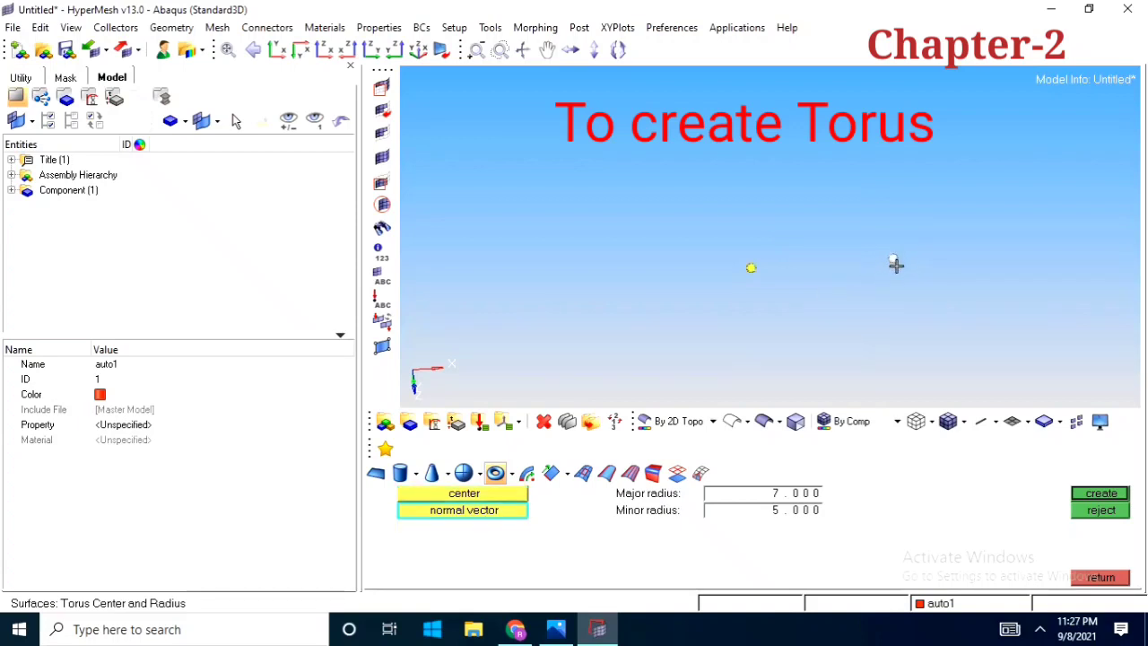
{"action": "left_click", "coordinate": [750, 269]}
{"action": "left_click", "coordinate": [773, 495]}
{"action": "type", "text": "7"}
{"action": "left_click", "coordinate": [787, 511]}
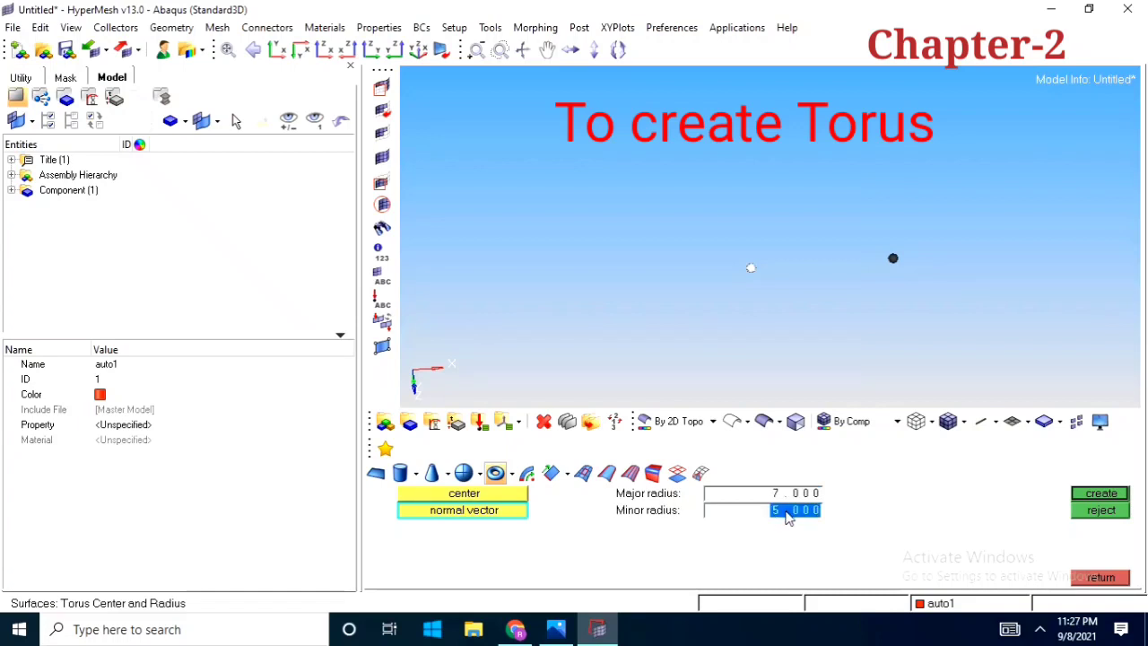
{"action": "type", "text": "5"}
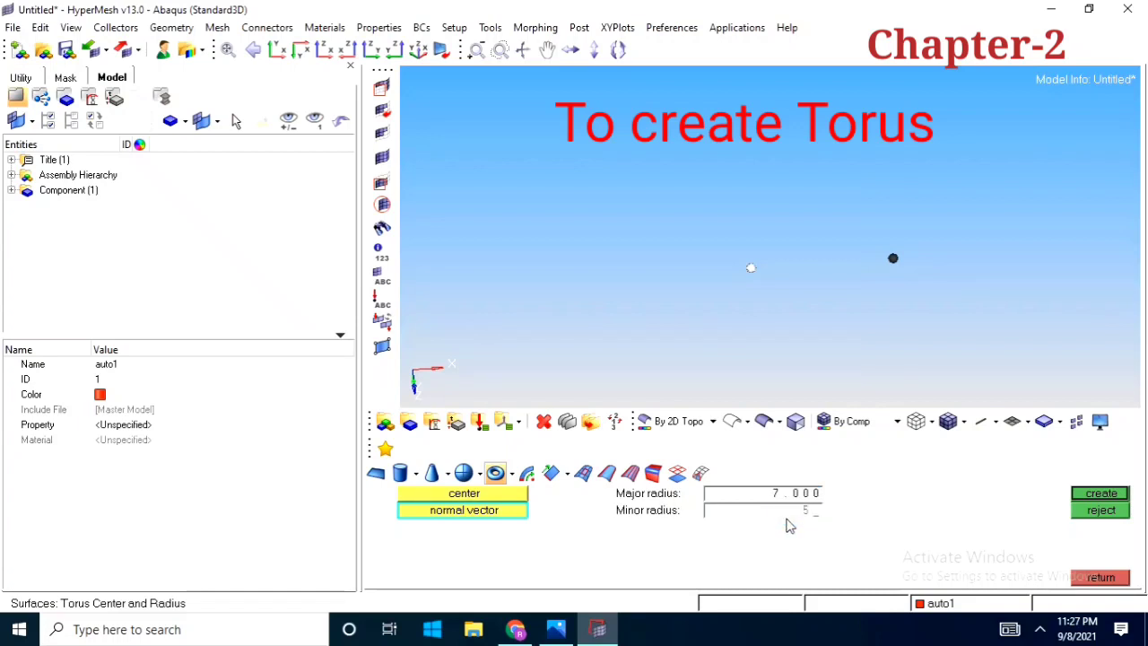
{"action": "left_click", "coordinate": [1094, 499]}
Inspect the torus from several sides, reject it and leave surface creation
{"action": "right_click_drag", "start_coordinate": [908, 300], "coordinate": [889, 287], "text": "ctrl"}
{"action": "scroll", "coordinate": [883, 282], "scroll_direction": "down", "scroll_amount": 2, "text": "ctrl"}
{"action": "left_click_drag", "start_coordinate": [862, 256], "coordinate": [815, 295], "text": "ctrl"}
{"action": "scroll", "coordinate": [814, 295], "scroll_direction": "up", "scroll_amount": 1, "text": "ctrl"}
{"action": "right_click_drag", "start_coordinate": [795, 282], "coordinate": [808, 276], "text": "ctrl"}
{"action": "scroll", "coordinate": [822, 279], "scroll_direction": "down", "scroll_amount": 1, "text": "ctrl"}
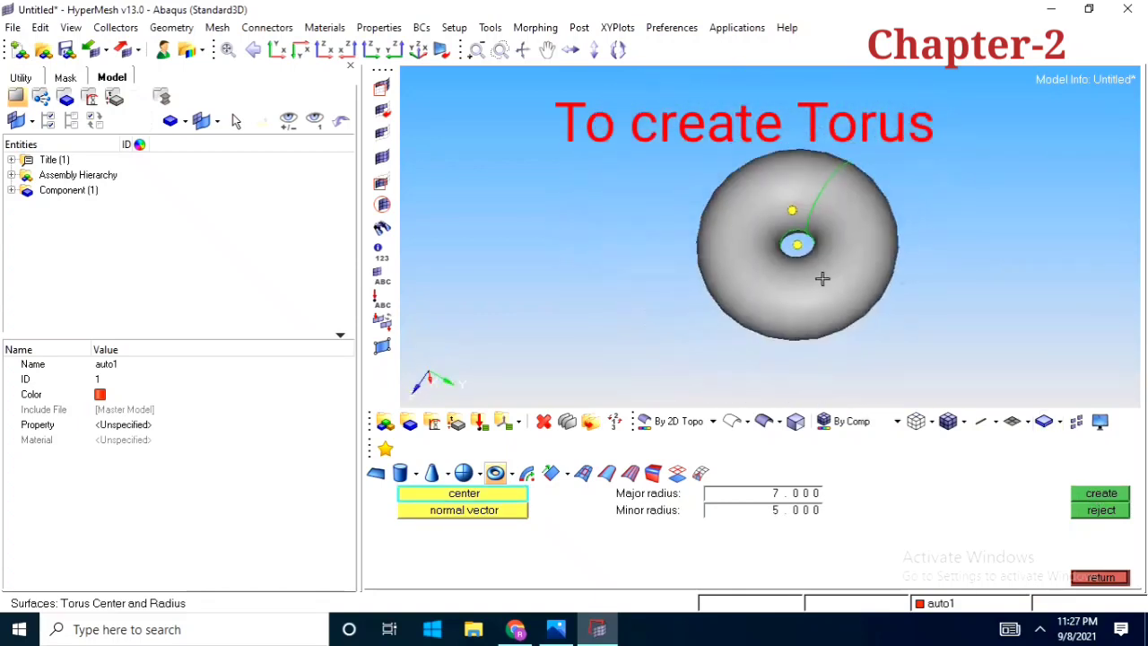
{"action": "left_click_drag", "start_coordinate": [822, 279], "coordinate": [845, 308], "text": "ctrl"}
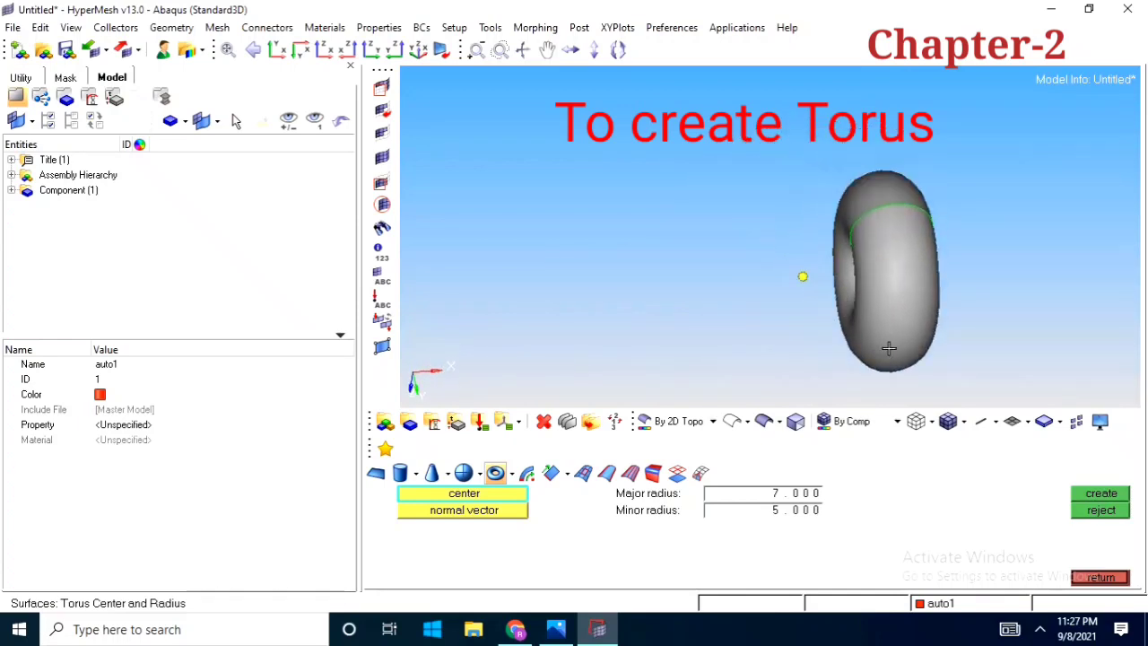
{"action": "left_click", "coordinate": [1102, 512]}
{"action": "right_click_drag", "start_coordinate": [984, 310], "coordinate": [832, 289], "text": "ctrl"}
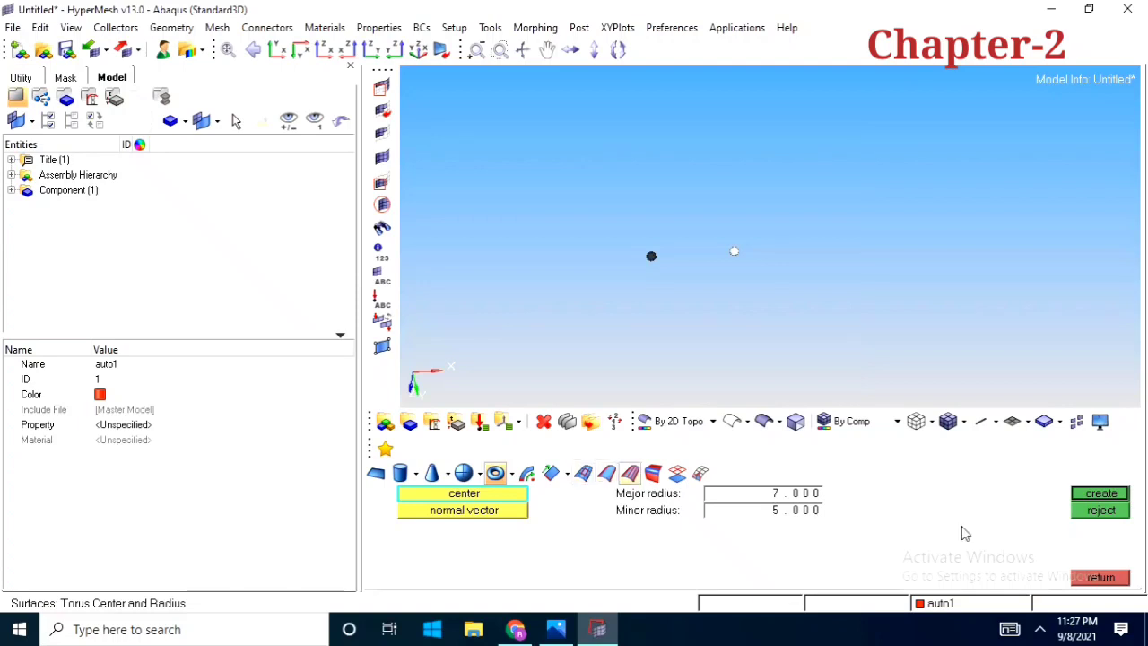
{"action": "left_click", "coordinate": [1119, 579]}
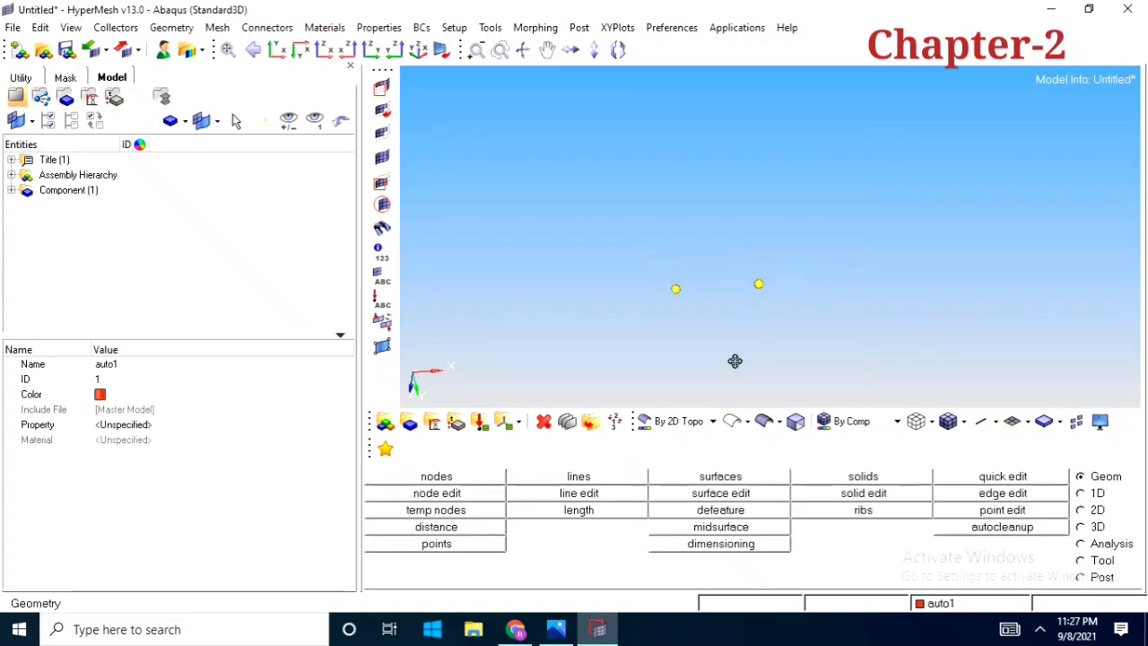
Create a node at x 0, y 10, z 0
{"action": "right_click_drag", "start_coordinate": [686, 345], "coordinate": [707, 326], "text": "ctrl"}
{"action": "scroll", "coordinate": [689, 343], "scroll_direction": "up", "scroll_amount": 2, "text": "ctrl"}
{"action": "left_click", "coordinate": [475, 480]}
{"action": "scroll", "coordinate": [691, 286], "scroll_direction": "down", "scroll_amount": 2, "text": "ctrl"}
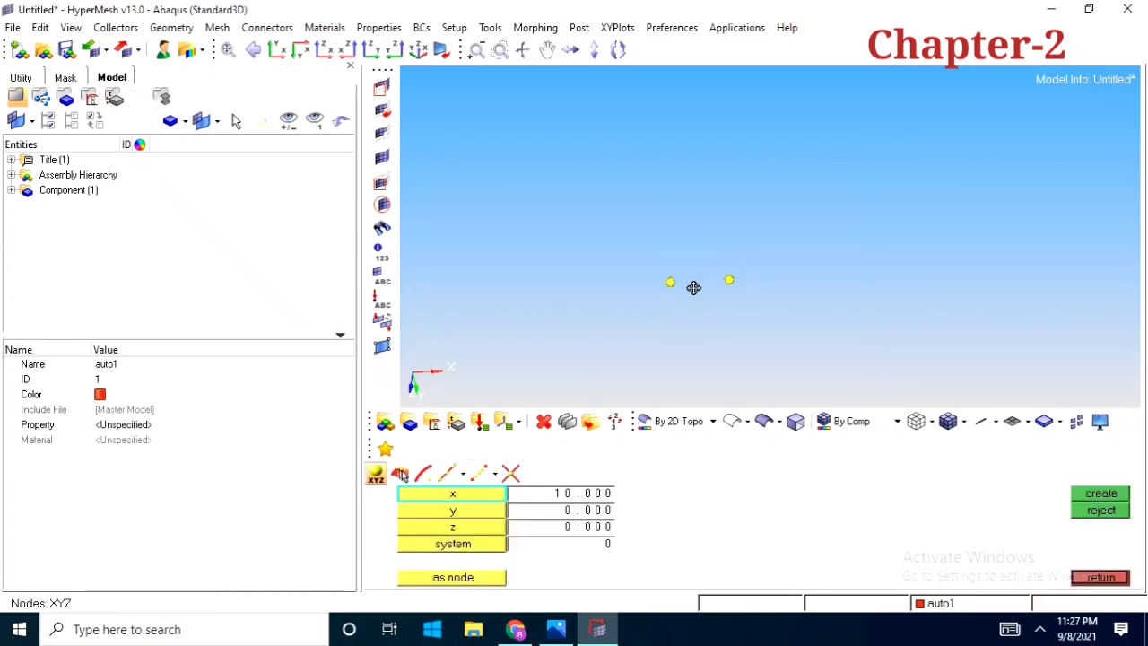
{"action": "scroll", "coordinate": [717, 332], "scroll_direction": "up", "scroll_amount": 3, "text": "ctrl"}
{"action": "right_click_drag", "start_coordinate": [732, 354], "coordinate": [712, 320], "text": "ctrl"}
{"action": "left_click_drag", "start_coordinate": [711, 278], "coordinate": [722, 351], "text": "ctrl"}
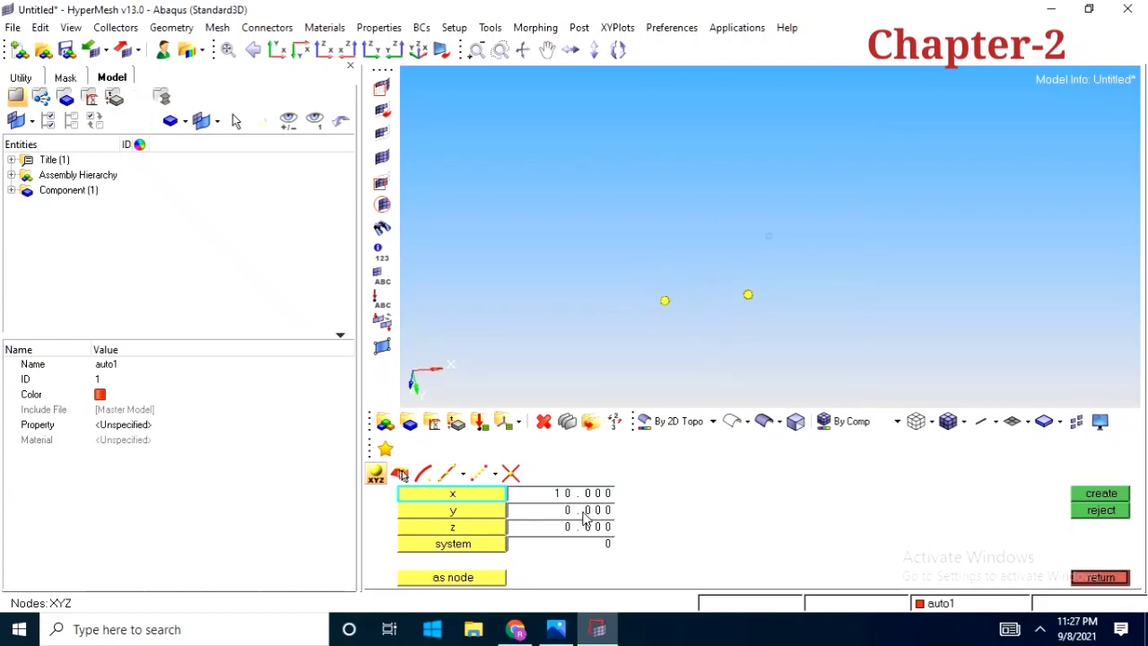
{"action": "left_click", "coordinate": [583, 495]}
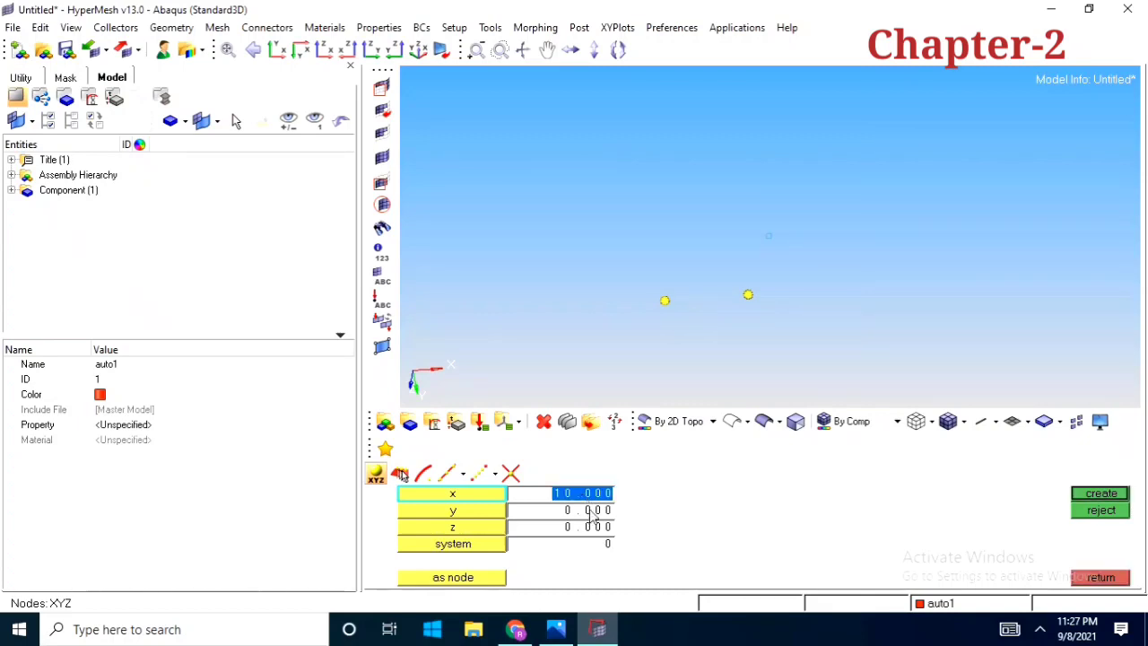
{"action": "type", "text": "0"}
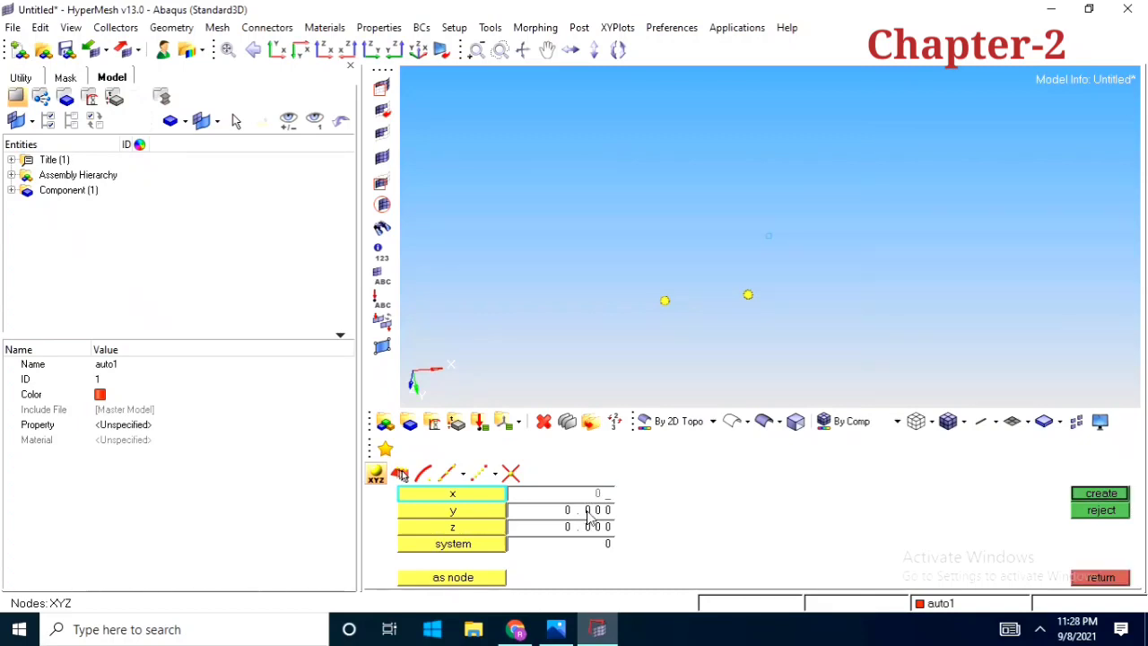
{"action": "left_click", "coordinate": [587, 511]}
{"action": "type", "text": "10"}
{"action": "left_click", "coordinate": [1111, 499]}
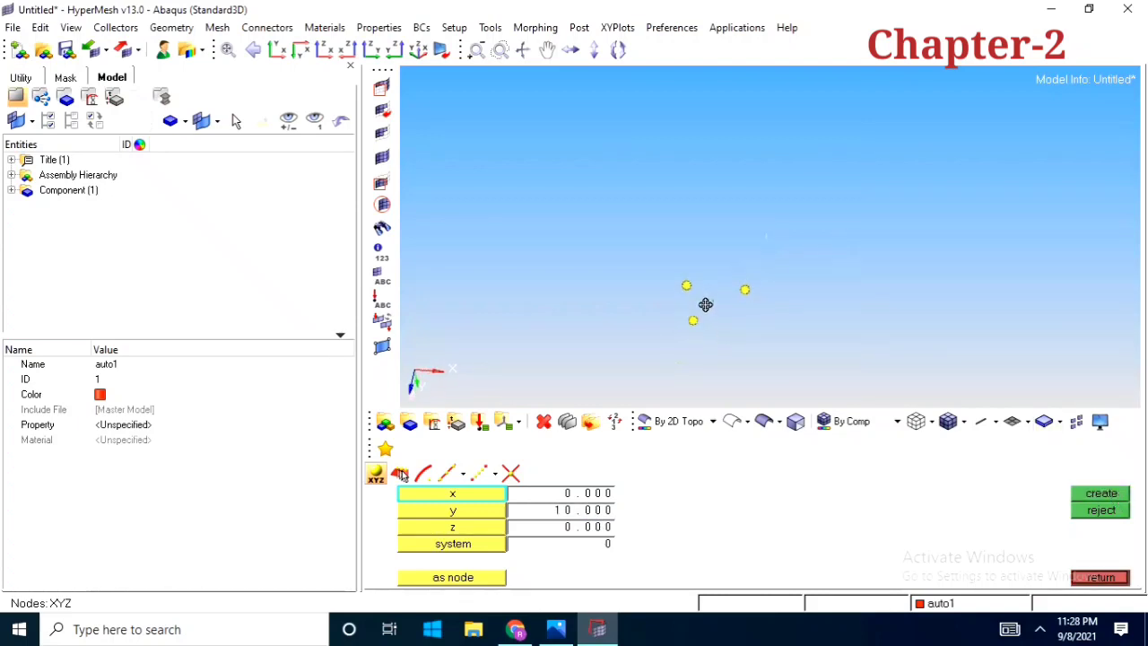
Create a node at x 10, y 10, z 0 and leave node creation
{"action": "mouse_move", "coordinate": [682, 348]}
{"action": "left_mouse_down", "text": "ctrl"}
{"action": "mouse_move", "coordinate": [576, 335]}
{"action": "mouse_move", "coordinate": [739, 282]}
{"action": "mouse_move", "coordinate": [753, 249]}
{"action": "mouse_move", "coordinate": [687, 346]}
{"action": "mouse_move", "coordinate": [725, 335]}
{"action": "mouse_move", "coordinate": [728, 274]}
{"action": "mouse_move", "coordinate": [700, 300]}
{"action": "mouse_move", "coordinate": [717, 311]}
{"action": "left_mouse_up", "text": "ctrl"}
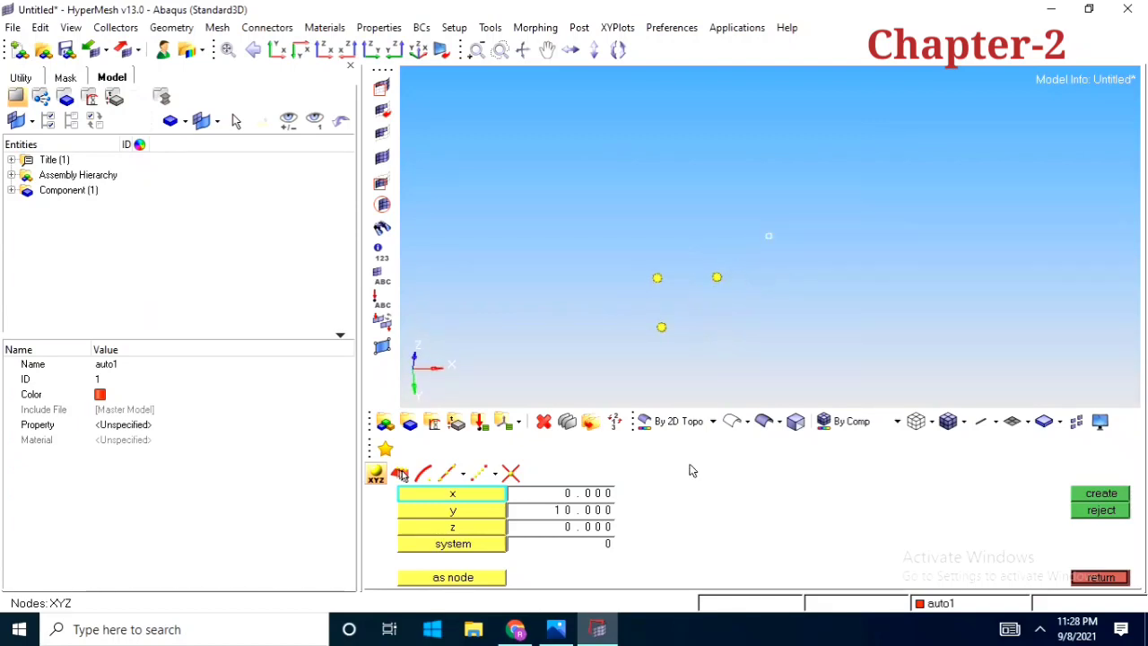
{"action": "left_click", "coordinate": [588, 493]}
{"action": "type", "text": "10"}
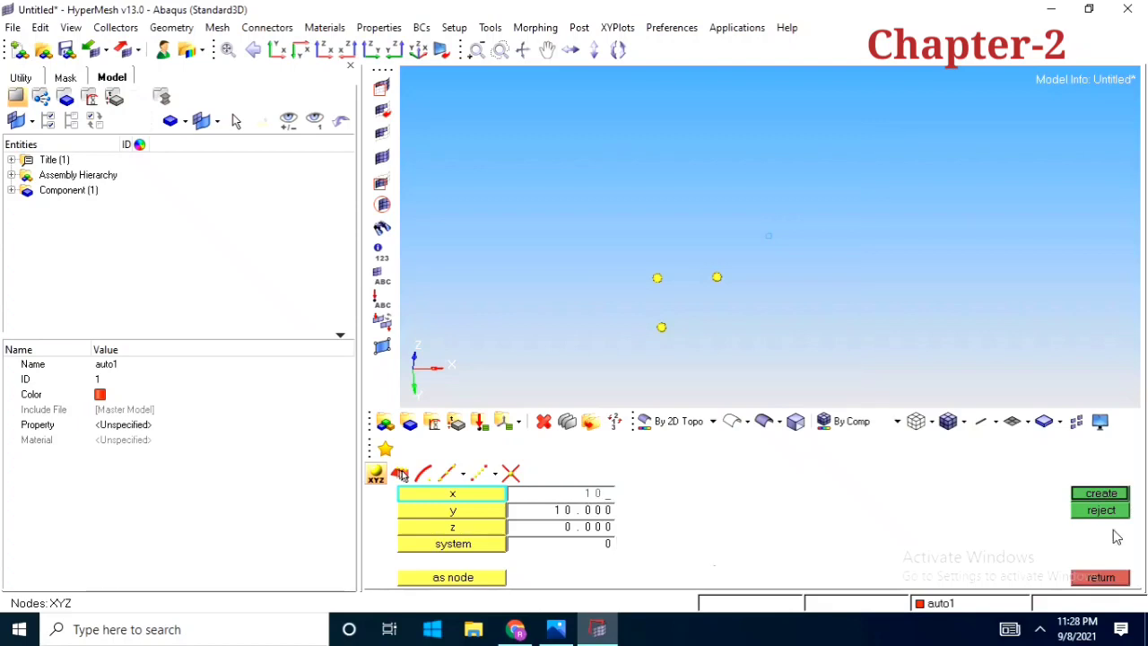
{"action": "left_click", "coordinate": [1103, 494]}
{"action": "left_click_drag", "start_coordinate": [727, 309], "coordinate": [926, 484], "text": "ctrl"}
{"action": "left_click", "coordinate": [1096, 577]}
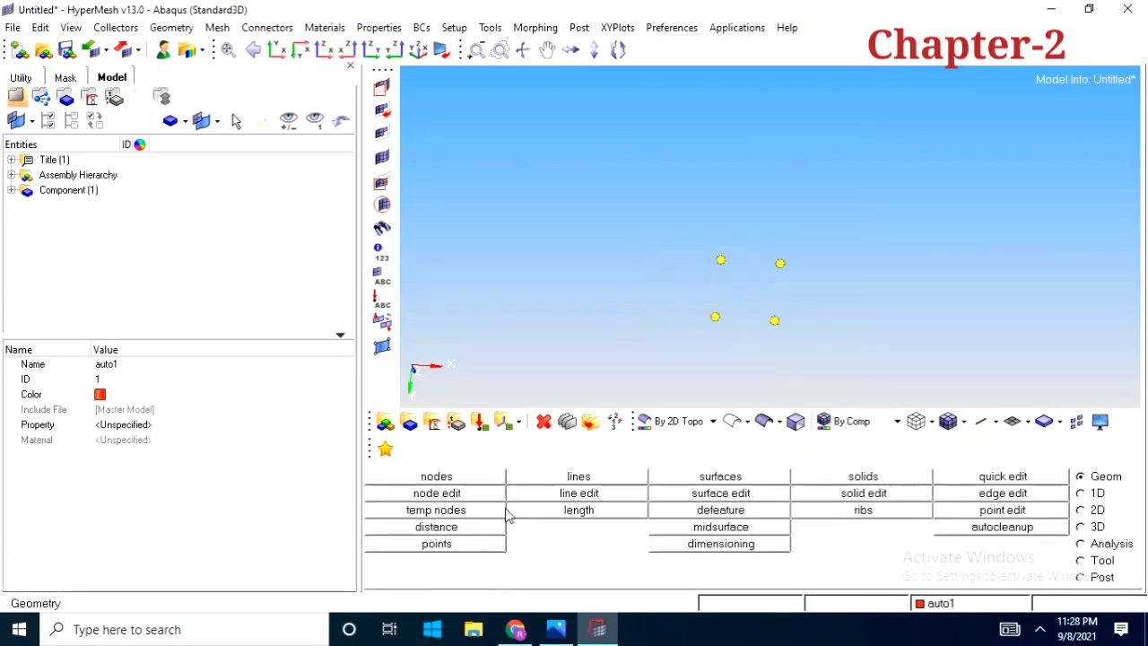
Create linear lines from the y-axis node to the origin node and from the origin node to the x-axis node
{"action": "left_click", "coordinate": [595, 480]}
{"action": "left_click", "coordinate": [400, 473]}
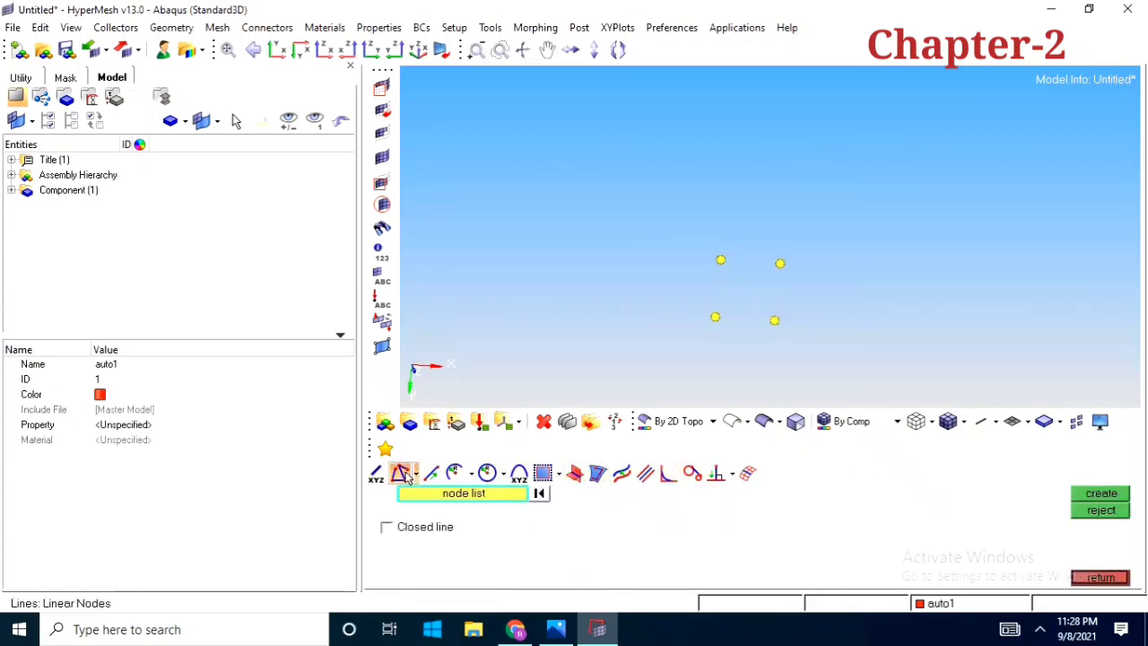
{"action": "left_click", "coordinate": [715, 315]}
{"action": "left_click", "coordinate": [720, 260]}
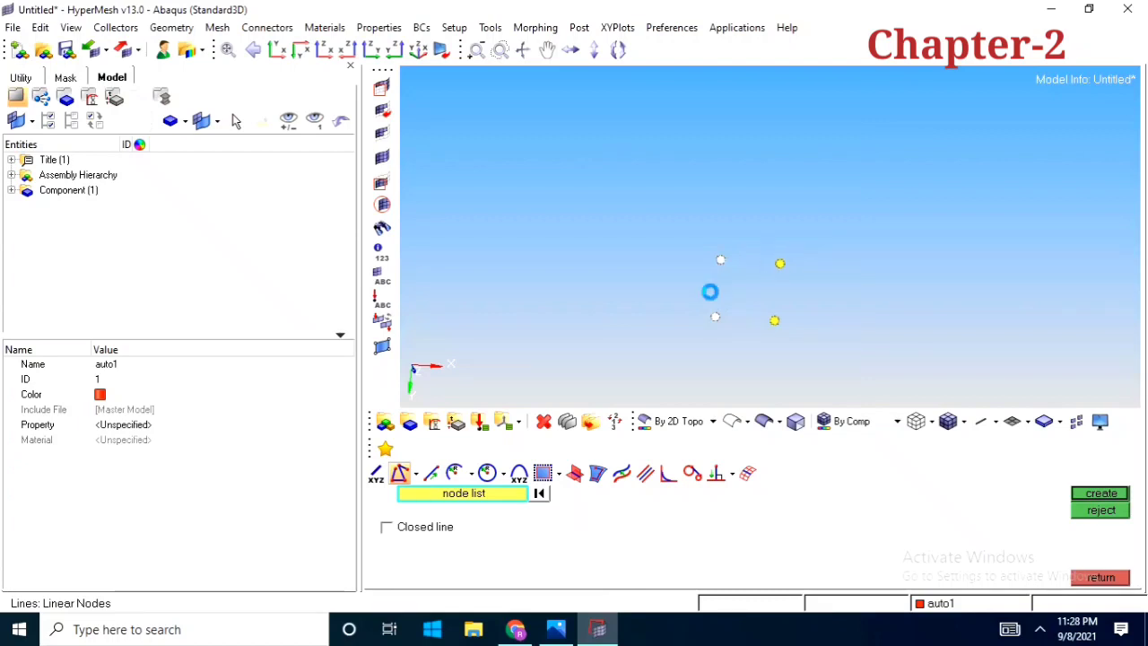
{"action": "middle_click", "coordinate": [709, 290]}
{"action": "left_click", "coordinate": [720, 260]}
{"action": "left_click", "coordinate": [780, 263]}
{"action": "middle_click", "coordinate": [779, 265]}
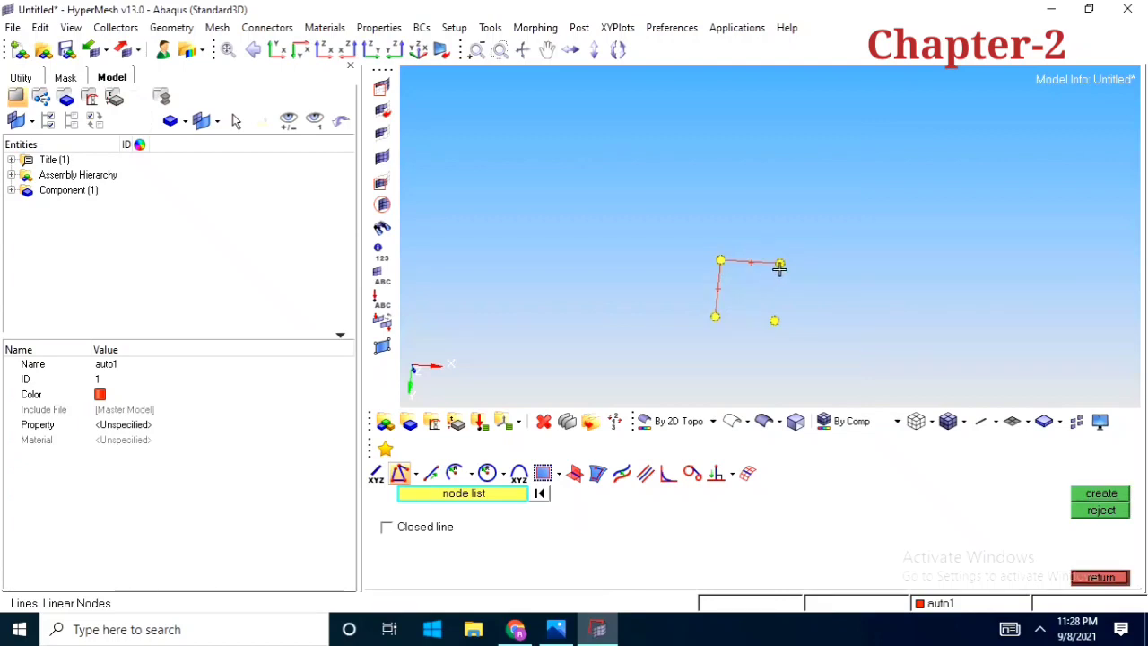
Close the square with lines from the x-axis node to the diagonal corner node and on to the y-axis node, then exit line creation
{"action": "middle_click", "coordinate": [739, 330]}
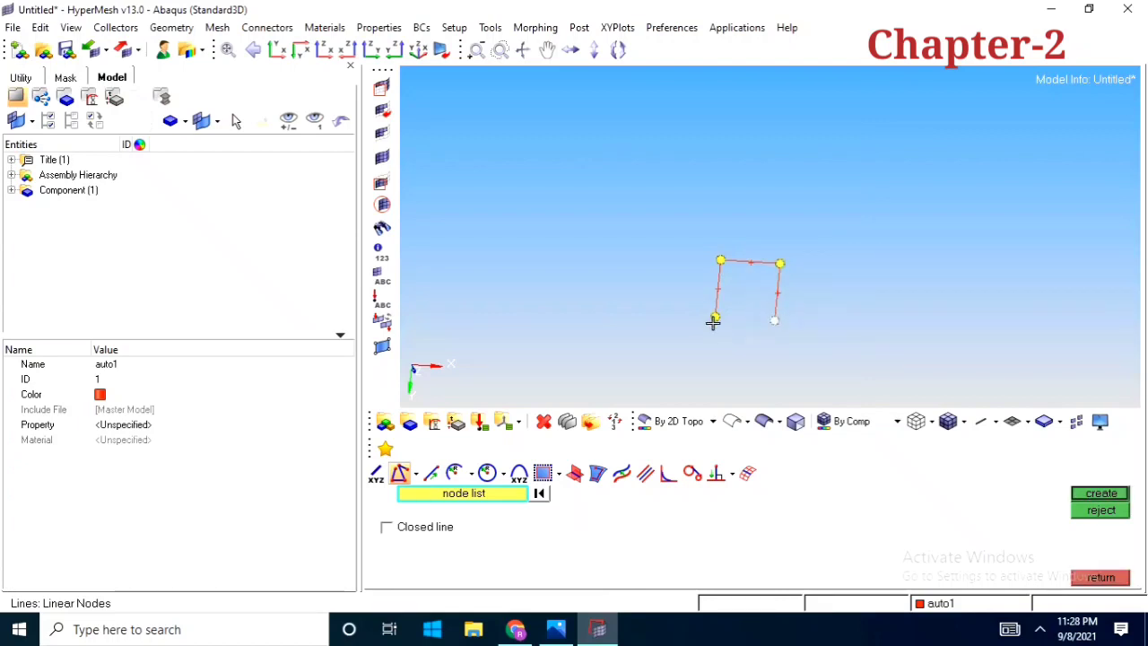
{"action": "middle_click", "coordinate": [664, 327]}
{"action": "left_click_drag", "start_coordinate": [743, 323], "coordinate": [805, 320], "text": "ctrl"}
{"action": "right_click_drag", "start_coordinate": [804, 320], "coordinate": [712, 331], "text": "ctrl"}
{"action": "scroll", "coordinate": [710, 329], "scroll_direction": "up", "scroll_amount": 3, "text": "ctrl"}
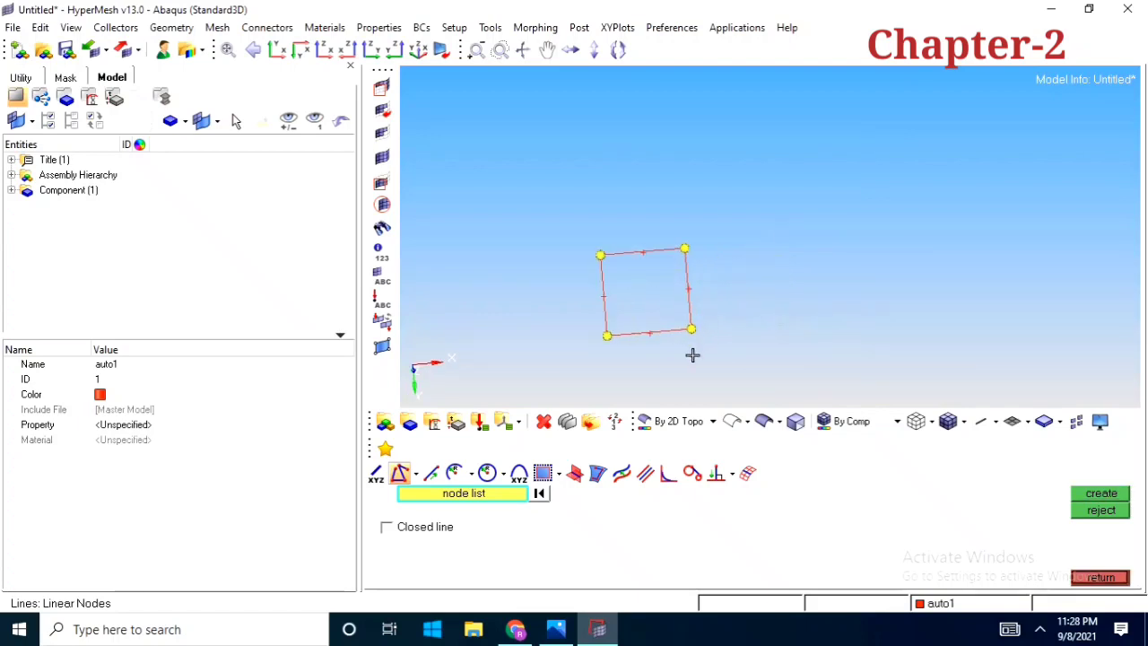
{"action": "left_click_drag", "start_coordinate": [693, 355], "coordinate": [737, 393], "text": "ctrl"}
{"action": "right_click_drag", "start_coordinate": [737, 393], "coordinate": [847, 390], "text": "ctrl"}
{"action": "left_click", "coordinate": [1109, 581]}
Create a Spline/Filler surface from the four lines of the square with Keep tangency on
{"action": "right_click_drag", "start_coordinate": [858, 336], "coordinate": [872, 284], "text": "ctrl"}
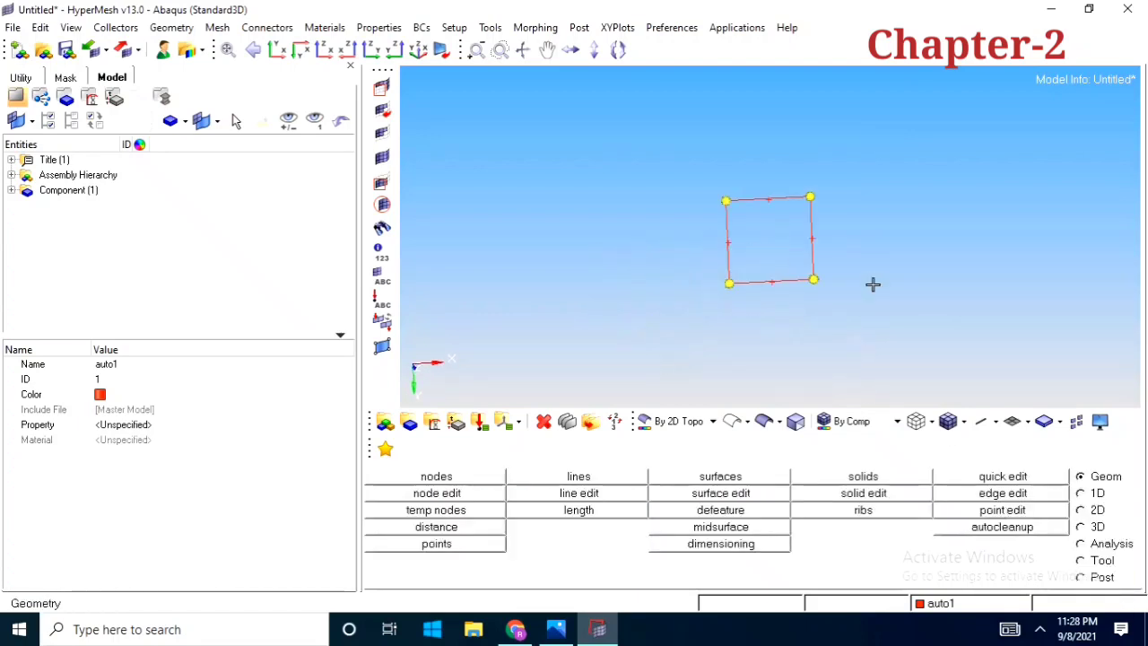
{"action": "left_click_drag", "start_coordinate": [872, 285], "coordinate": [864, 309], "text": "ctrl"}
{"action": "left_click", "coordinate": [752, 475]}
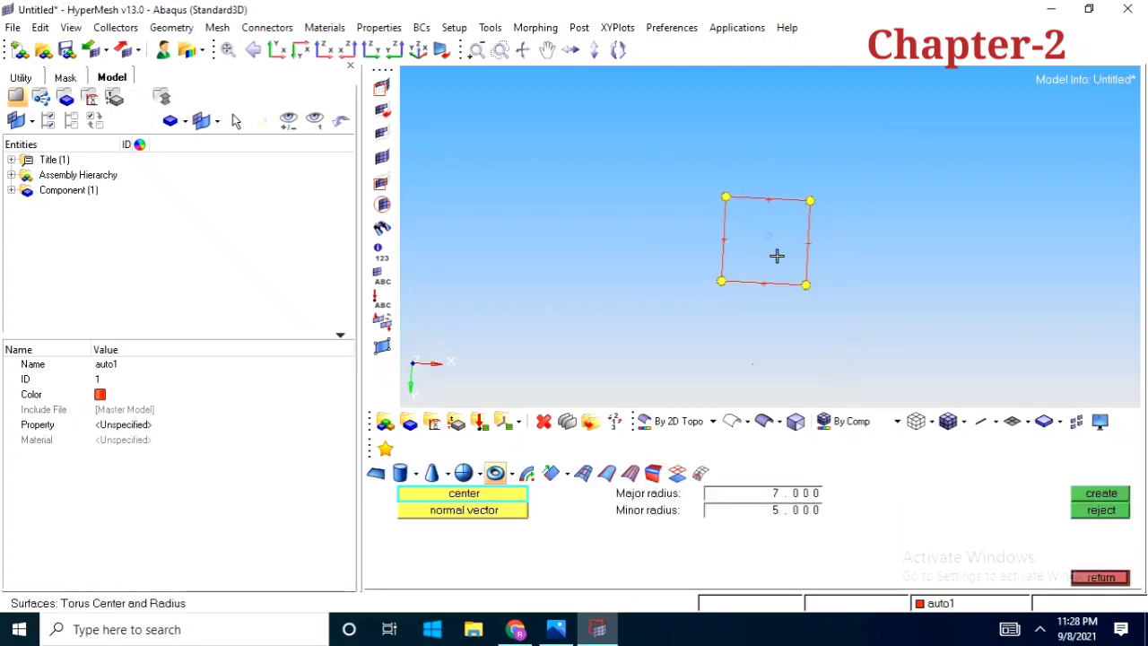
{"action": "left_click", "coordinate": [582, 472]}
{"action": "left_click_drag", "start_coordinate": [822, 290], "coordinate": [732, 343], "text": "ctrl"}
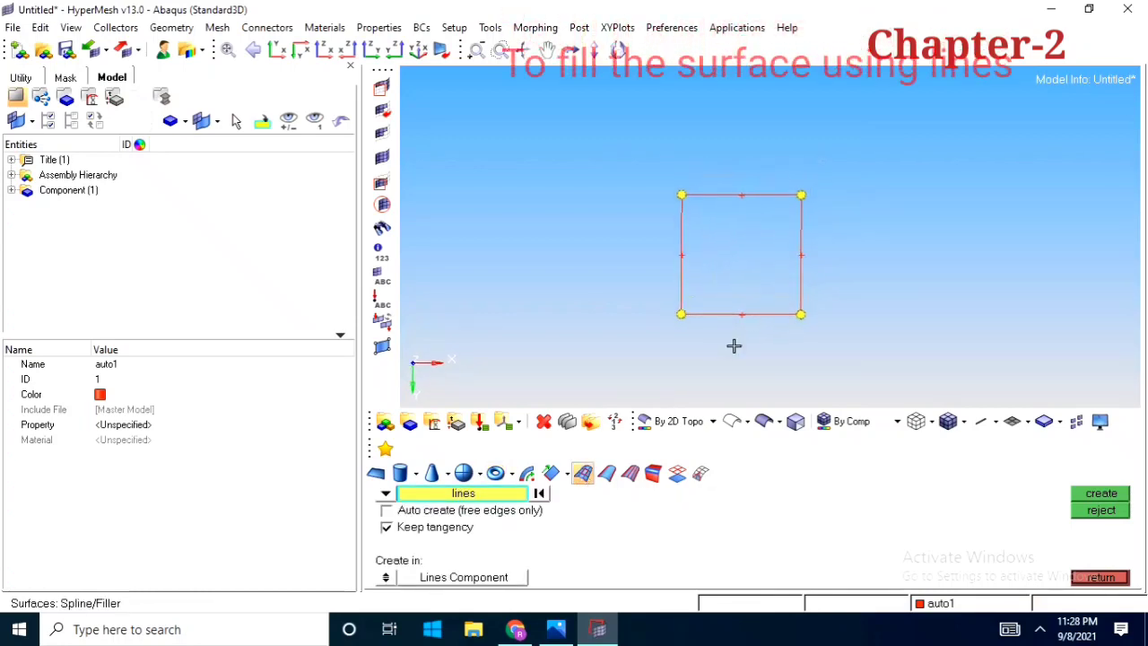
{"action": "left_click", "coordinate": [679, 260]}
{"action": "left_click", "coordinate": [748, 193]}
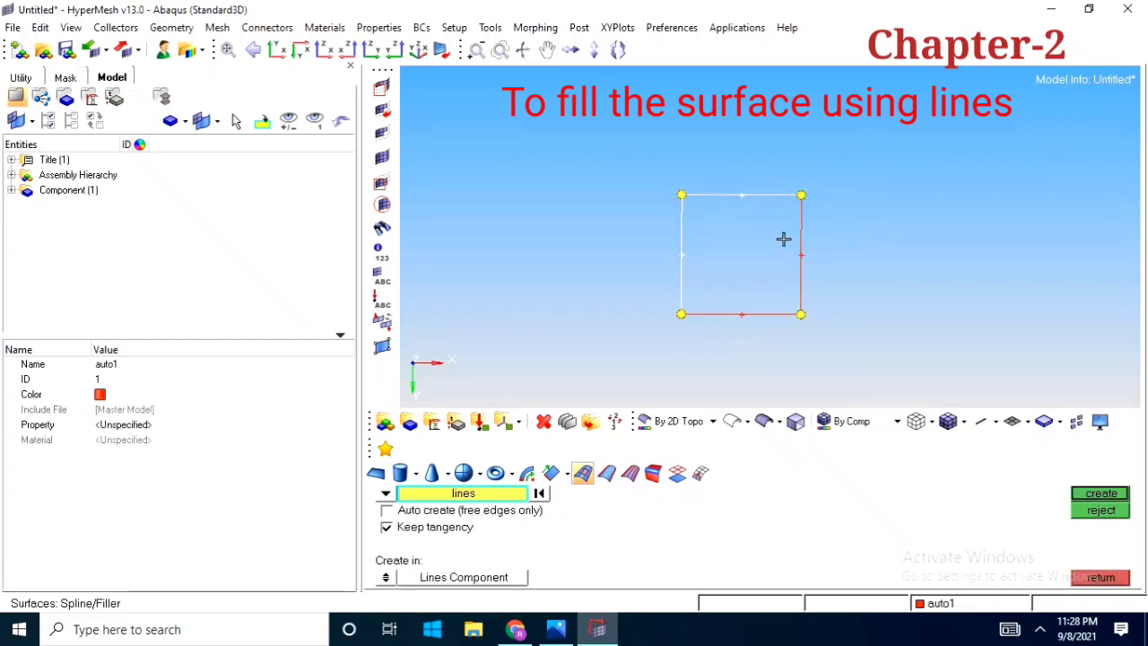
{"action": "left_click", "coordinate": [790, 261]}
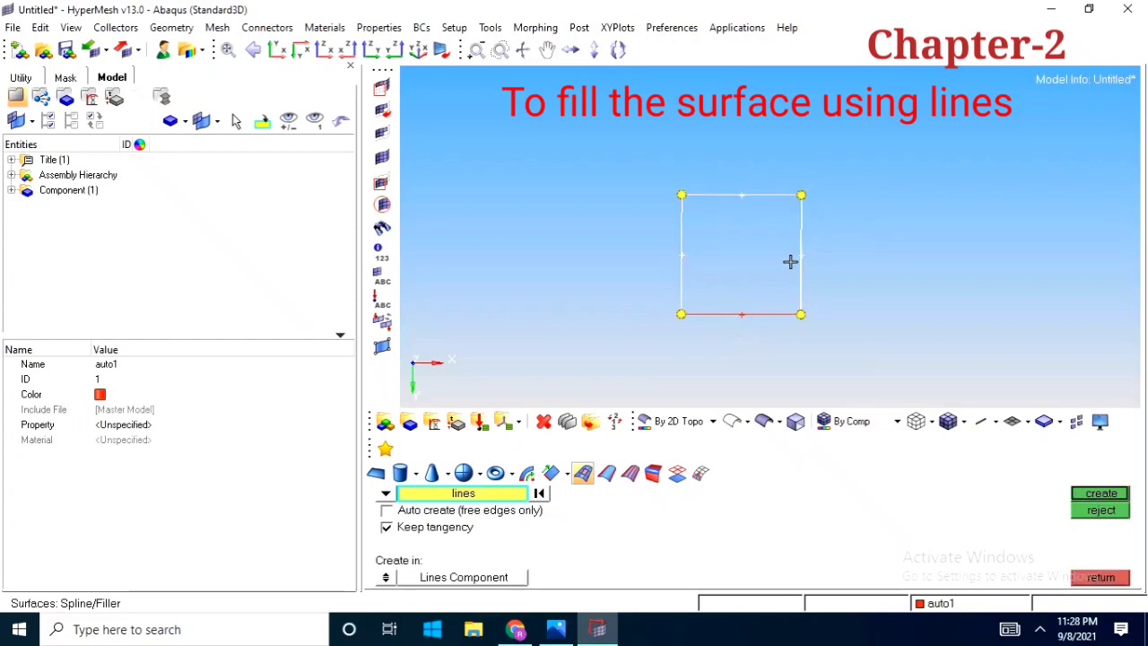
{"action": "left_click", "coordinate": [744, 312]}
{"action": "left_click", "coordinate": [1101, 493]}
Inspect the filled square surface, reject it, create it again from the same lines and reject it once more
{"action": "scroll", "coordinate": [725, 236], "scroll_direction": "up", "scroll_amount": 1}
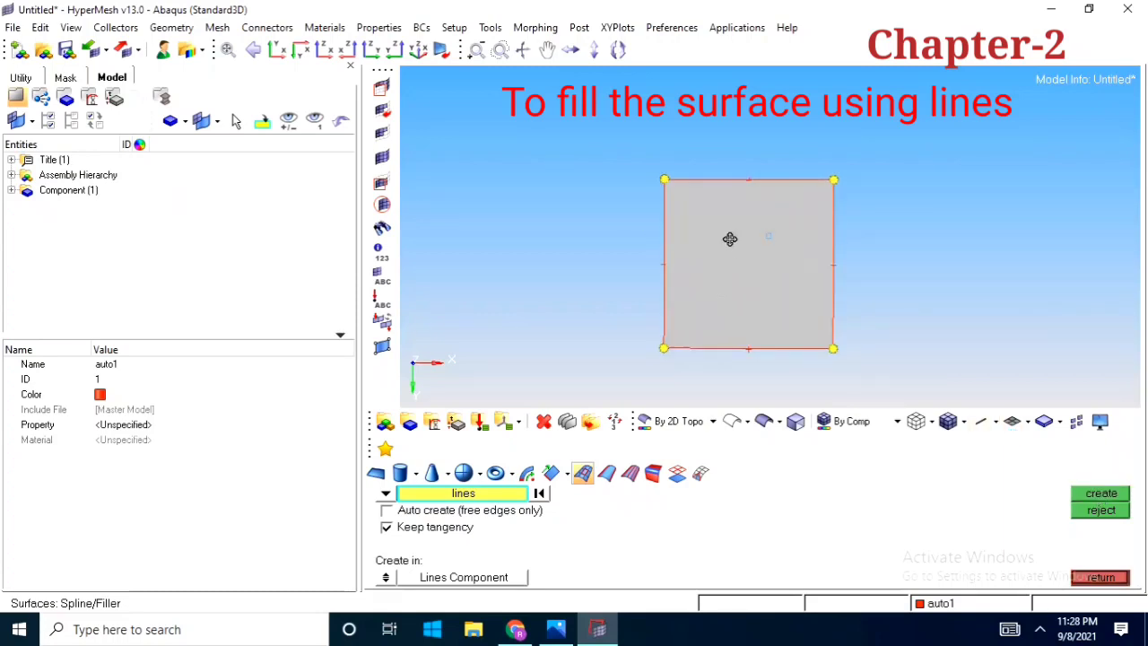
{"action": "mouse_move", "coordinate": [730, 238]}
{"action": "left_mouse_down", "text": "ctrl"}
{"action": "mouse_move", "coordinate": [882, 213]}
{"action": "mouse_move", "coordinate": [750, 243]}
{"action": "mouse_move", "coordinate": [676, 302]}
{"action": "mouse_move", "coordinate": [727, 238]}
{"action": "mouse_move", "coordinate": [709, 230]}
{"action": "mouse_move", "coordinate": [894, 281]}
{"action": "mouse_move", "coordinate": [890, 338]}
{"action": "left_mouse_up", "text": "ctrl"}
{"action": "left_click", "coordinate": [1112, 511]}
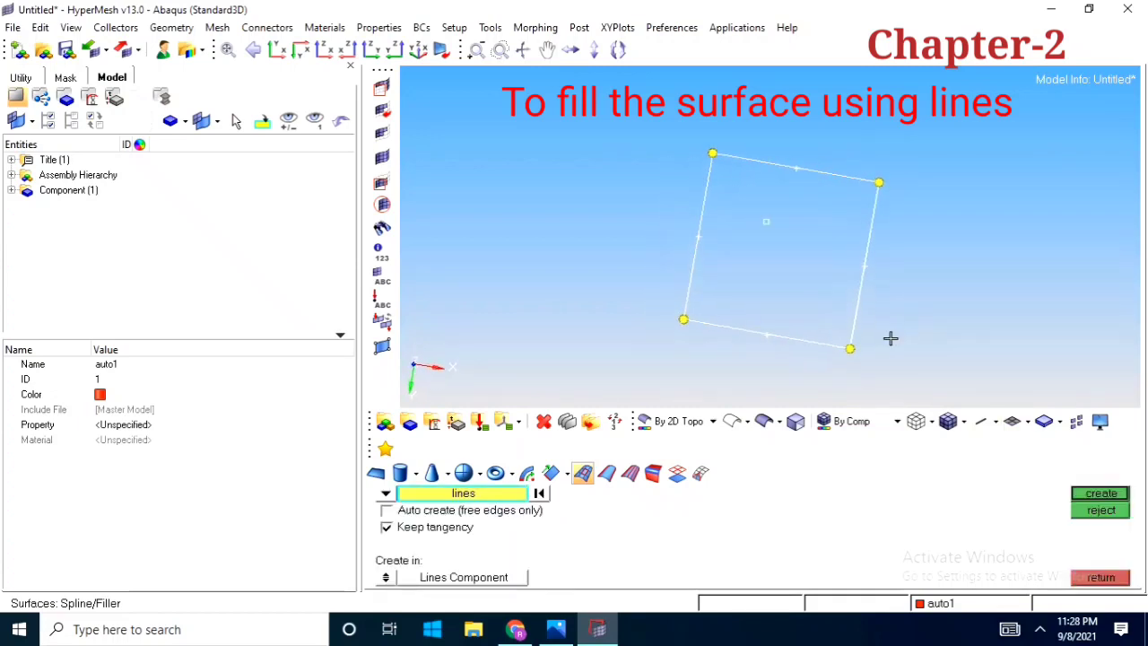
{"action": "left_click", "coordinate": [1101, 498]}
{"action": "mouse_move", "coordinate": [797, 287]}
{"action": "left_mouse_down", "text": "ctrl"}
{"action": "mouse_move", "coordinate": [853, 266]}
{"action": "mouse_move", "coordinate": [723, 289]}
{"action": "mouse_move", "coordinate": [803, 274]}
{"action": "left_mouse_up", "text": "ctrl"}
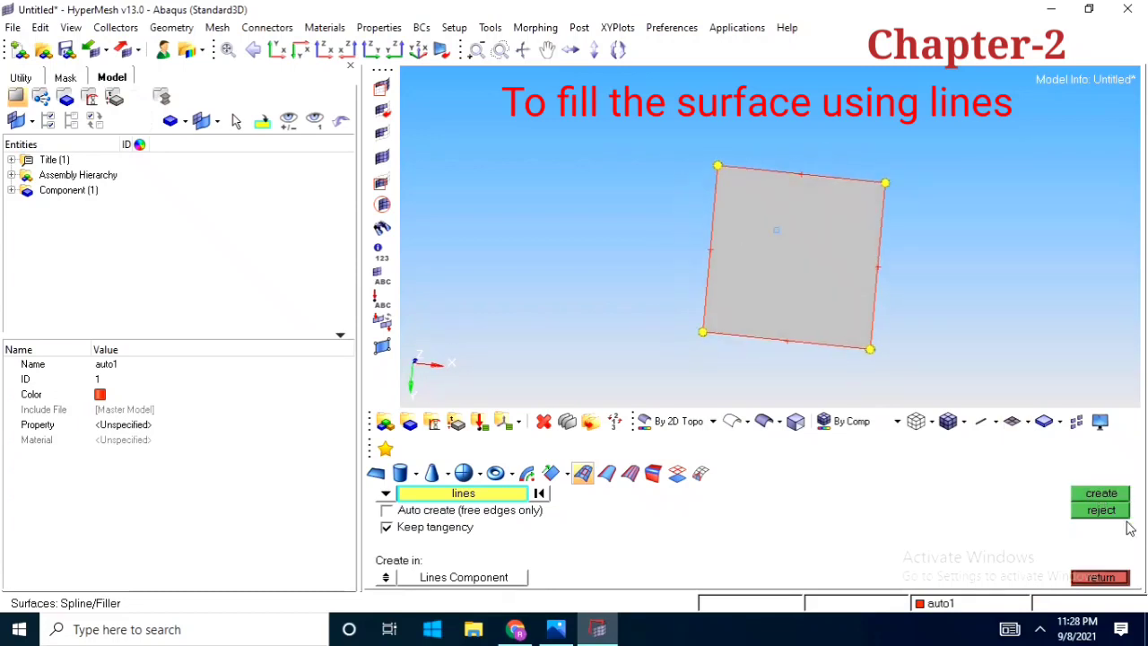
{"action": "left_click", "coordinate": [1102, 509]}
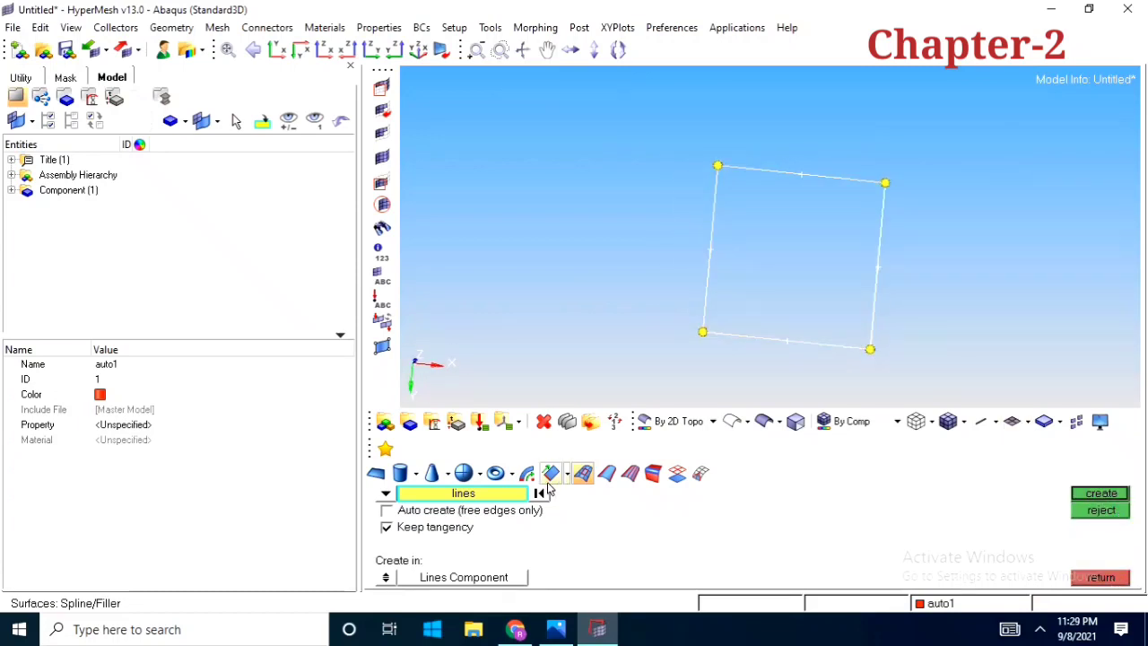
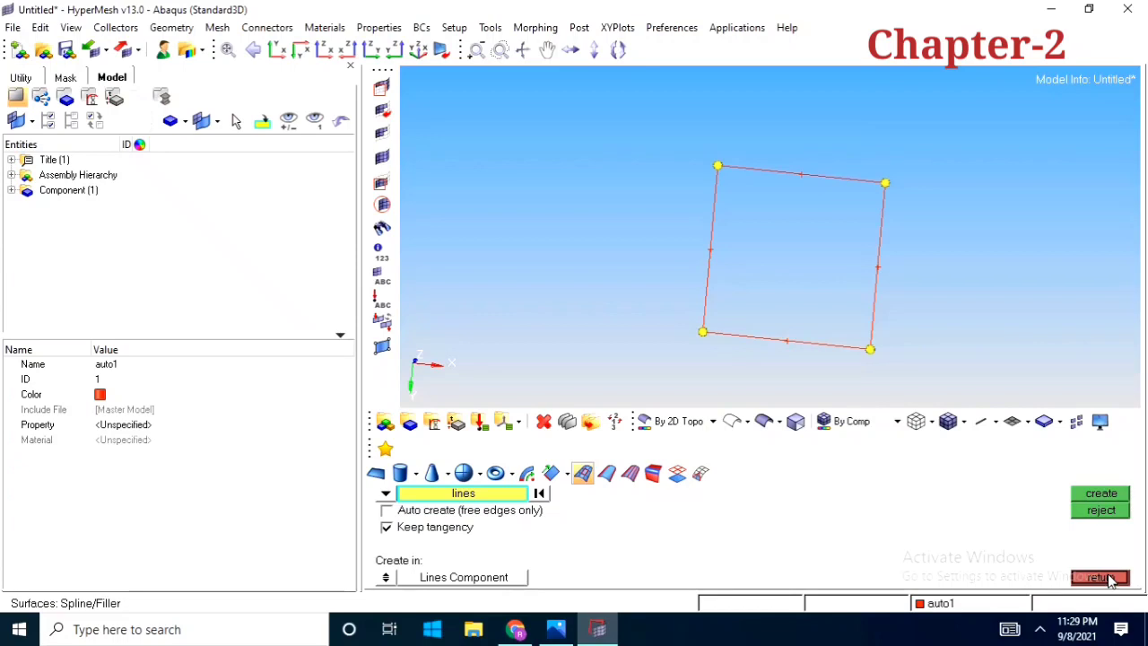
{"action": "left_click", "coordinate": [1110, 578]}
{"action": "mouse_move", "coordinate": [980, 352]}
{"action": "left_mouse_down", "text": "ctrl"}
{"action": "mouse_move", "coordinate": [861, 285]}
{"action": "mouse_move", "coordinate": [876, 274]}
{"action": "mouse_move", "coordinate": [747, 277]}
{"action": "mouse_move", "coordinate": [927, 318]}
{"action": "mouse_move", "coordinate": [795, 287]}
{"action": "mouse_move", "coordinate": [853, 277]}
{"action": "mouse_move", "coordinate": [808, 360]}
{"action": "mouse_move", "coordinate": [781, 356]}
{"action": "mouse_move", "coordinate": [812, 346]}
{"action": "mouse_move", "coordinate": [744, 310]}
{"action": "mouse_move", "coordinate": [794, 340]}
{"action": "left_mouse_up", "text": "ctrl"}
{"action": "left_click", "coordinate": [865, 477]}
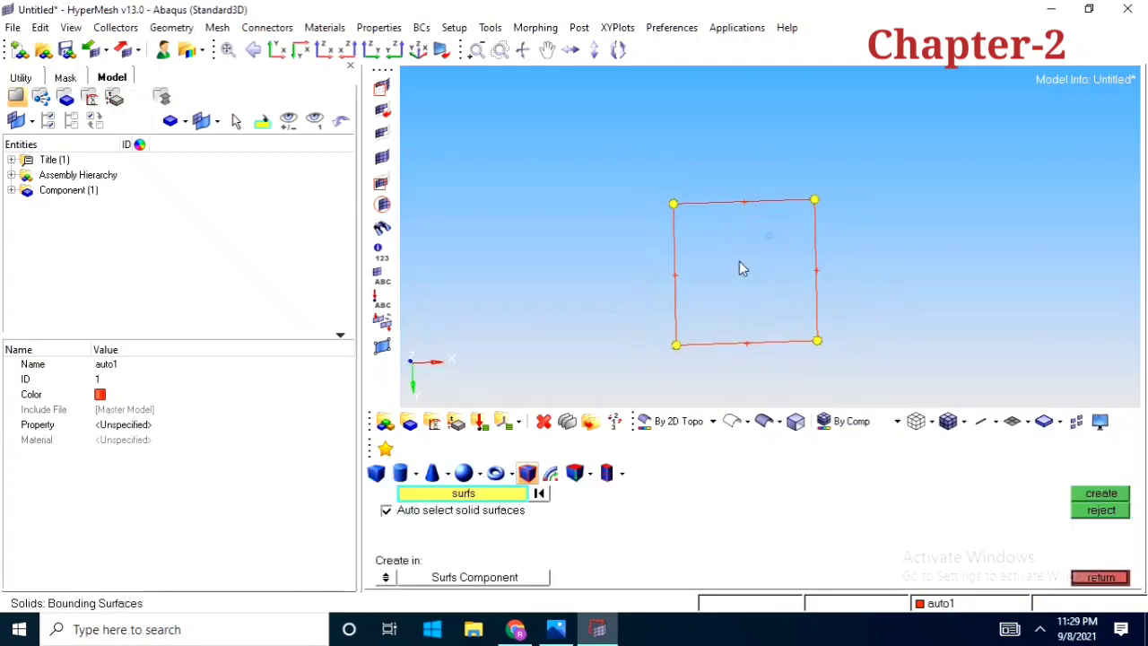
{"action": "left_click_drag", "start_coordinate": [740, 267], "coordinate": [746, 222], "text": "ctrl"}
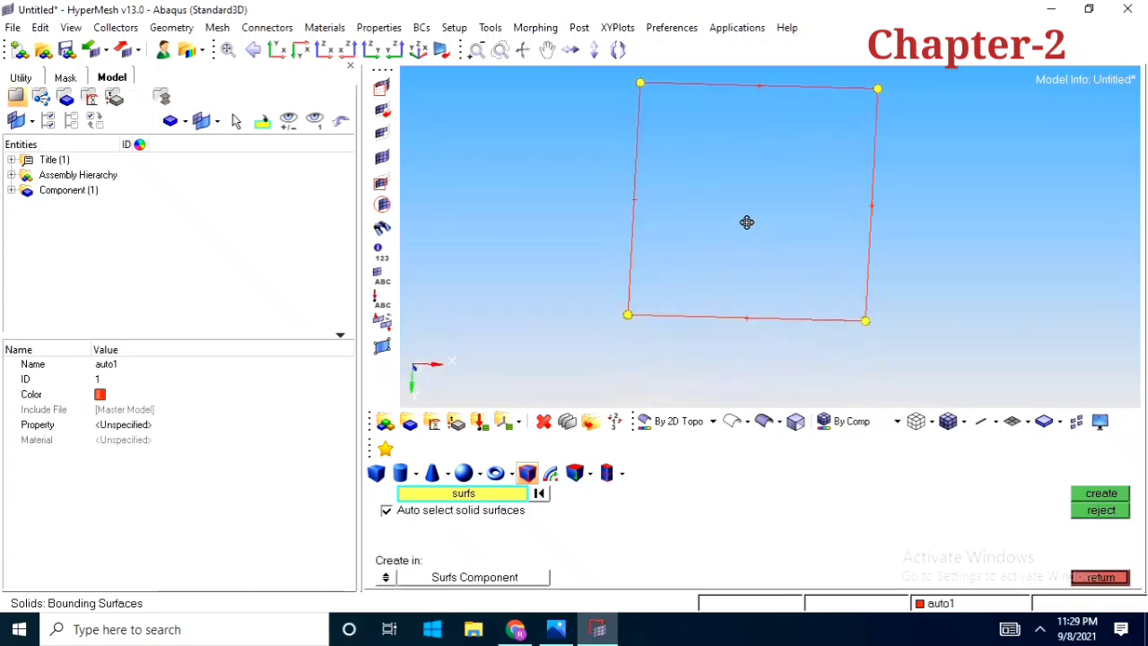
{"action": "scroll", "coordinate": [746, 221], "scroll_direction": "down", "scroll_amount": 2}
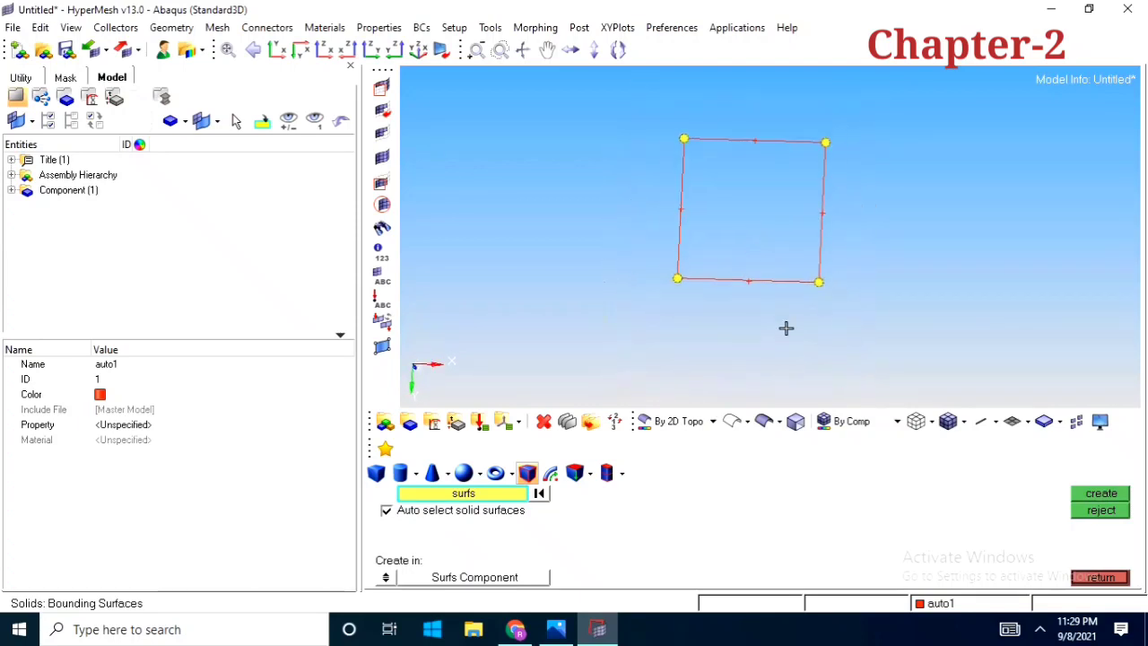
{"action": "left_click", "coordinate": [376, 474]}
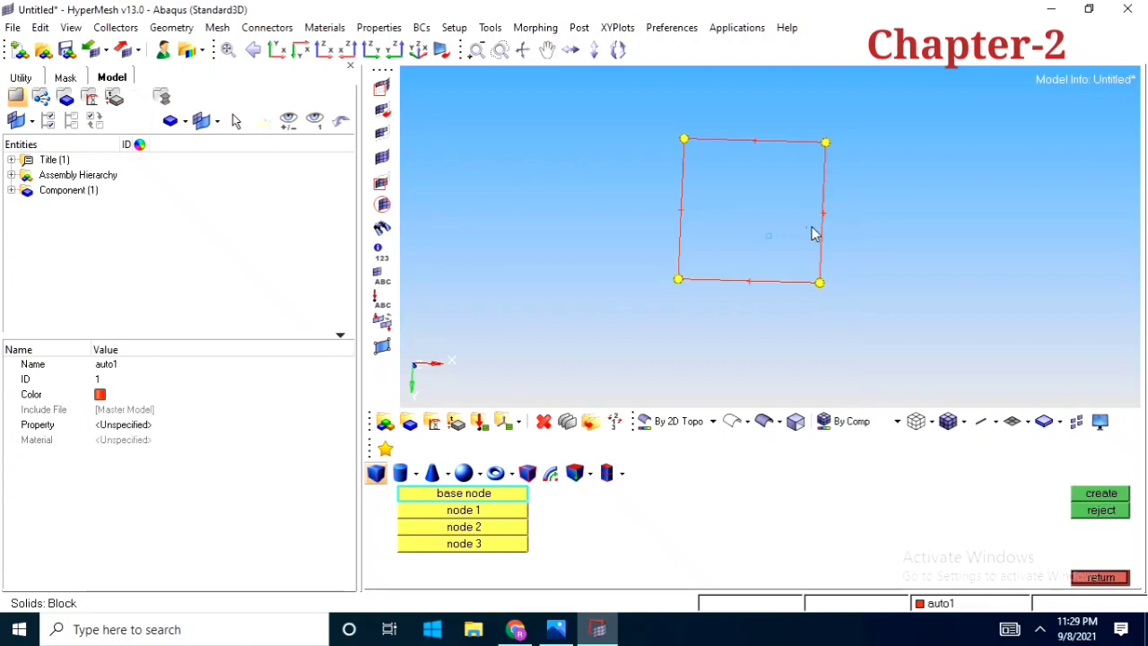
{"action": "left_click_drag", "start_coordinate": [812, 234], "coordinate": [618, 376], "text": "ctrl"}
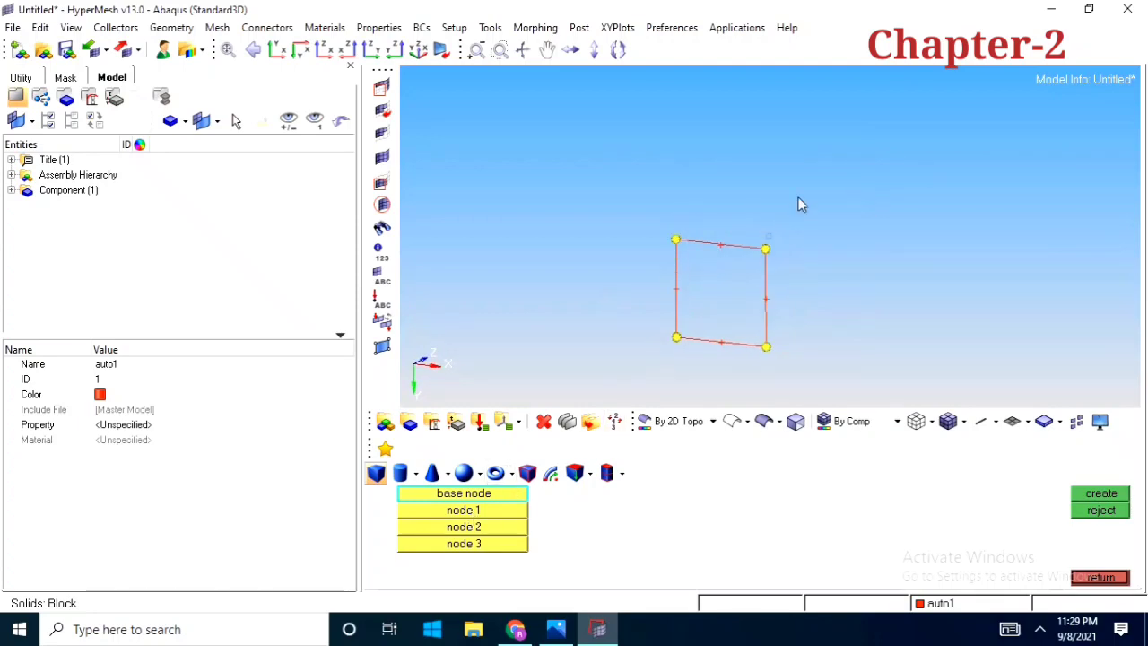
{"action": "left_click_drag", "start_coordinate": [715, 239], "coordinate": [839, 184], "text": "ctrl"}
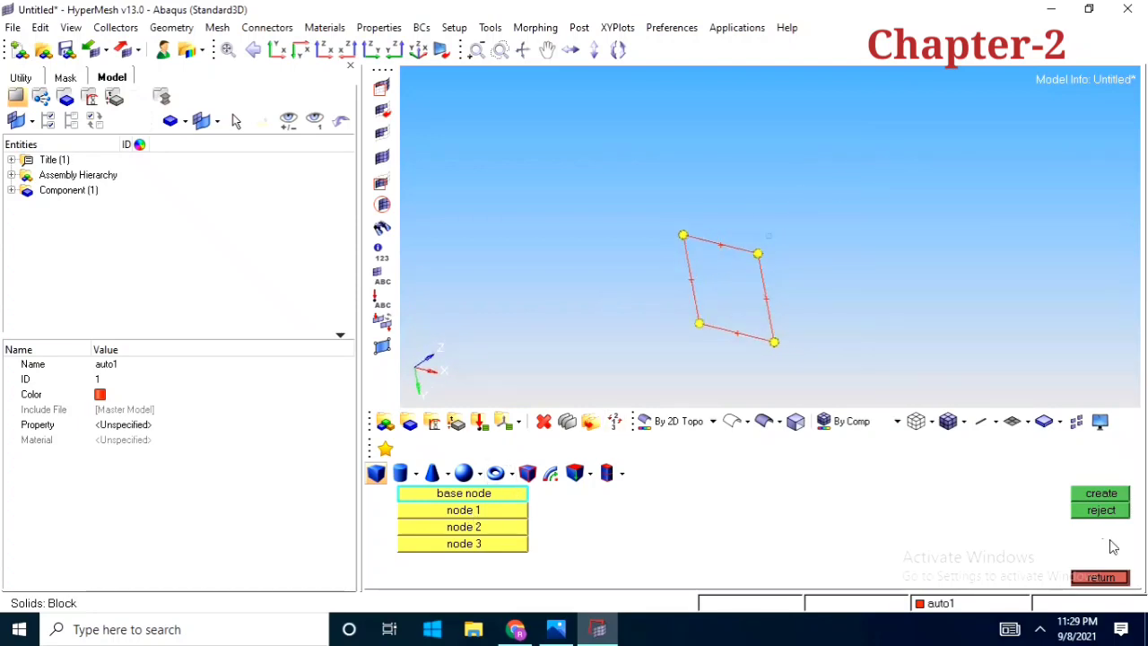
{"action": "left_click", "coordinate": [1100, 577]}
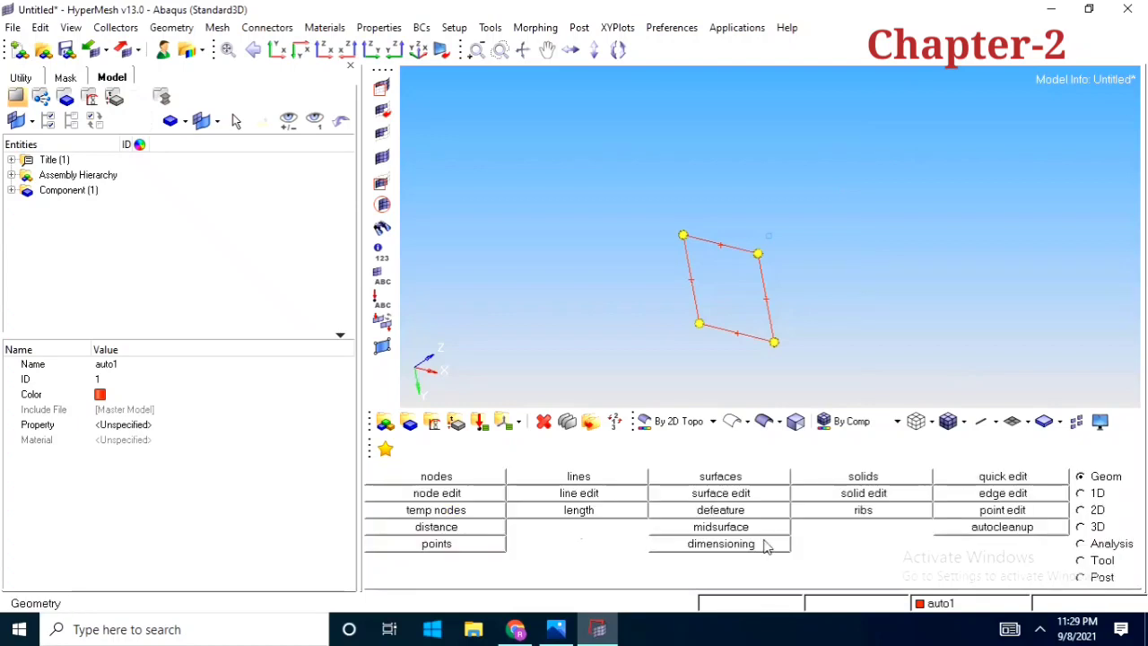
Create a node at x 10, y 10, z 10, offset from the square's plane, and exit node creation
{"action": "left_click", "coordinate": [464, 482]}
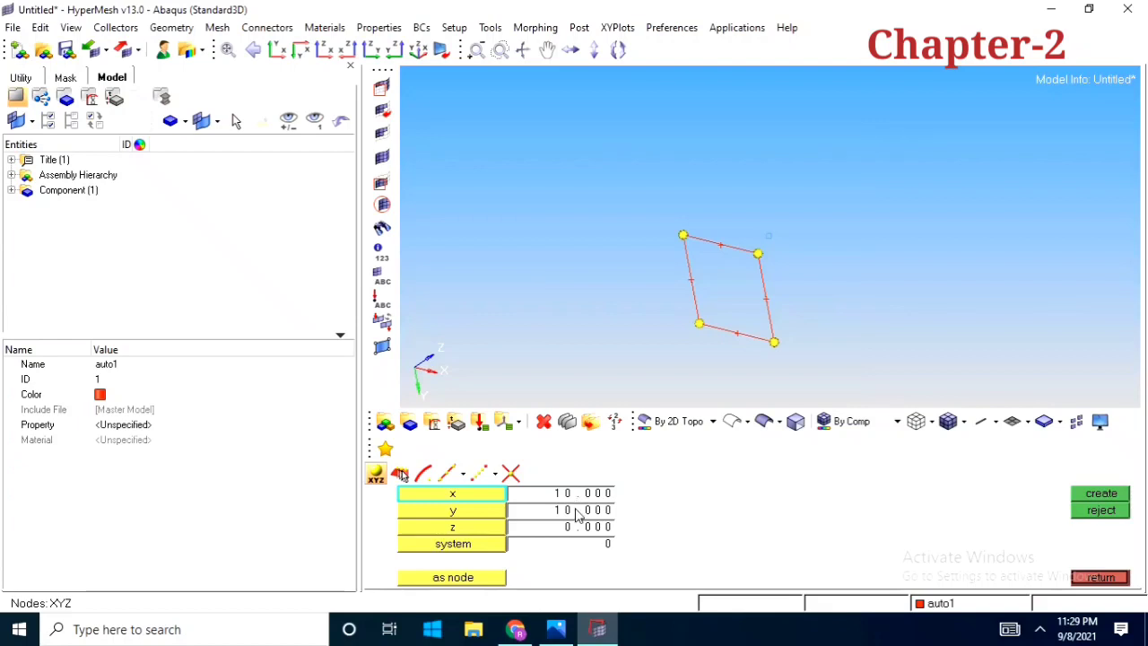
{"action": "left_click", "coordinate": [574, 529]}
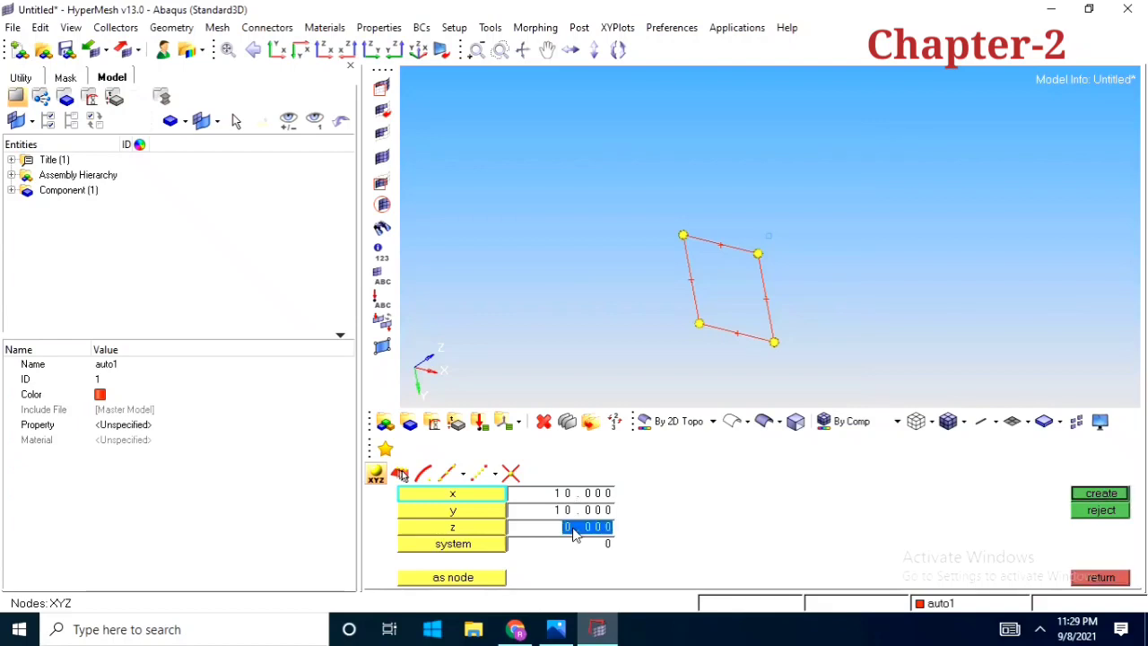
{"action": "type", "text": "10"}
{"action": "left_click", "coordinate": [1084, 500]}
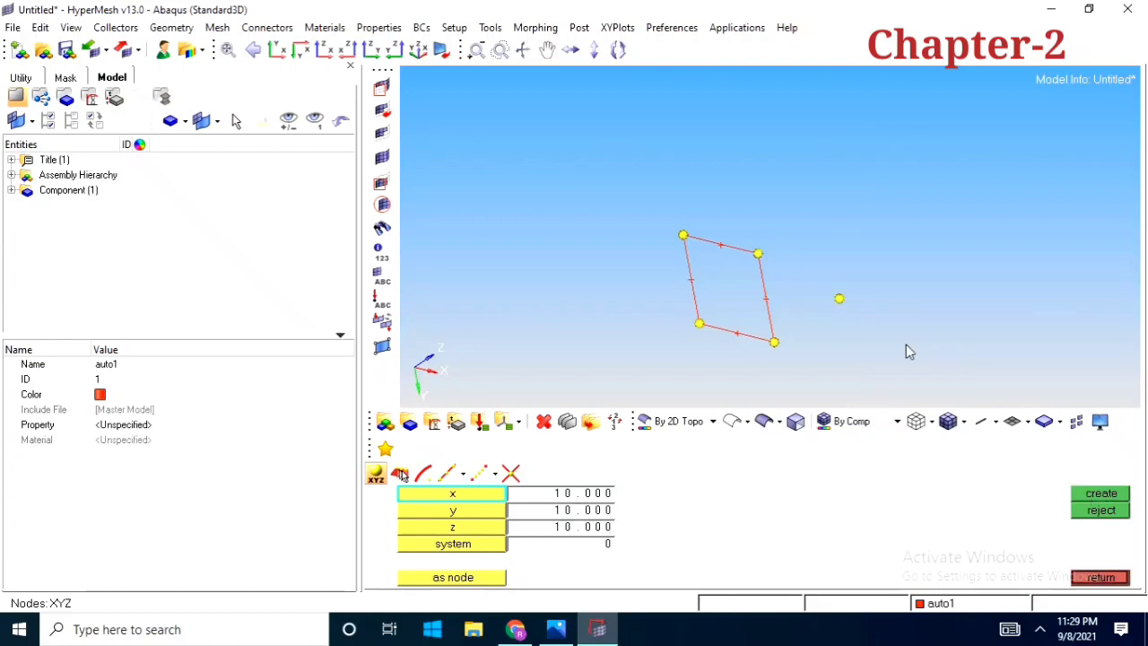
{"action": "right_click_drag", "start_coordinate": [889, 324], "coordinate": [803, 320], "text": "ctrl"}
{"action": "left_click_drag", "start_coordinate": [804, 320], "coordinate": [764, 313], "text": "ctrl"}
{"action": "right_click_drag", "start_coordinate": [764, 313], "coordinate": [774, 285], "text": "ctrl"}
{"action": "scroll", "coordinate": [775, 285], "scroll_direction": "down", "scroll_amount": 2, "text": "ctrl"}
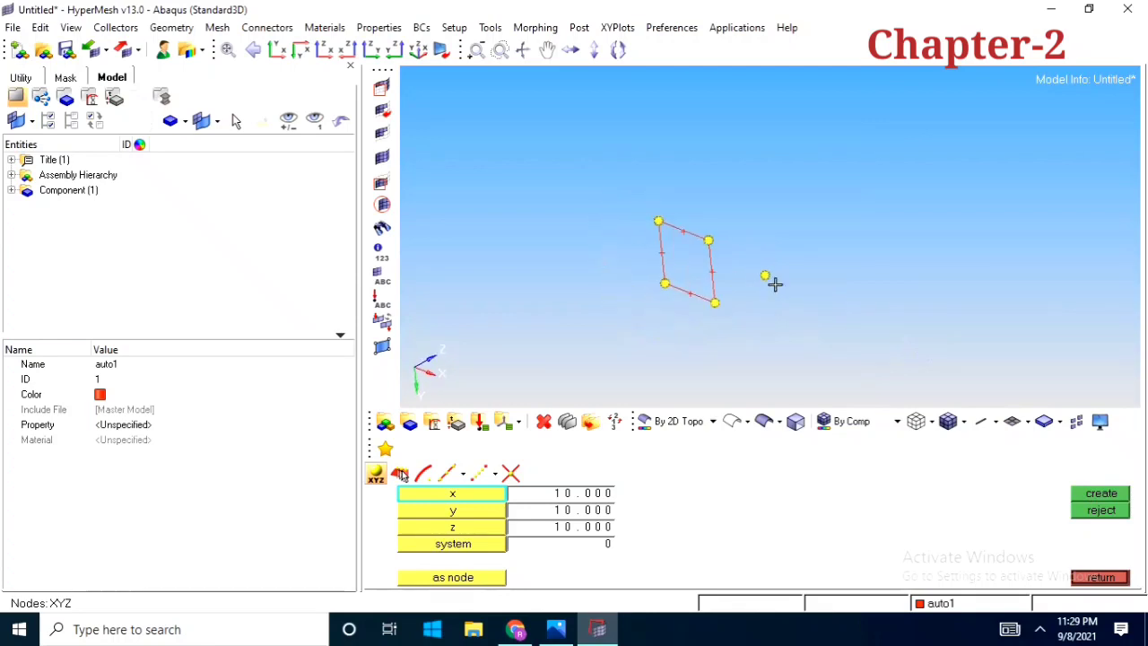
{"action": "left_click", "coordinate": [1112, 577]}
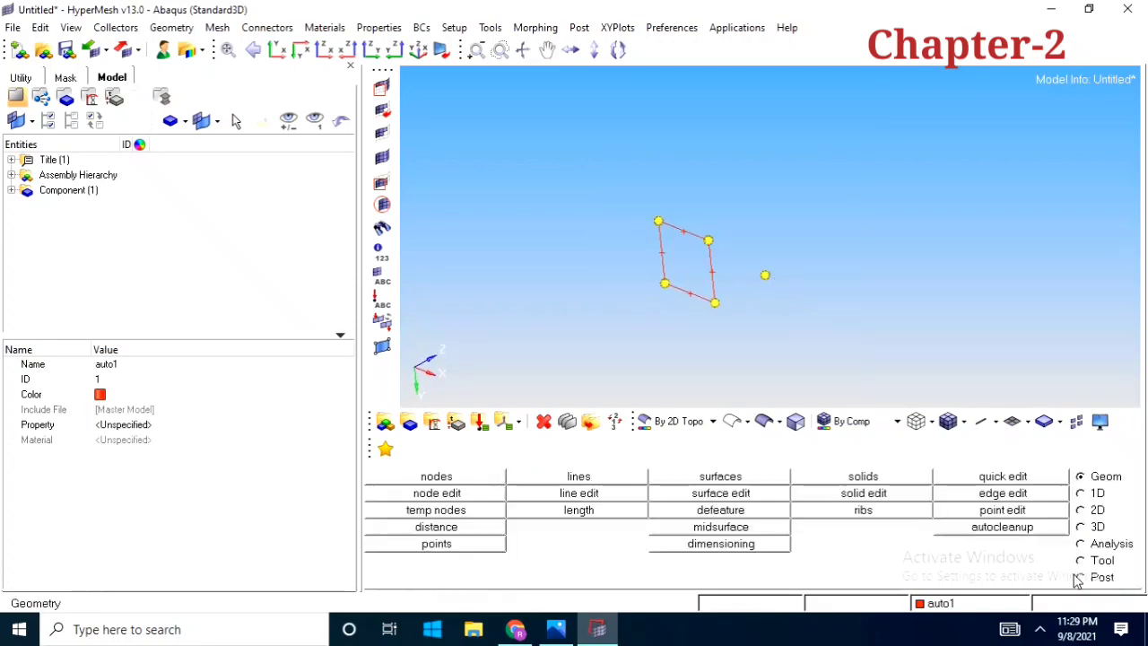
Create a solid block from the square's diagonal corner, its two adjacent corners and the node offset in z, and reject it
{"action": "left_click", "coordinate": [902, 480]}
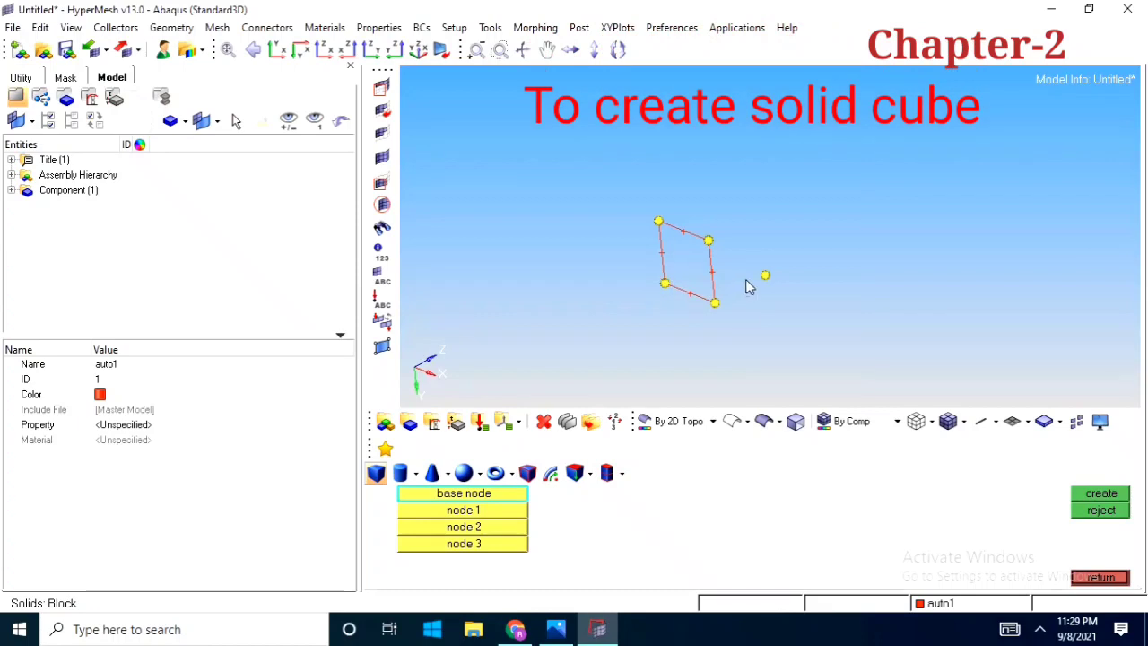
{"action": "left_click_drag", "start_coordinate": [668, 296], "coordinate": [748, 259], "text": "ctrl"}
{"action": "left_click", "coordinate": [712, 294]}
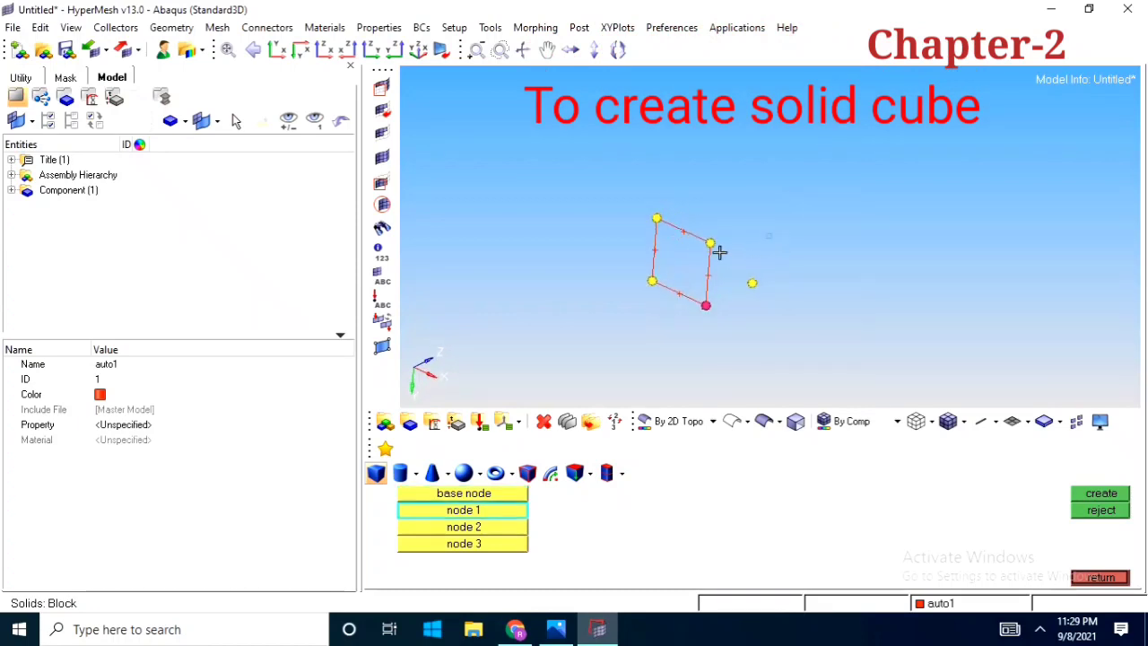
{"action": "left_click", "coordinate": [709, 243]}
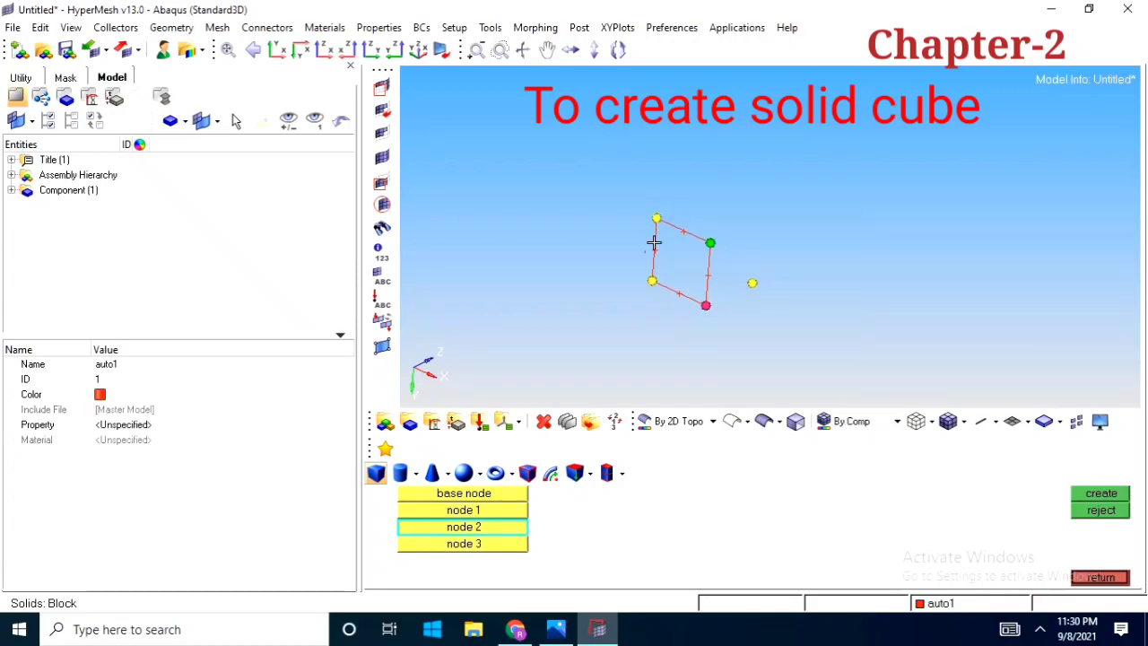
{"action": "left_click", "coordinate": [652, 279]}
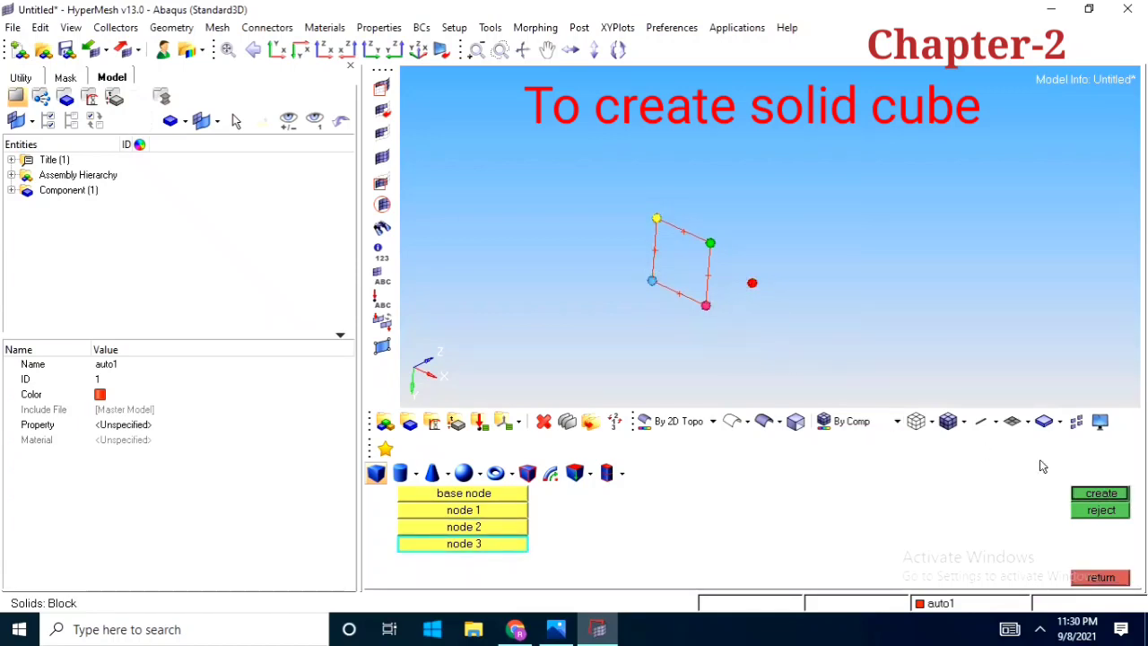
{"action": "left_click", "coordinate": [1099, 493]}
{"action": "mouse_move", "coordinate": [738, 282]}
{"action": "left_mouse_down", "text": "ctrl"}
{"action": "mouse_move", "coordinate": [589, 259]}
{"action": "mouse_move", "coordinate": [909, 274]}
{"action": "mouse_move", "coordinate": [642, 297]}
{"action": "mouse_move", "coordinate": [815, 333]}
{"action": "mouse_move", "coordinate": [723, 263]}
{"action": "mouse_move", "coordinate": [819, 238]}
{"action": "mouse_move", "coordinate": [772, 253]}
{"action": "mouse_move", "coordinate": [745, 290]}
{"action": "mouse_move", "coordinate": [715, 293]}
{"action": "mouse_move", "coordinate": [735, 261]}
{"action": "mouse_move", "coordinate": [833, 254]}
{"action": "mouse_move", "coordinate": [735, 272]}
{"action": "left_mouse_up", "text": "ctrl"}
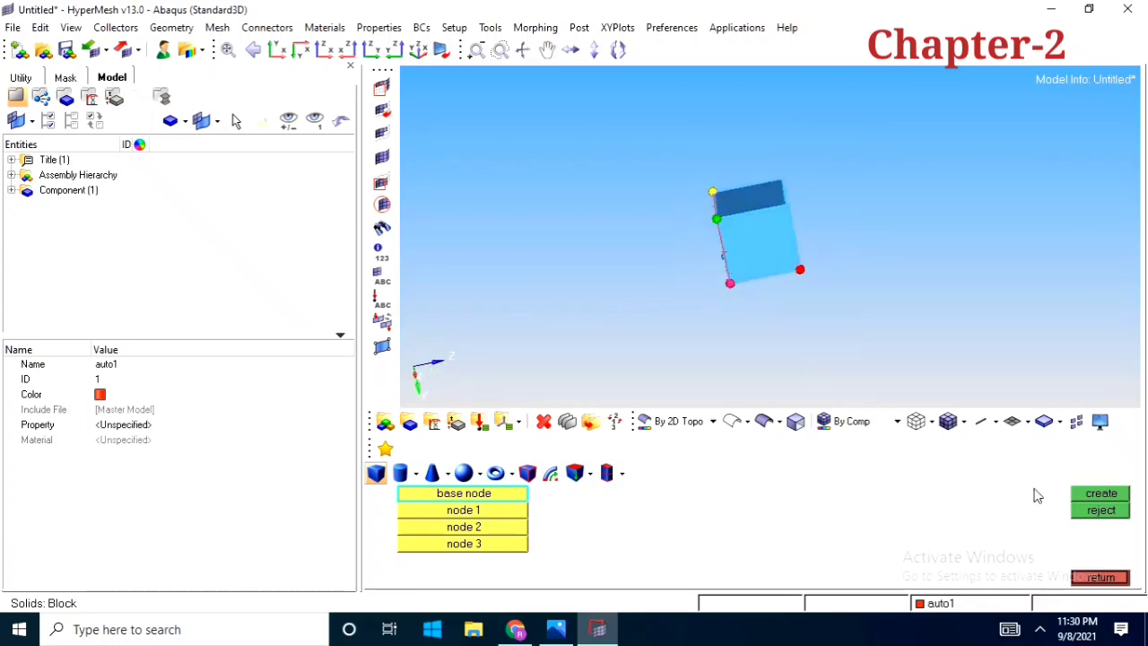
{"action": "left_click", "coordinate": [1118, 512]}
{"action": "mouse_move", "coordinate": [828, 305]}
{"action": "left_mouse_down", "text": "ctrl"}
{"action": "mouse_move", "coordinate": [838, 241]}
{"action": "mouse_move", "coordinate": [855, 267]}
{"action": "mouse_move", "coordinate": [811, 297]}
{"action": "left_mouse_up", "text": "ctrl"}
Create a full solid cylinder, base radius 5 and height 10, from the z-offset node toward the square's diagonal corner, inspect it and reject it
{"action": "left_click", "coordinate": [400, 472]}
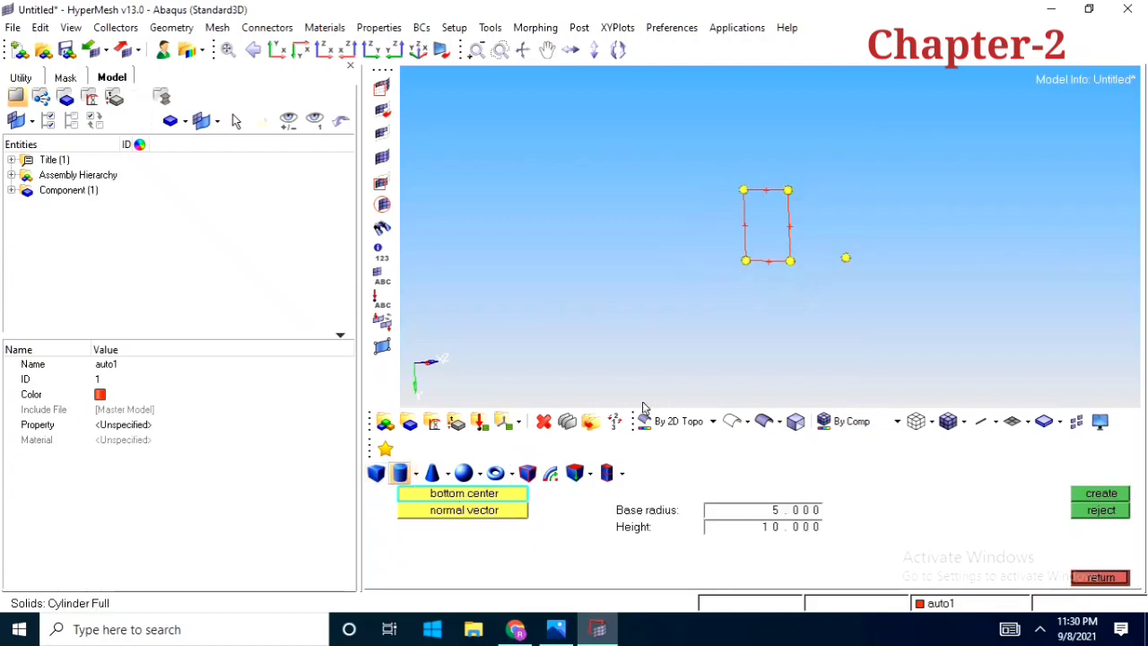
{"action": "left_click_drag", "start_coordinate": [776, 283], "coordinate": [722, 289], "text": "ctrl"}
{"action": "scroll", "coordinate": [795, 273], "scroll_direction": "up", "scroll_amount": 1, "text": "ctrl"}
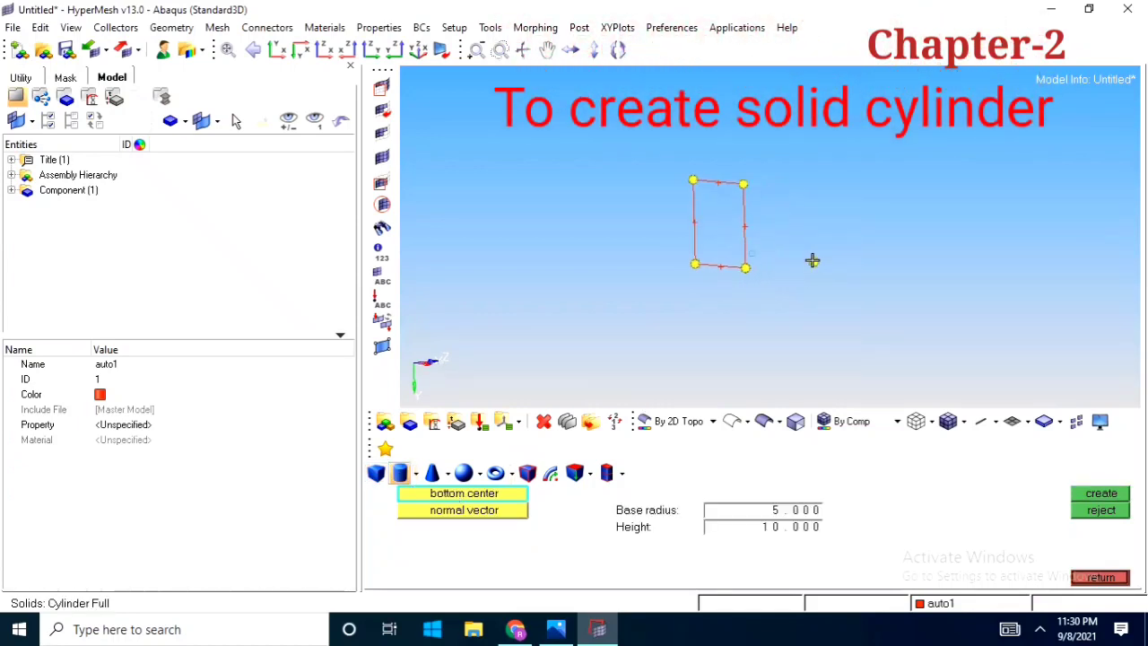
{"action": "left_click", "coordinate": [812, 261]}
{"action": "left_click", "coordinate": [745, 267]}
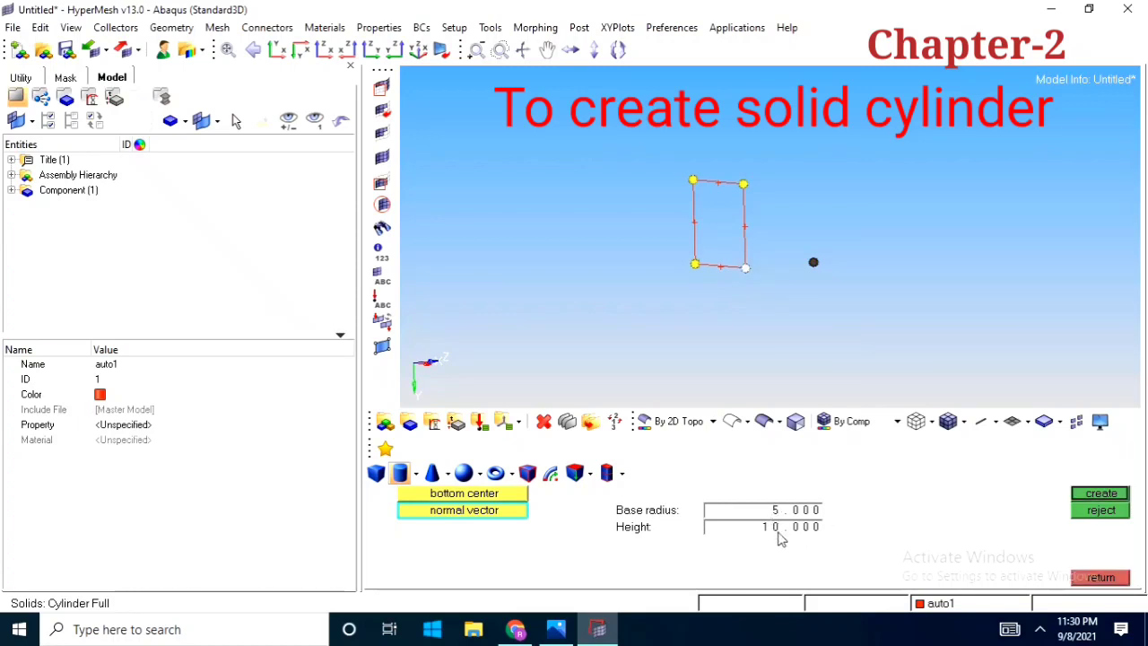
{"action": "left_click", "coordinate": [1099, 494]}
{"action": "left_click_drag", "start_coordinate": [819, 210], "coordinate": [750, 203], "text": "ctrl"}
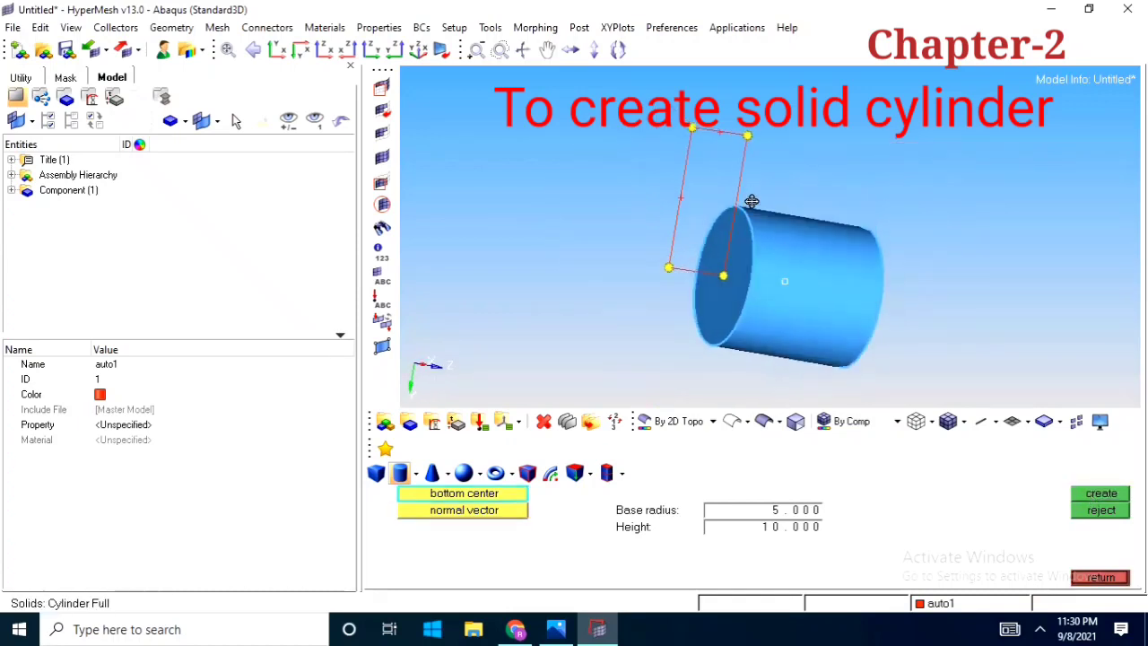
{"action": "right_click_drag", "start_coordinate": [782, 285], "coordinate": [786, 230], "text": "ctrl"}
{"action": "scroll", "coordinate": [786, 231], "scroll_direction": "down", "scroll_amount": 4, "text": "ctrl"}
{"action": "left_click_drag", "start_coordinate": [787, 231], "coordinate": [823, 289], "text": "ctrl"}
{"action": "right_click_drag", "start_coordinate": [823, 289], "coordinate": [832, 306], "text": "ctrl"}
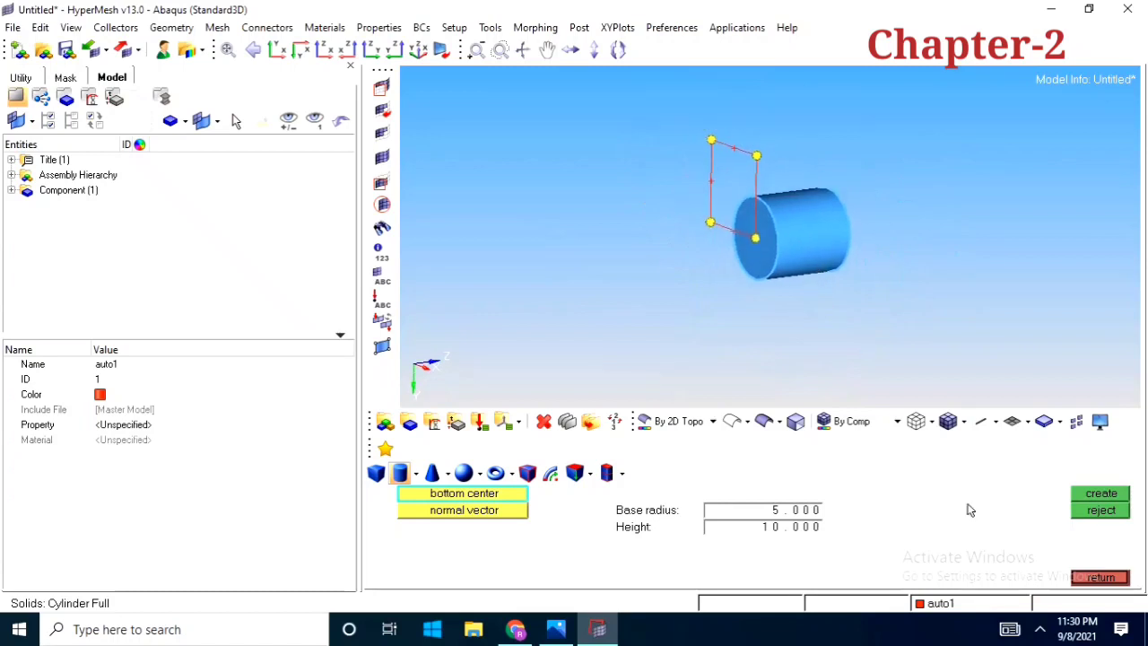
{"action": "left_click", "coordinate": [1099, 507]}
Create a full solid cone with top radius 7, base radius 5 and height 10 from the z-offset node, and reject it
{"action": "left_click", "coordinate": [432, 473]}
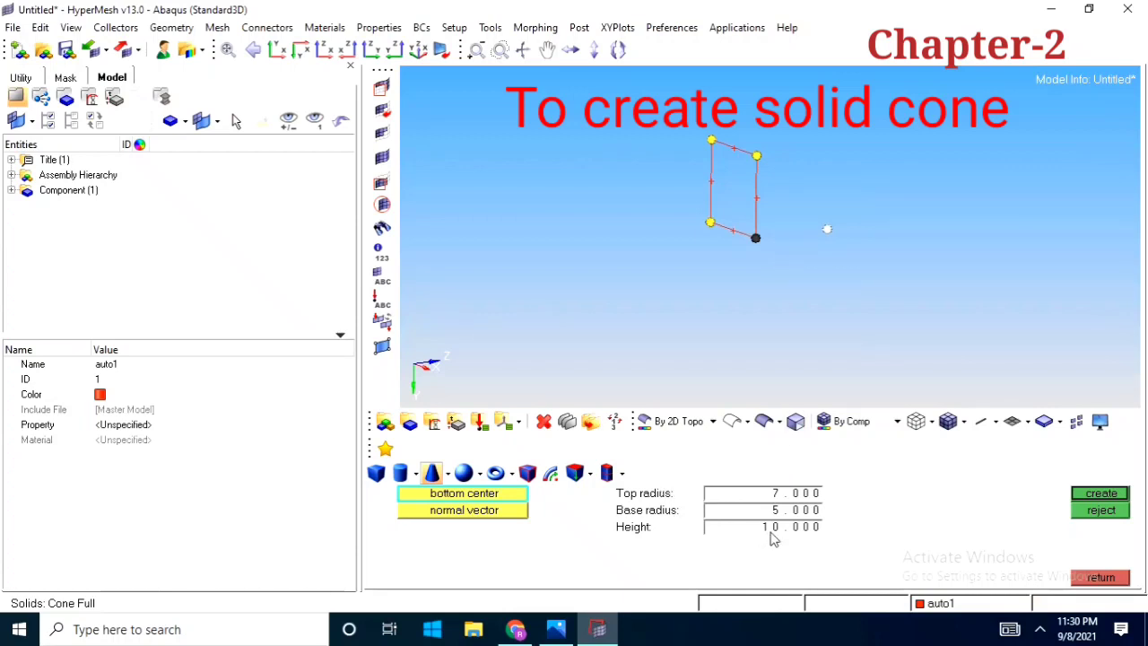
{"action": "left_click", "coordinate": [827, 229]}
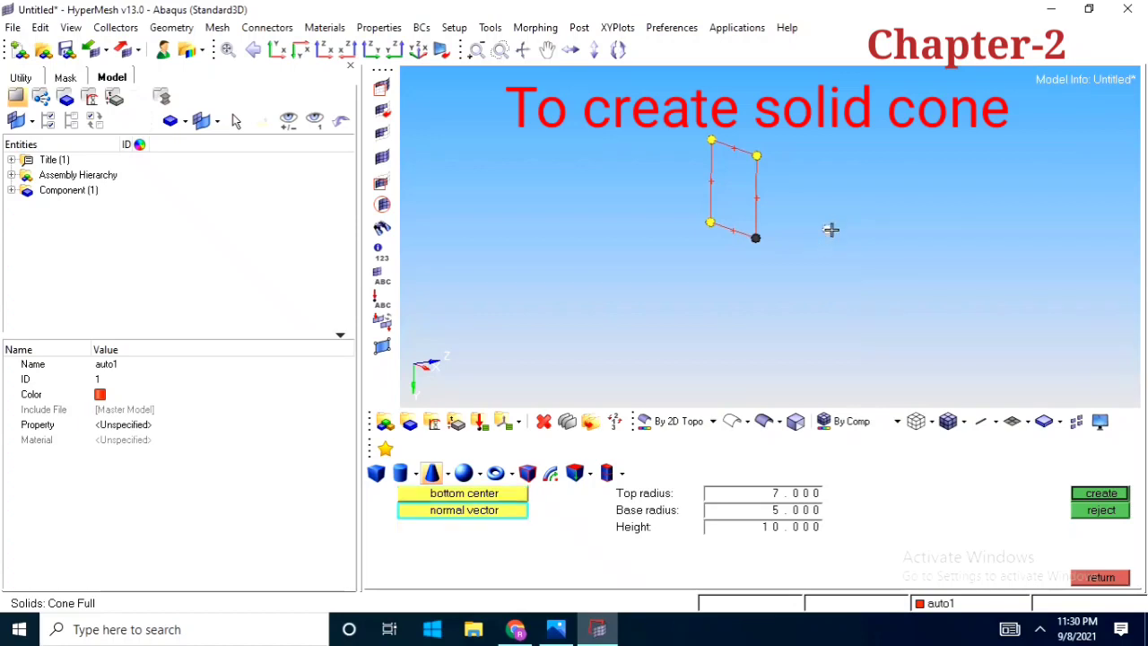
{"action": "left_click", "coordinate": [1116, 495]}
{"action": "left_click_drag", "start_coordinate": [770, 257], "coordinate": [797, 296], "text": "ctrl"}
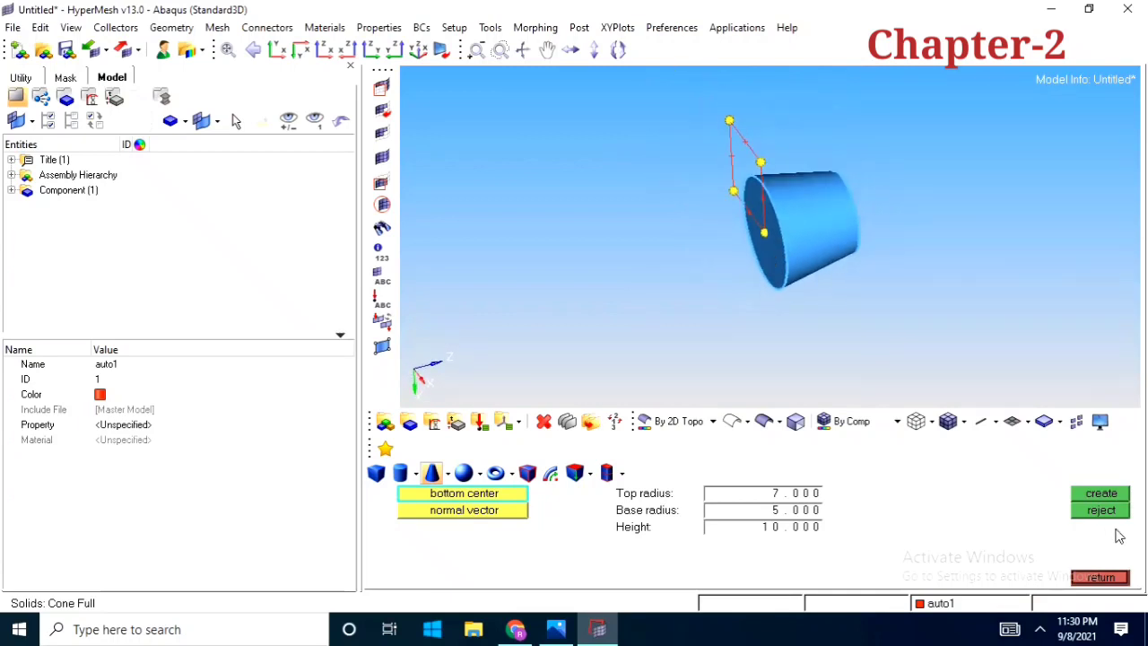
{"action": "left_click", "coordinate": [1101, 510]}
{"action": "left_click_drag", "start_coordinate": [887, 277], "coordinate": [816, 341], "text": "ctrl"}
Create a solid sphere of radius 5 centred on the z-offset node, and reject it
{"action": "left_click", "coordinate": [464, 474]}
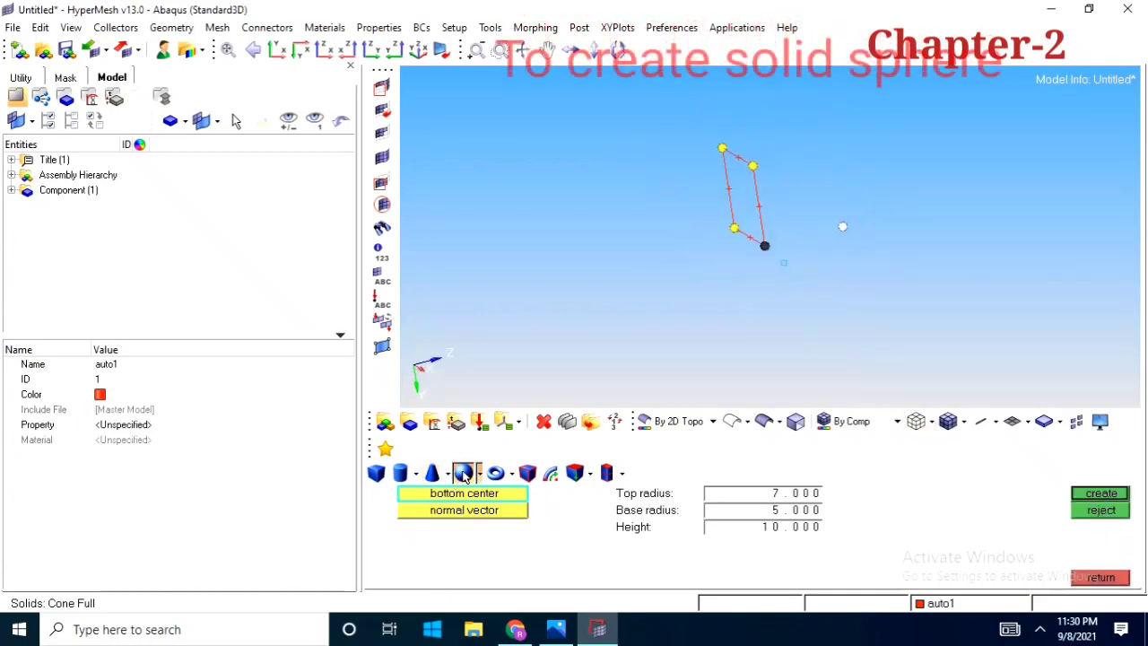
{"action": "left_click_drag", "start_coordinate": [826, 273], "coordinate": [742, 273], "text": "ctrl"}
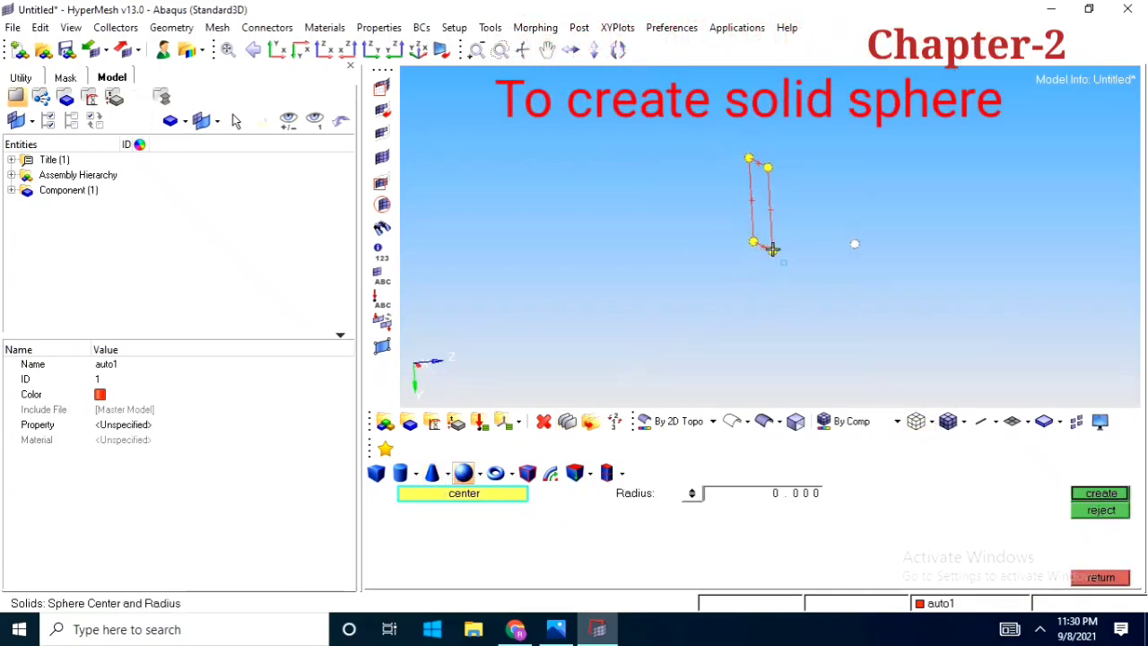
{"action": "middle_click", "coordinate": [866, 269]}
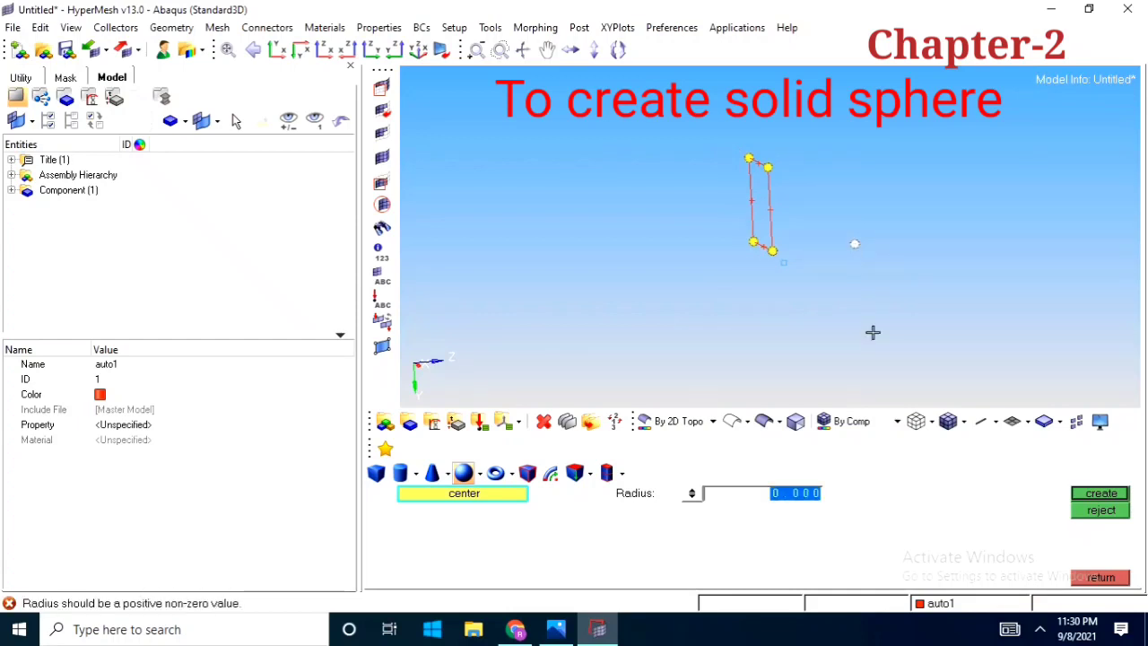
{"action": "type", "text": "5"}
{"action": "left_click", "coordinate": [1105, 498]}
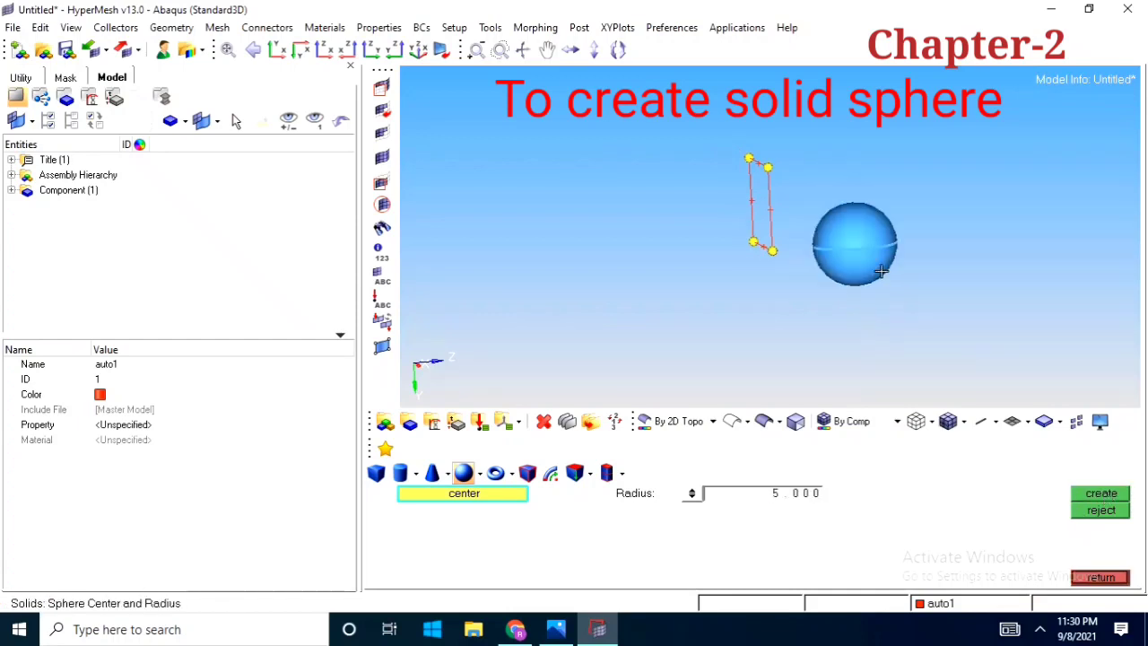
{"action": "scroll", "coordinate": [866, 267], "scroll_direction": "up", "scroll_amount": 2, "text": "ctrl"}
{"action": "left_click_drag", "start_coordinate": [858, 278], "coordinate": [834, 351], "text": "ctrl"}
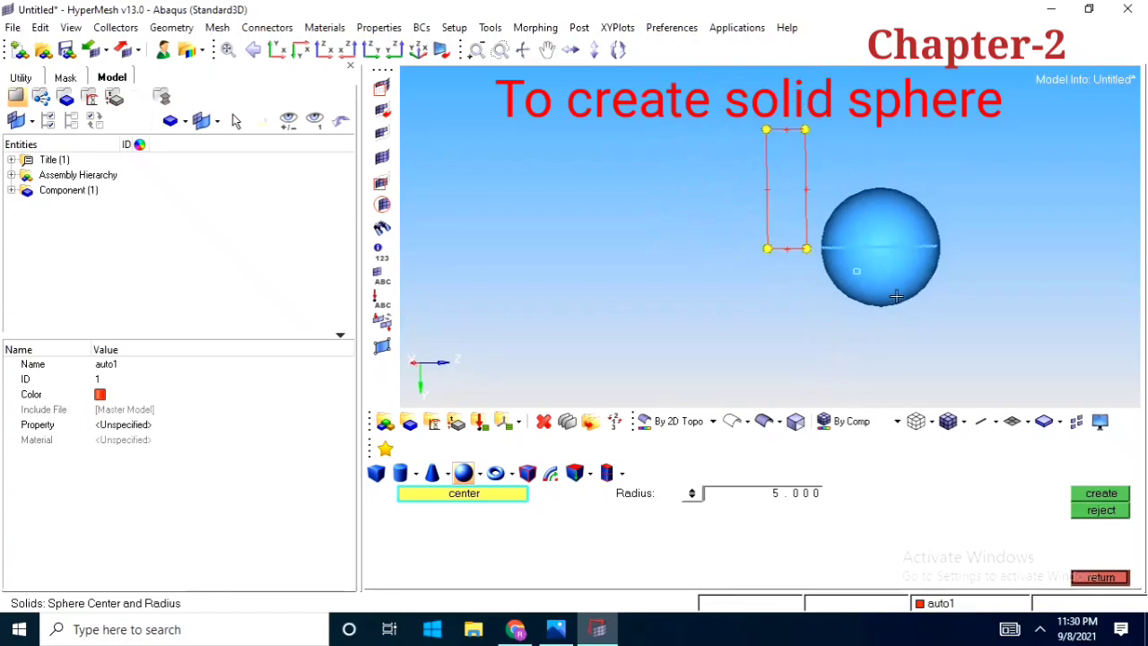
{"action": "left_click", "coordinate": [1101, 510]}
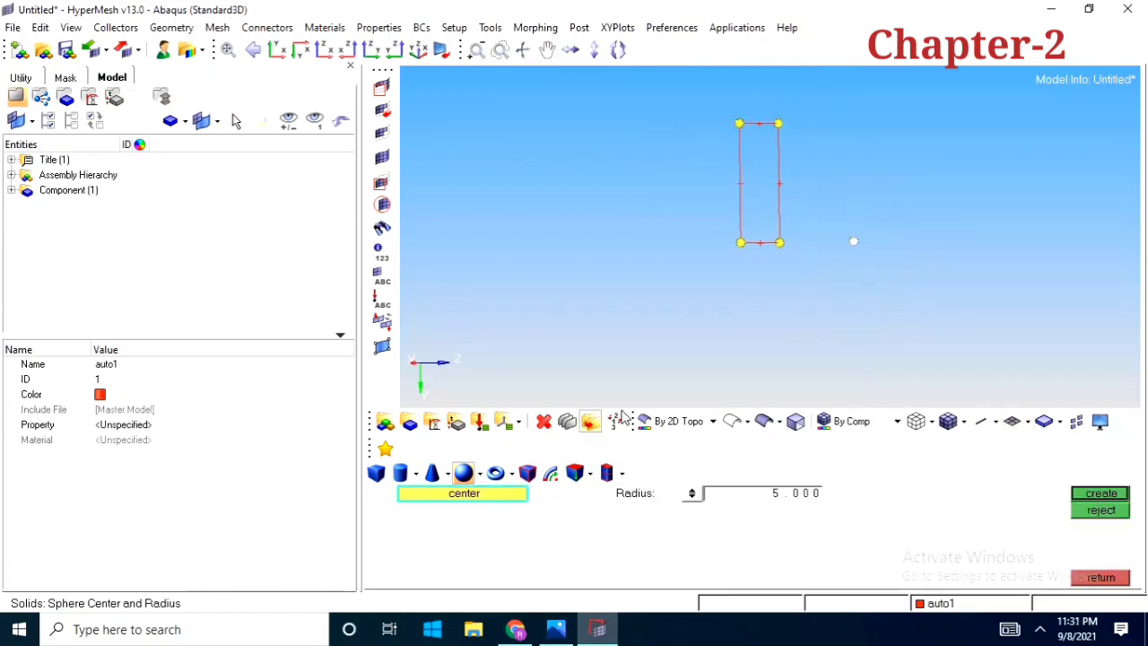
Create a solid torus with major radius 7 and minor radius 5 centred on the z-offset node
{"action": "left_click", "coordinate": [495, 473]}
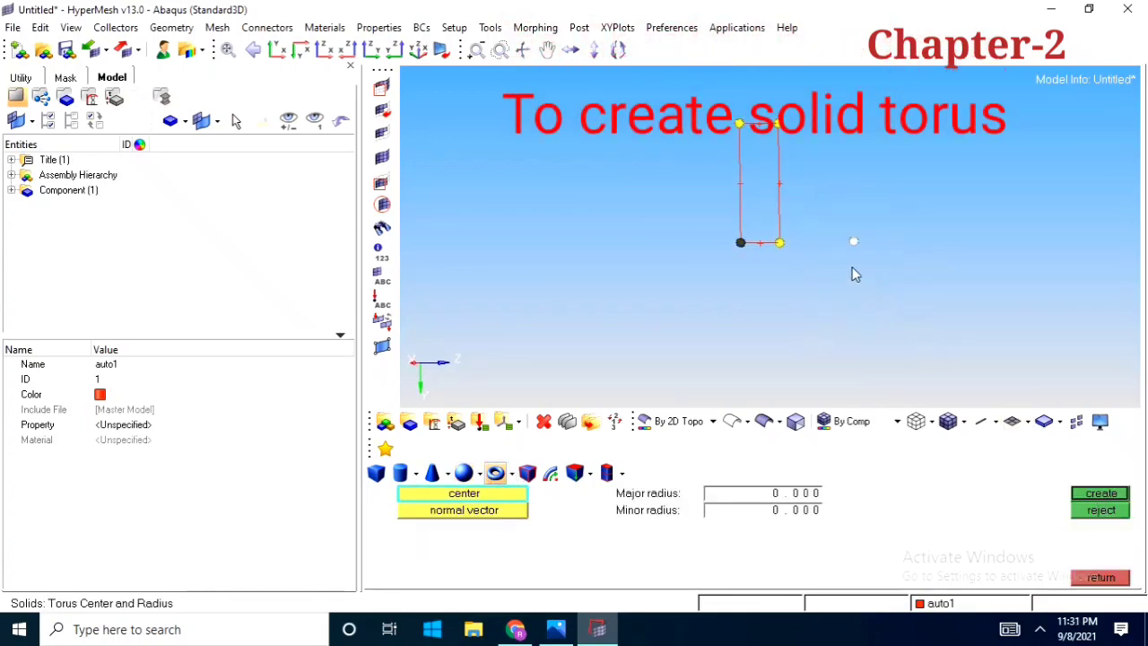
{"action": "right_click_drag", "start_coordinate": [852, 269], "coordinate": [808, 252], "text": "ctrl"}
{"action": "left_click_drag", "start_coordinate": [808, 252], "coordinate": [864, 377], "text": "ctrl"}
{"action": "double_click", "coordinate": [805, 493]}
{"action": "key", "text": "BackSpace"}
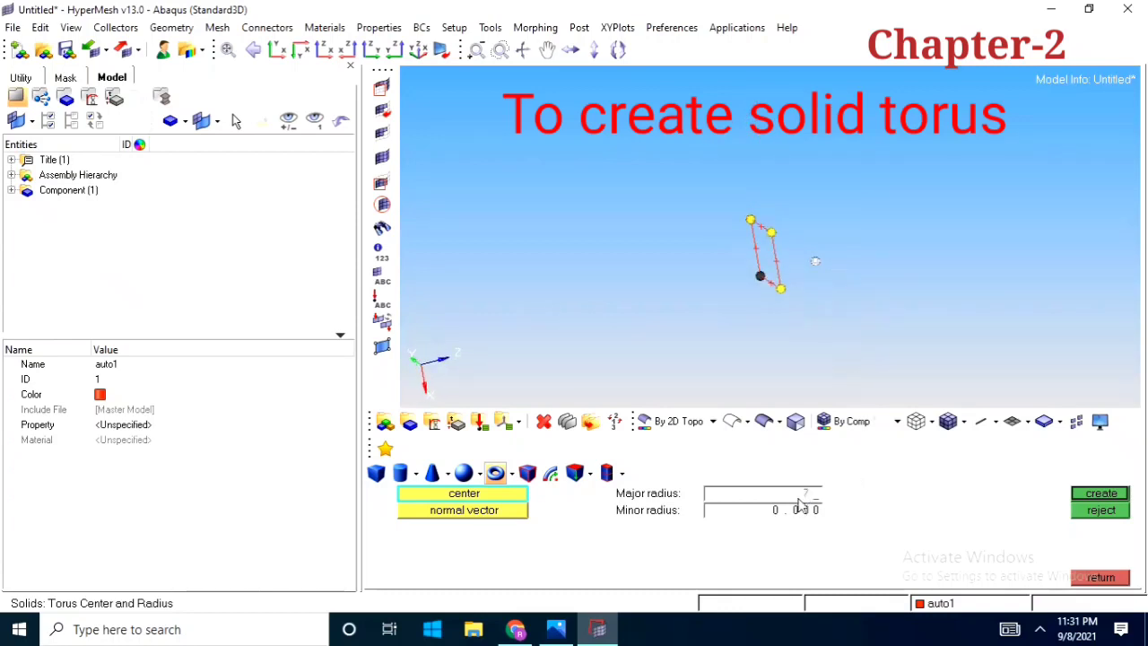
{"action": "double_click", "coordinate": [797, 511]}
{"action": "type", "text": "5"}
{"action": "left_click", "coordinate": [487, 512]}
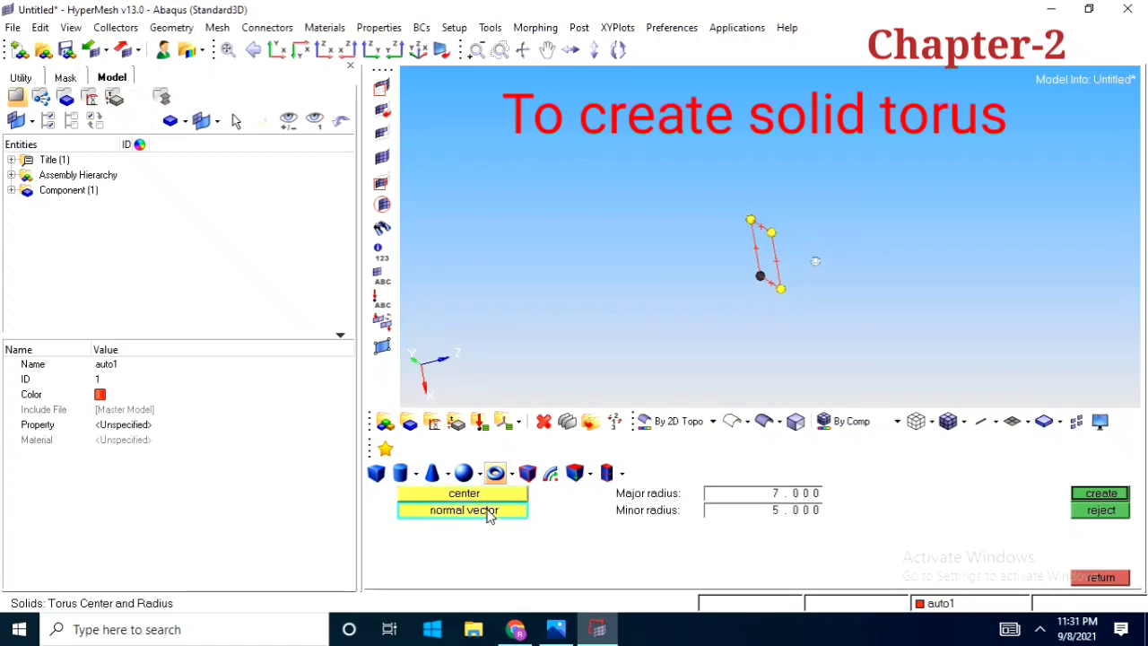
{"action": "left_click", "coordinate": [1079, 500]}
{"action": "mouse_move", "coordinate": [753, 290]}
{"action": "left_mouse_down", "text": "ctrl"}
{"action": "mouse_move", "coordinate": [905, 255]}
{"action": "mouse_move", "coordinate": [703, 291]}
{"action": "mouse_move", "coordinate": [843, 259]}
{"action": "mouse_move", "coordinate": [771, 287]}
{"action": "left_mouse_up", "text": "ctrl"}
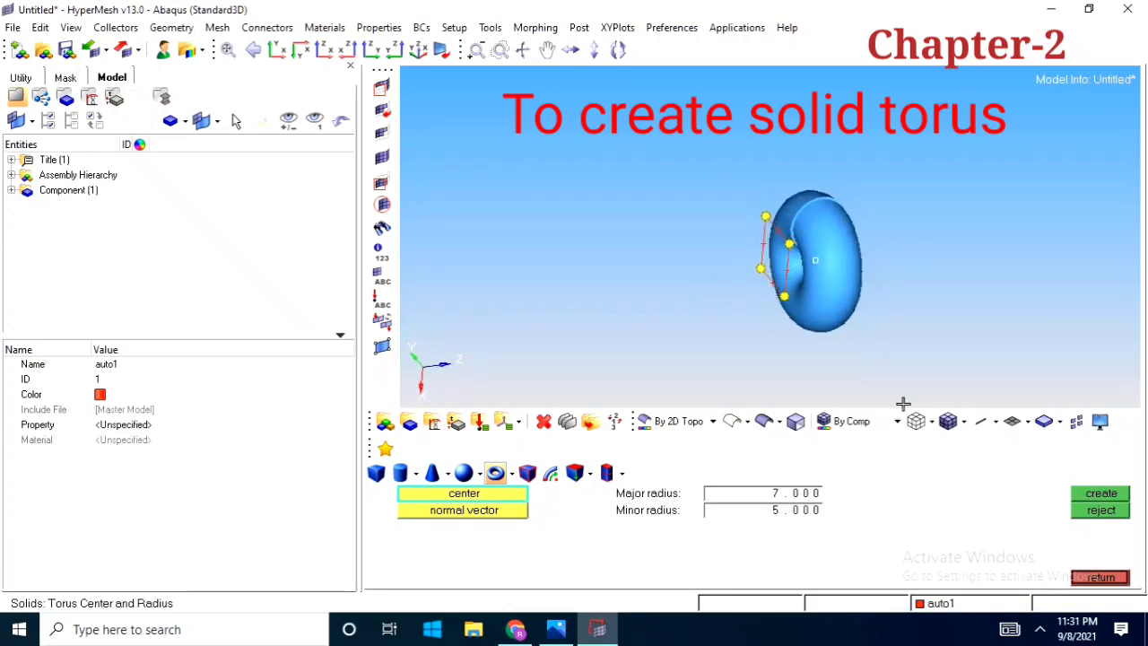
Leave the torus command and try to delete the torus by selecting its surfaces
{"action": "left_click", "coordinate": [1100, 578]}
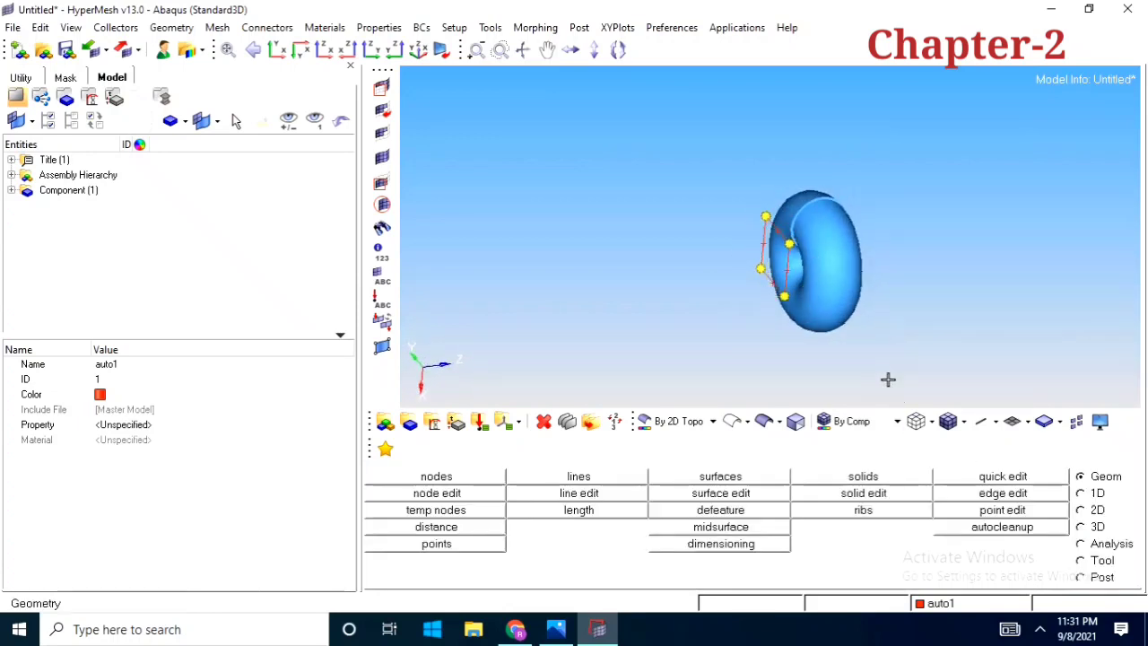
{"action": "left_click_drag", "start_coordinate": [889, 380], "coordinate": [943, 269], "text": "ctrl"}
{"action": "scroll", "coordinate": [798, 236], "scroll_direction": "up", "scroll_amount": 2}
{"action": "left_click_drag", "start_coordinate": [798, 236], "coordinate": [817, 297], "text": "ctrl"}
{"action": "scroll", "coordinate": [817, 296], "scroll_direction": "down", "scroll_amount": 4}
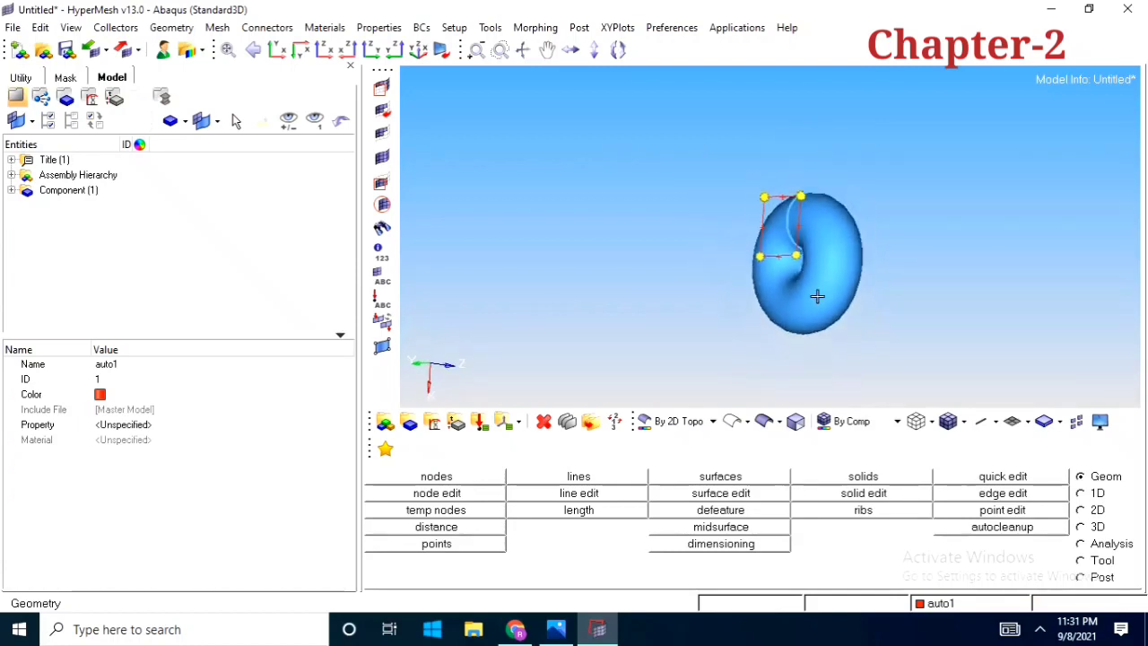
{"action": "scroll", "coordinate": [837, 282], "scroll_direction": "up", "scroll_amount": 4}
{"action": "left_click", "coordinate": [542, 422]}
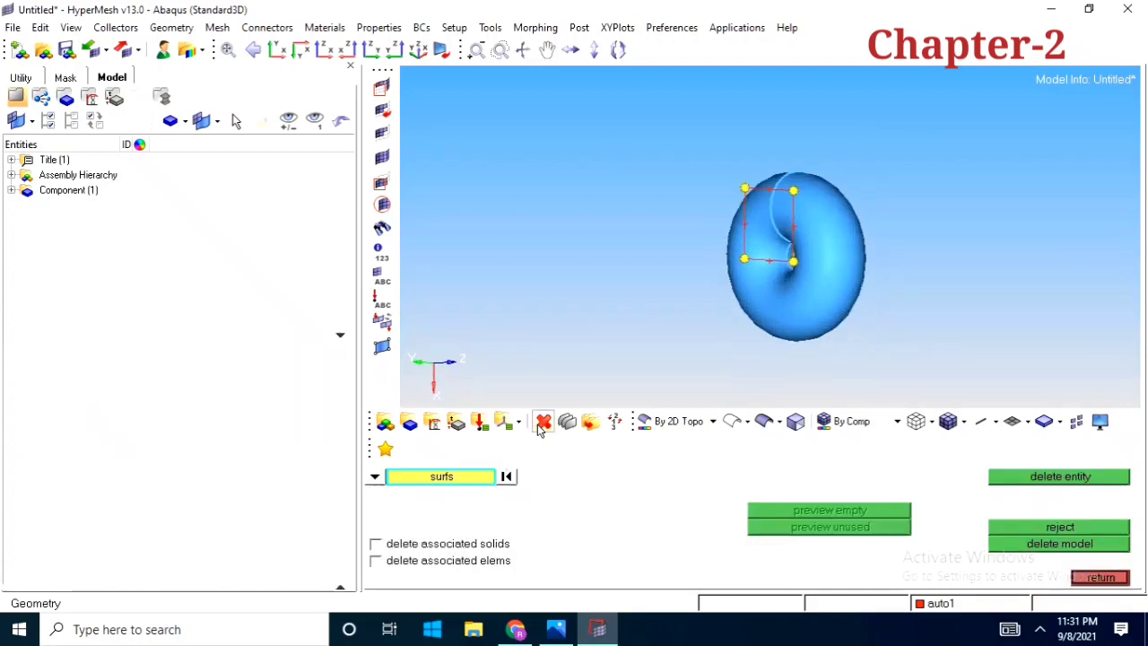
{"action": "scroll", "coordinate": [701, 243], "scroll_direction": "down", "scroll_amount": 3}
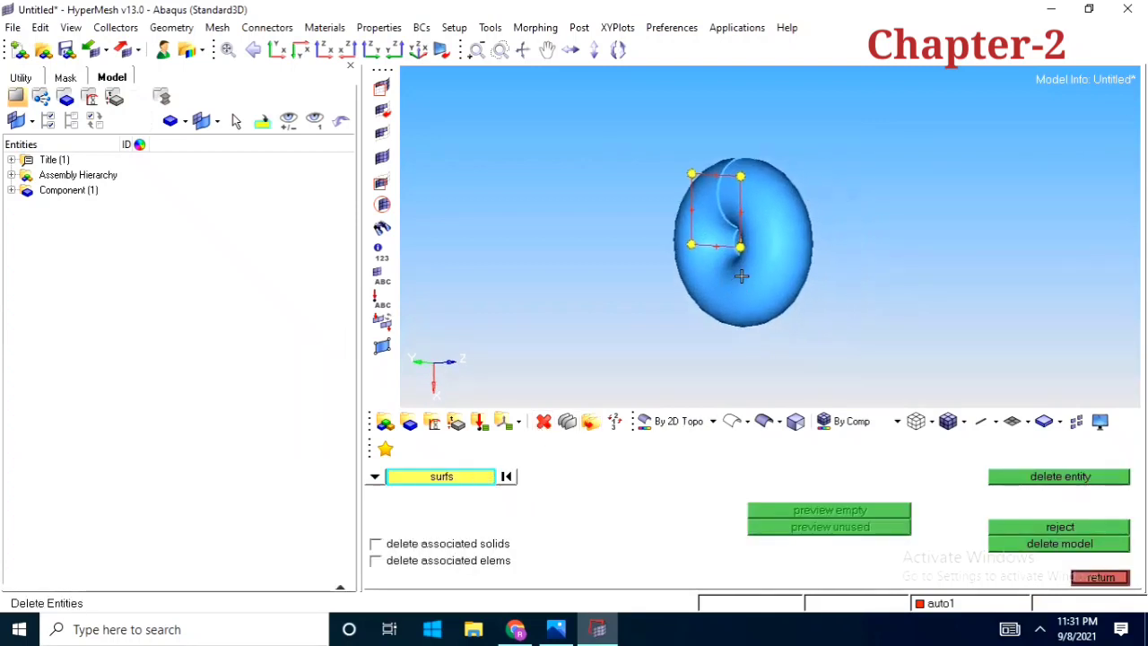
{"action": "mouse_move", "coordinate": [590, 150]}
{"action": "left_mouse_down", "text": "shift"}
{"action": "mouse_move", "coordinate": [868, 324]}
{"action": "mouse_move", "coordinate": [771, 321]}
{"action": "left_mouse_up", "text": "shift"}
{"action": "scroll", "coordinate": [767, 313], "scroll_direction": "up", "scroll_amount": 2}
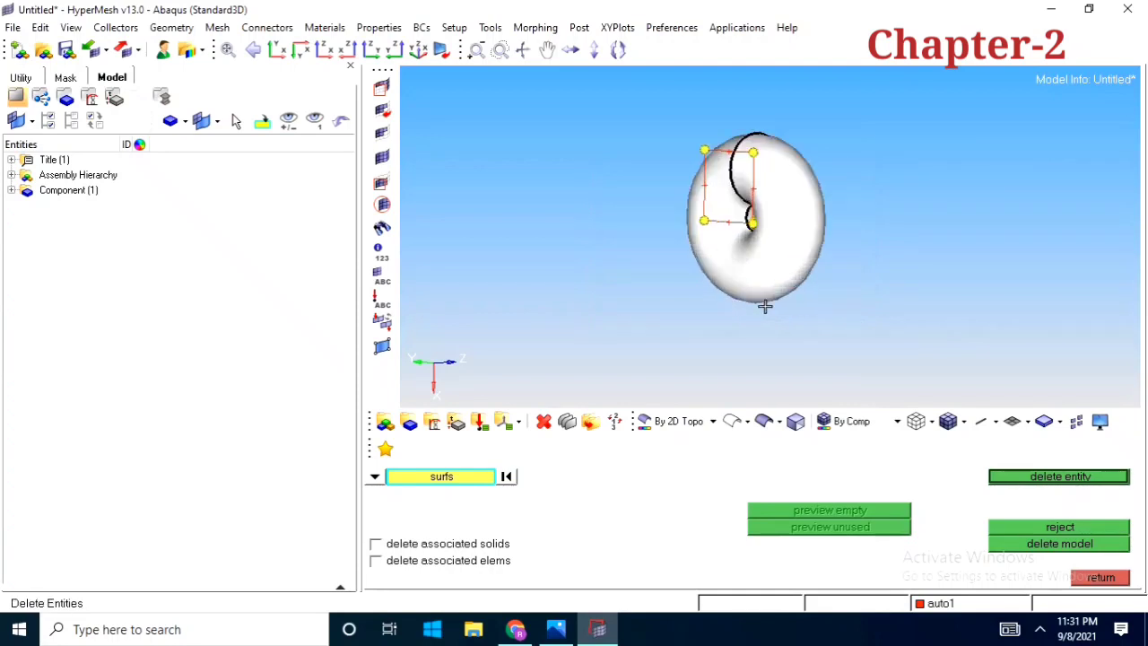
{"action": "left_click", "coordinate": [1051, 477]}
{"action": "left_click_drag", "start_coordinate": [876, 351], "coordinate": [735, 269], "text": "ctrl"}
Switch the delete entity type to solids and delete the torus solid, keeping its bounding surfaces
{"action": "left_click", "coordinate": [375, 476]}
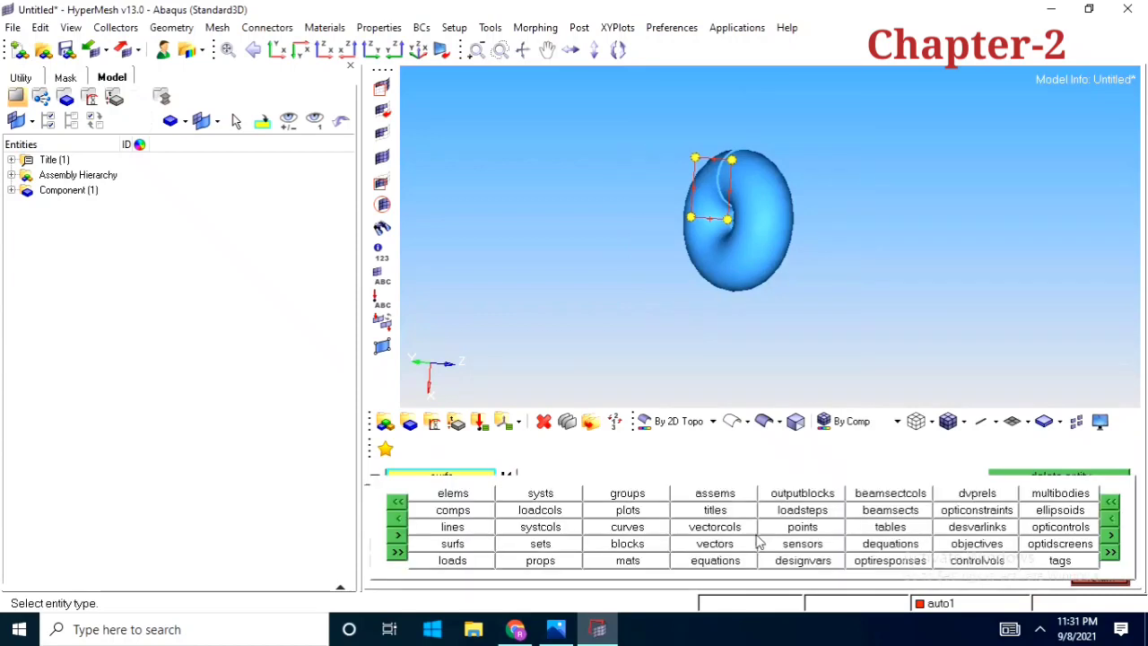
{"action": "left_click", "coordinate": [1109, 537]}
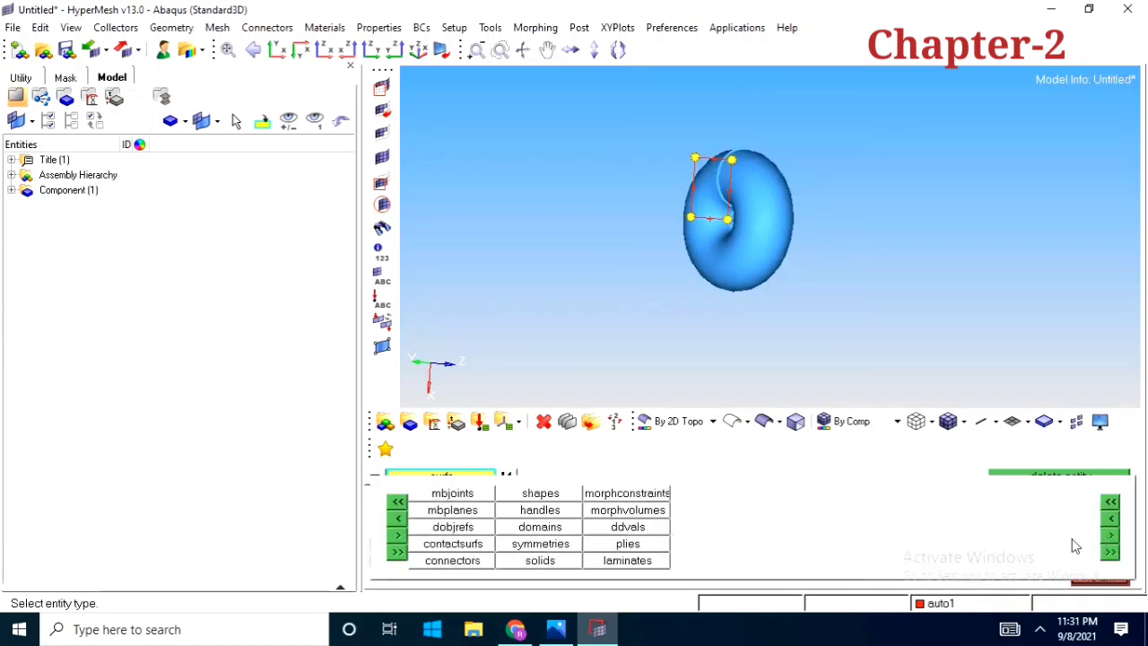
{"action": "left_click", "coordinate": [535, 566]}
{"action": "scroll", "coordinate": [768, 218], "scroll_direction": "down", "scroll_amount": 3, "text": "ctrl"}
{"action": "left_click_drag", "start_coordinate": [656, 160], "coordinate": [859, 305], "text": "shift"}
{"action": "left_click", "coordinate": [1022, 483]}
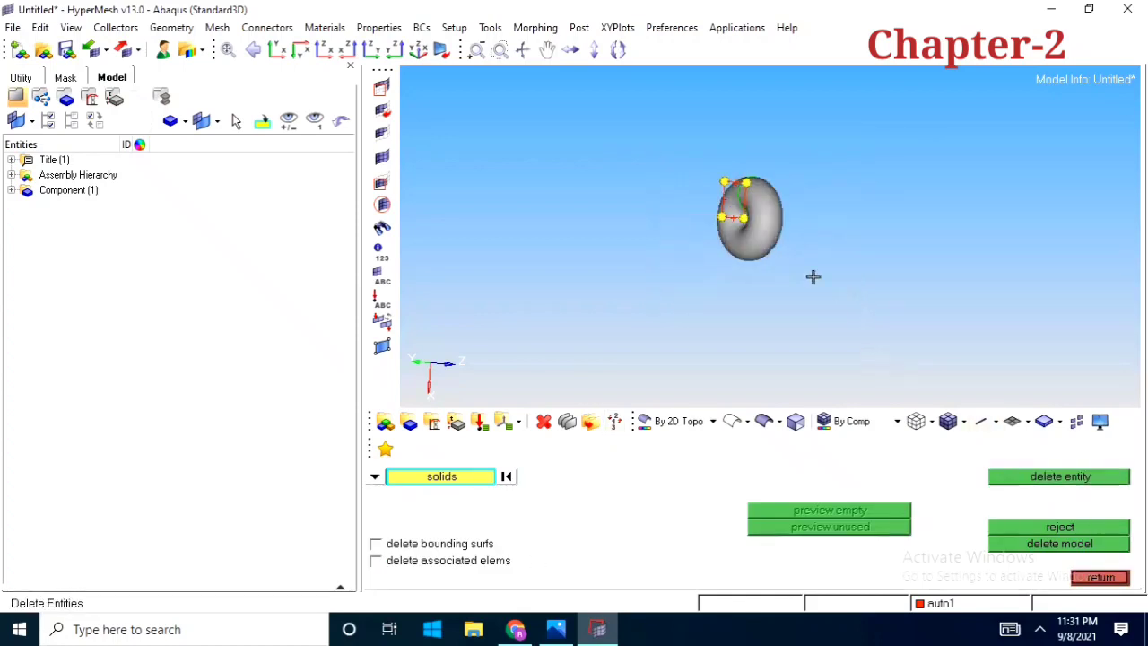
Delete the leftover torus surfaces with the entity type set to surfs, and leave the delete command
{"action": "scroll", "coordinate": [706, 244], "scroll_direction": "up", "scroll_amount": 3, "text": "ctrl"}
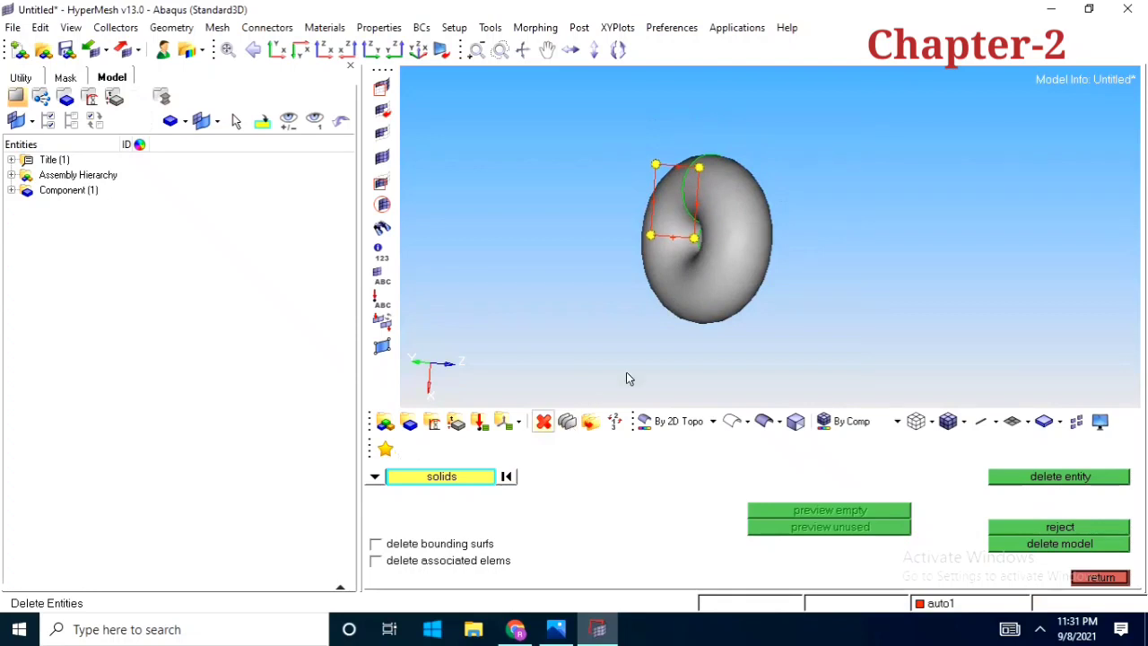
{"action": "left_click_drag", "start_coordinate": [663, 206], "coordinate": [708, 260], "text": "ctrl"}
{"action": "left_click", "coordinate": [376, 477]}
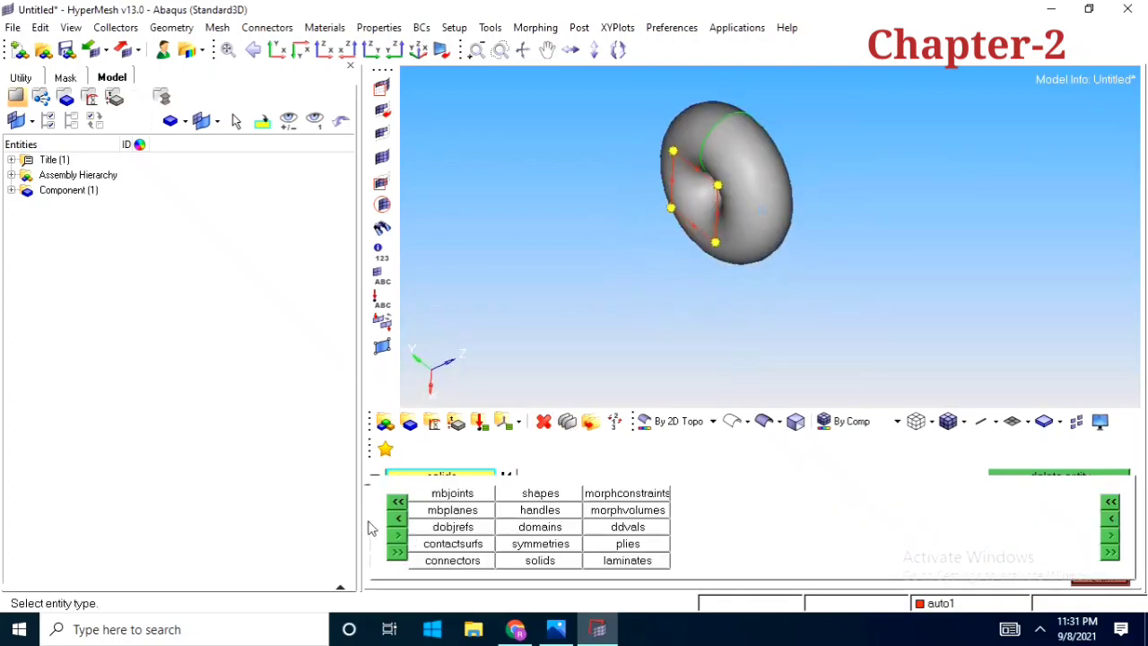
{"action": "left_click", "coordinate": [400, 533]}
{"action": "left_click", "coordinate": [446, 541]}
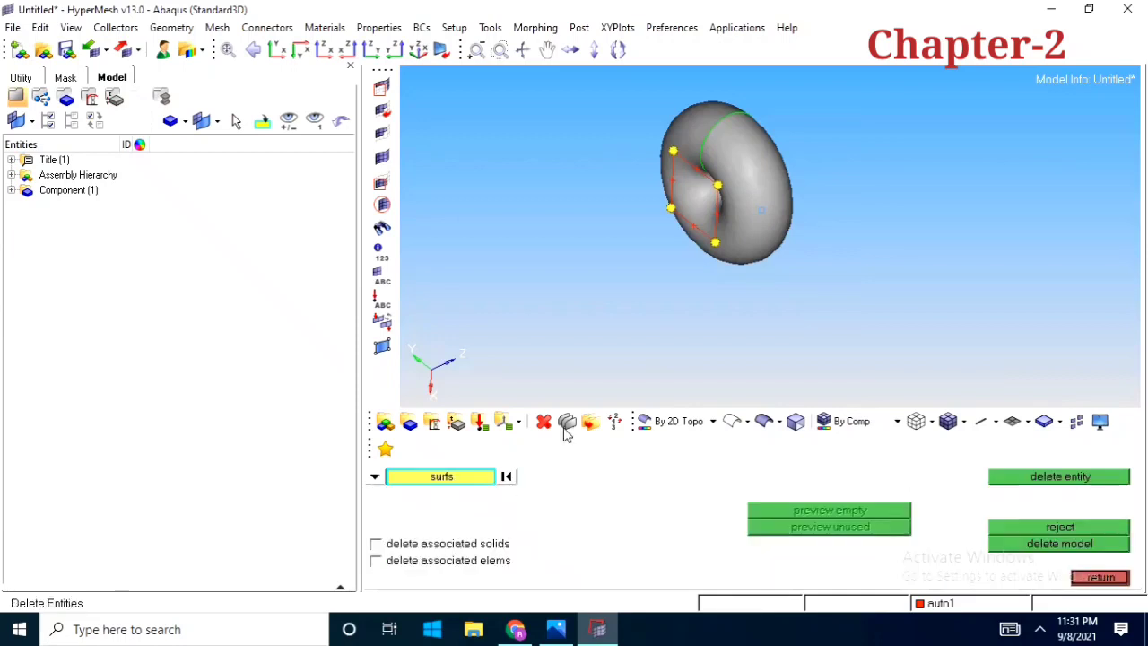
{"action": "right_click_drag", "start_coordinate": [723, 287], "coordinate": [727, 317], "text": "ctrl"}
{"action": "scroll", "coordinate": [728, 314], "scroll_direction": "down", "scroll_amount": 3, "text": "ctrl"}
{"action": "mouse_move", "coordinate": [667, 204]}
{"action": "left_mouse_down", "text": "shift"}
{"action": "mouse_move", "coordinate": [801, 314]}
{"action": "mouse_move", "coordinate": [809, 266]}
{"action": "mouse_move", "coordinate": [636, 284]}
{"action": "left_mouse_up", "text": "shift"}
{"action": "middle_click", "coordinate": [740, 330]}
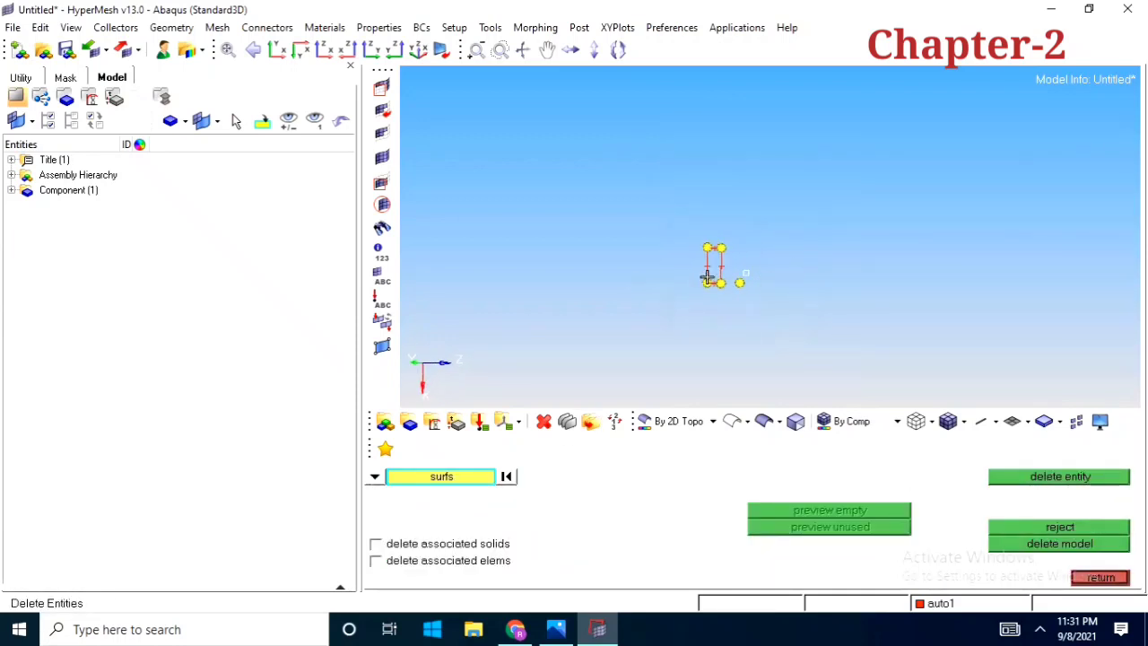
{"action": "left_click", "coordinate": [1100, 577]}
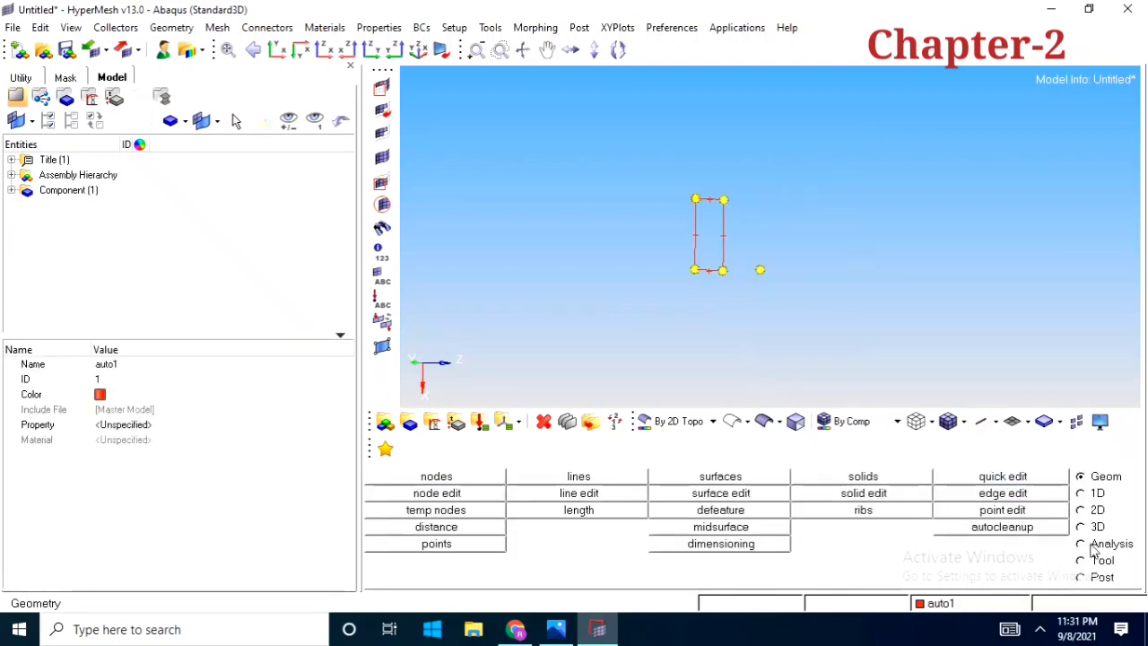
{"action": "left_click_drag", "start_coordinate": [758, 264], "coordinate": [731, 343], "text": "ctrl"}
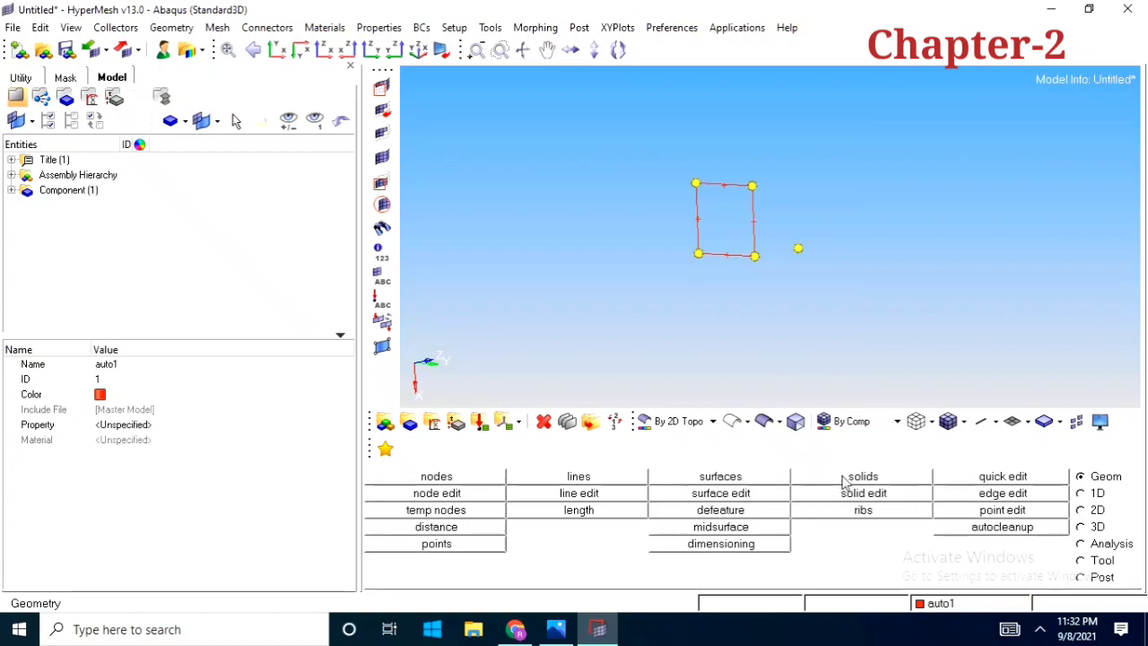
{"action": "left_click_drag", "start_coordinate": [805, 316], "coordinate": [659, 318], "text": "ctrl"}
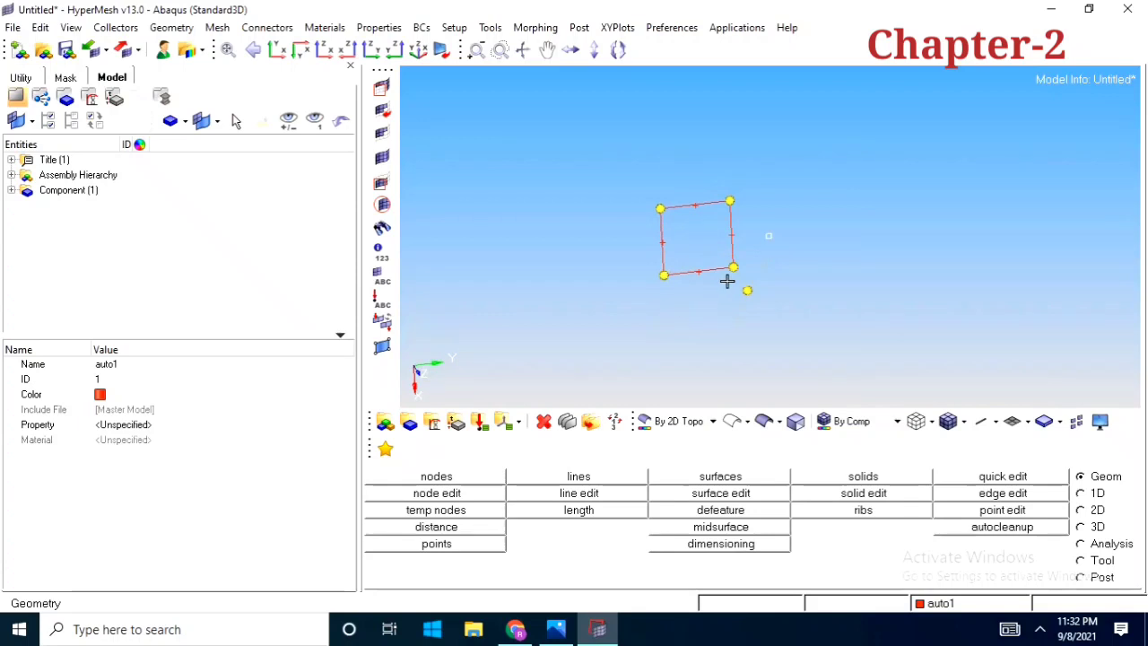
{"action": "left_click_drag", "start_coordinate": [727, 281], "coordinate": [733, 330], "text": "ctrl"}
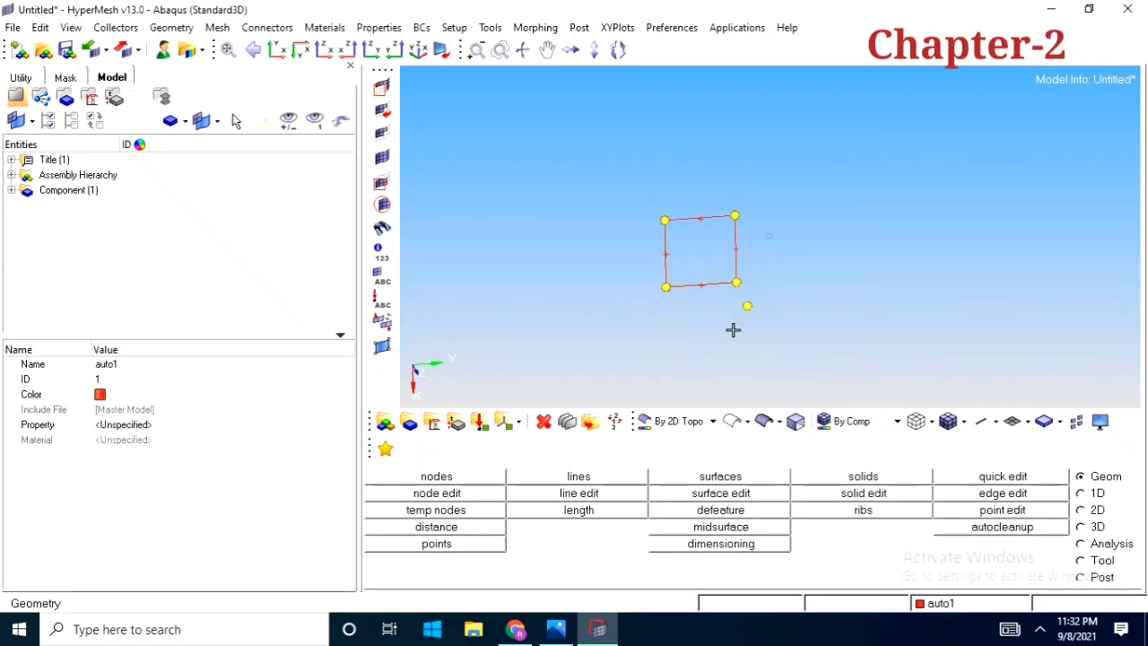
{"action": "scroll", "coordinate": [692, 264], "scroll_direction": "up", "scroll_amount": 2}
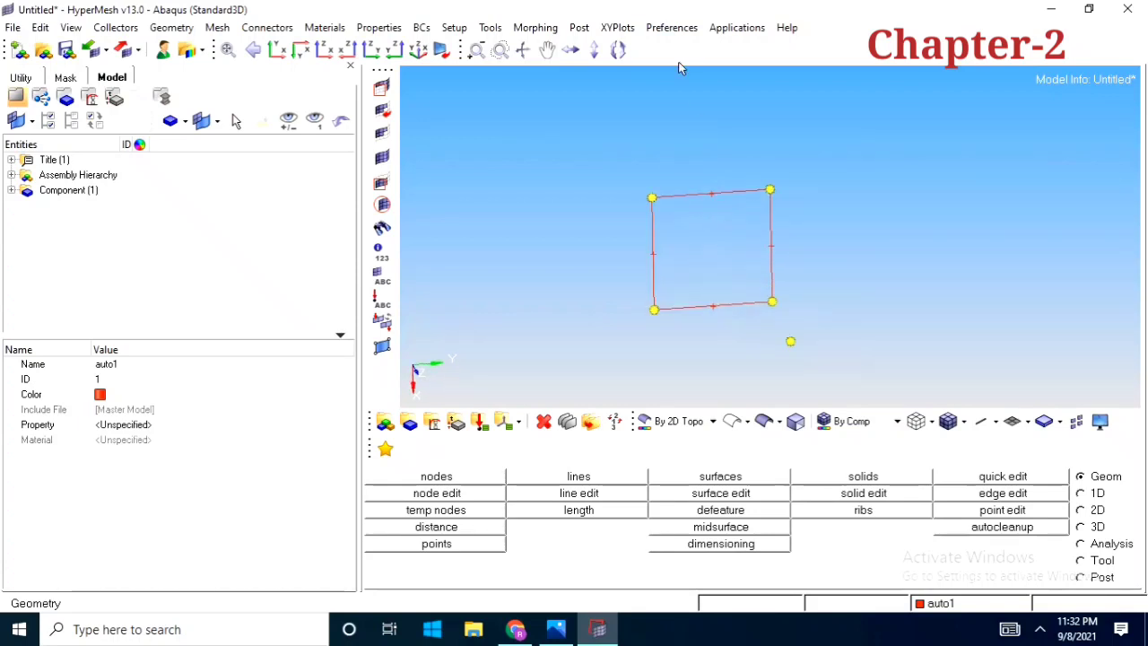
{"action": "left_click_drag", "start_coordinate": [754, 319], "coordinate": [736, 256], "text": "ctrl"}
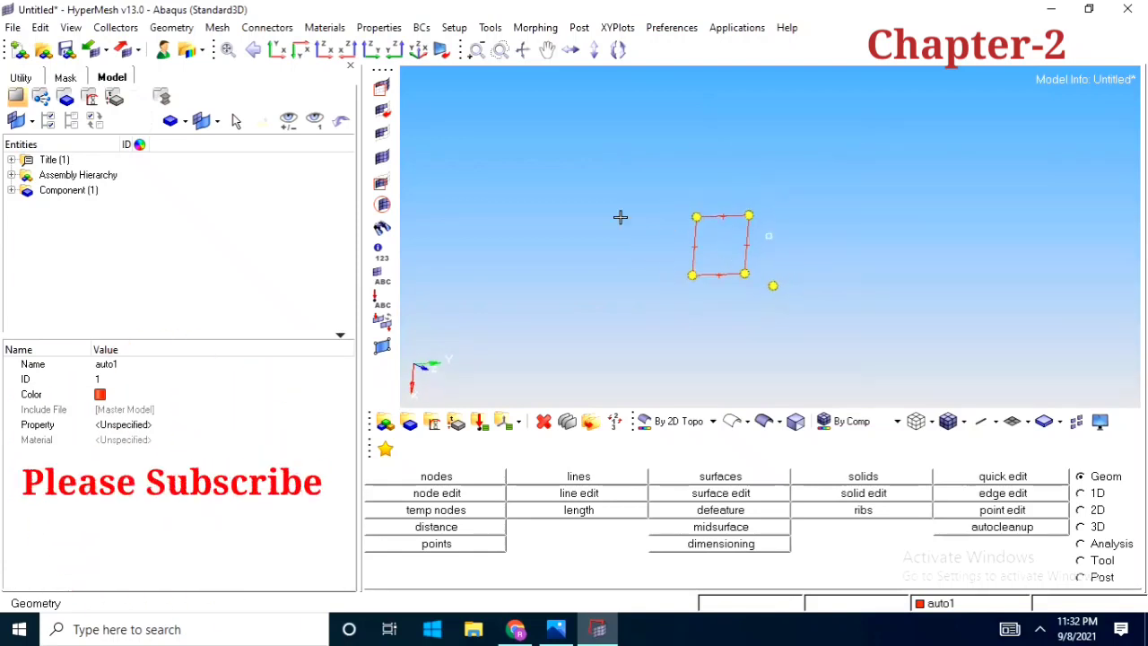
{"action": "left_click_drag", "start_coordinate": [801, 192], "coordinate": [799, 245], "text": "ctrl"}
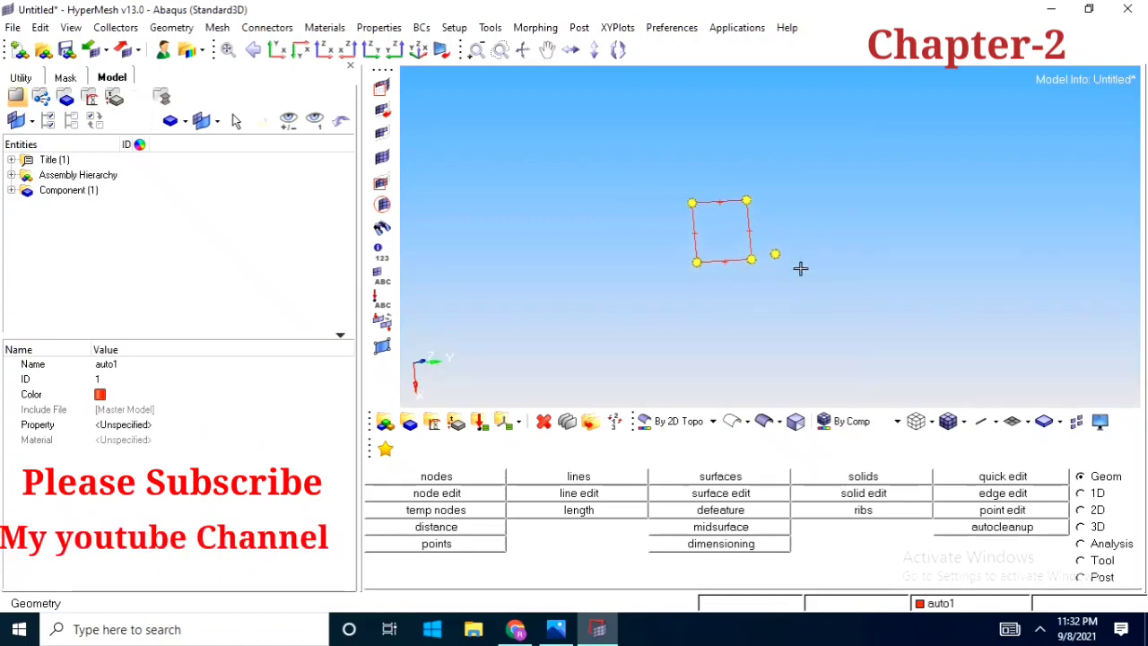